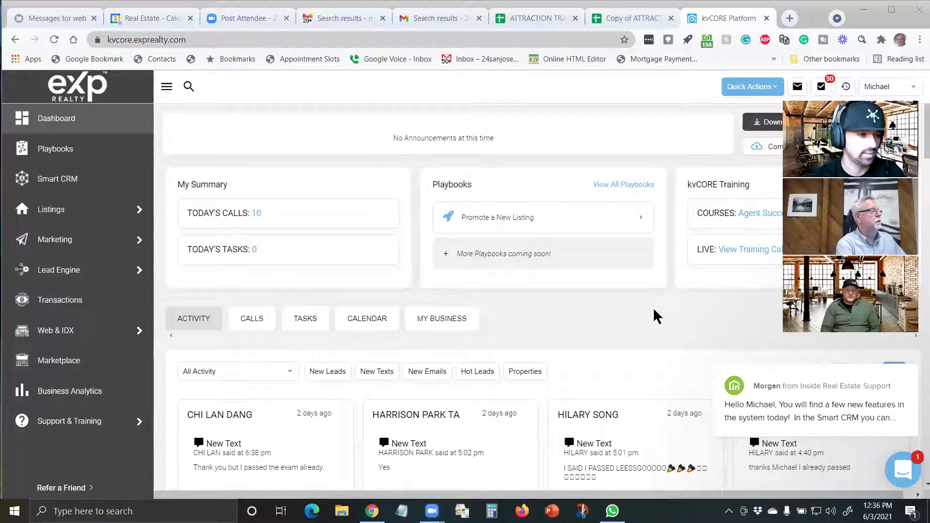
# Go to My Website & IDX and launch the agent's live website from the user menu
pyautogui.click(82, 331)
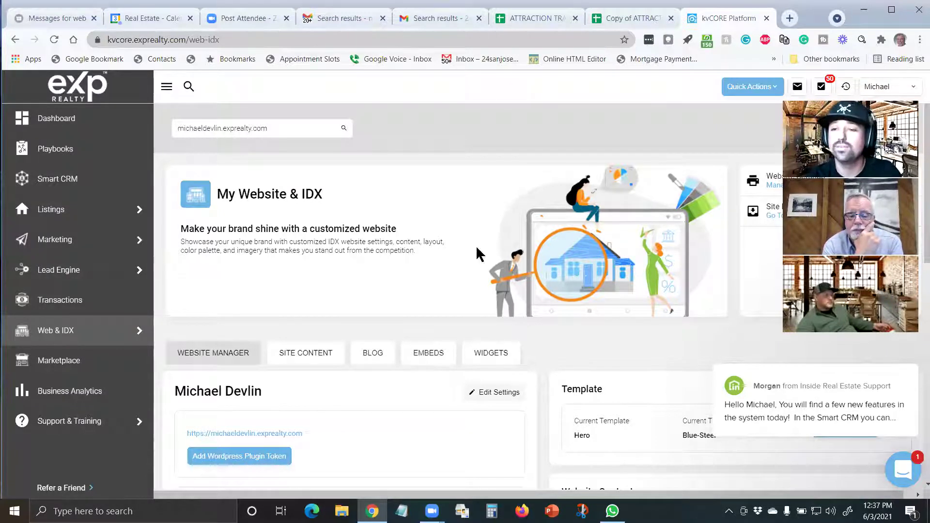
pyautogui.click(905, 86)
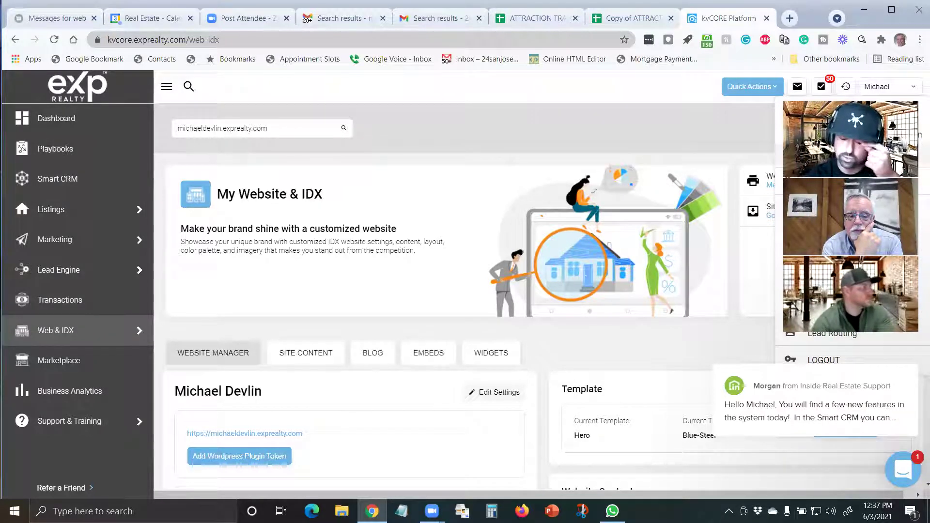
pyautogui.click(824, 303)
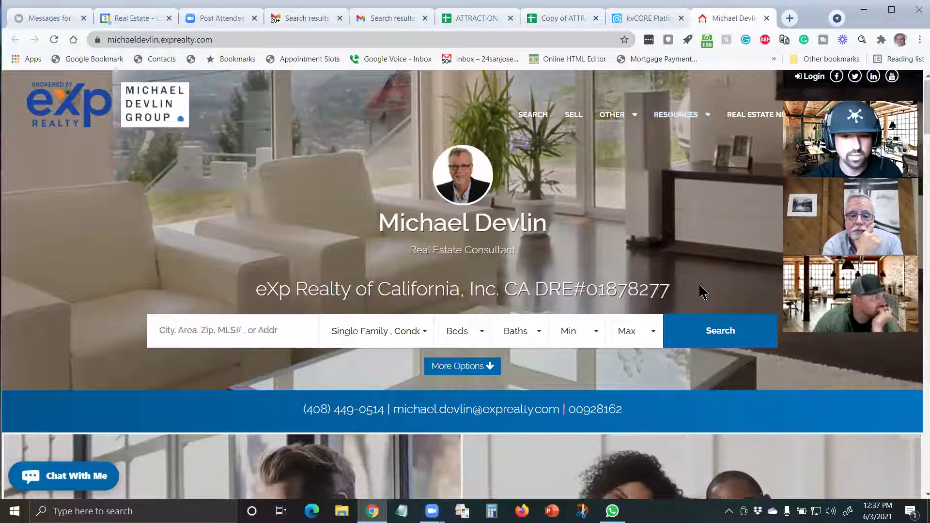
# Scroll to Our Listings and open the $2,199,888 Santa Clara listing's details page
pyautogui.scroll(-9, 508, 322)
pyautogui.scroll(-6, 436, 298)
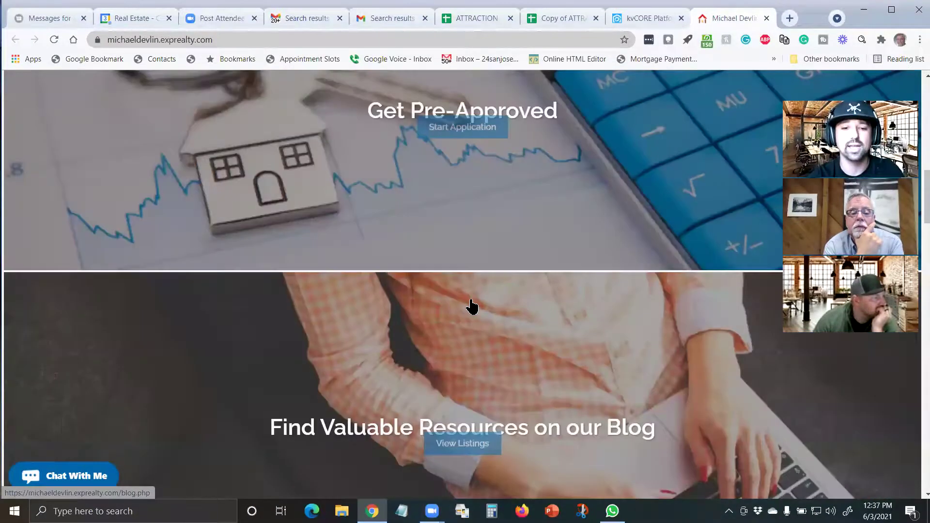
pyautogui.scroll(1, 509, 208)
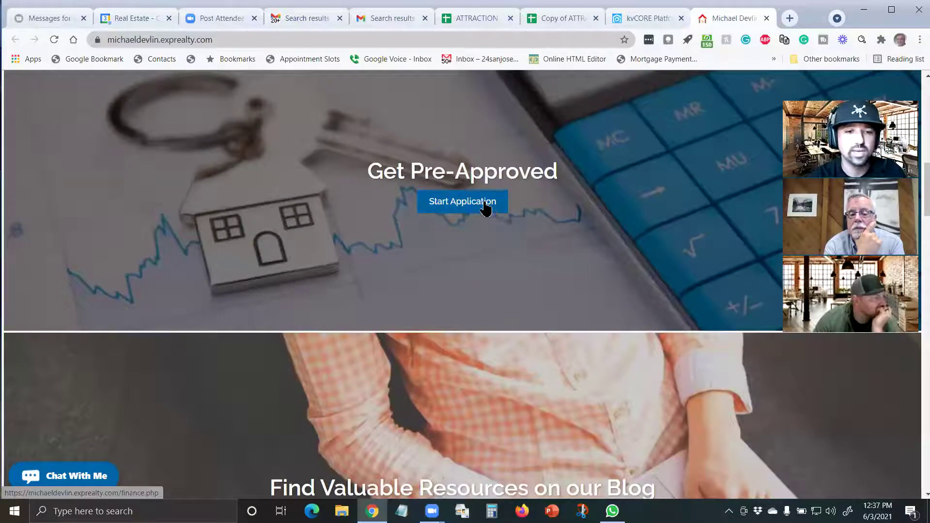
pyautogui.scroll(-14, 554, 250)
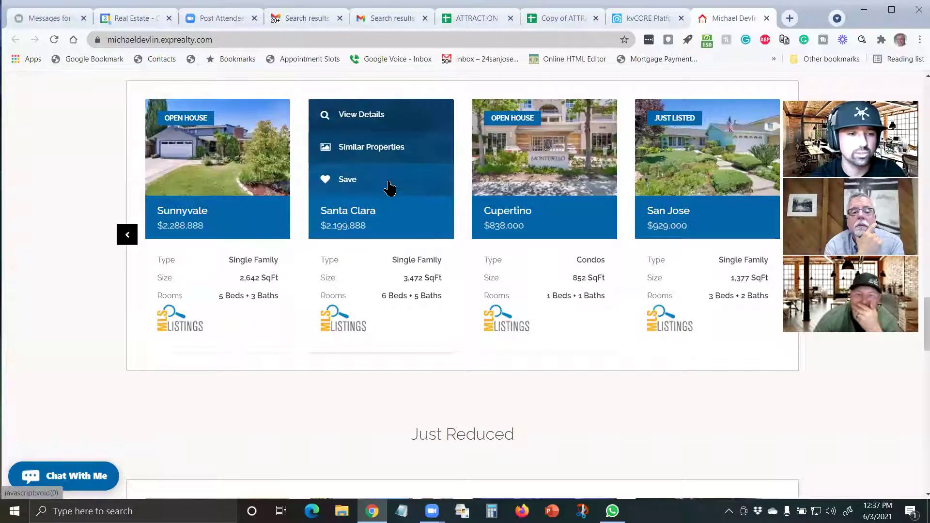
pyautogui.click(394, 121)
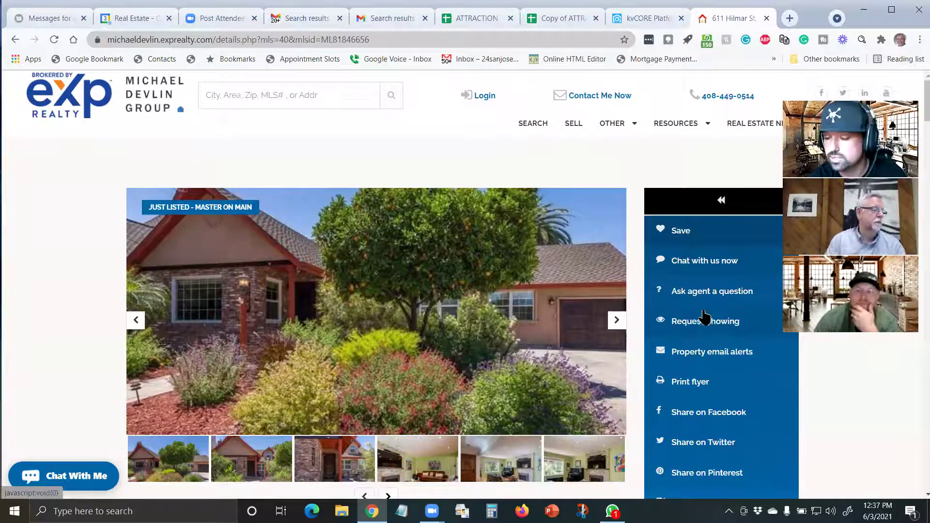
pyautogui.scroll(-1, 633, 365)
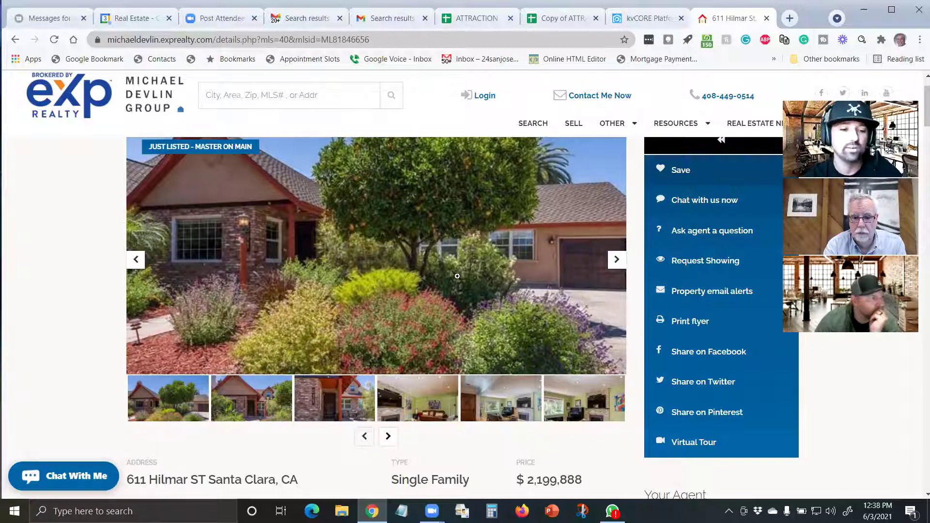
# Return to the kvCORE tab and open the agent website's Edit Settings page
pyautogui.click(656, 18)
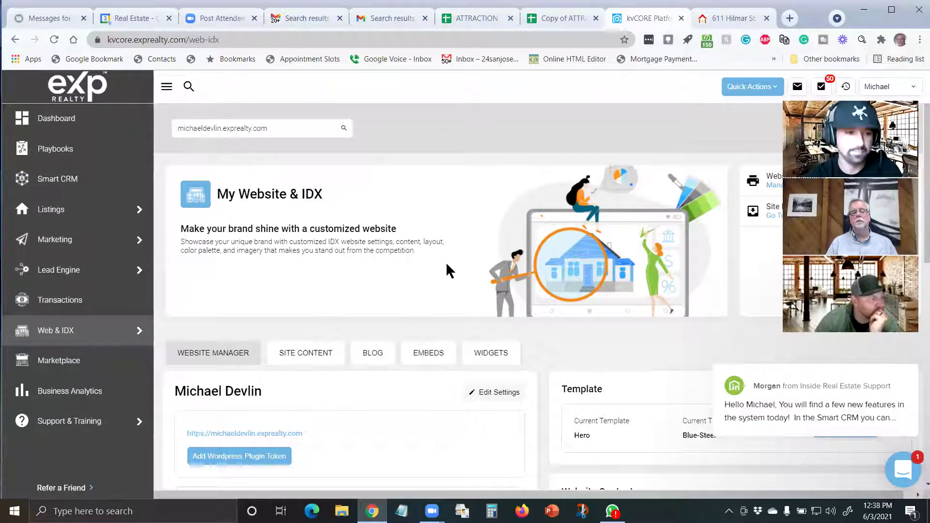
pyautogui.scroll(-2, 440, 261)
pyautogui.scroll(-1, 436, 303)
pyautogui.scroll(-1, 499, 257)
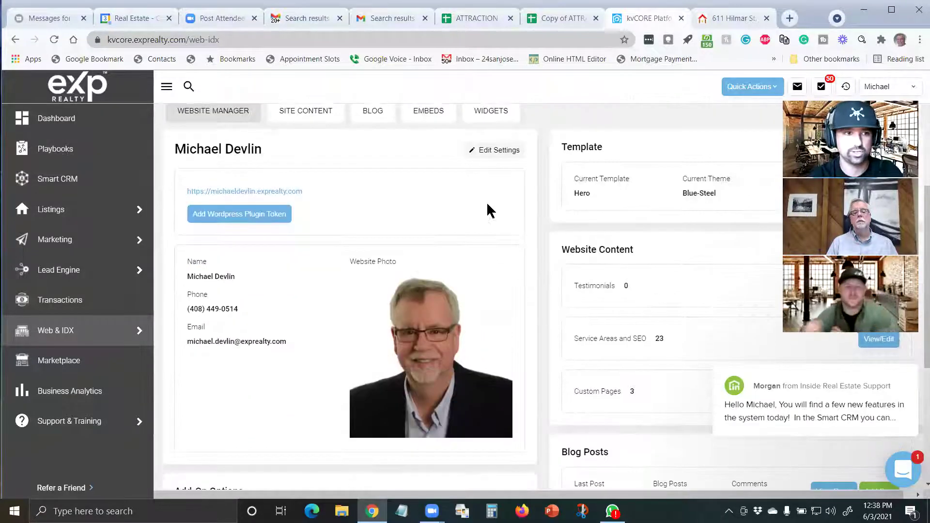
pyautogui.click(497, 151)
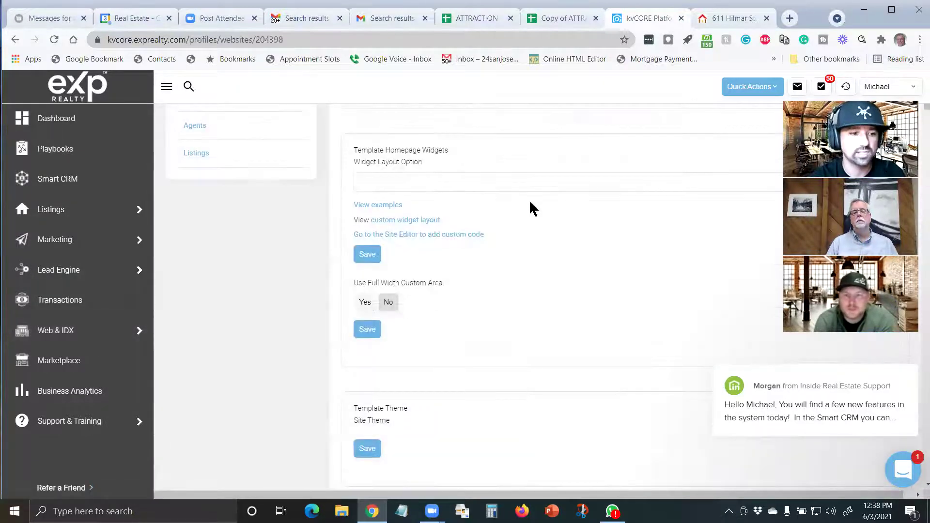
pyautogui.scroll(3, 552, 390)
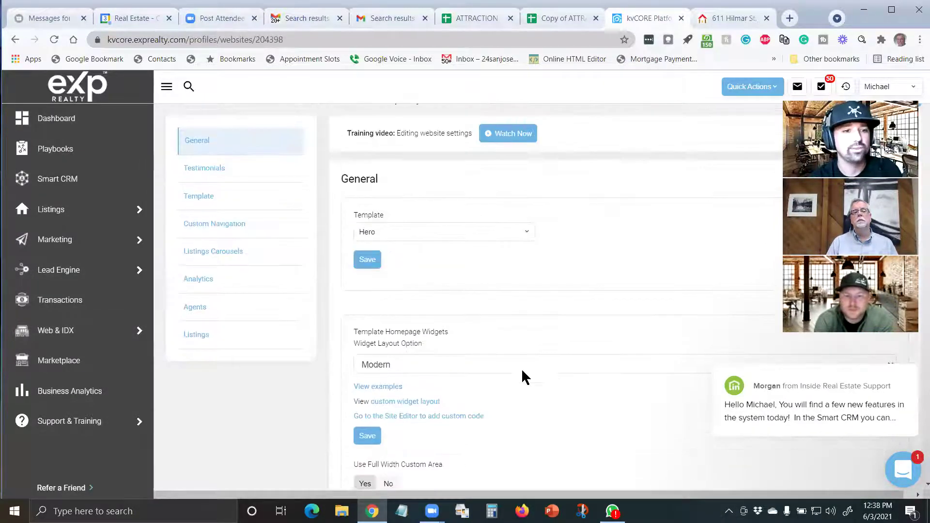
# Switch the site template to Foundation and save, then set it back to Hero
pyautogui.click(476, 232)
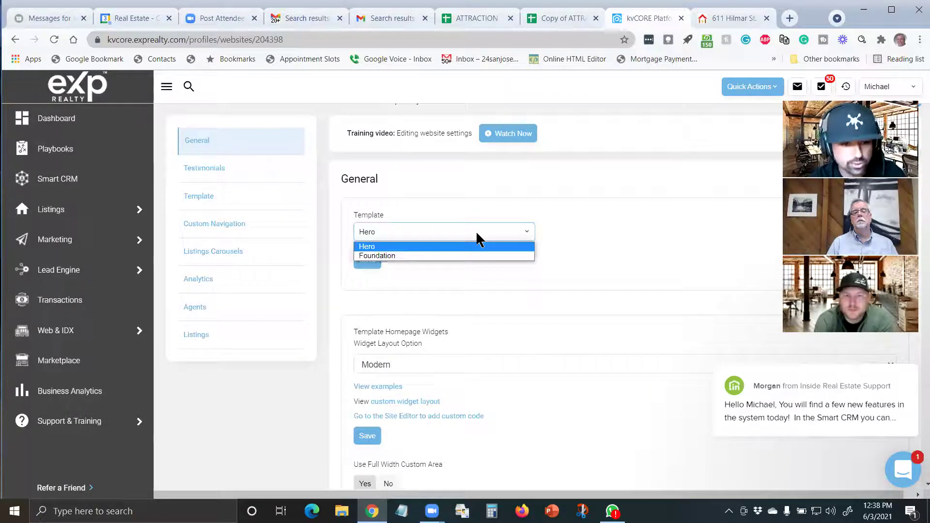
pyautogui.click(414, 257)
pyautogui.click(367, 261)
pyautogui.click(379, 260)
pyautogui.click(416, 234)
pyautogui.click(417, 245)
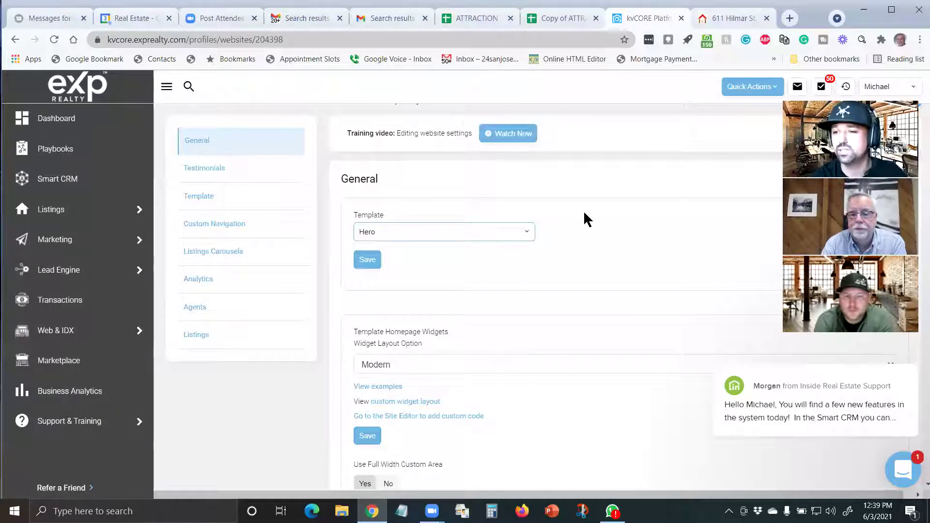
# Scroll down to the Template Homepage Widgets section of the settings
pyautogui.scroll(-1, 584, 213)
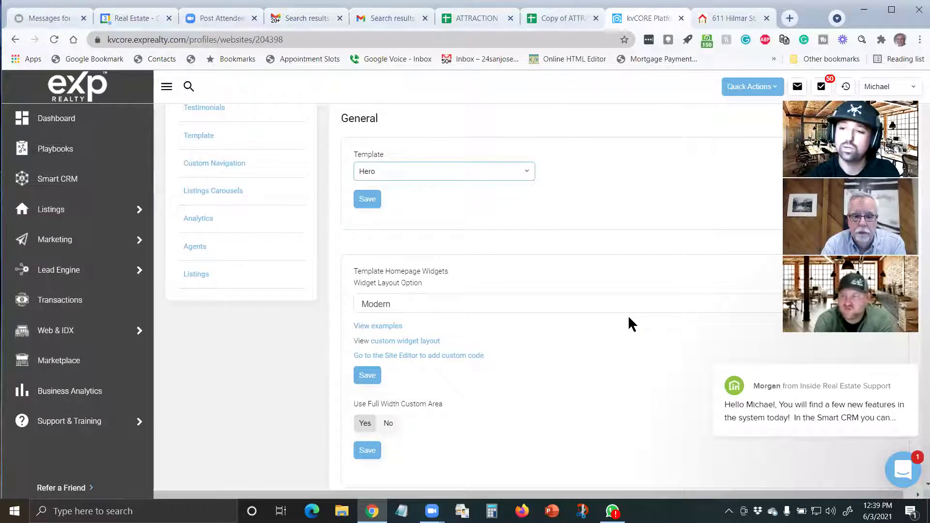
pyautogui.scroll(-1, 558, 241)
pyautogui.scroll(-2, 557, 246)
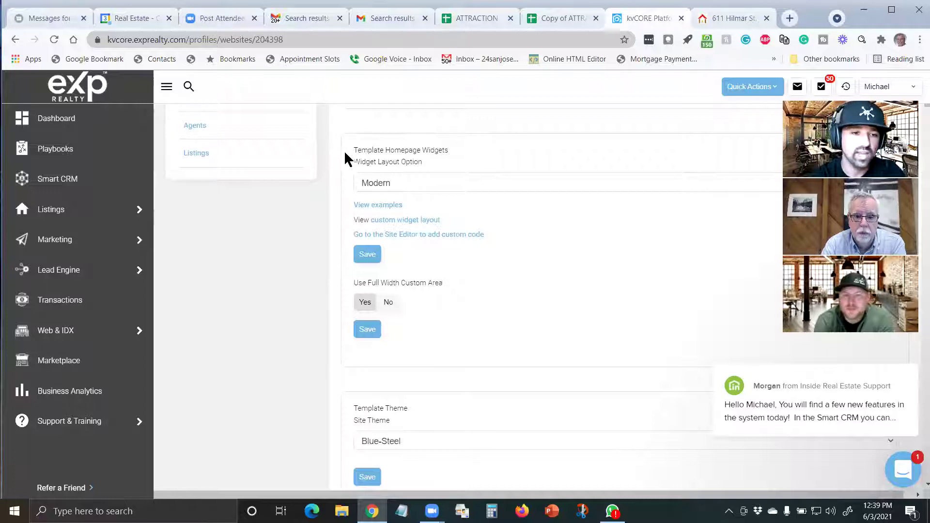
pyautogui.moveTo(355, 150); pyautogui.dragTo(492, 156)
pyautogui.click(475, 150)
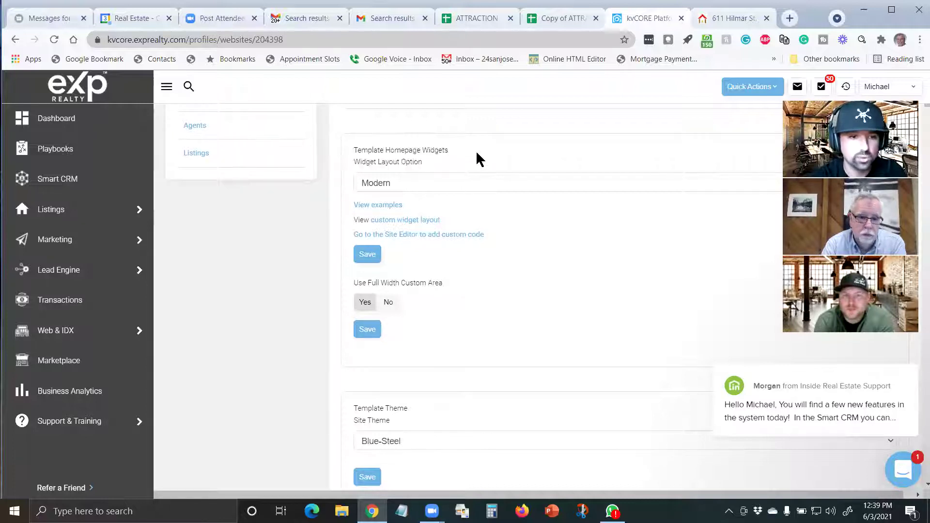
# Check the widget layout options and compare with the live site's home page
pyautogui.click(412, 183)
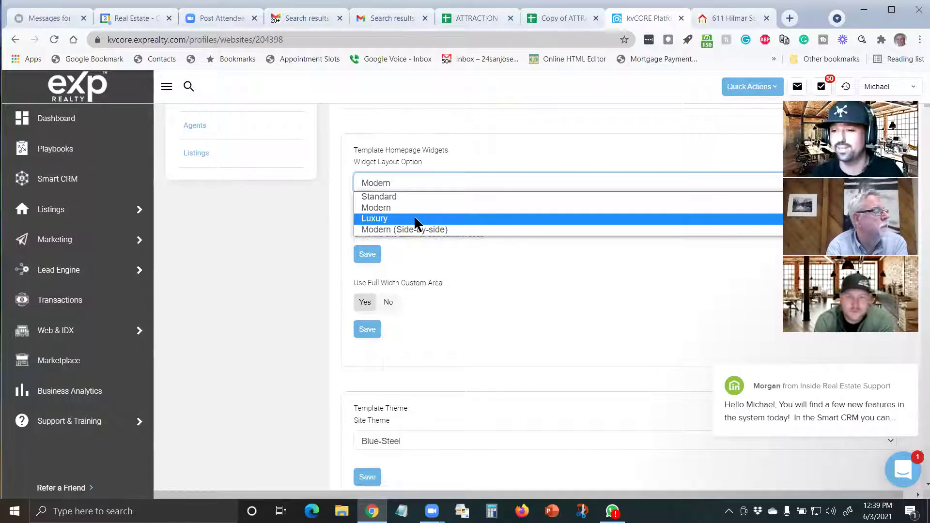
pyautogui.click(734, 15)
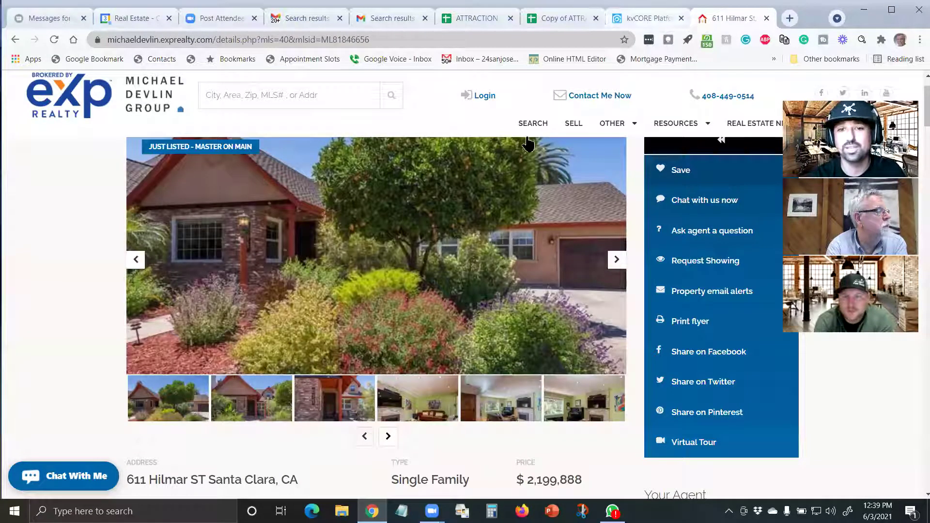
pyautogui.click(162, 112)
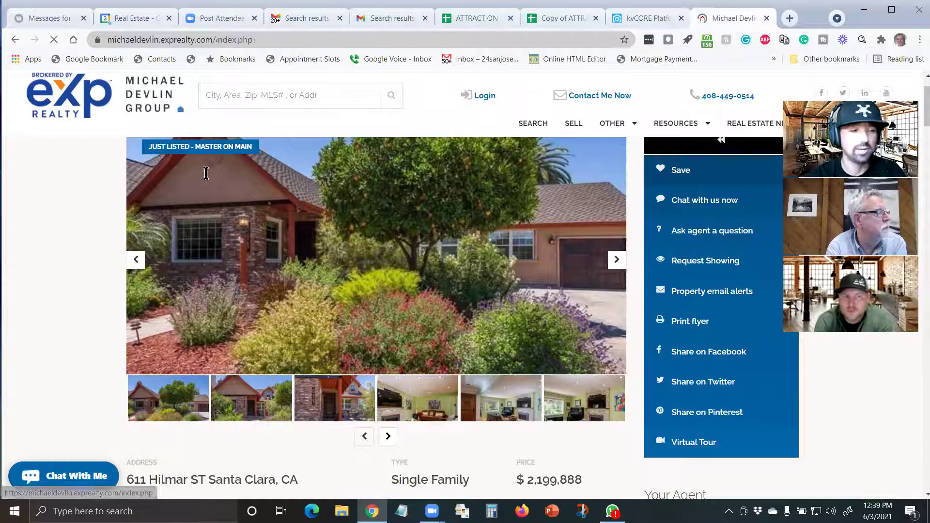
pyautogui.scroll(-10, 500, 318)
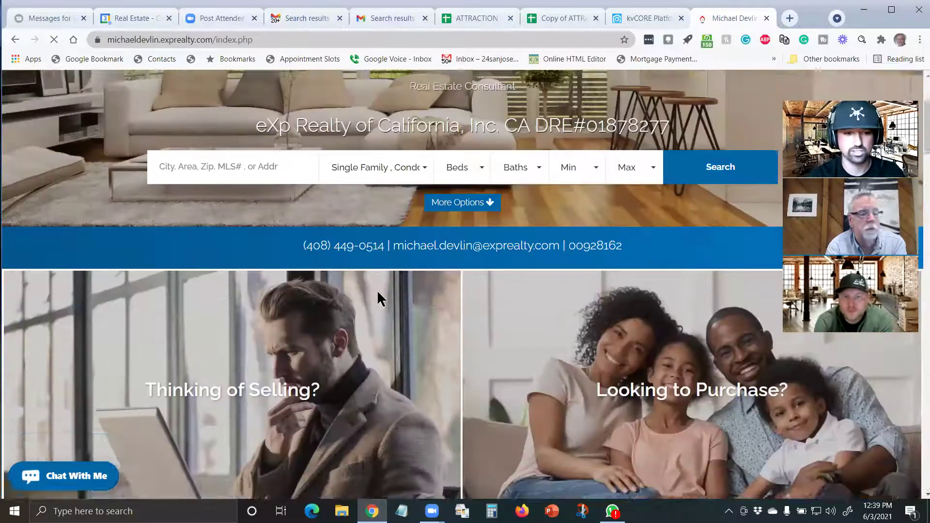
pyautogui.scroll(-15, 463, 287)
pyautogui.scroll(3, 423, 295)
pyautogui.scroll(20, 465, 321)
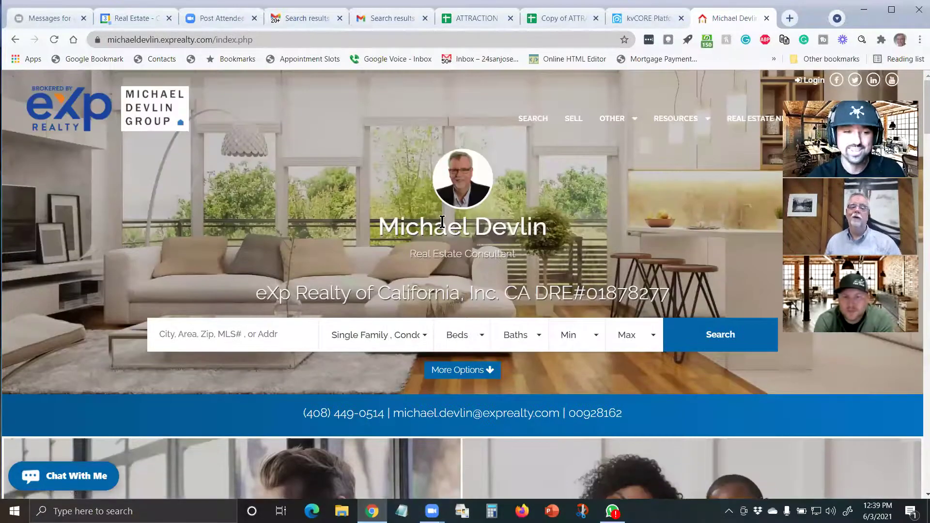
pyautogui.scroll(-8, 383, 290)
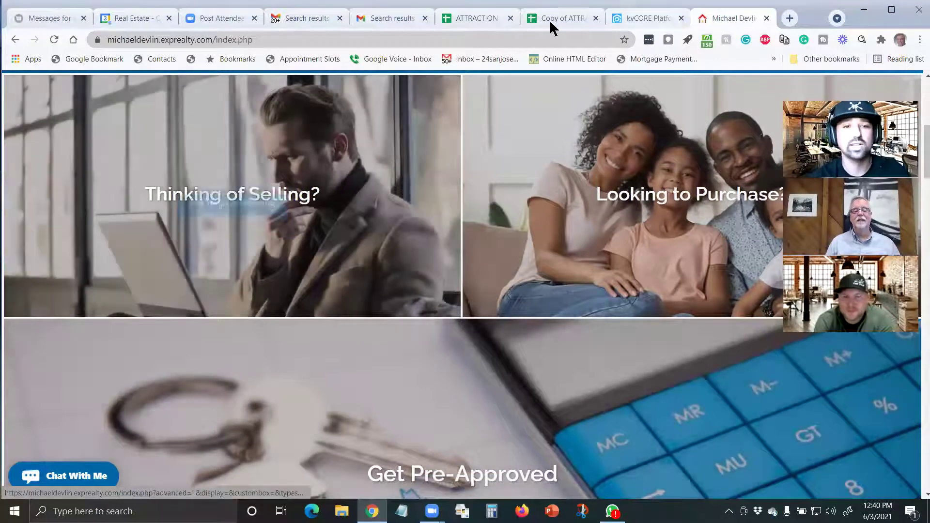
# Back in kvCORE settings, select Luxury as the Widget Layout Option
pyautogui.click(646, 19)
pyautogui.click(470, 182)
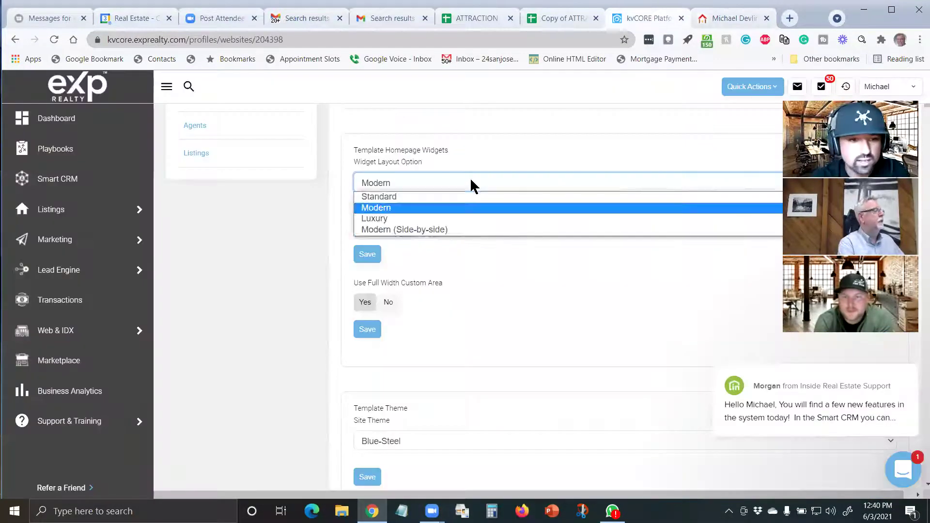
pyautogui.click(441, 218)
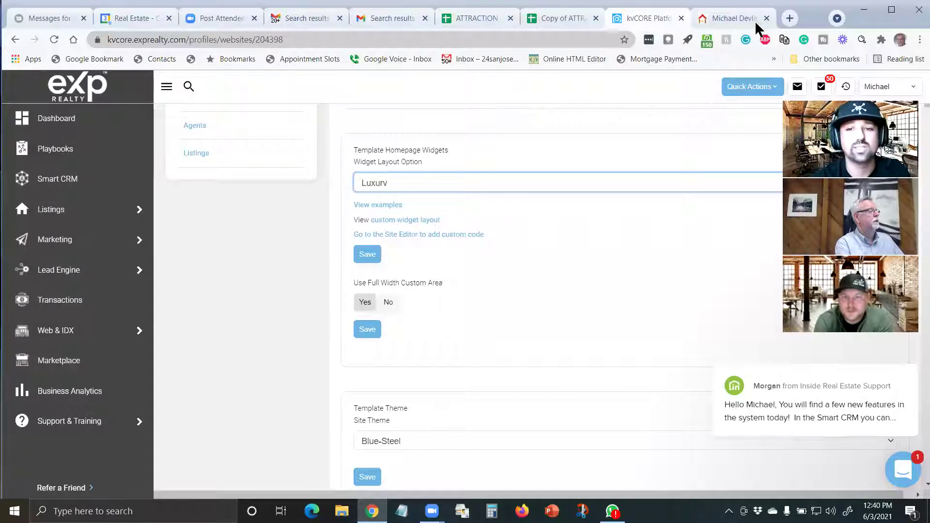
# Review the Our Listings and Just Listed cards on the agent site, then return to kvCORE
pyautogui.click(728, 19)
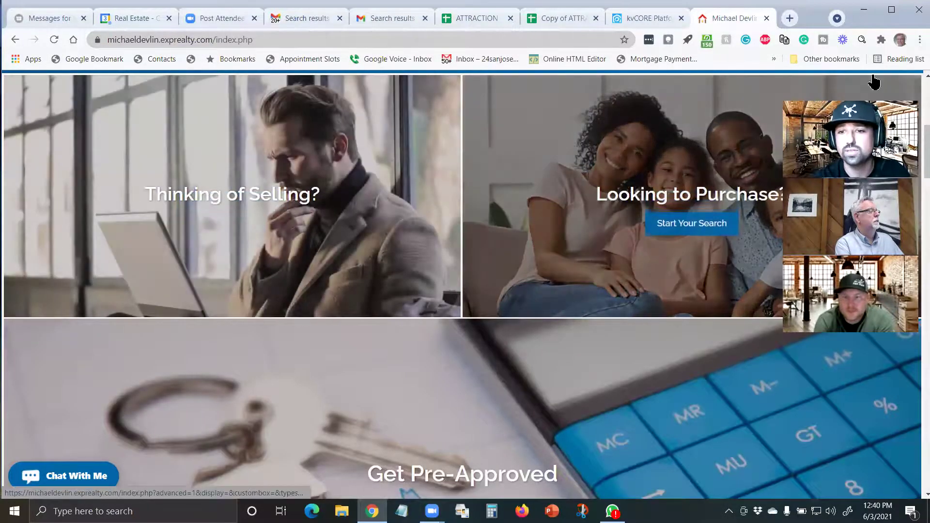
pyautogui.scroll(-9, 431, 207)
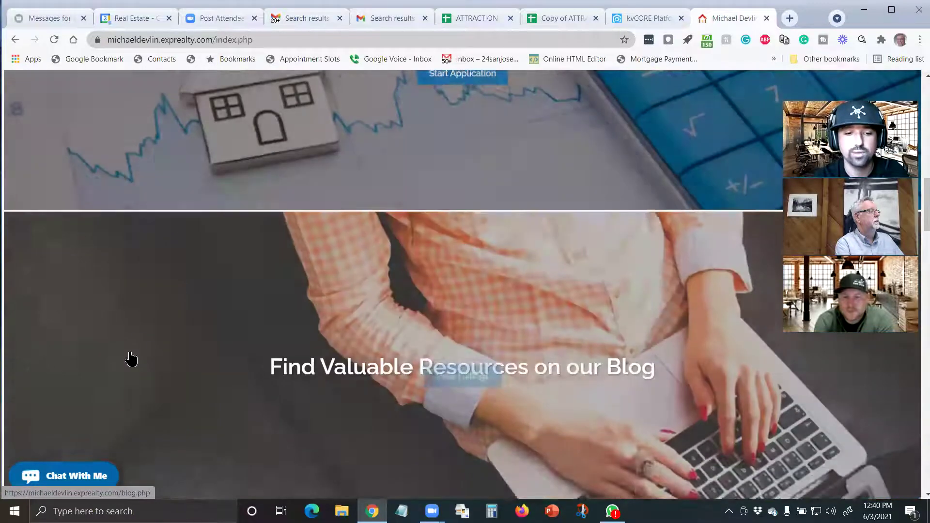
pyautogui.scroll(-6, 560, 266)
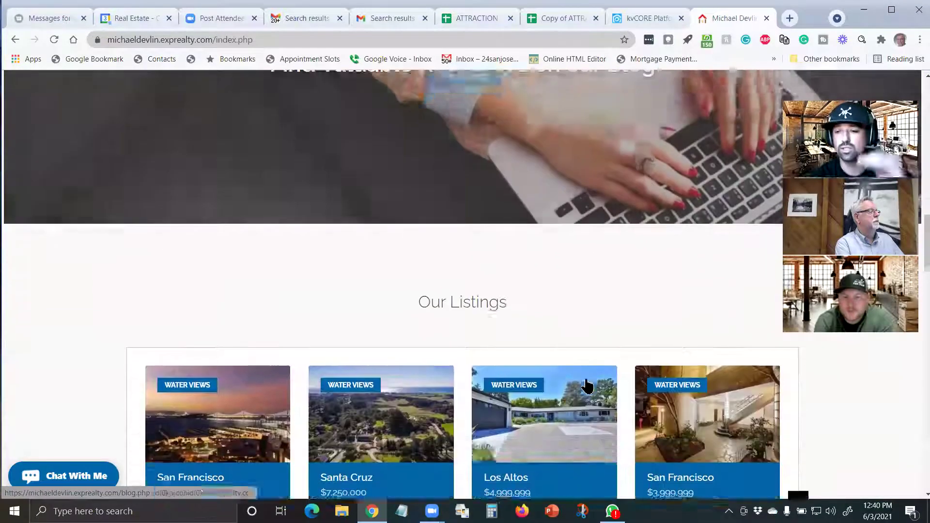
pyautogui.scroll(-1, 587, 386)
pyautogui.scroll(-4, 640, 261)
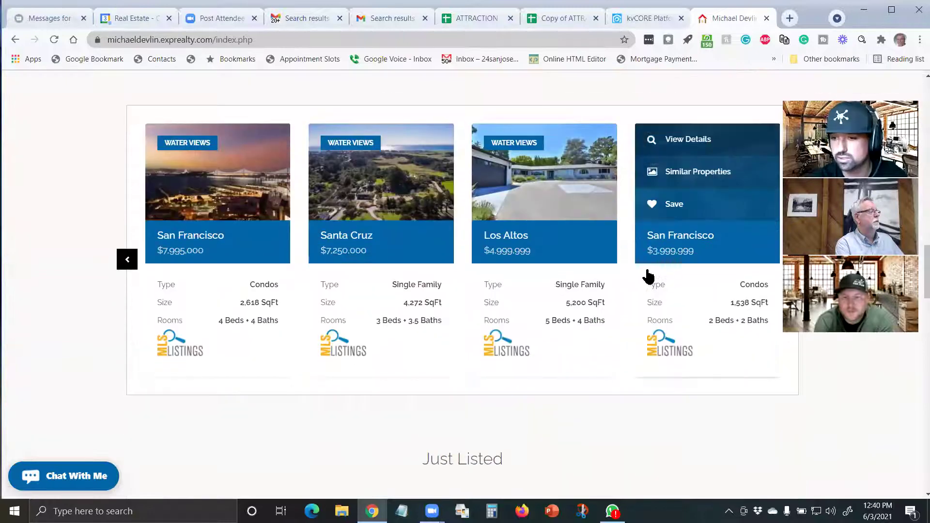
pyautogui.scroll(-10, 775, 300)
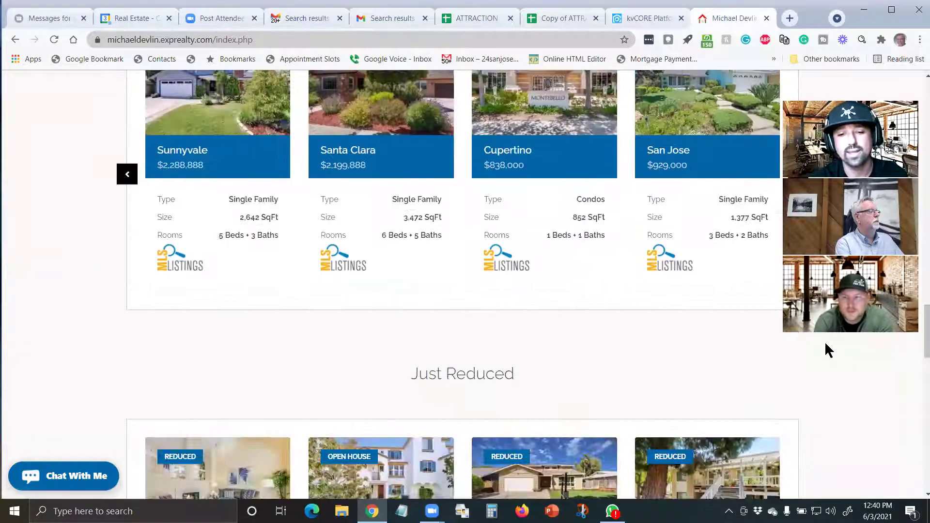
pyautogui.scroll(-5, 825, 353)
pyautogui.scroll(9, 775, 339)
pyautogui.scroll(8, 697, 286)
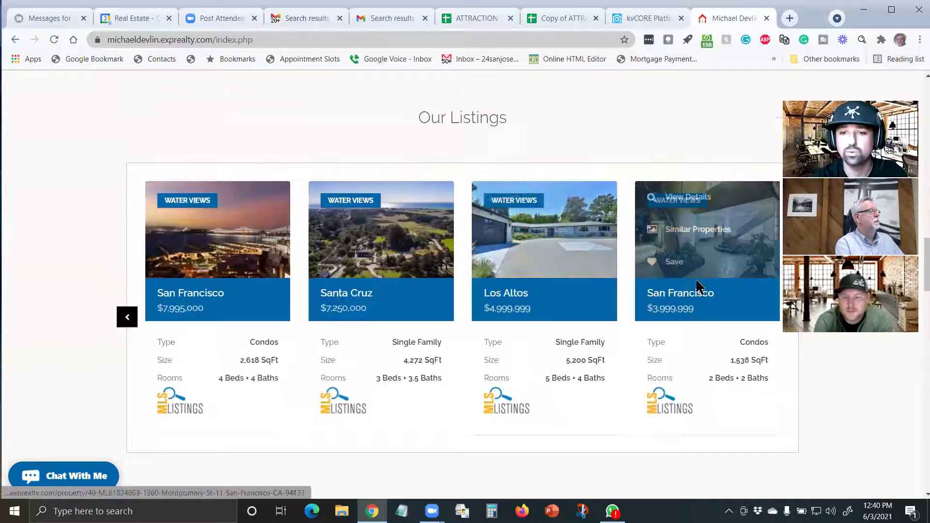
pyautogui.scroll(15, 823, 346)
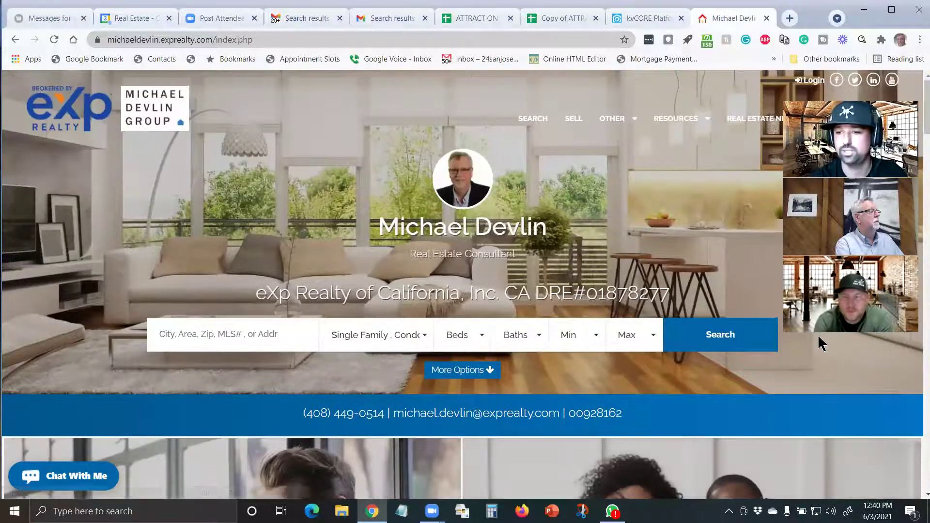
pyautogui.click(637, 18)
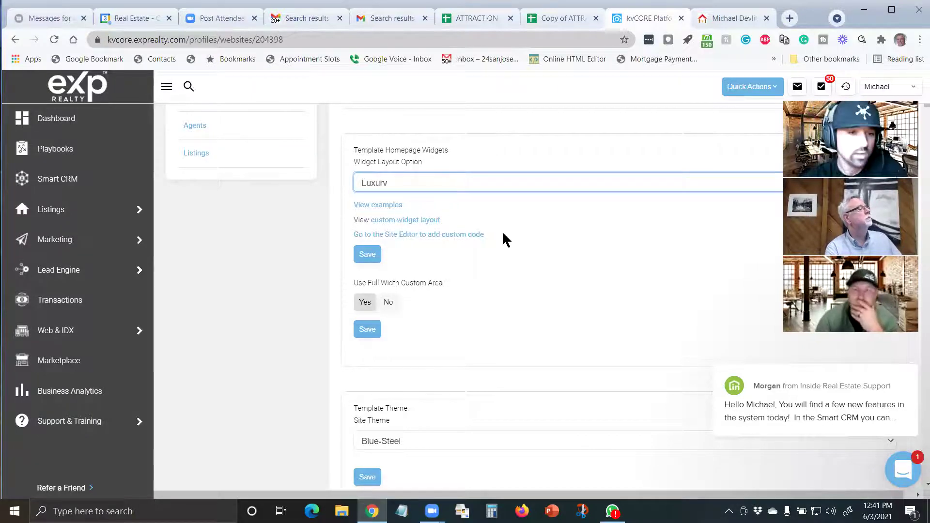
pyautogui.scroll(-3, 509, 274)
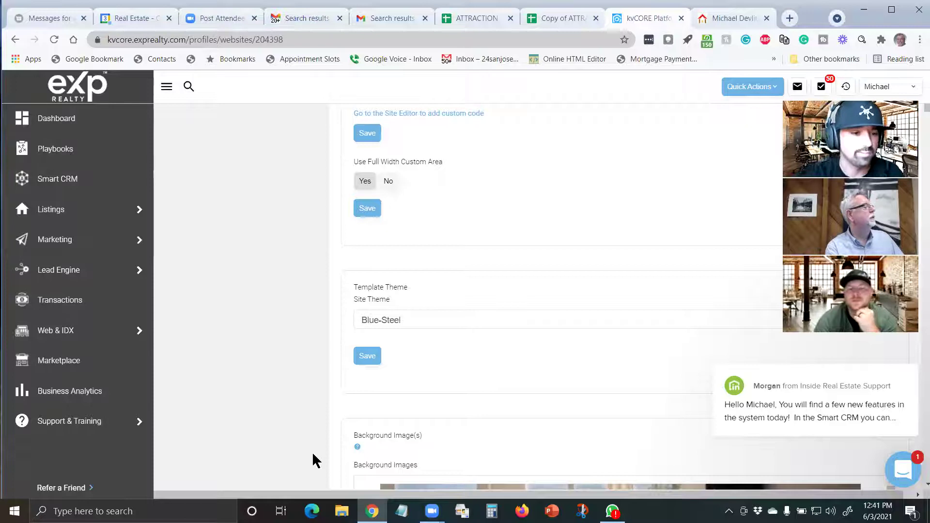
pyautogui.scroll(-1, 454, 242)
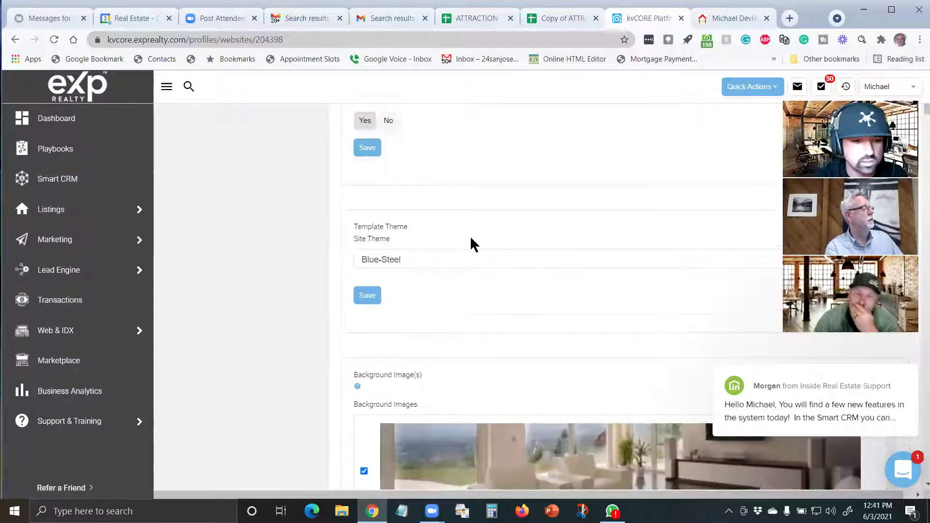
pyautogui.click(468, 259)
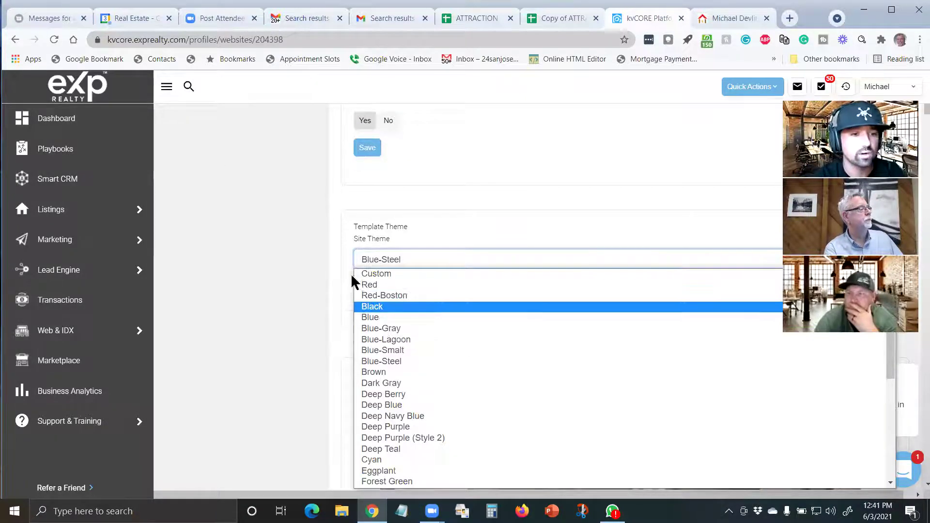
pyautogui.scroll(-3, 455, 334)
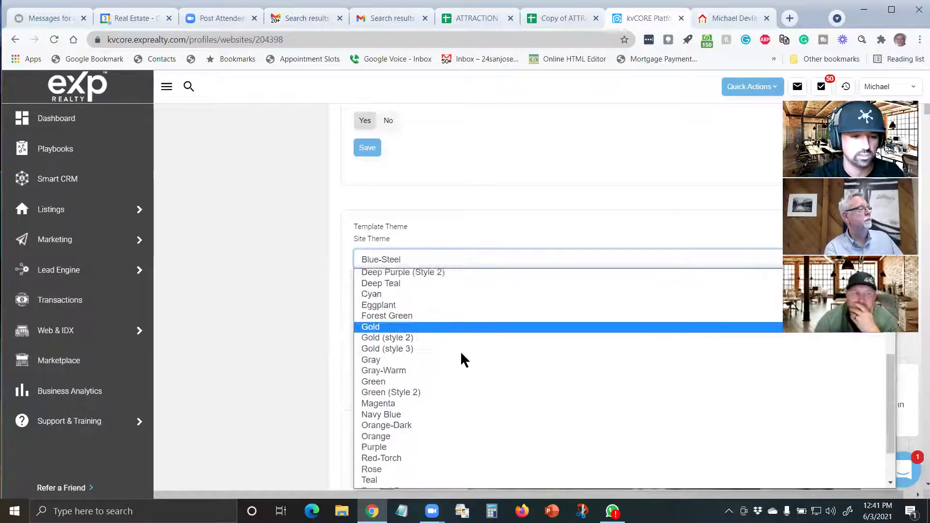
pyautogui.scroll(-1, 474, 365)
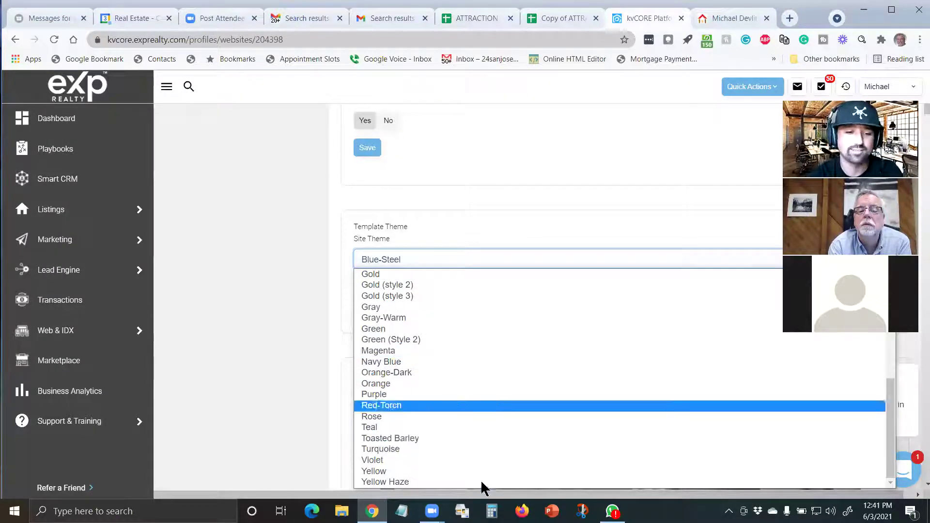
pyautogui.click(339, 261)
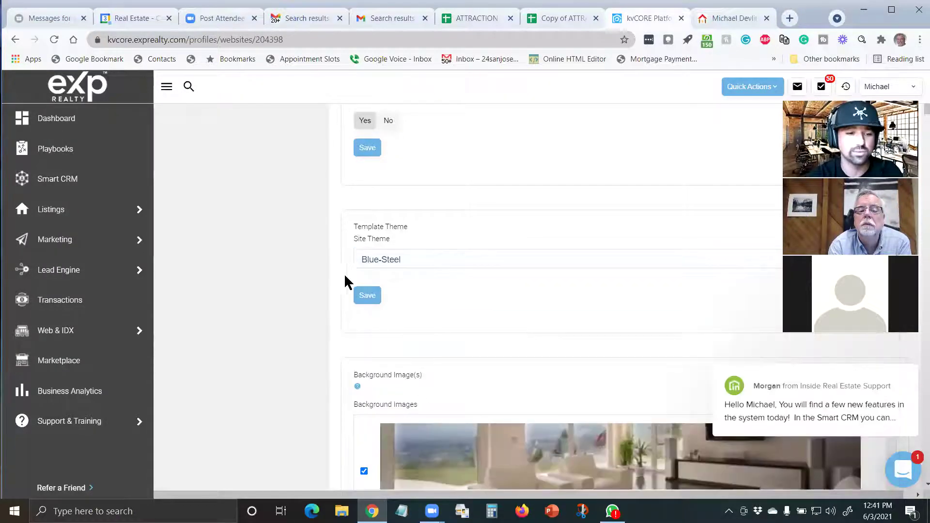
pyautogui.scroll(5, 359, 291)
pyautogui.scroll(3, 513, 324)
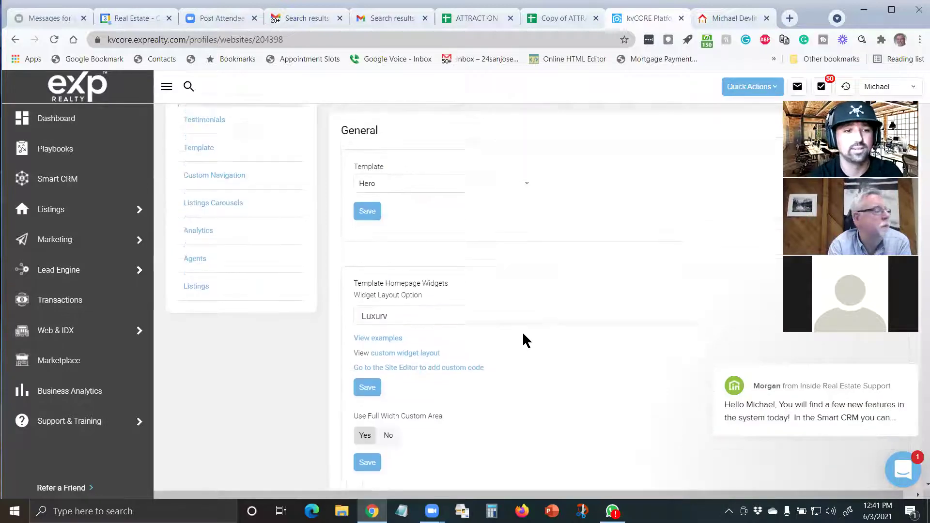
pyautogui.scroll(-5, 564, 305)
pyautogui.scroll(-4, 560, 325)
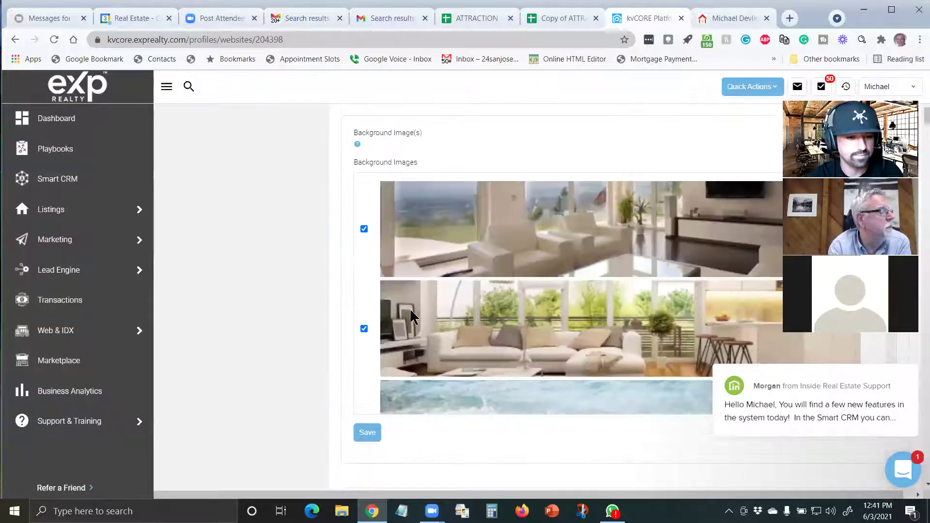
pyautogui.moveTo(356, 136); pyautogui.dragTo(438, 136)
pyautogui.click(440, 136)
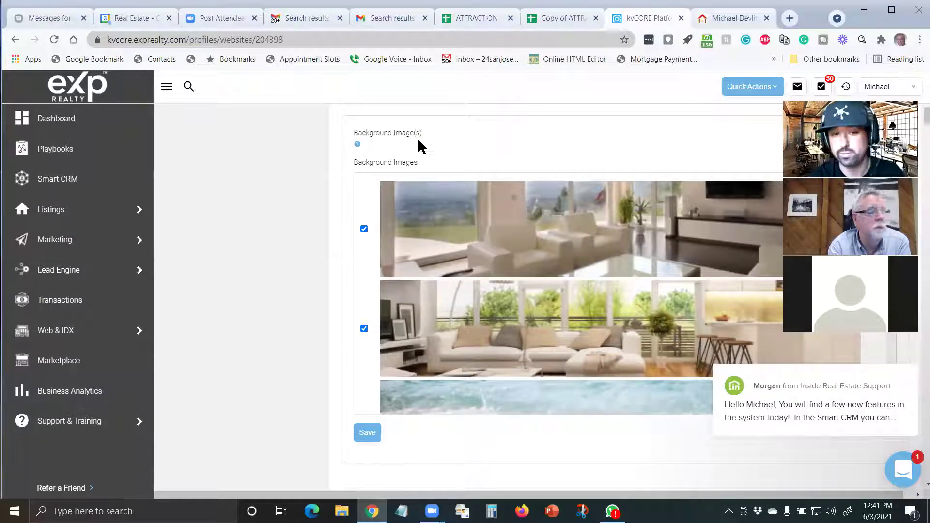
pyautogui.scroll(-3, 673, 272)
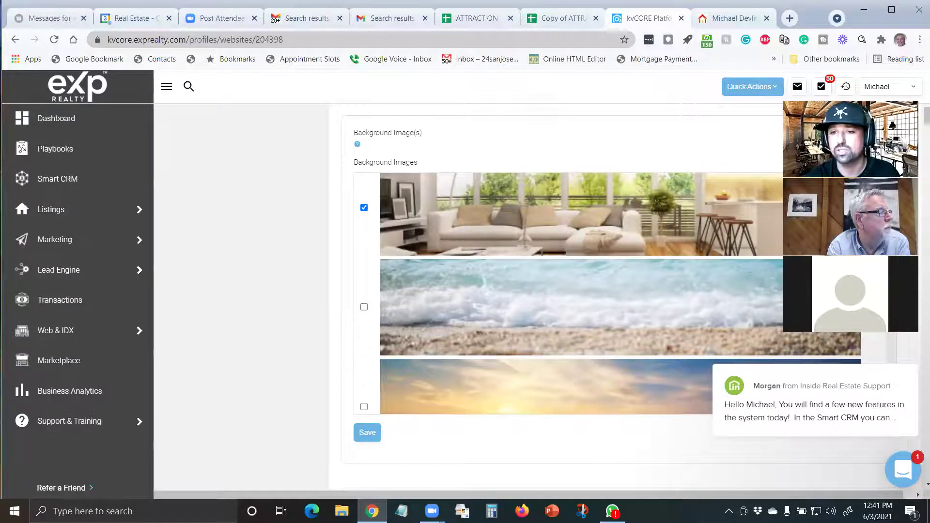
pyautogui.scroll(-20, 620, 293)
pyautogui.scroll(-20, 620, 293)
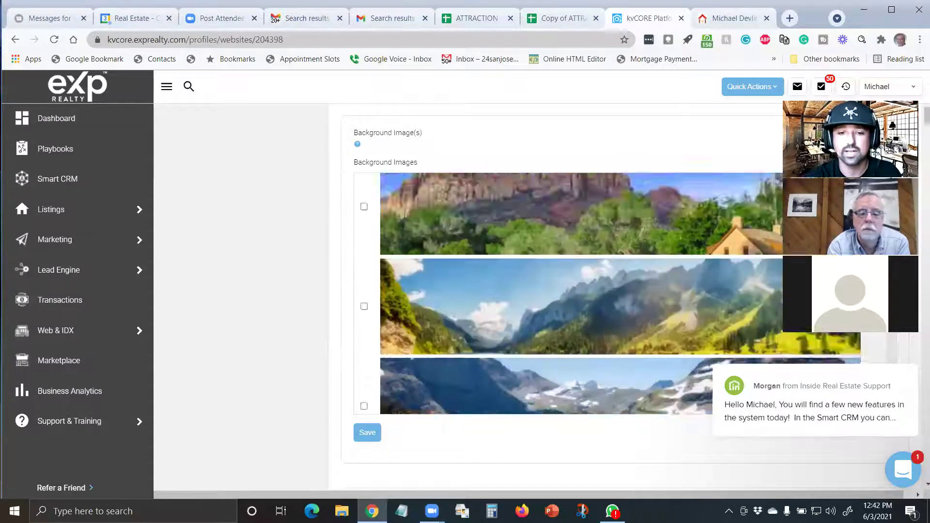
pyautogui.scroll(-3, 620, 293)
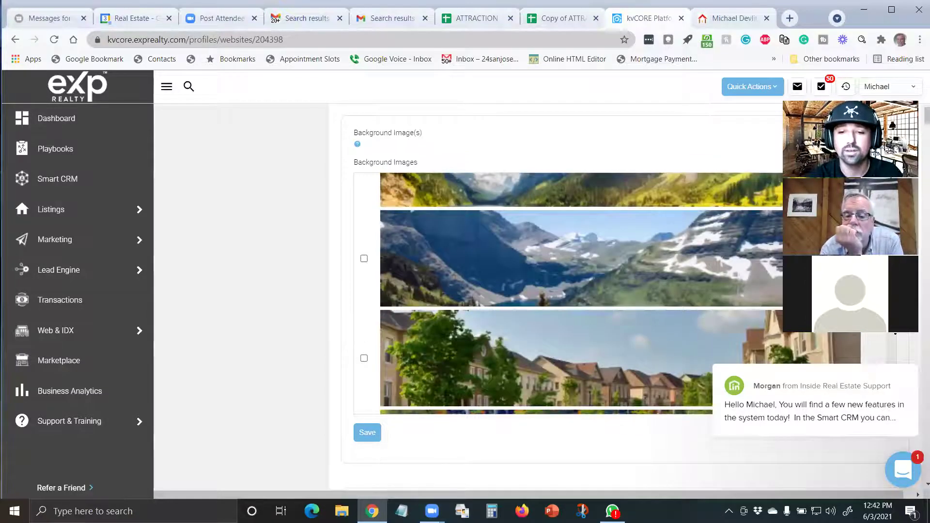
pyautogui.scroll(-20, 901, 341)
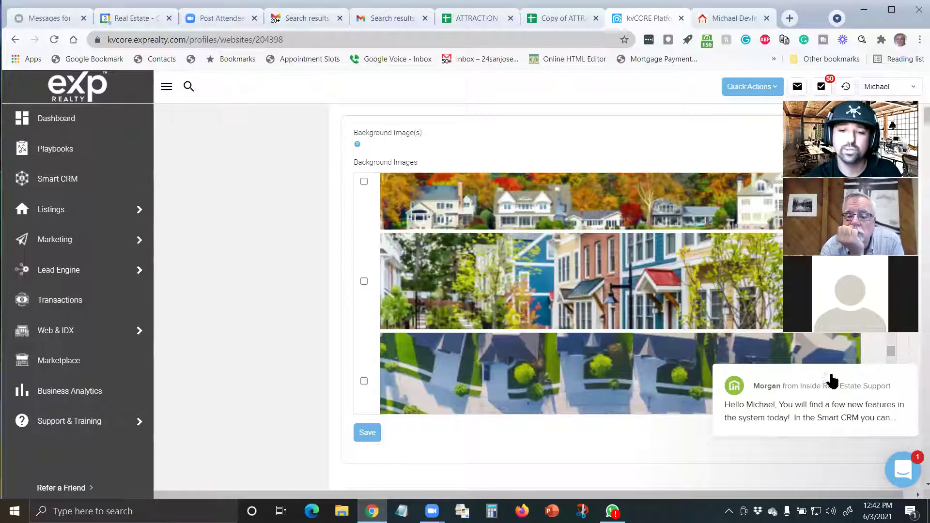
pyautogui.scroll(2, 508, 262)
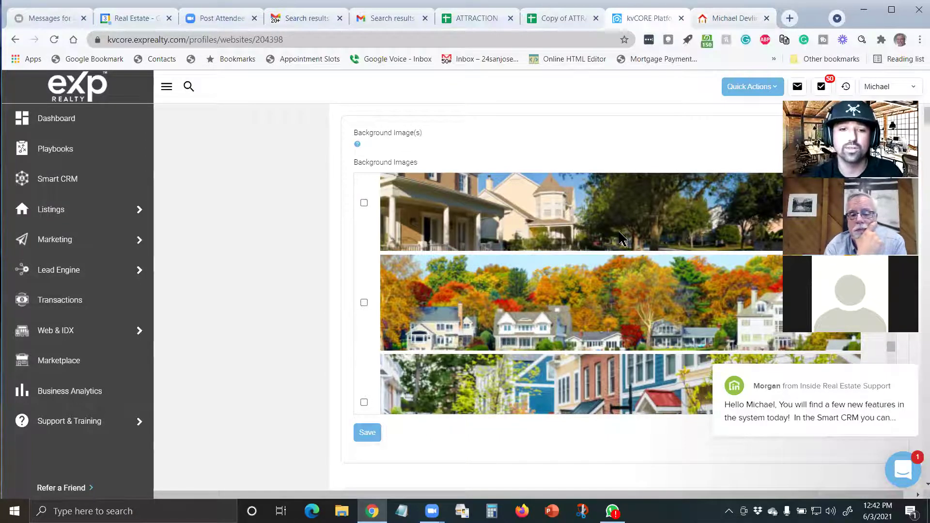
pyautogui.scroll(3, 685, 252)
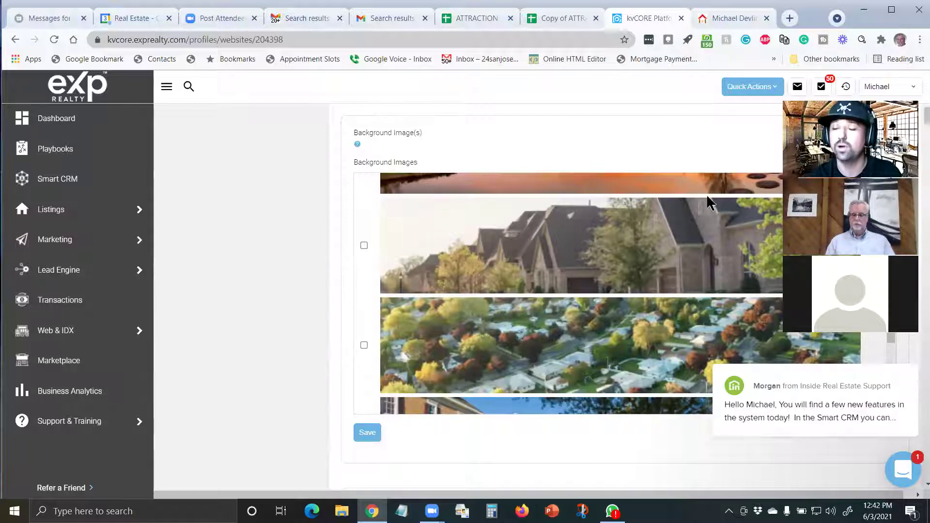
pyautogui.scroll(3, 687, 286)
pyautogui.scroll(3, 694, 298)
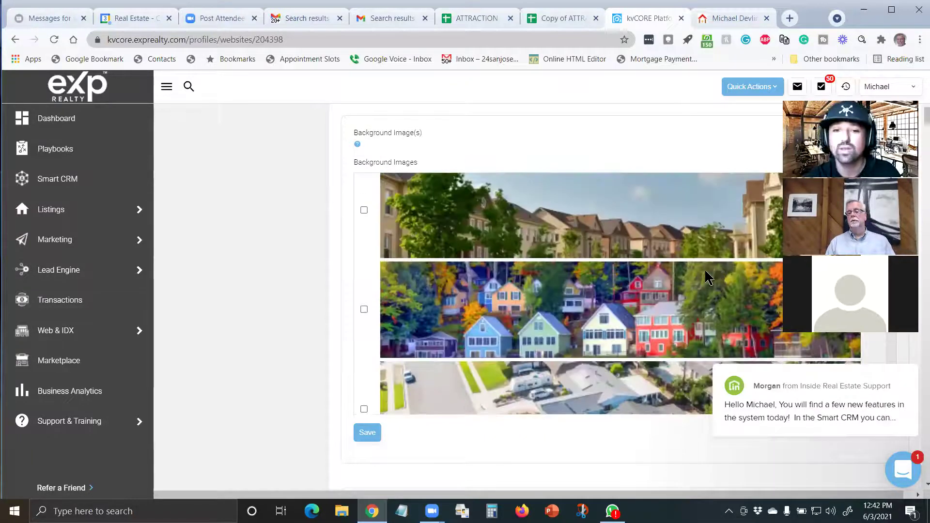
pyautogui.scroll(3, 726, 285)
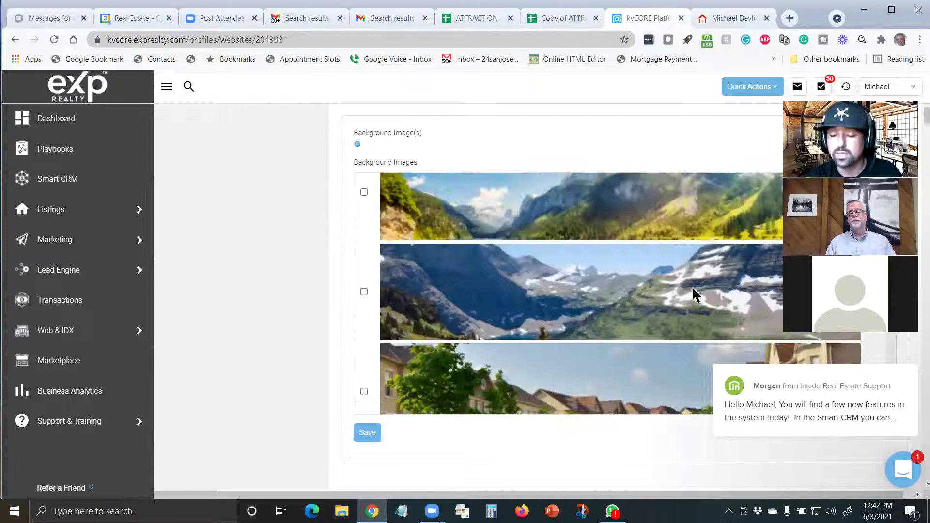
pyautogui.scroll(3, 651, 281)
pyautogui.scroll(3, 629, 292)
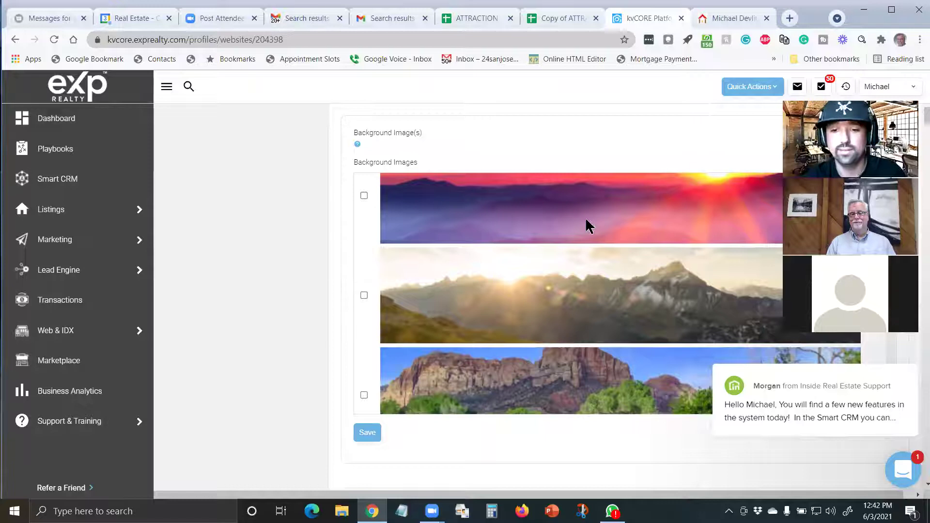
pyautogui.scroll(2, 533, 261)
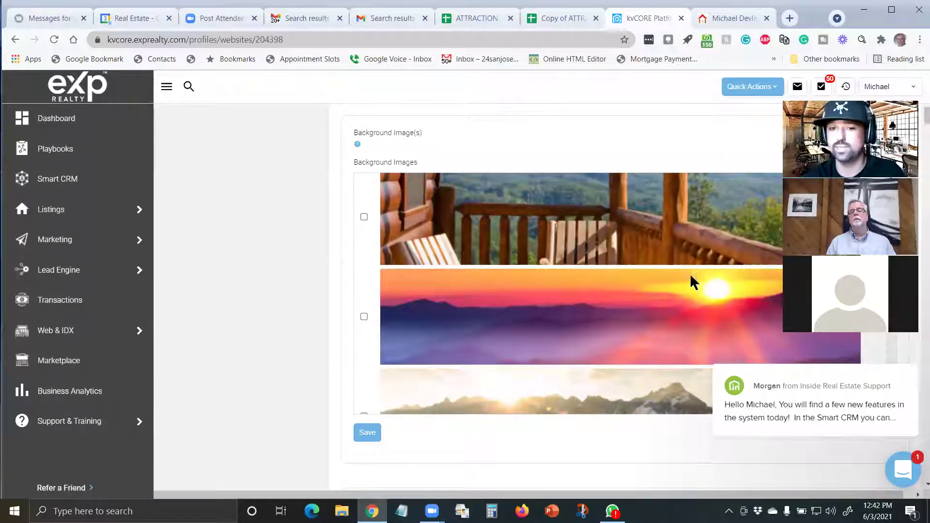
pyautogui.scroll(2, 689, 278)
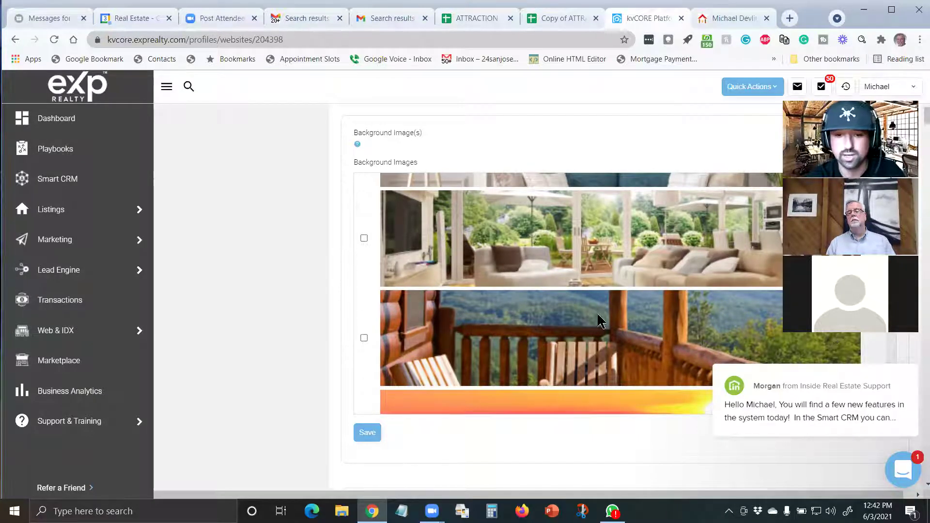
pyautogui.scroll(-1, 479, 308)
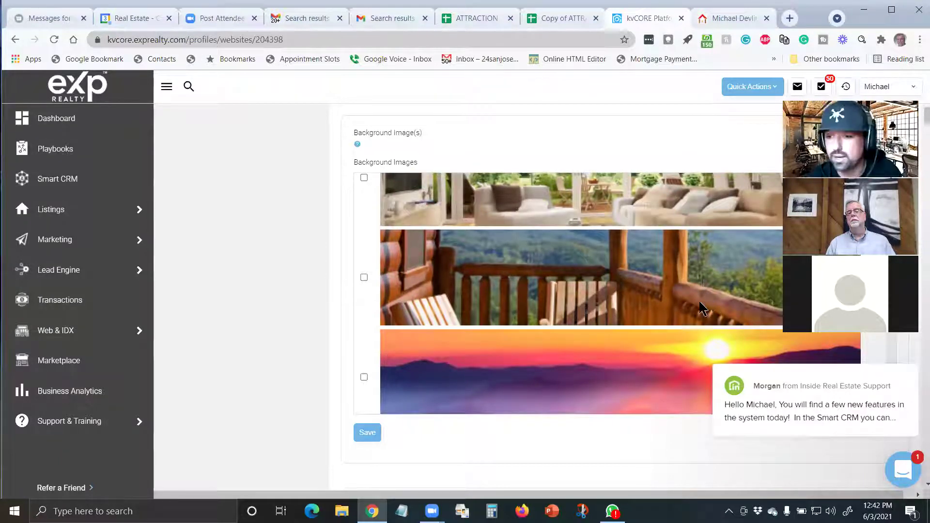
pyautogui.scroll(-3, 581, 298)
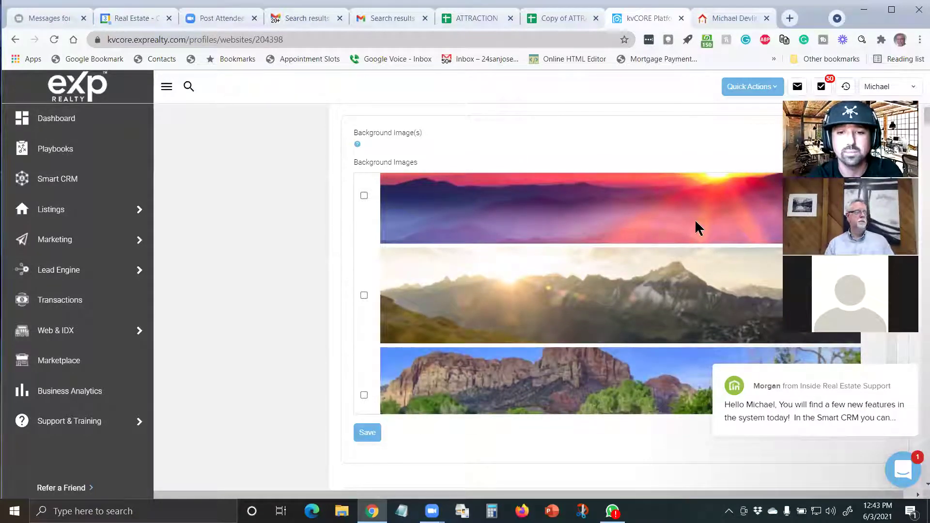
pyautogui.scroll(-3, 749, 214)
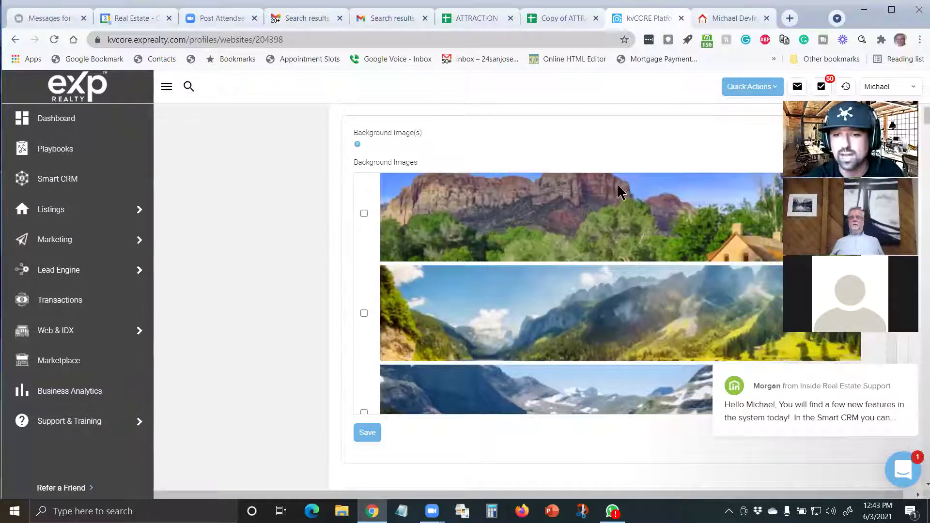
pyautogui.scroll(-2, 635, 321)
pyautogui.scroll(-2, 632, 313)
pyautogui.scroll(-3, 637, 319)
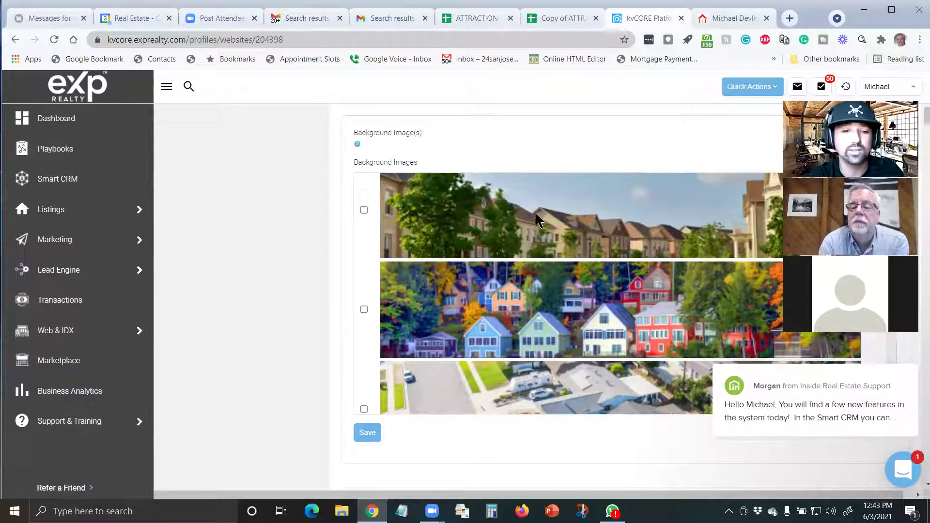
pyautogui.scroll(-5, 647, 342)
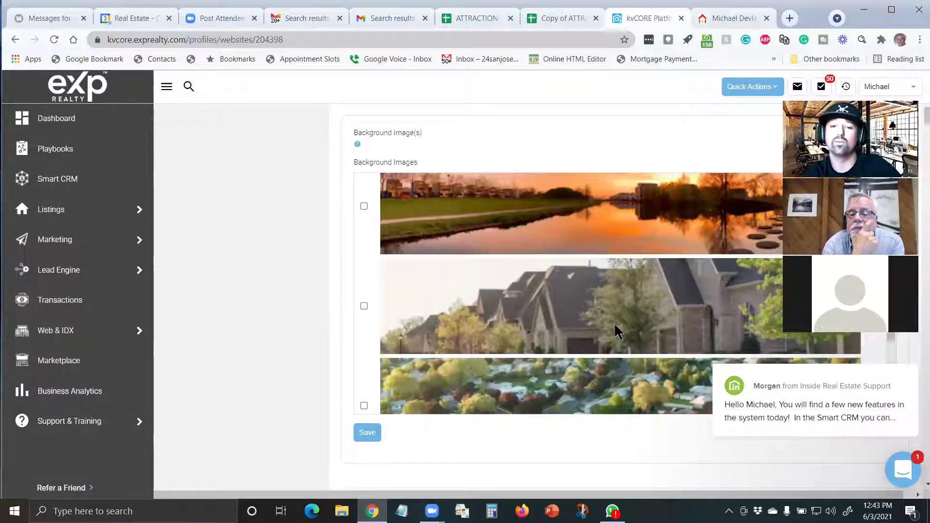
pyautogui.scroll(-2, 629, 322)
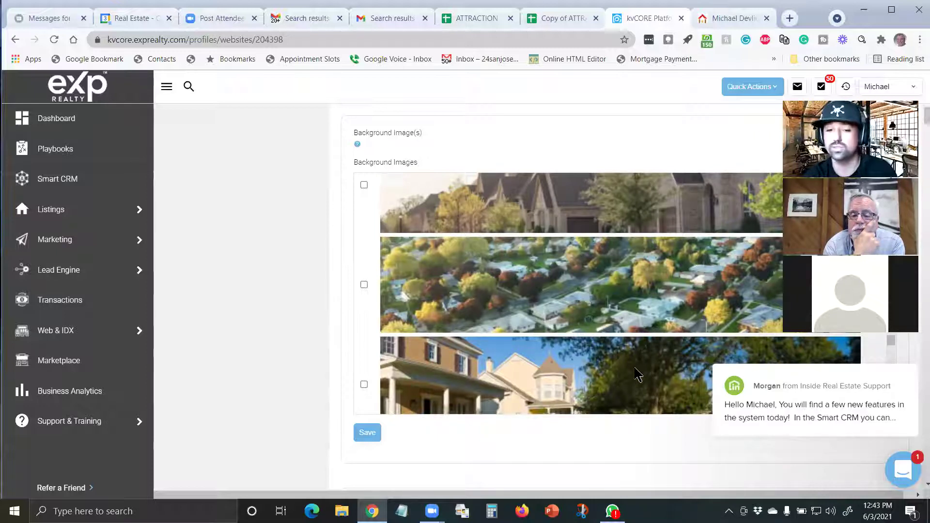
pyautogui.scroll(-3, 329, 323)
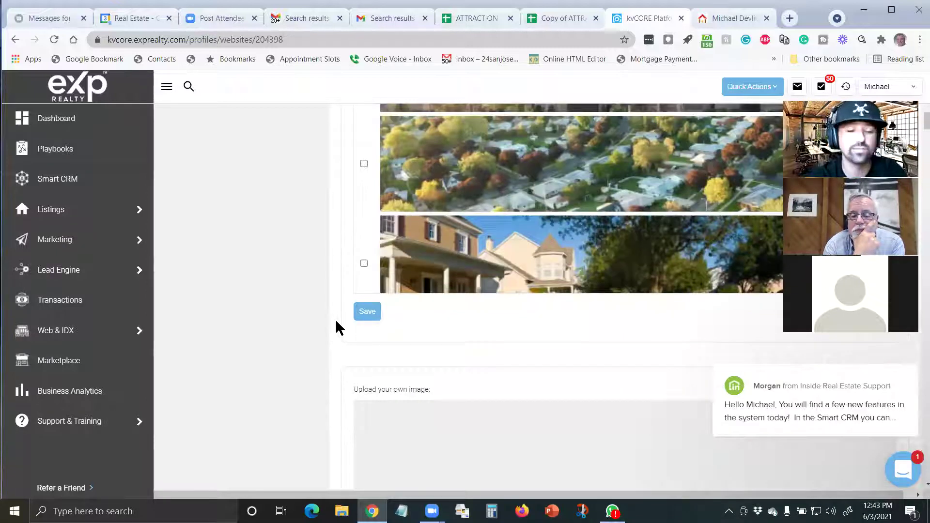
pyautogui.scroll(-7, 336, 334)
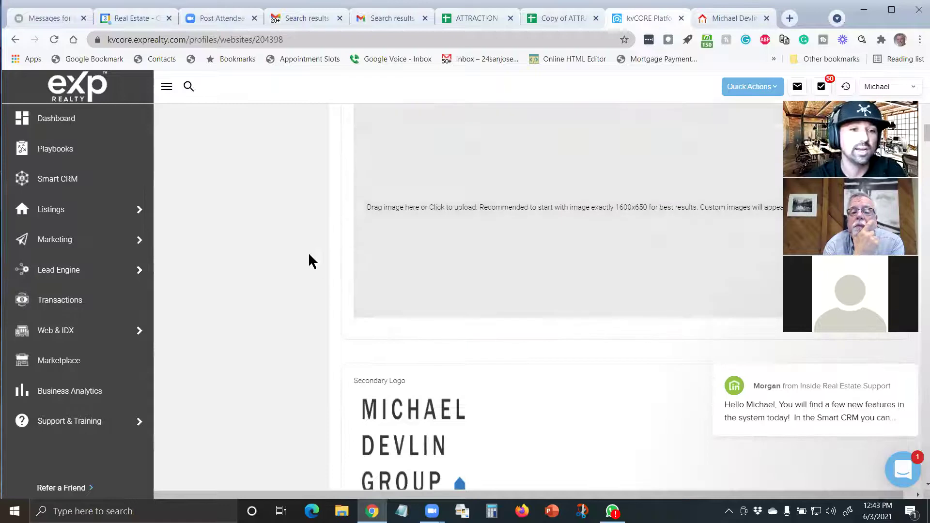
pyautogui.scroll(3, 334, 276)
pyautogui.moveTo(357, 204); pyautogui.dragTo(440, 205)
pyautogui.click(440, 205)
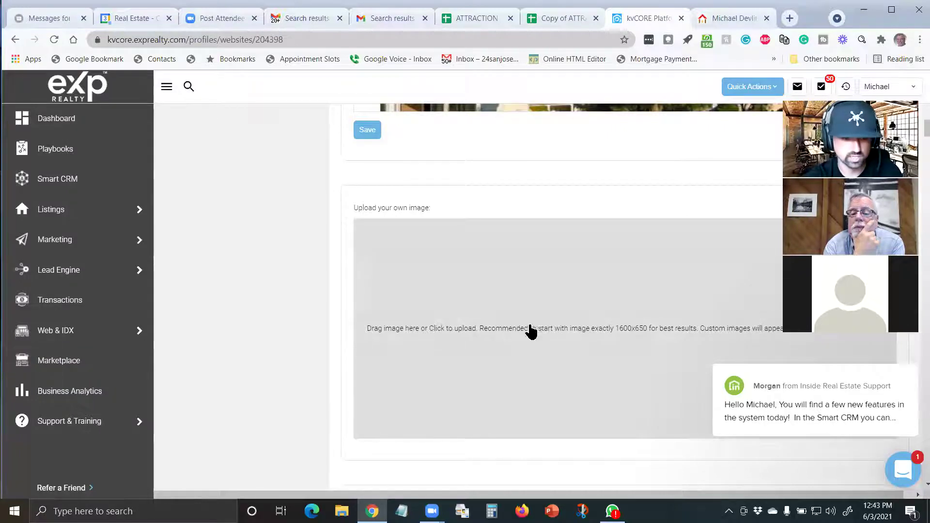
pyautogui.scroll(15, 338, 326)
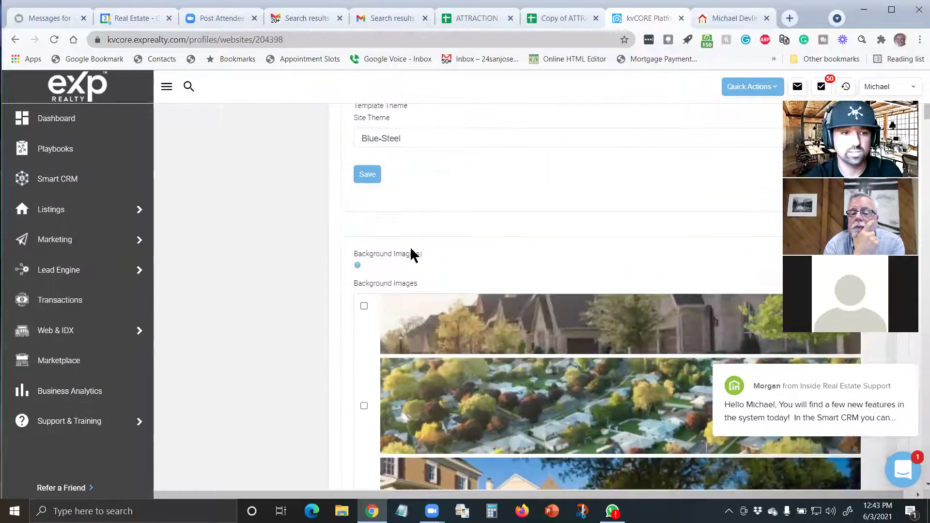
pyautogui.scroll(-15, 335, 339)
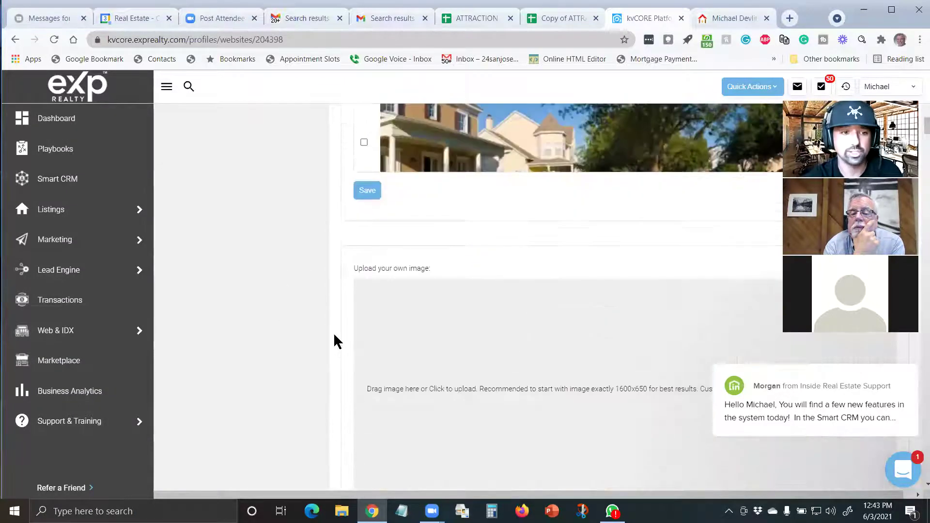
pyautogui.scroll(2, 349, 242)
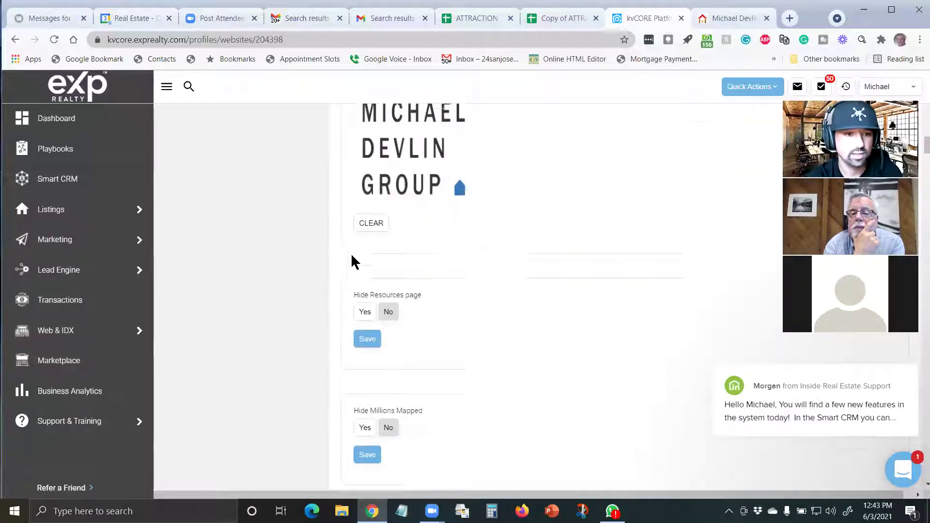
pyautogui.moveTo(356, 139); pyautogui.dragTo(421, 135)
pyautogui.click(422, 135)
pyautogui.scroll(-4, 545, 242)
pyautogui.scroll(4, 552, 262)
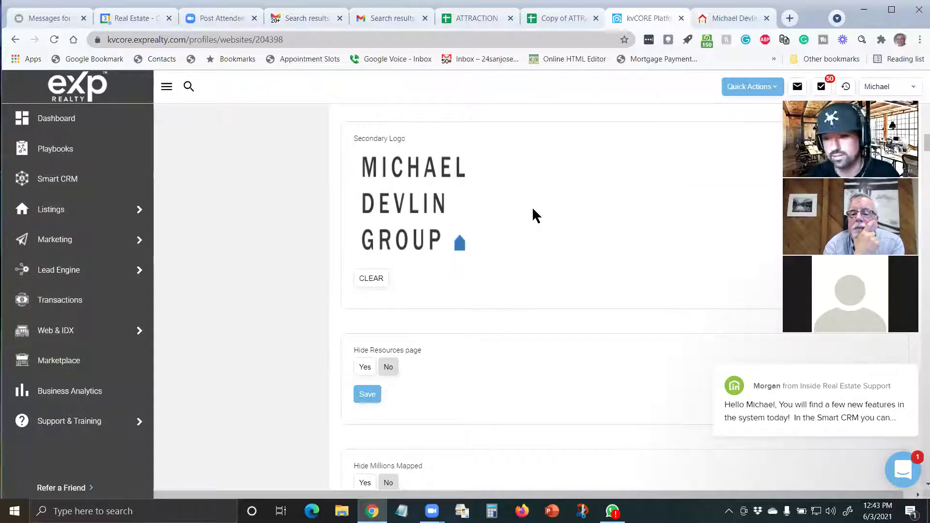
pyautogui.scroll(-3, 367, 247)
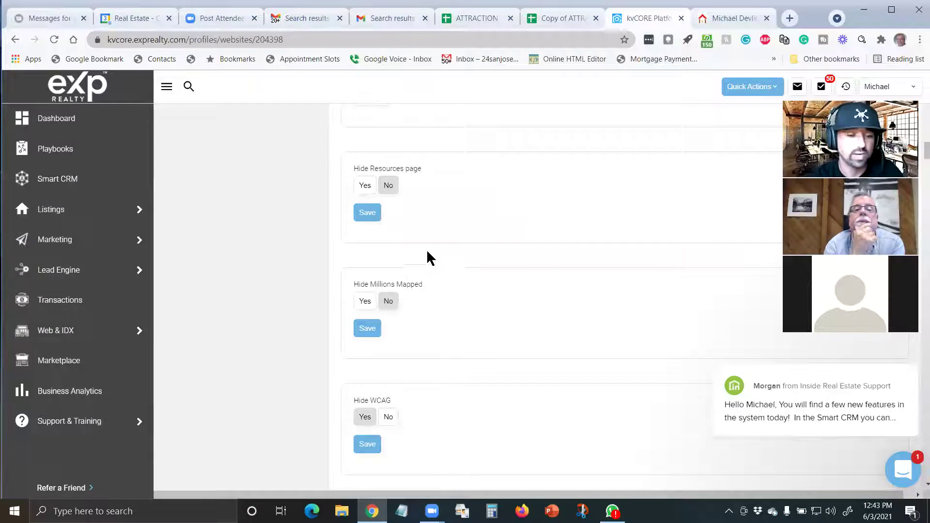
pyautogui.scroll(-5, 435, 266)
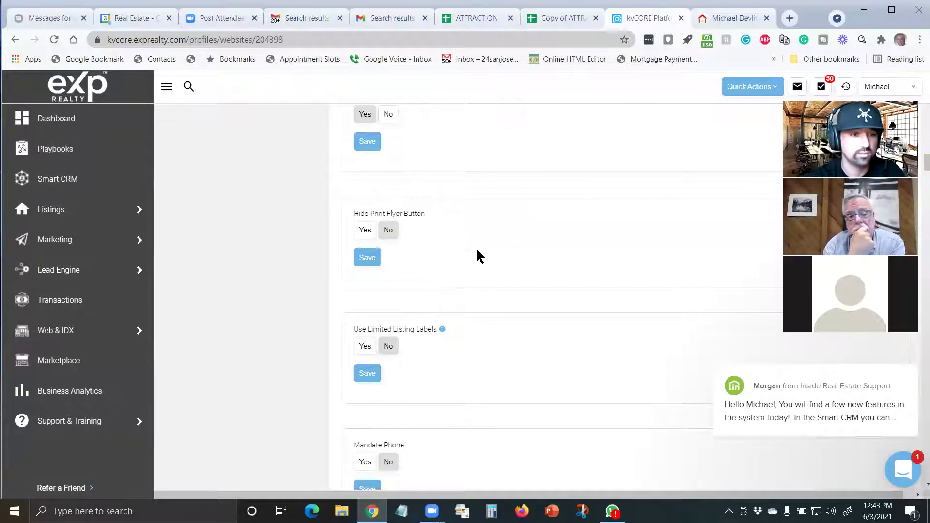
pyautogui.scroll(-1, 475, 279)
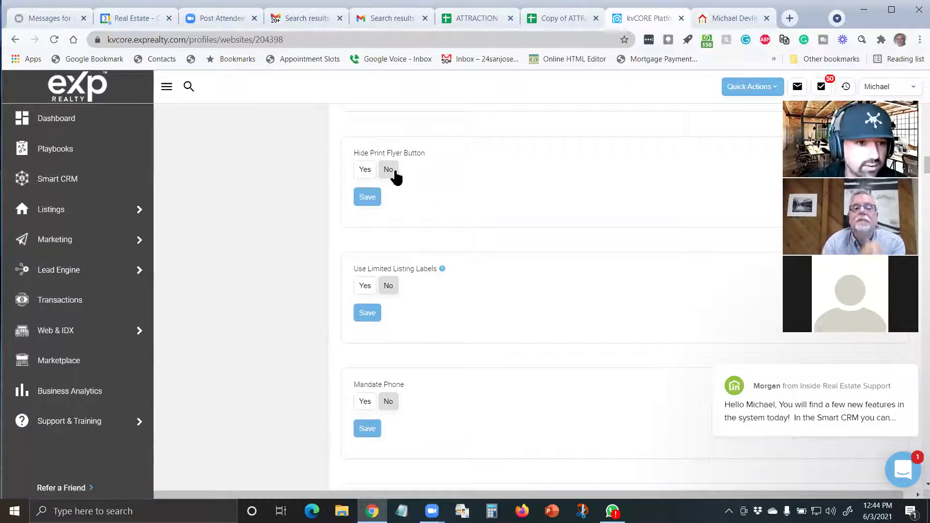
pyautogui.scroll(-1, 463, 206)
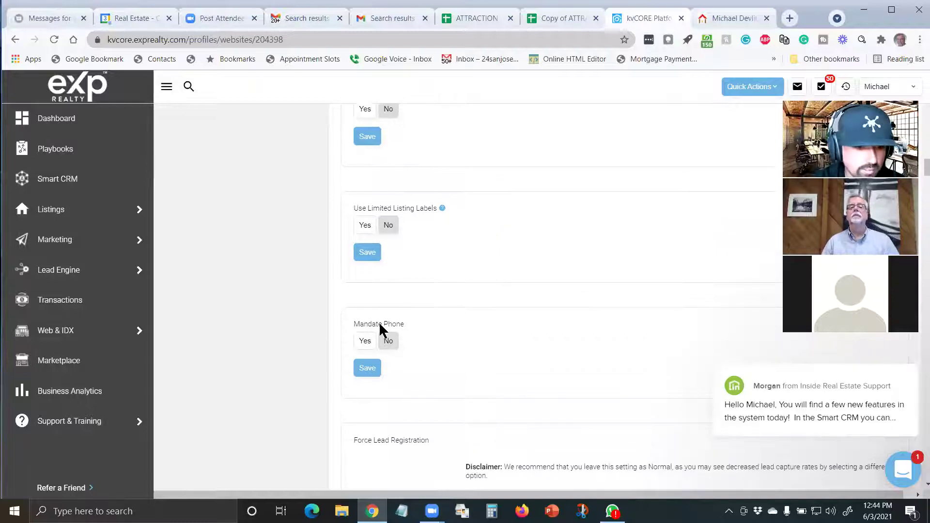
pyautogui.moveTo(329, 322); pyautogui.dragTo(347, 324)
pyautogui.click(404, 322)
pyautogui.click(347, 321)
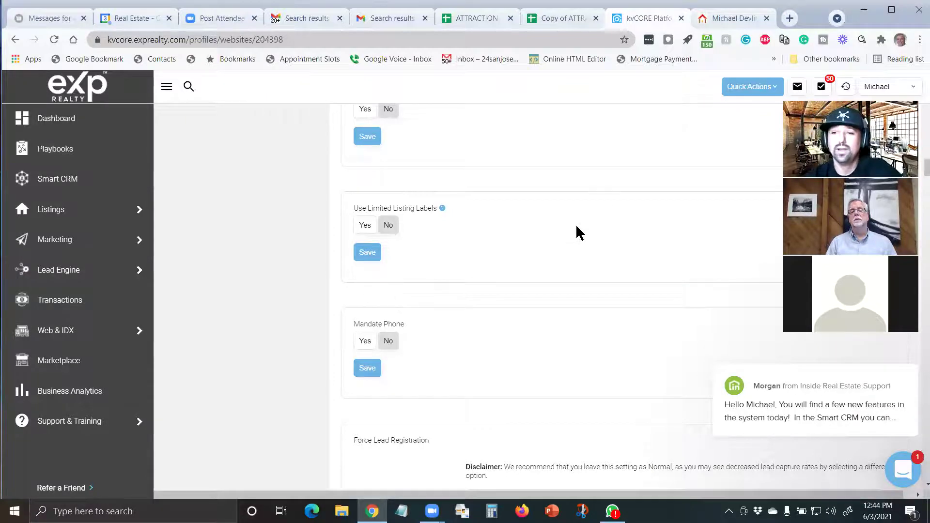
pyautogui.moveTo(404, 324); pyautogui.dragTo(360, 323)
pyautogui.click(348, 323)
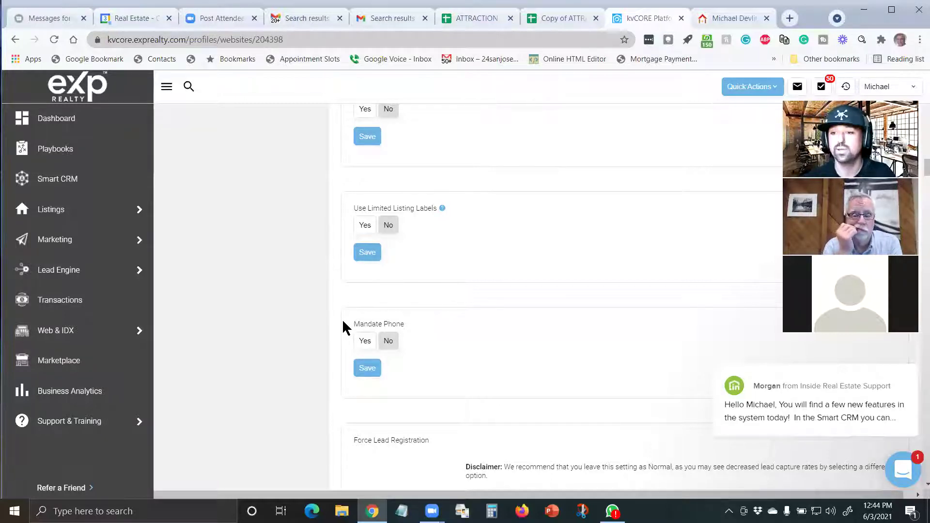
pyautogui.scroll(-1, 443, 348)
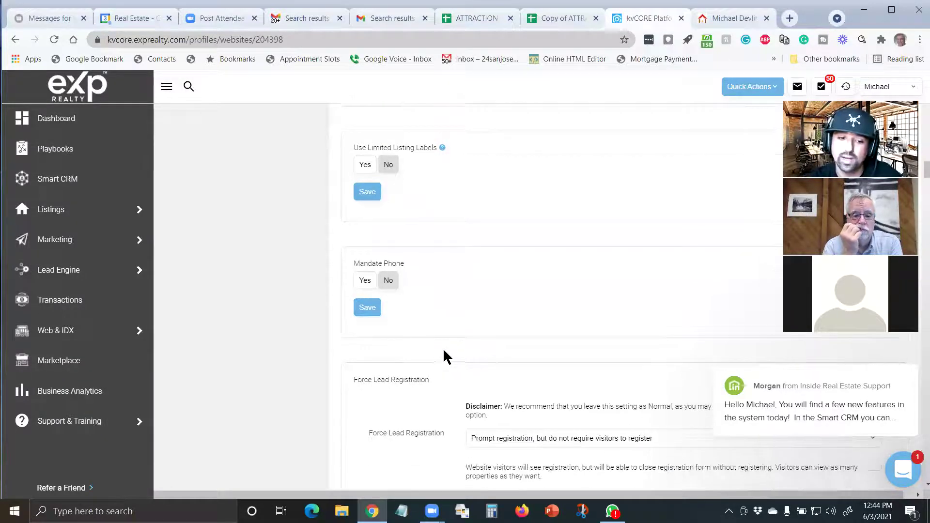
pyautogui.scroll(-1, 384, 359)
pyautogui.scroll(-1, 435, 368)
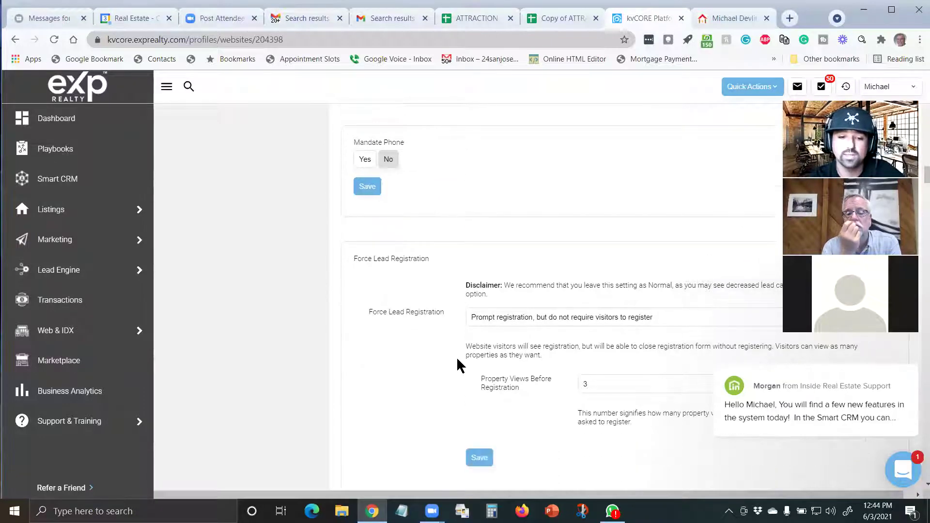
pyautogui.click(603, 318)
pyautogui.click(582, 289)
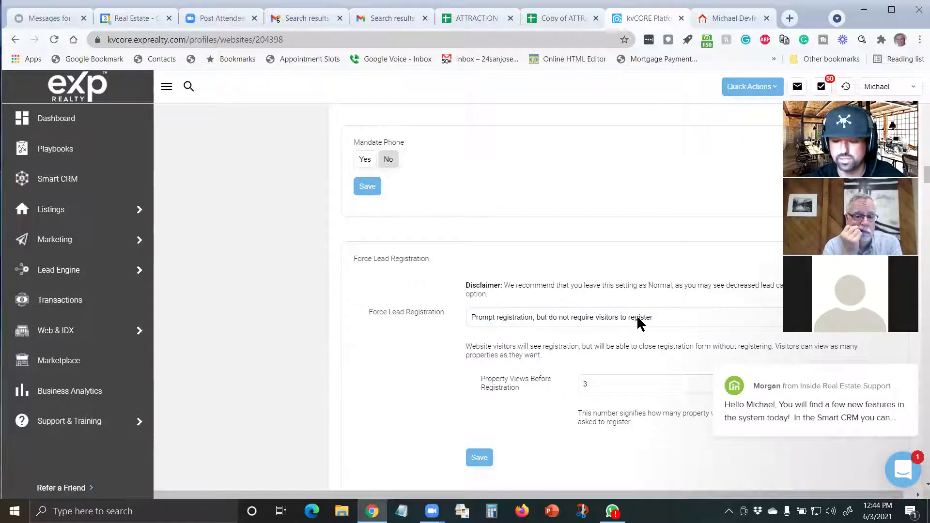
pyautogui.scroll(-1, 545, 357)
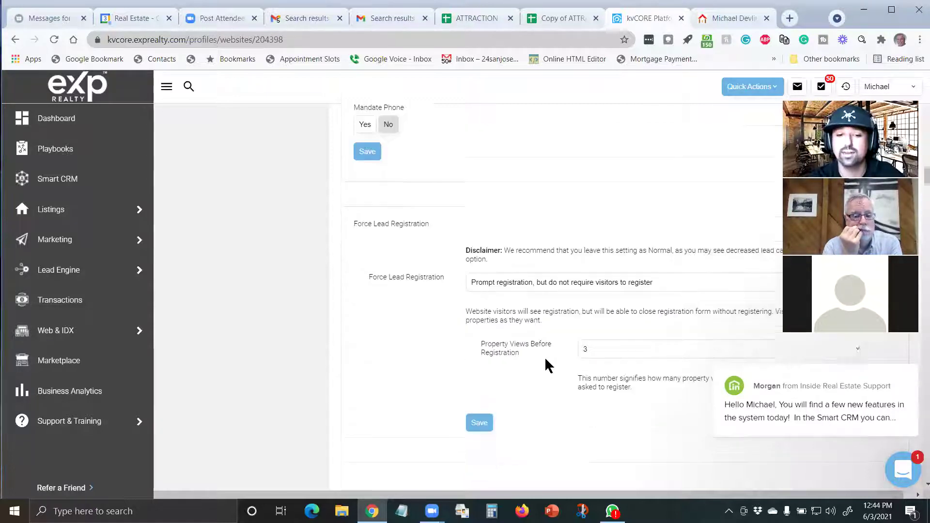
pyautogui.moveTo(473, 315); pyautogui.dragTo(552, 322)
pyautogui.click(533, 325)
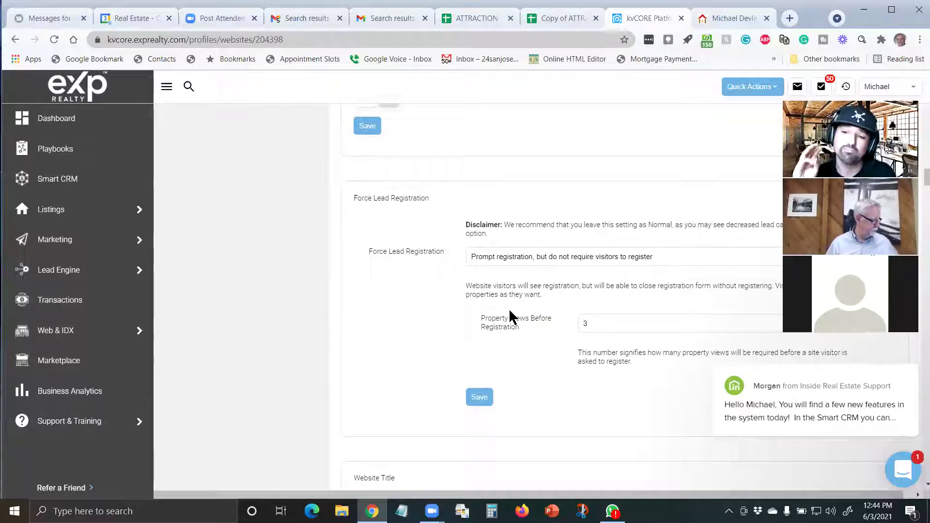
pyautogui.click(720, 321)
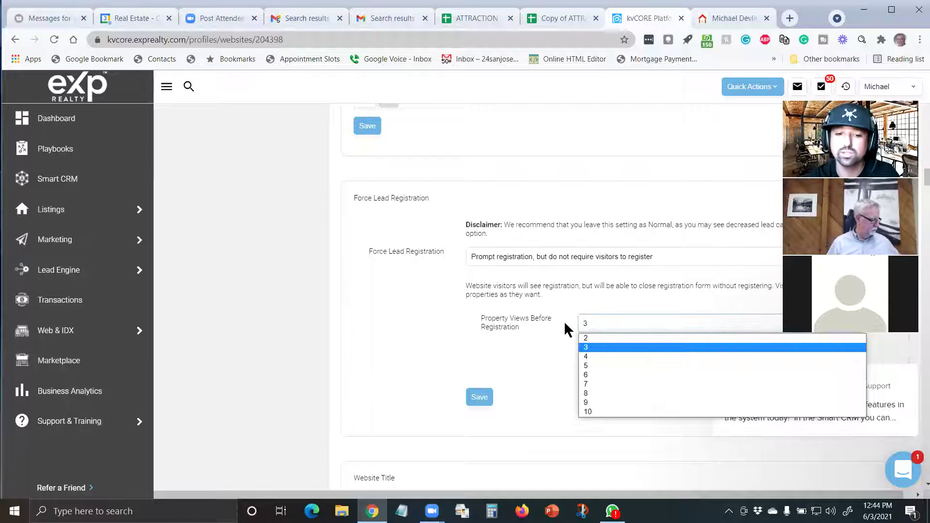
pyautogui.click(664, 301)
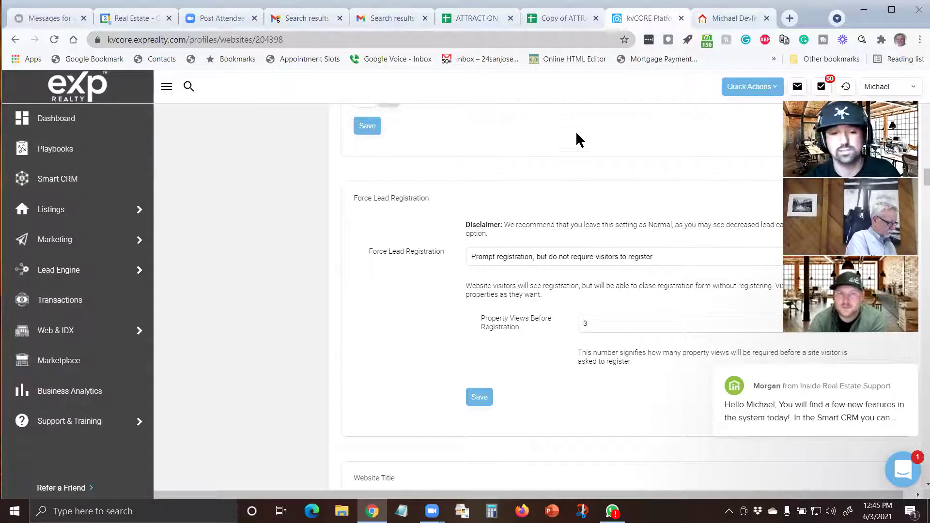
# Inspect the Website Title setting and its text, leaving it unchanged
pyautogui.scroll(-5, 426, 281)
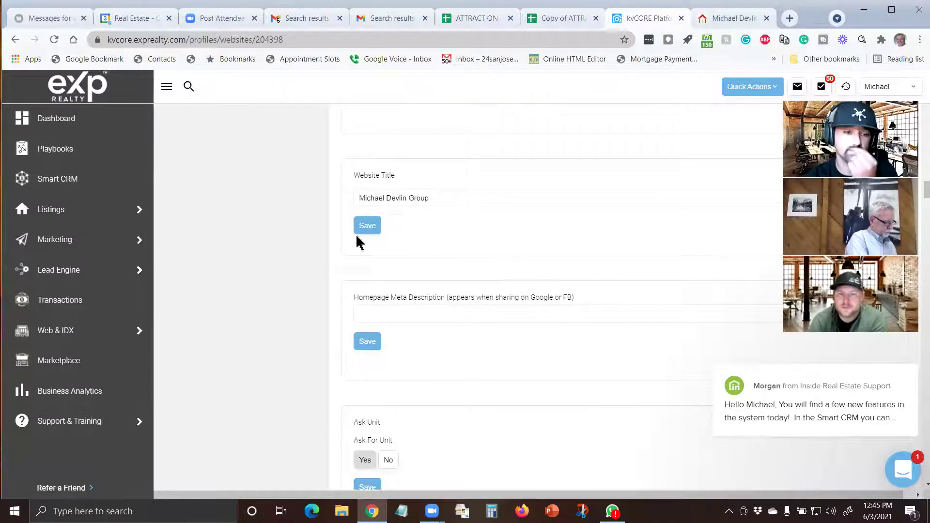
pyautogui.scroll(3, 401, 233)
pyautogui.scroll(-1, 409, 252)
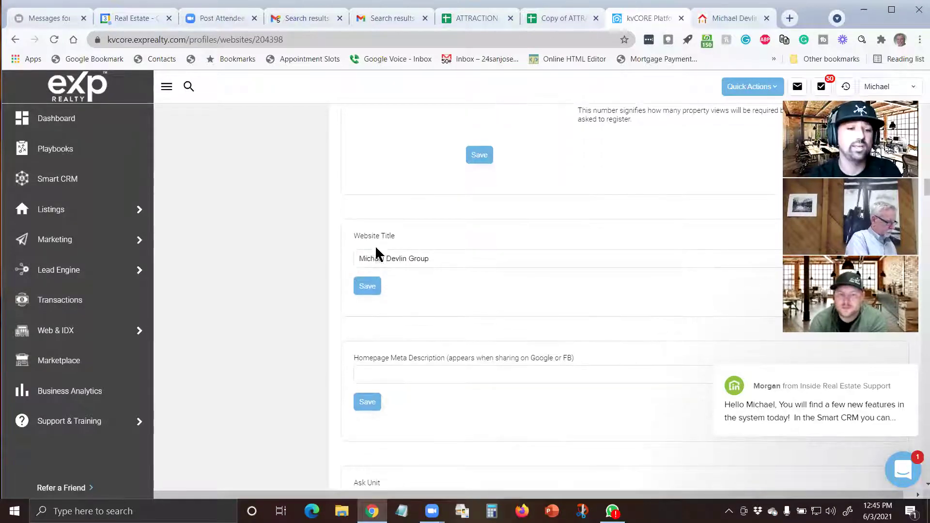
pyautogui.tripleClick(387, 240)
pyautogui.click(411, 239)
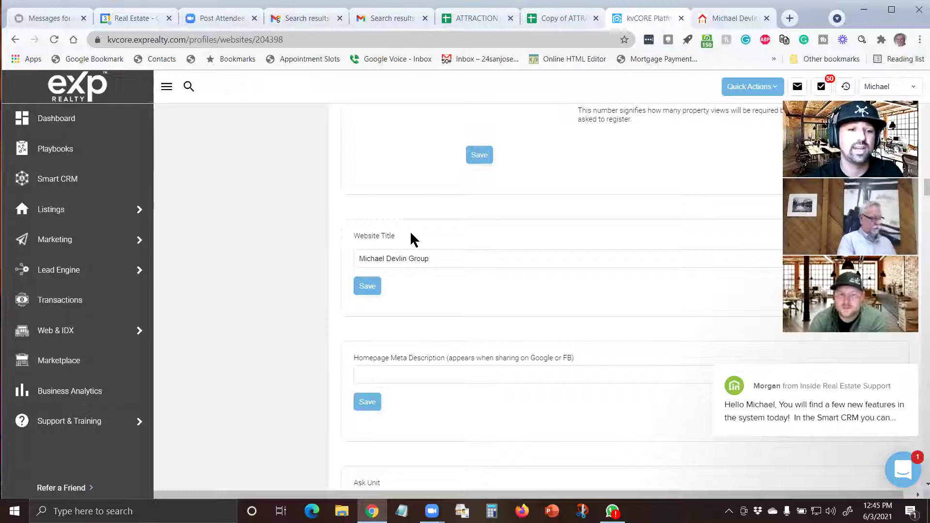
pyautogui.click(441, 256)
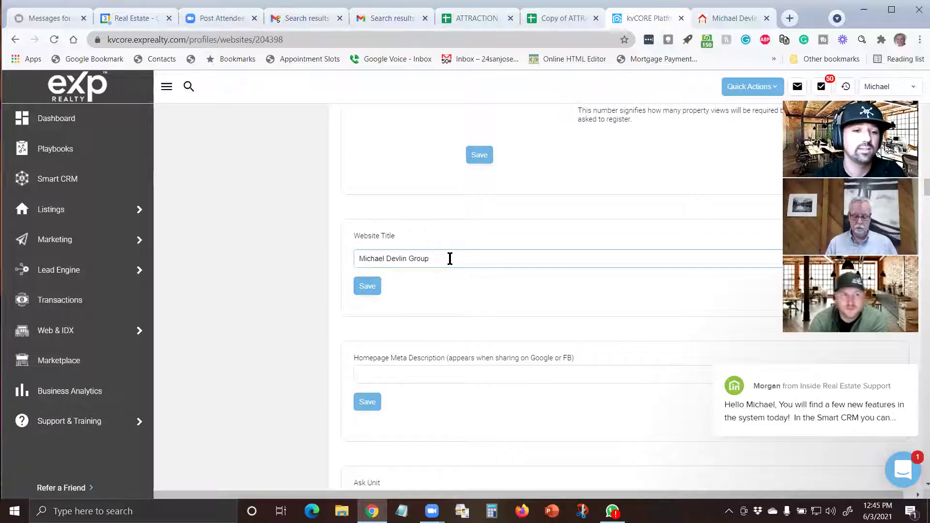
pyautogui.moveTo(448, 257); pyautogui.dragTo(370, 255)
pyautogui.click(368, 244)
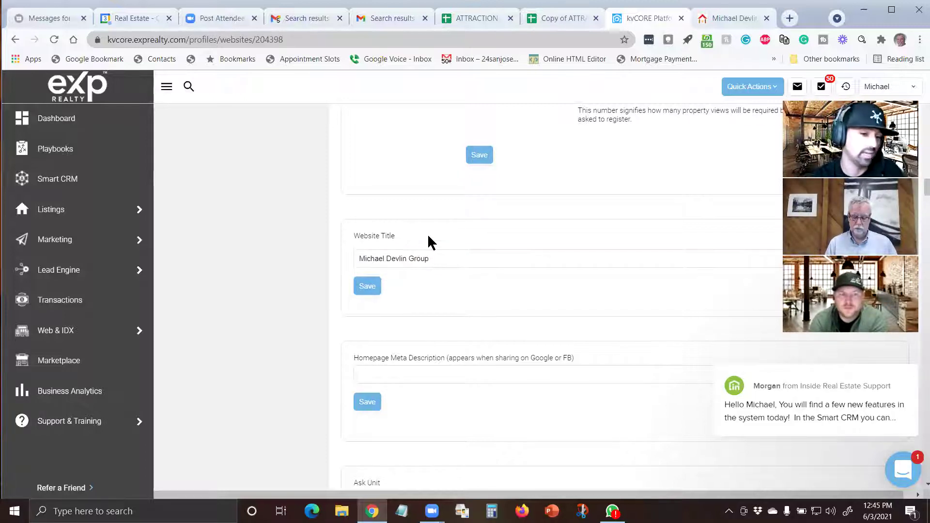
# Compare the live homepage's agent name heading and Real Estate Consultant tagline, then return
pyautogui.click(701, 19)
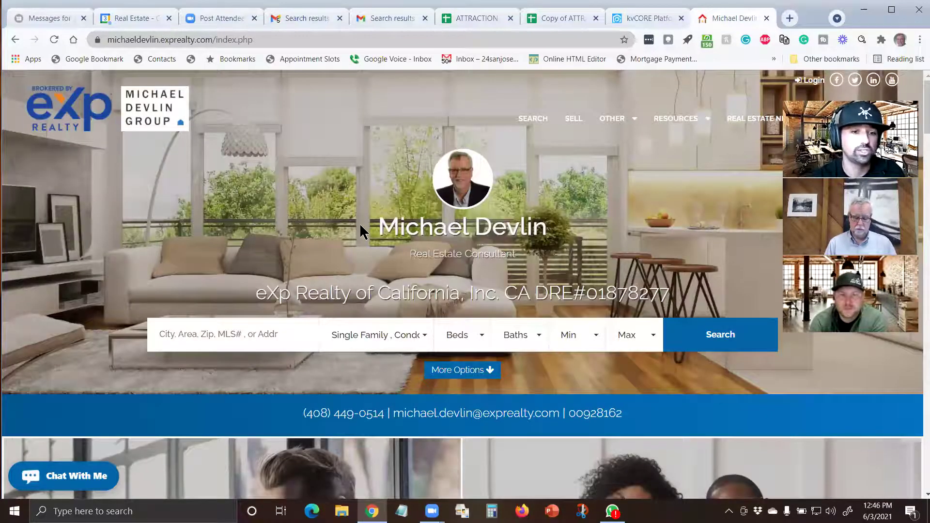
pyautogui.moveTo(359, 223); pyautogui.dragTo(563, 232)
pyautogui.moveTo(400, 249); pyautogui.dragTo(523, 258)
pyautogui.click(522, 258)
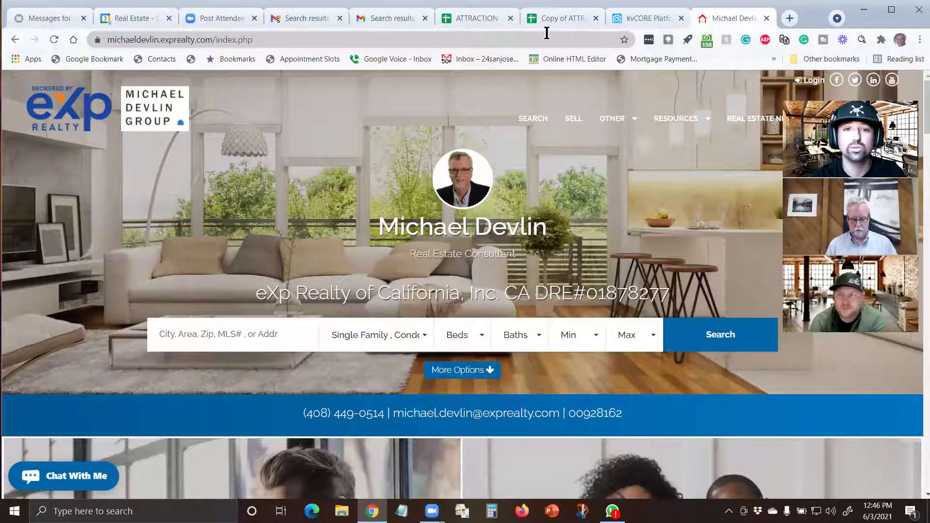
pyautogui.click(630, 21)
# Scroll past Recruit Text to the empty Custom Header field below the 'It's Your Career. Own It!' HTML
pyautogui.scroll(-1, 440, 300)
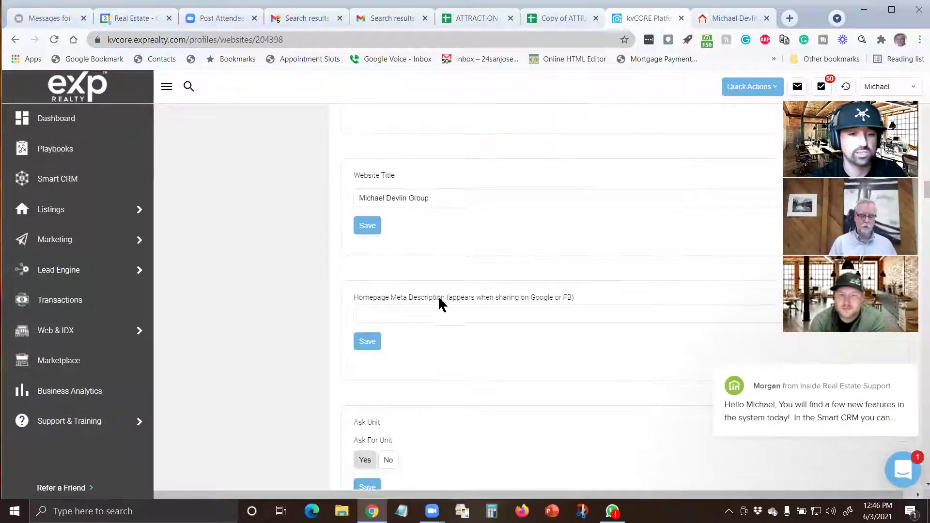
pyautogui.scroll(-5, 426, 320)
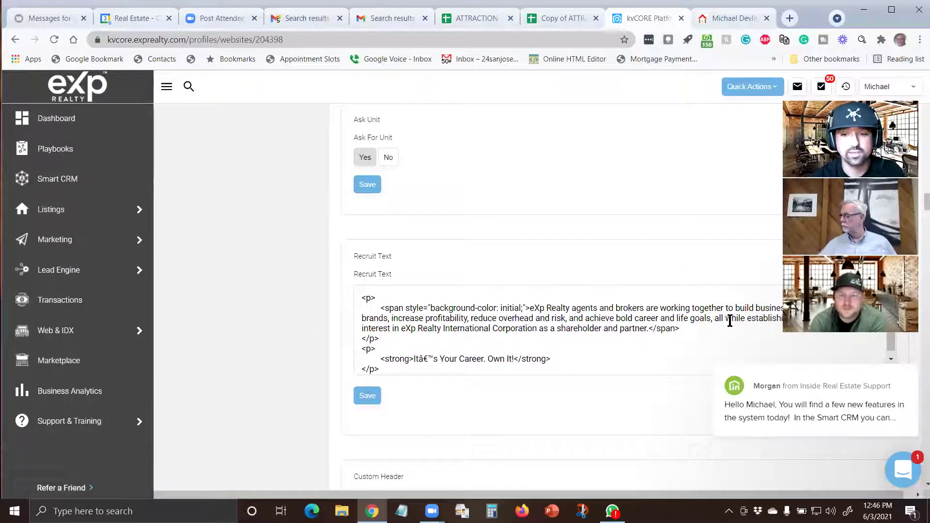
pyautogui.scroll(-1, 729, 320)
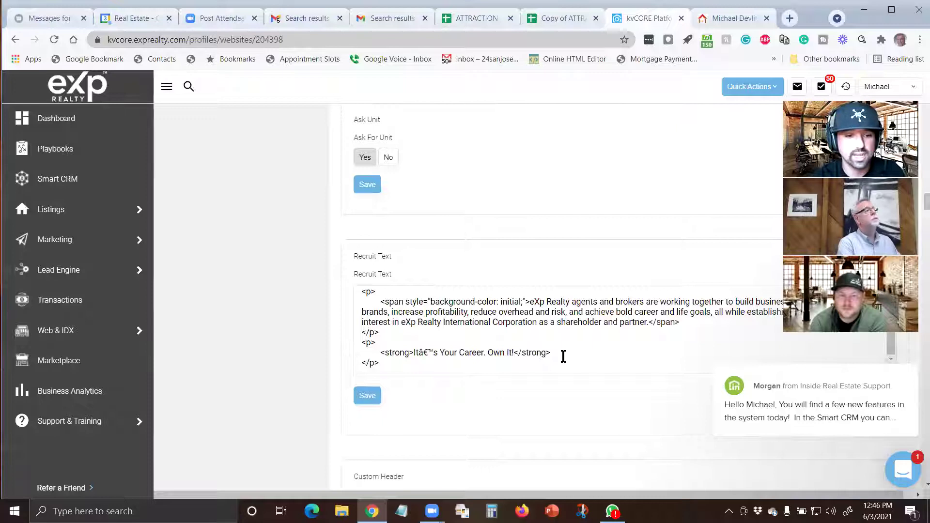
pyautogui.scroll(-5, 406, 343)
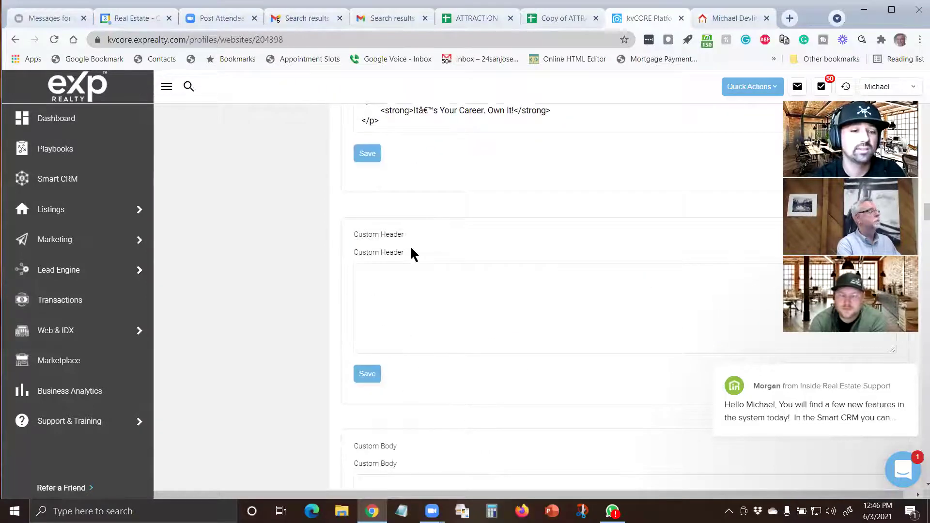
pyautogui.moveTo(412, 252); pyautogui.dragTo(346, 230)
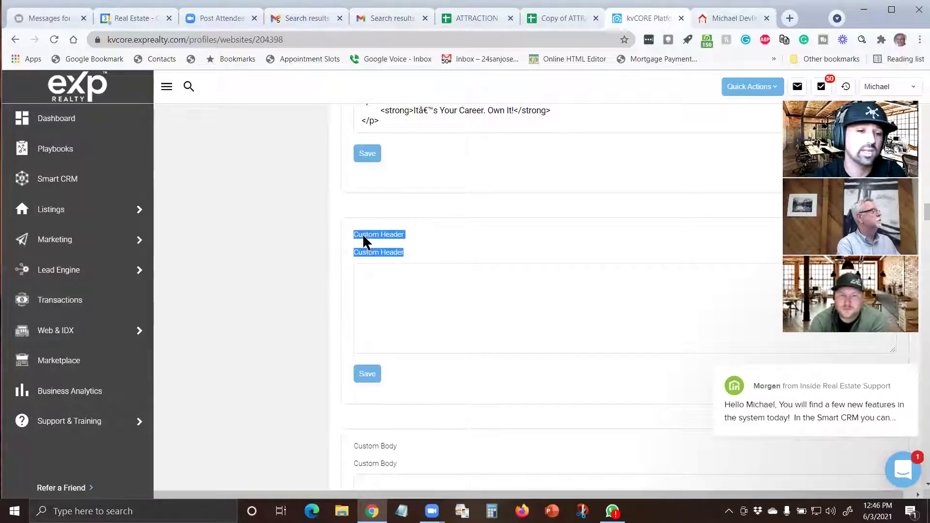
pyautogui.click(352, 237)
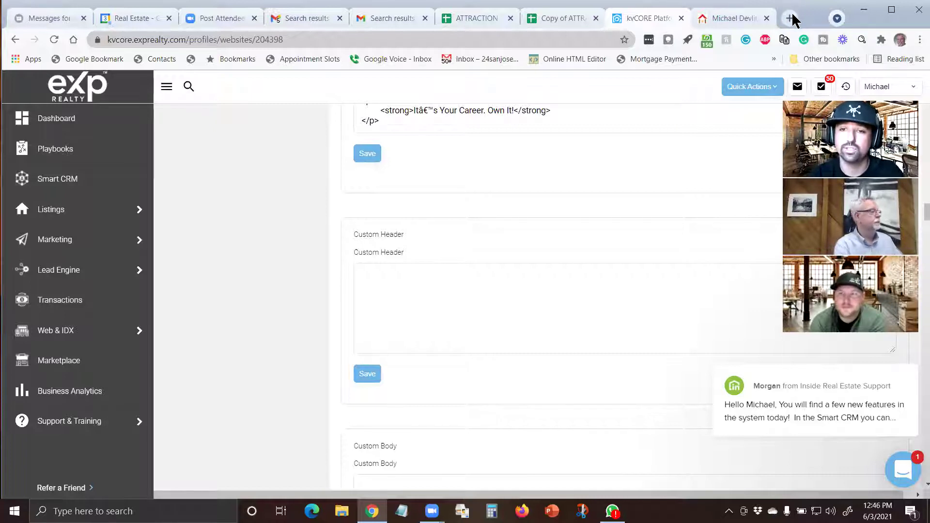
pyautogui.click(790, 19)
# Load business.facebook.com and start logging in with a Facebook account
pyautogui.write('busin')
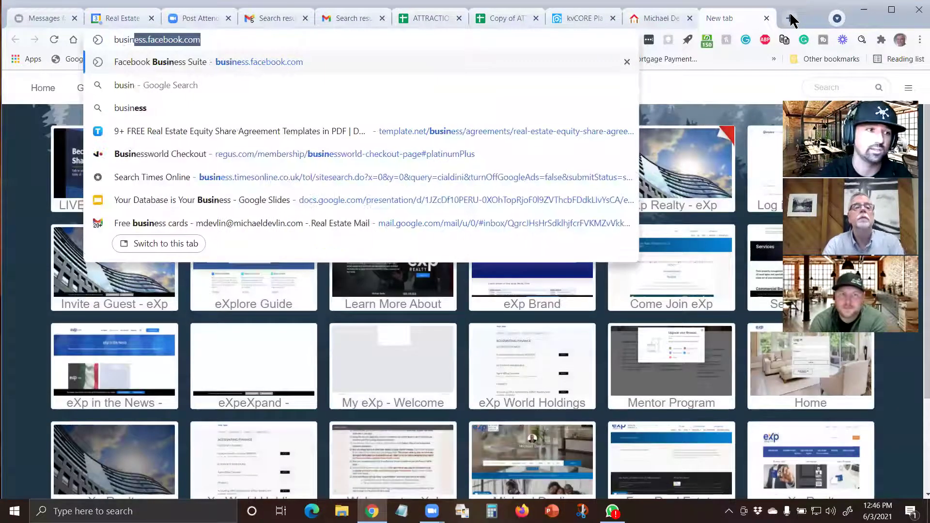
pyautogui.write('ess.facebook.com')
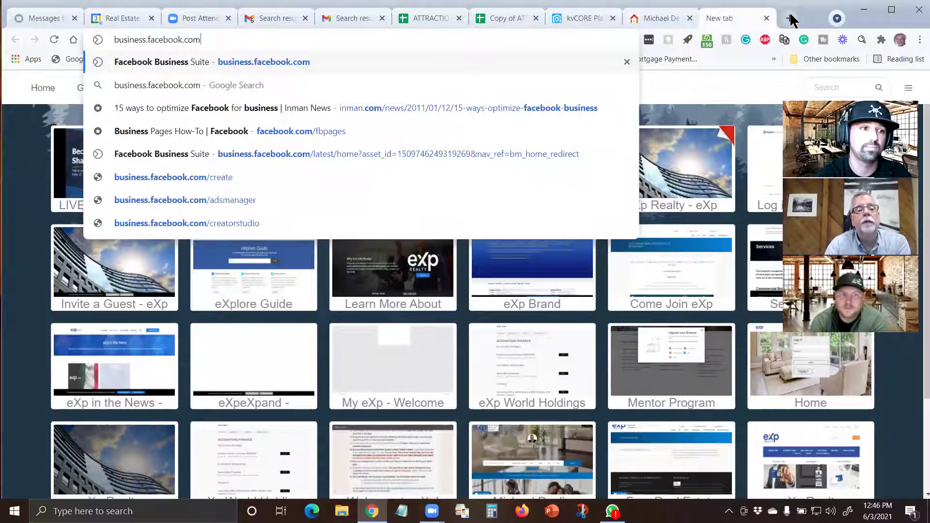
pyautogui.press('Return')
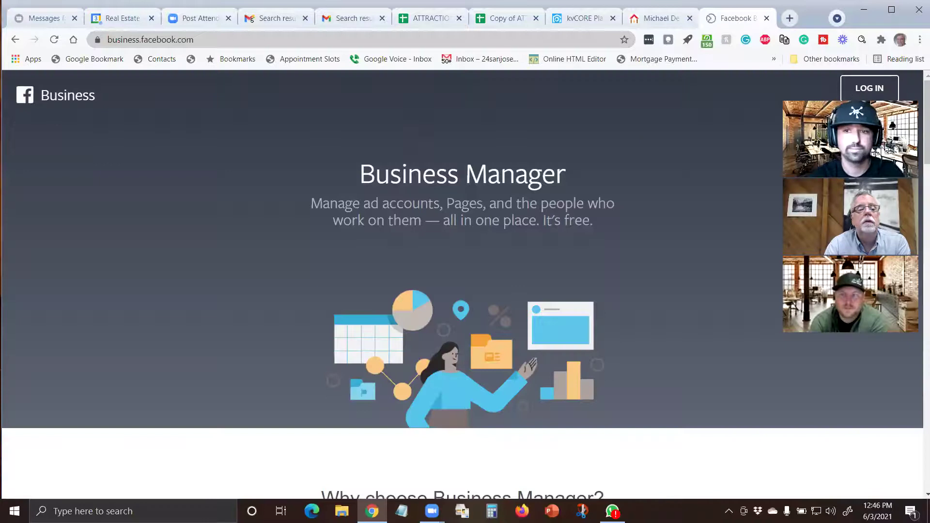
pyautogui.click(869, 87)
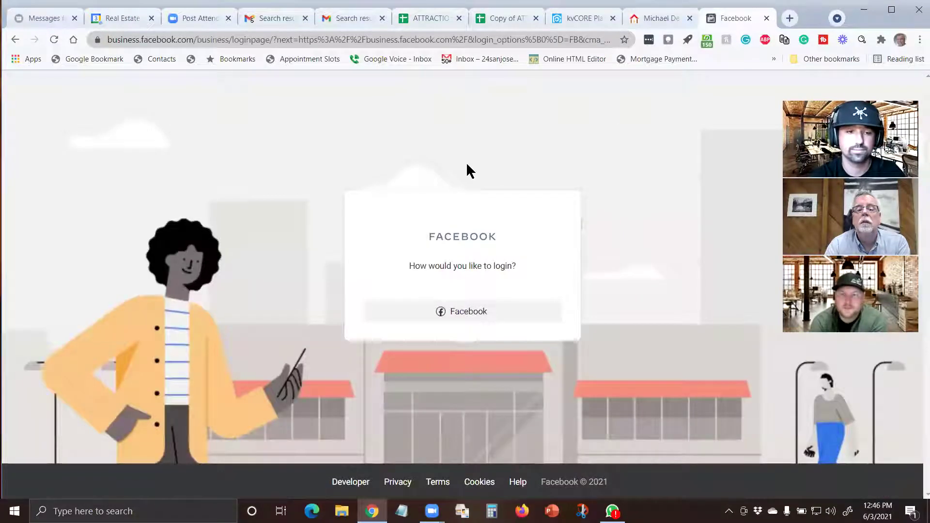
pyautogui.click(447, 314)
pyautogui.click(440, 280)
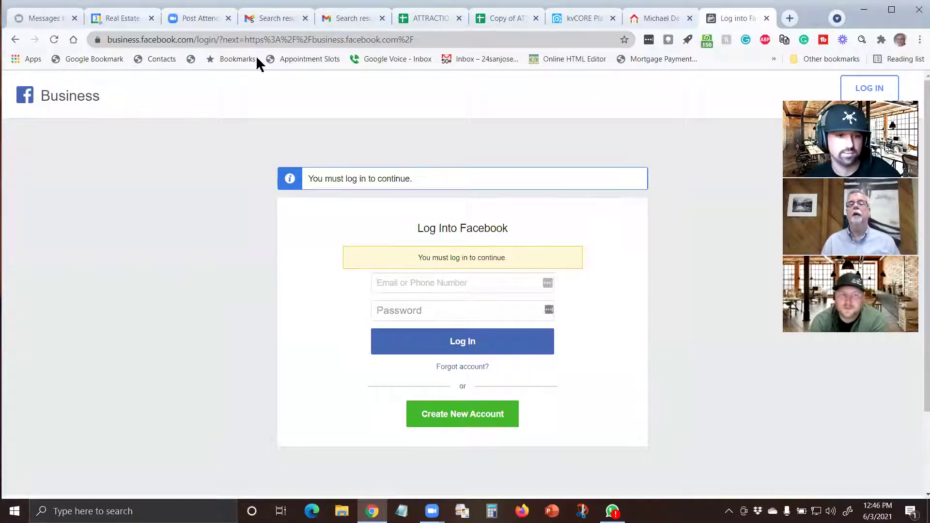
# In another tab, sign in to Facebook with the saved login details
pyautogui.click(789, 19)
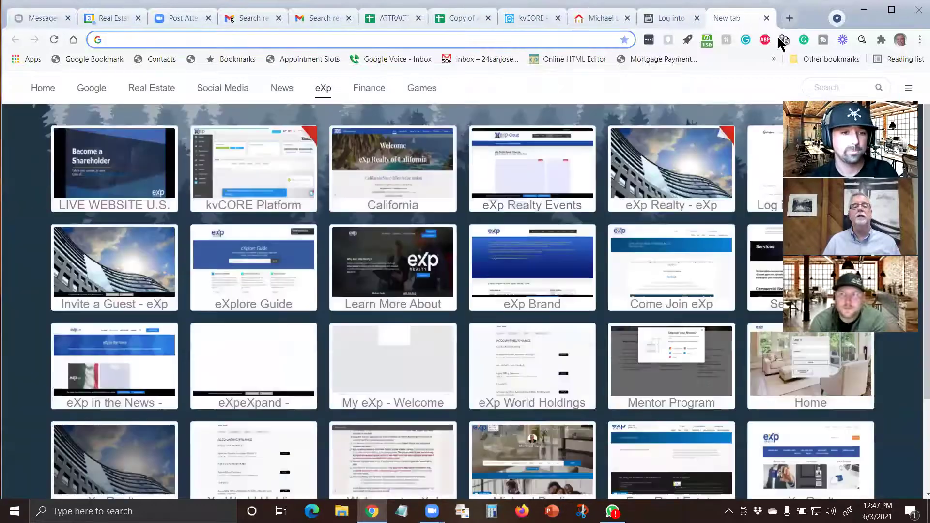
pyautogui.click(216, 92)
pyautogui.click(379, 269)
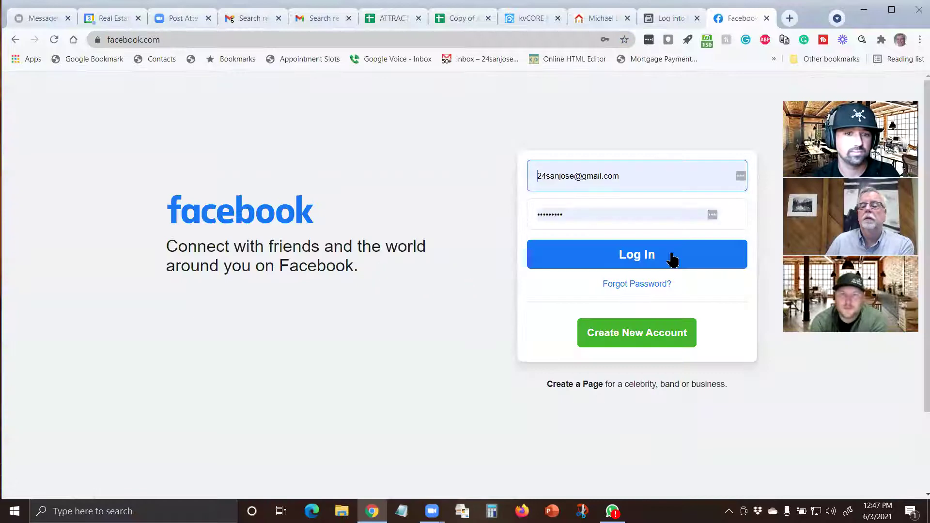
pyautogui.click(562, 254)
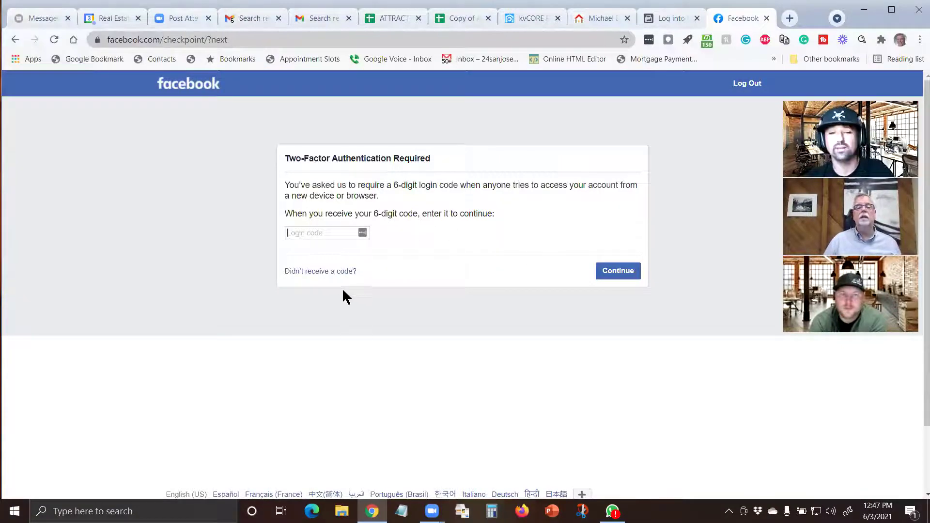
# Get the login code by text message and enter it to complete sign-in
pyautogui.click(305, 274)
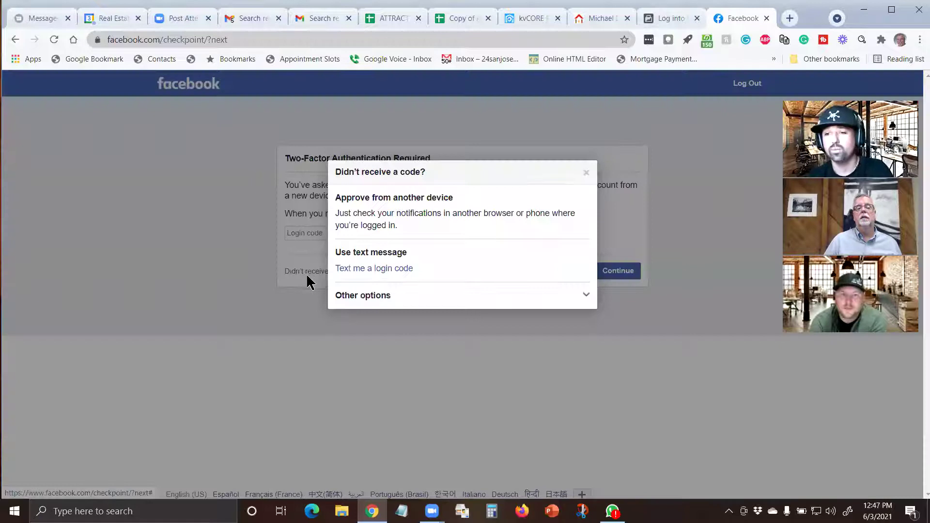
pyautogui.click(355, 269)
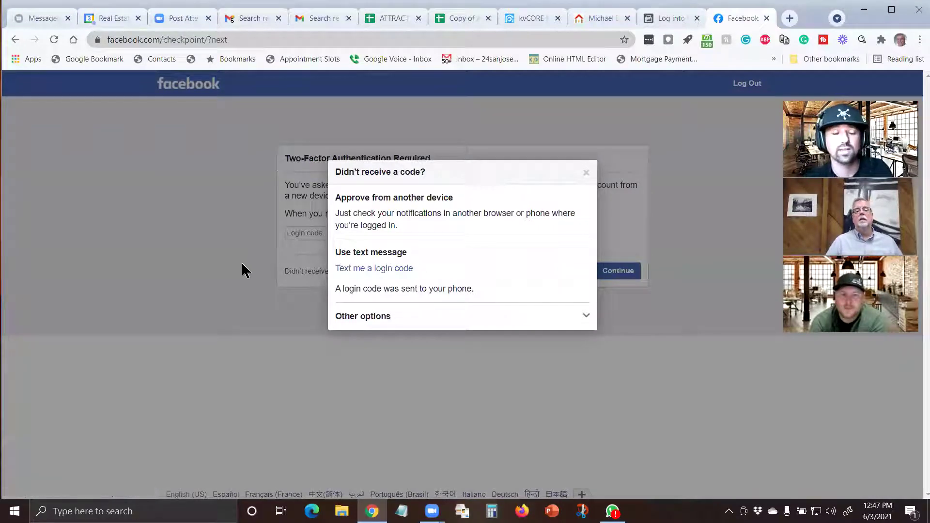
pyautogui.click(241, 262)
pyautogui.click(297, 231)
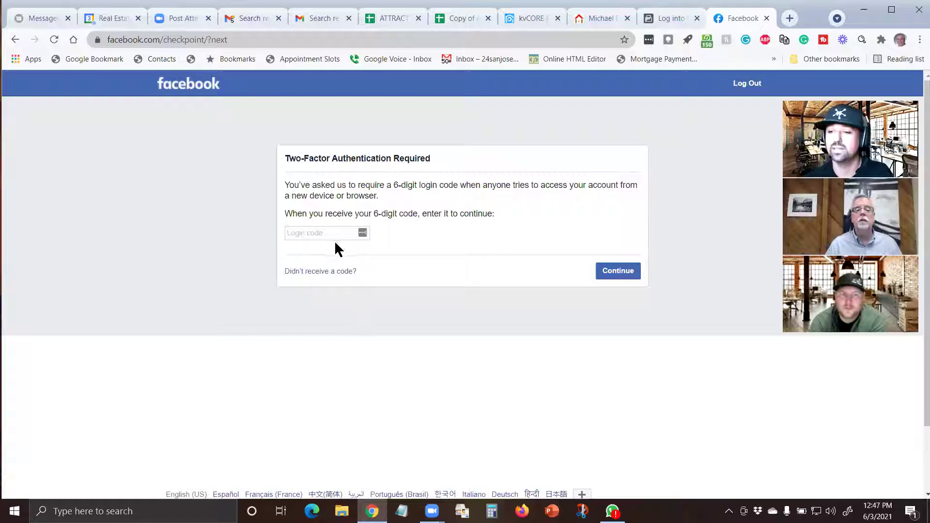
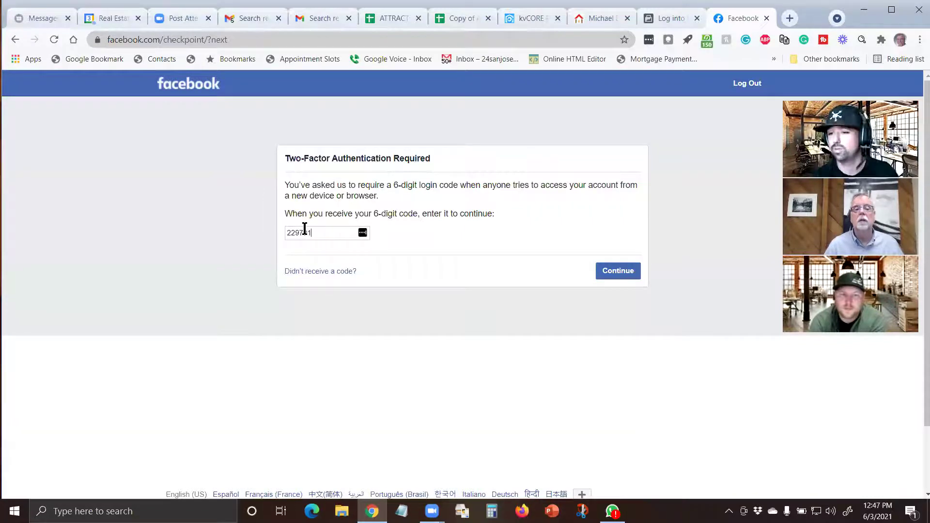
pyautogui.click(618, 272)
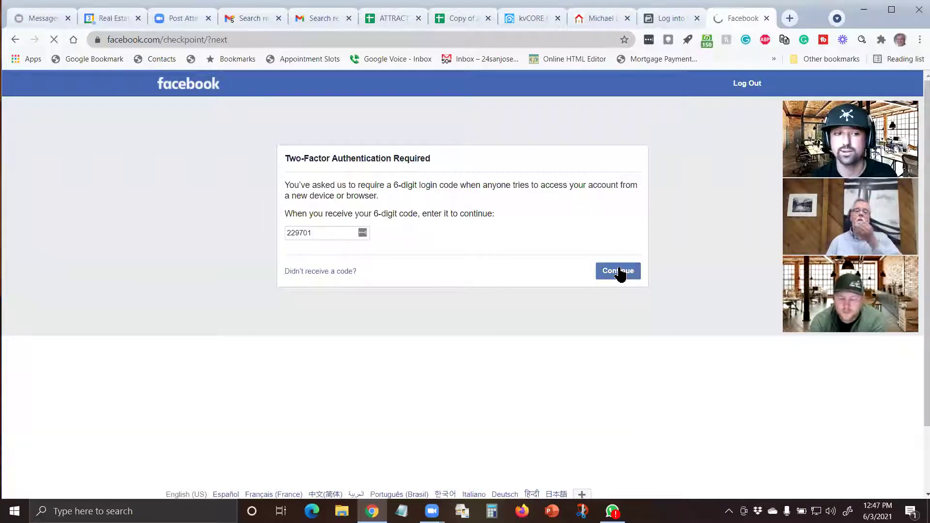
pyautogui.click(632, 264)
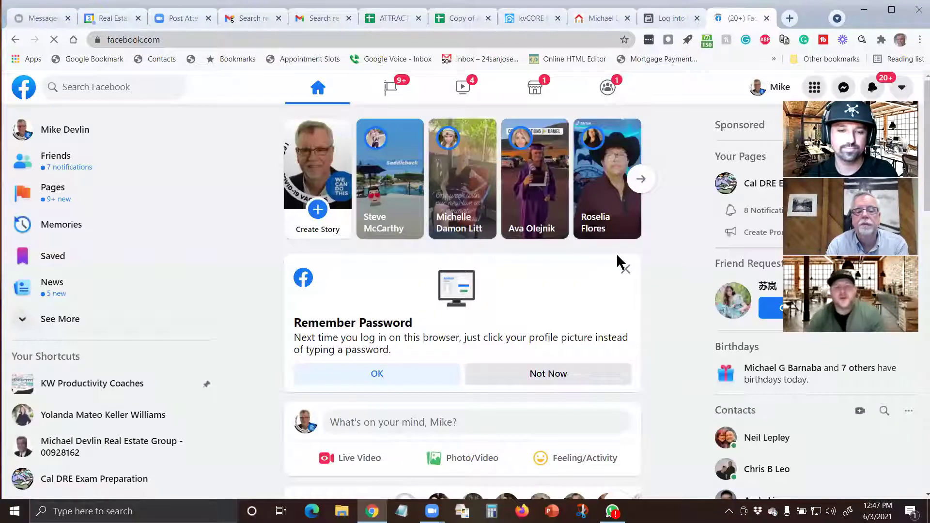
# Remember this browser, reload Business Suite, and launch Events Manager from More Tools
pyautogui.click(380, 374)
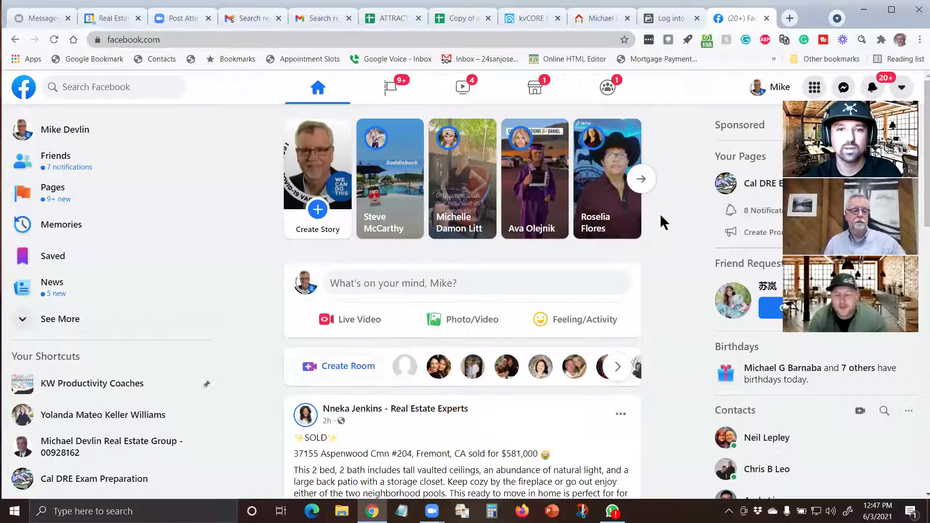
pyautogui.click(663, 21)
pyautogui.click(56, 38)
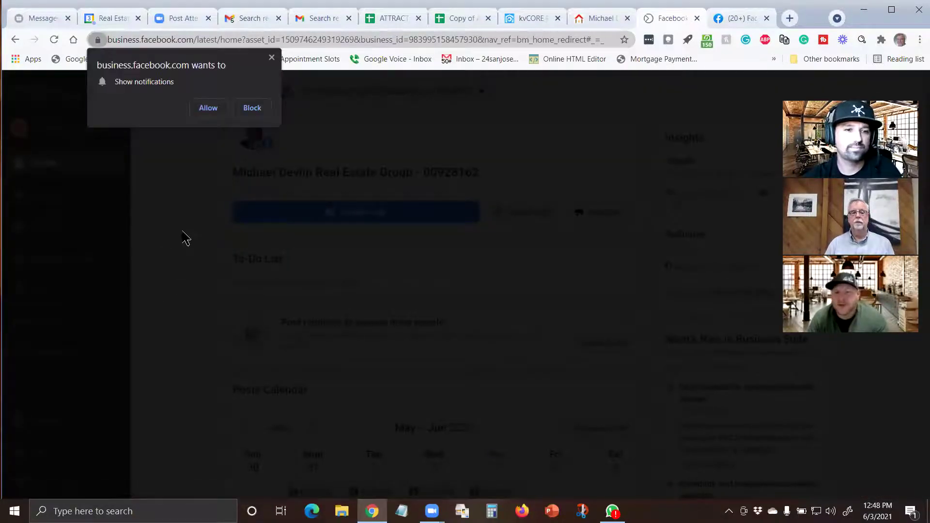
pyautogui.click(272, 57)
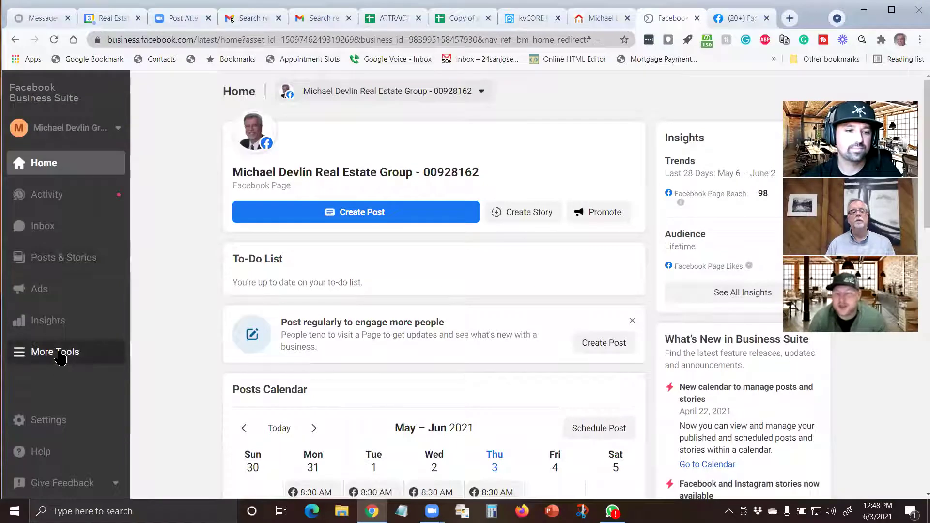
pyautogui.click(58, 353)
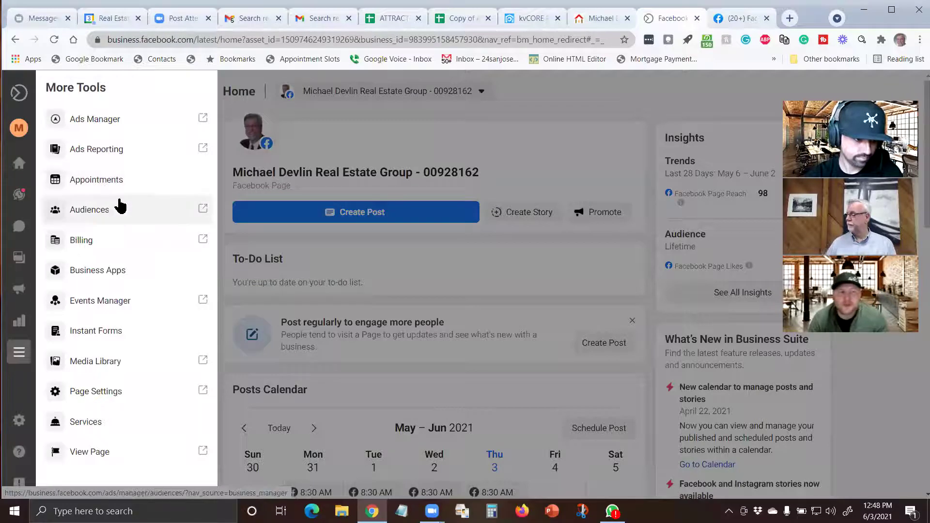
pyautogui.click(115, 127)
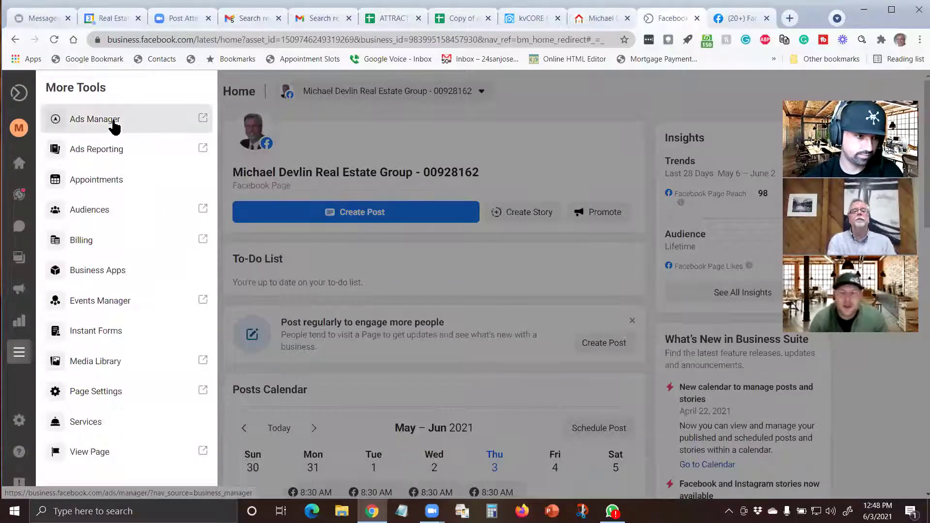
pyautogui.click(109, 302)
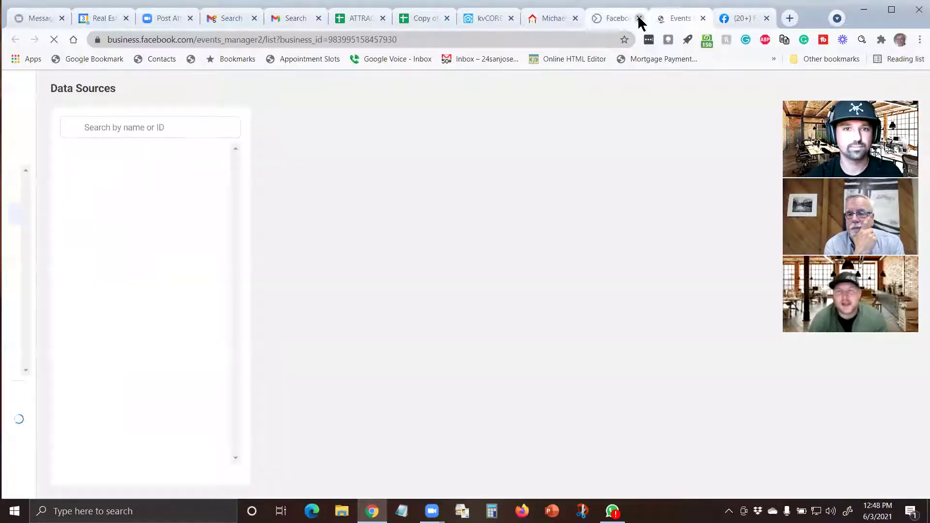
# Open Business Settings from the all-tools menu and close the old Facebook tabs
pyautogui.click(639, 20)
pyautogui.moveTo(28, 114)
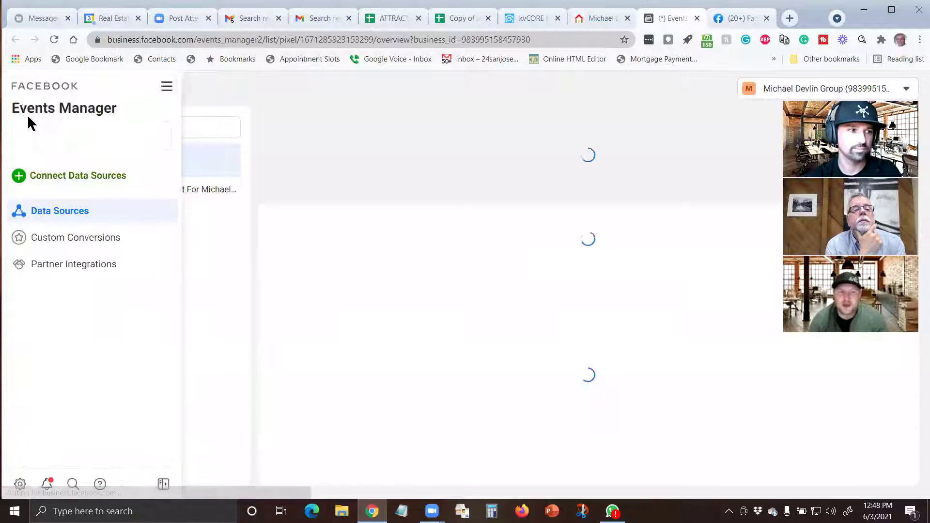
pyautogui.click(167, 86)
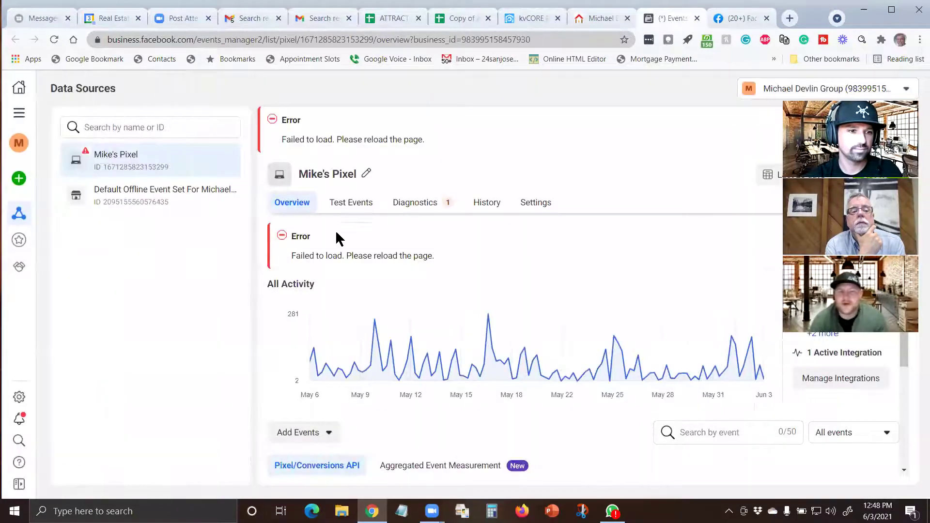
pyautogui.click(18, 113)
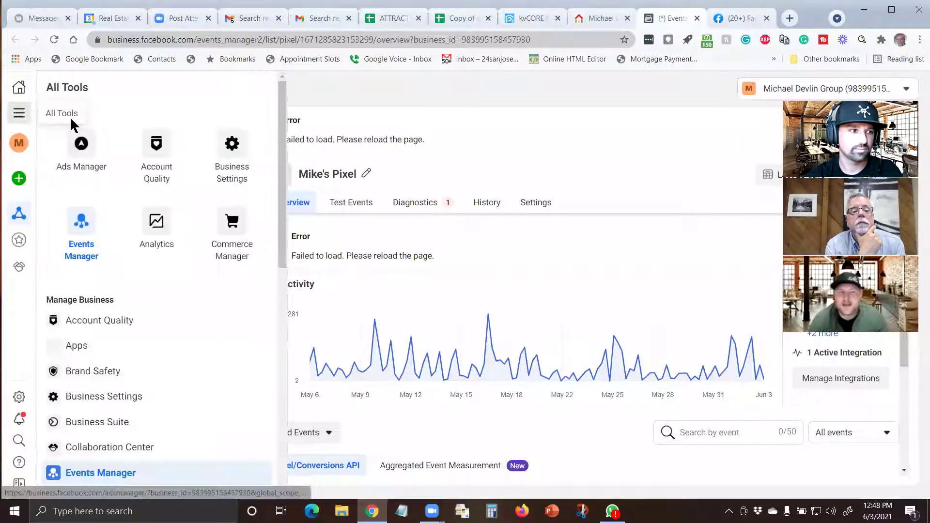
pyautogui.click(220, 156)
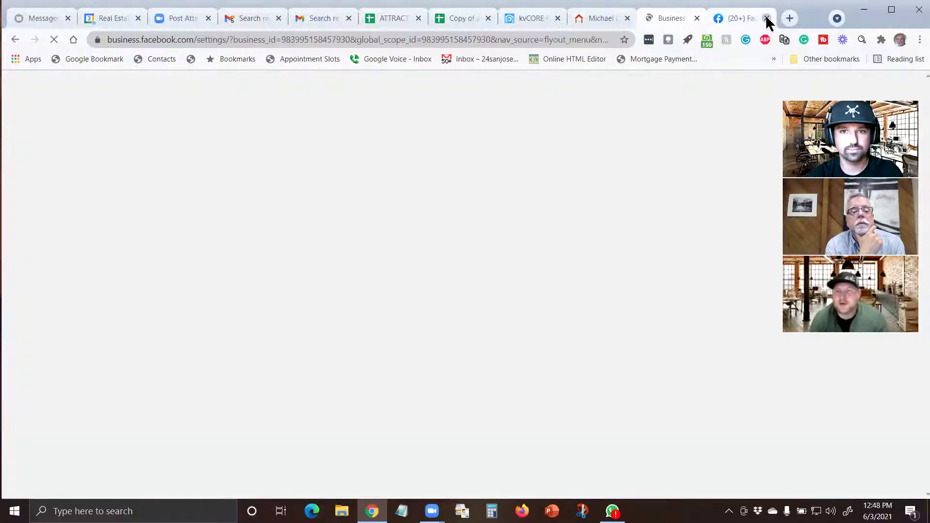
pyautogui.click(767, 18)
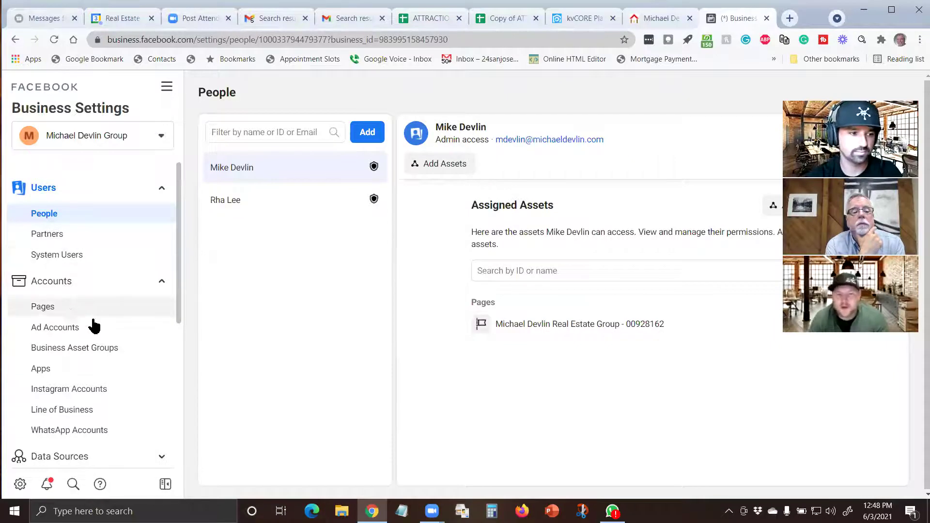
# Under Data Sources > Pixels, review the pixel's Add Assets, Connected Assets and People
pyautogui.scroll(-4, 99, 331)
pyautogui.click(87, 276)
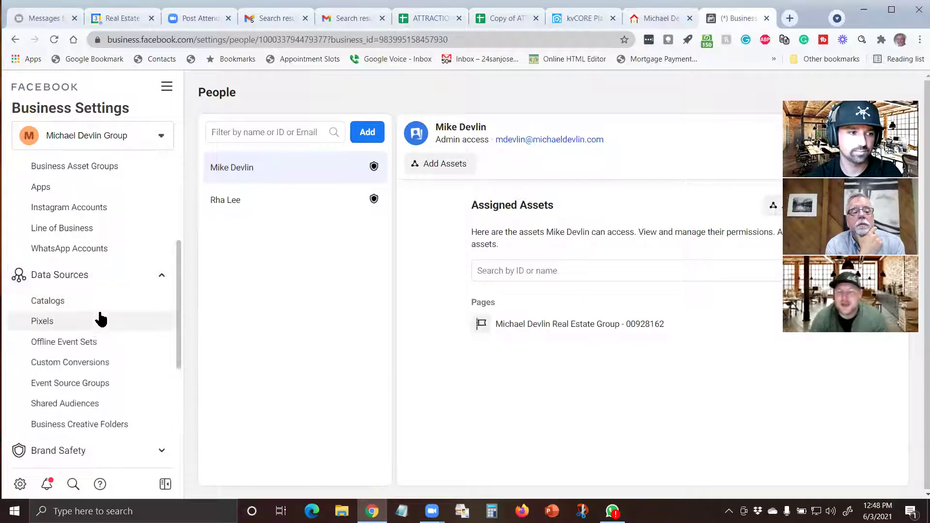
pyautogui.click(78, 323)
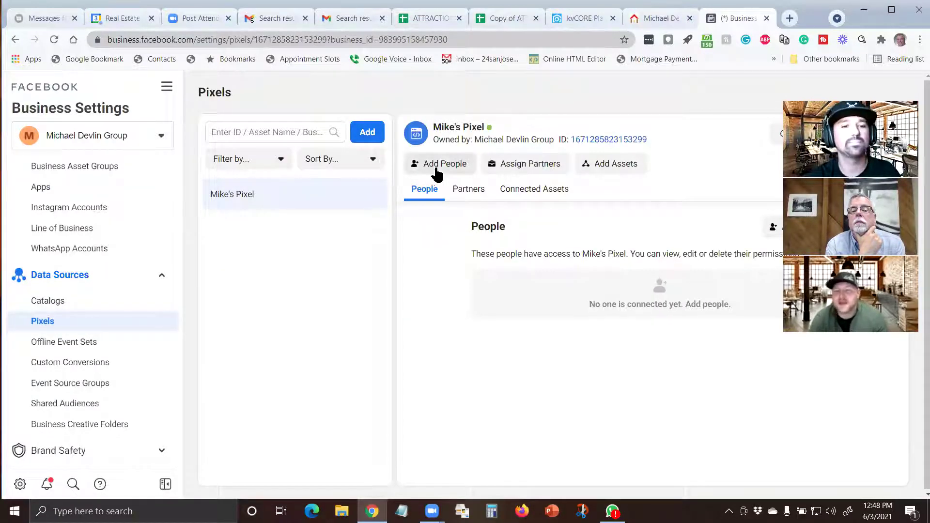
pyautogui.click(625, 168)
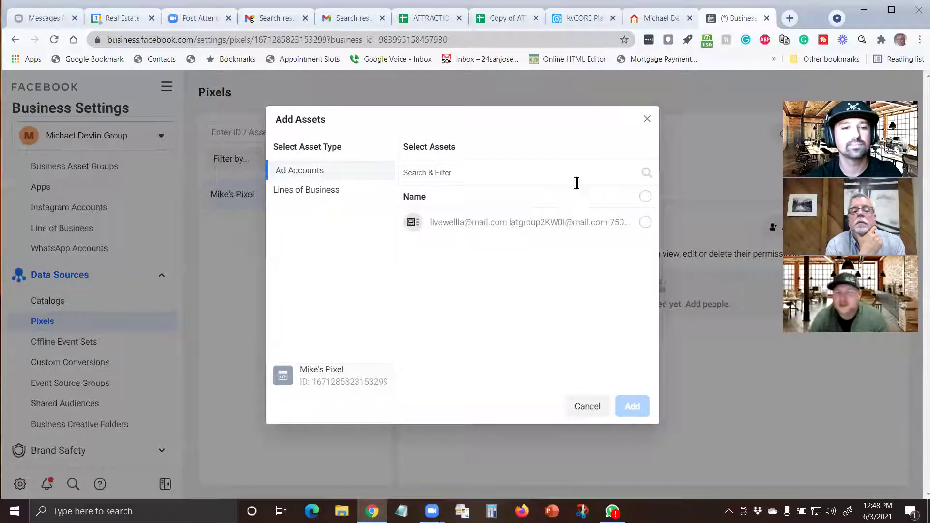
pyautogui.click(644, 121)
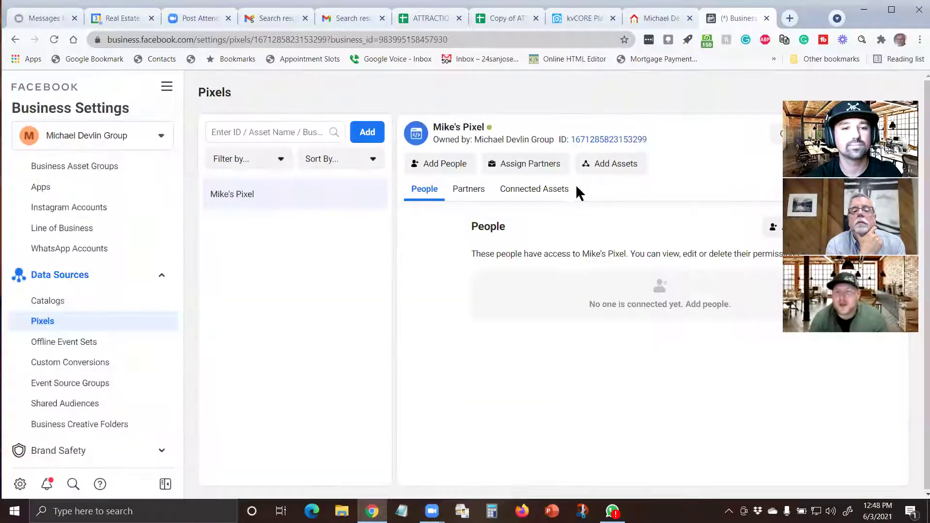
pyautogui.click(540, 189)
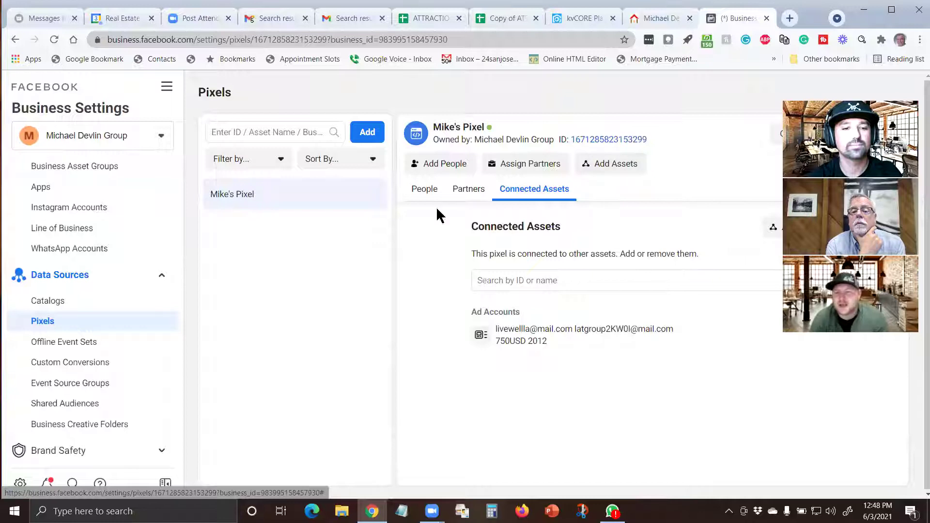
pyautogui.click(422, 192)
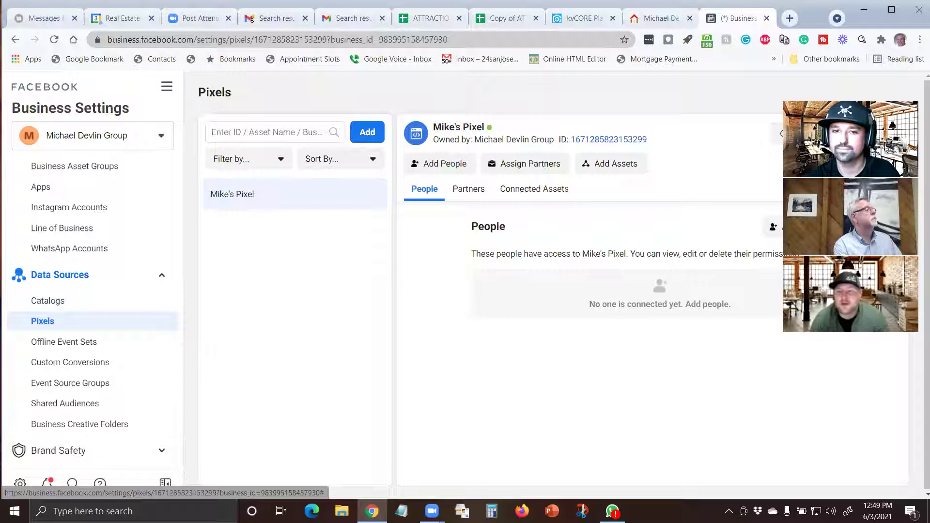
# Open the pixel in Events Manager, check the business settings page, and return to its events overview
pyautogui.click(776, 134)
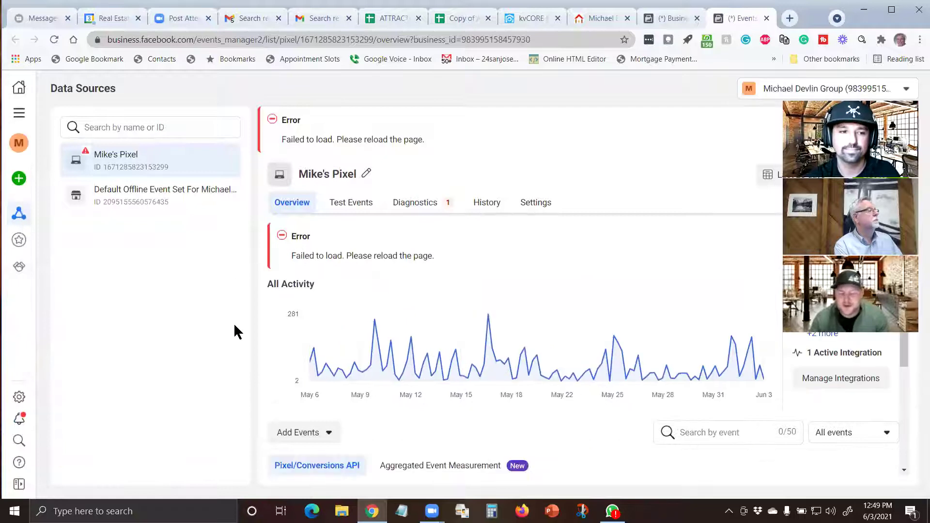
pyautogui.scroll(-4, 291, 312)
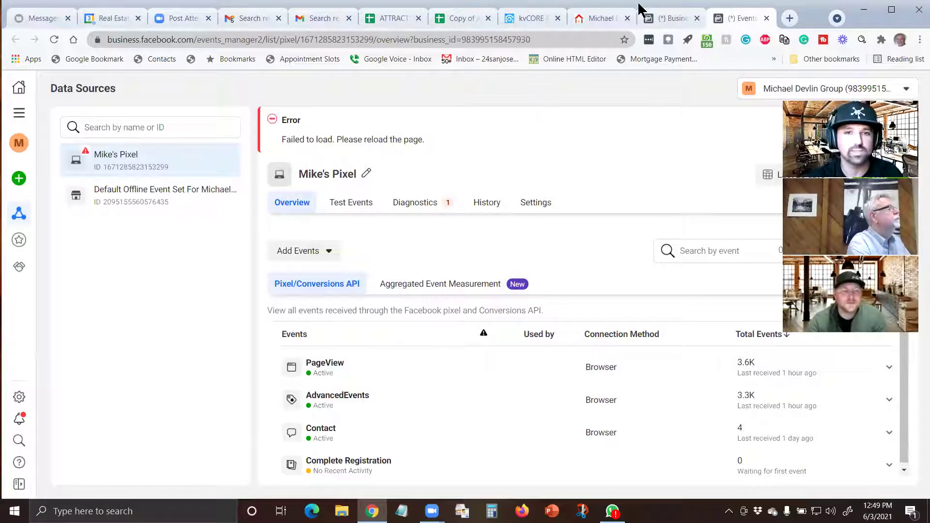
pyautogui.click(651, 16)
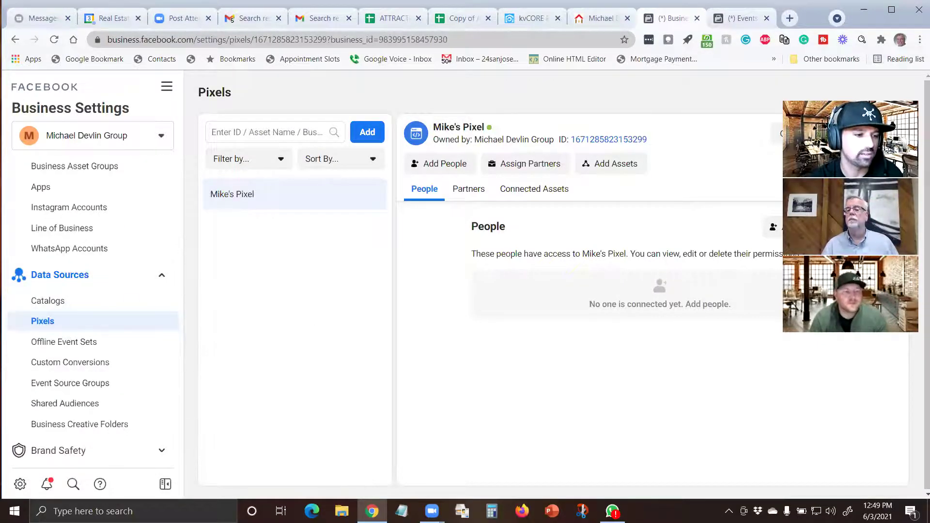
pyautogui.scroll(-4, 62, 334)
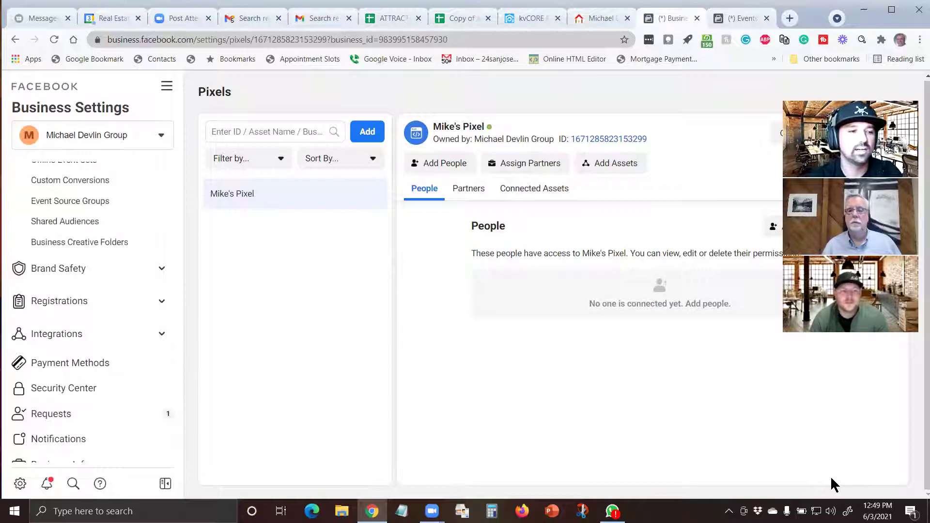
pyautogui.click(739, 22)
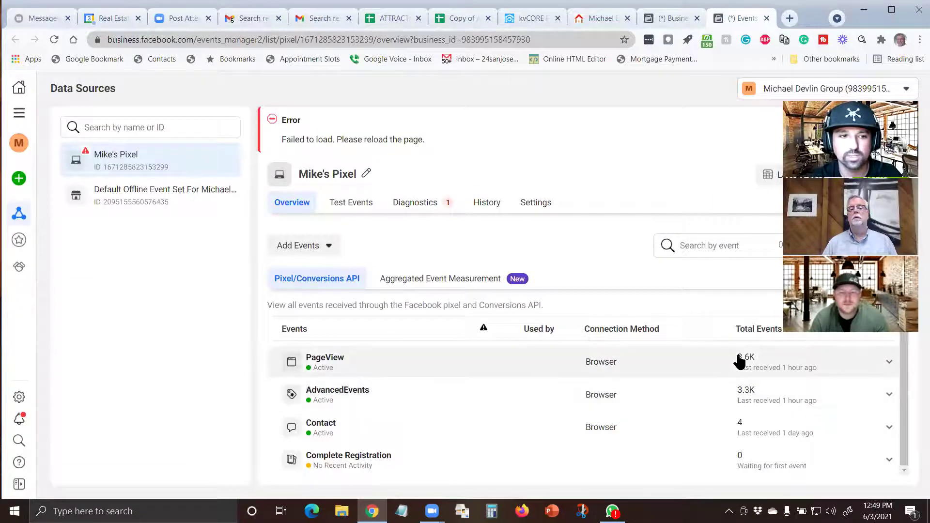
# Add events from a new website with a manual install and copy the pixel base code
pyautogui.click(301, 249)
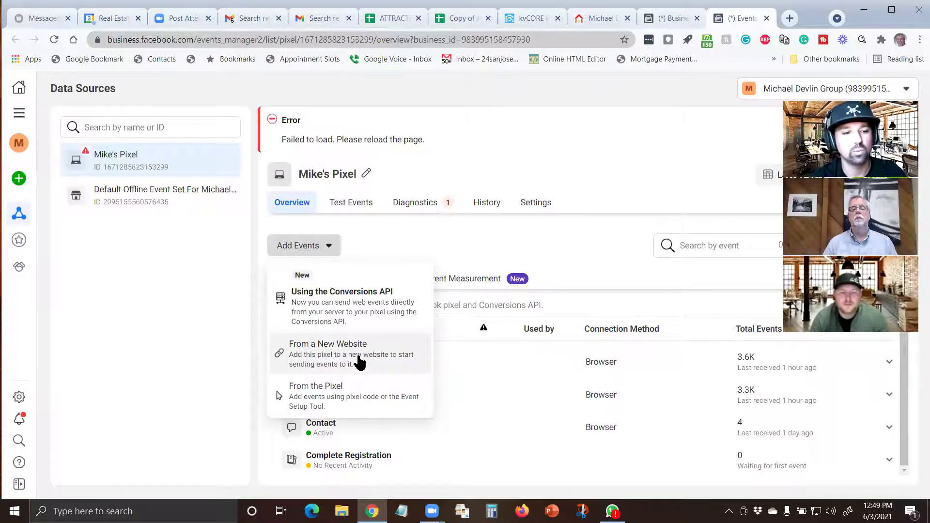
pyautogui.click(364, 354)
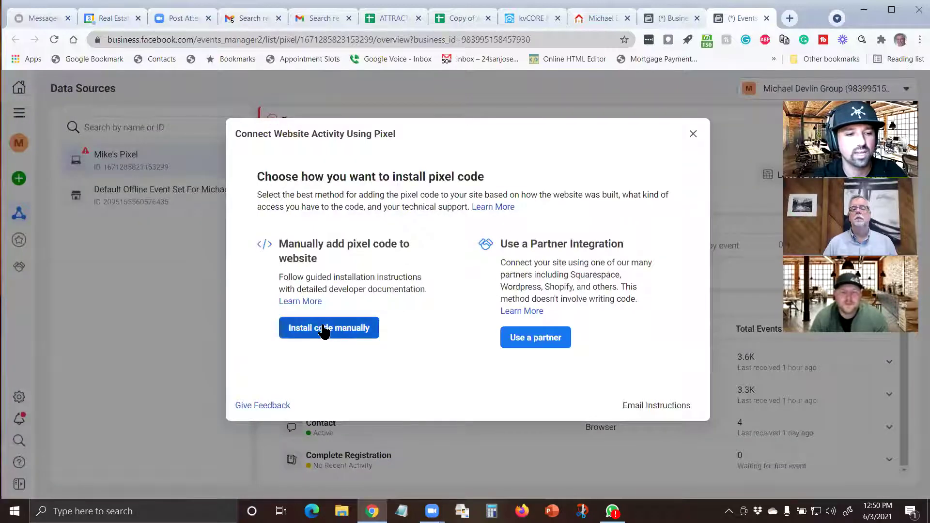
pyautogui.click(344, 333)
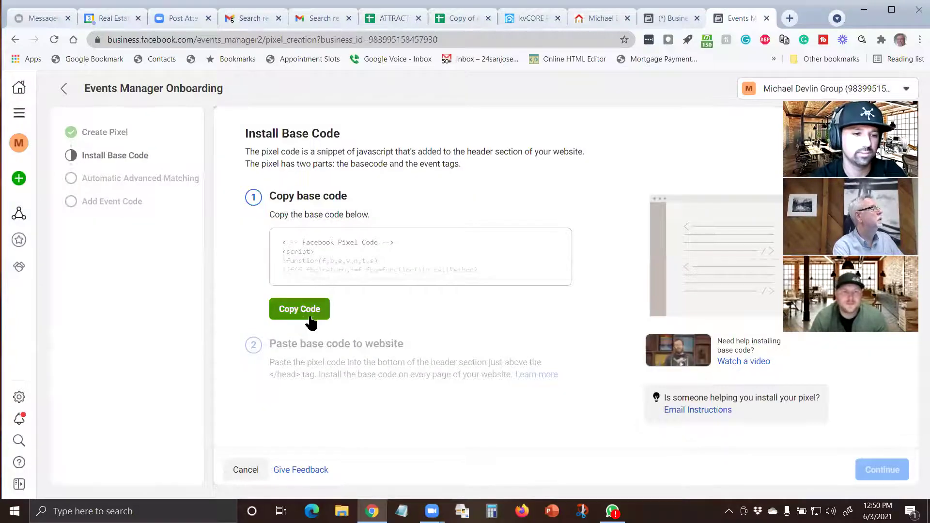
pyautogui.click(304, 314)
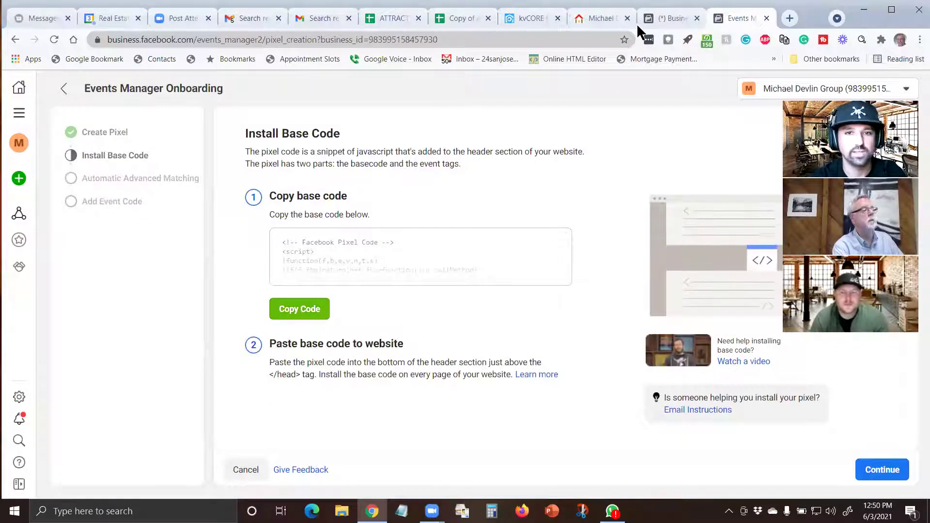
pyautogui.click(514, 20)
# Paste the copied pixel base code into kvCORE's empty Custom Header field and save it
pyautogui.click(397, 267)
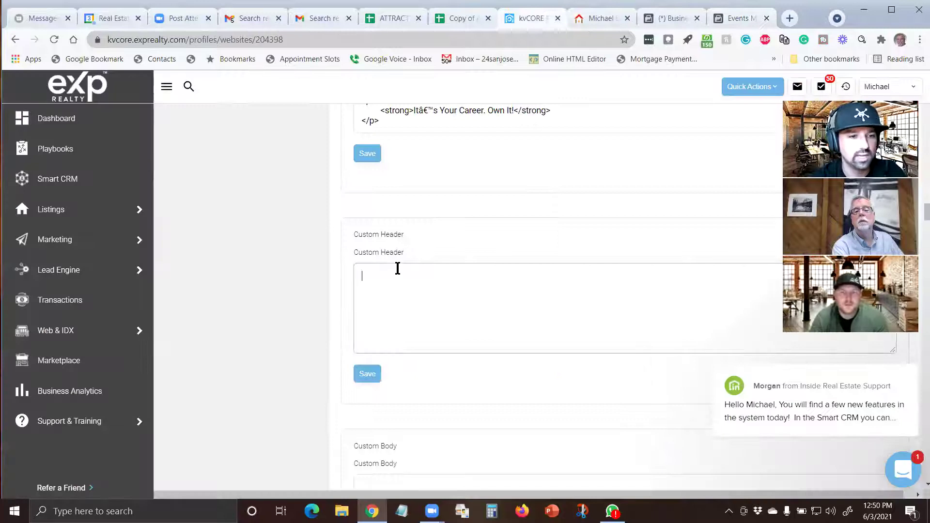
pyautogui.rightClick(401, 280)
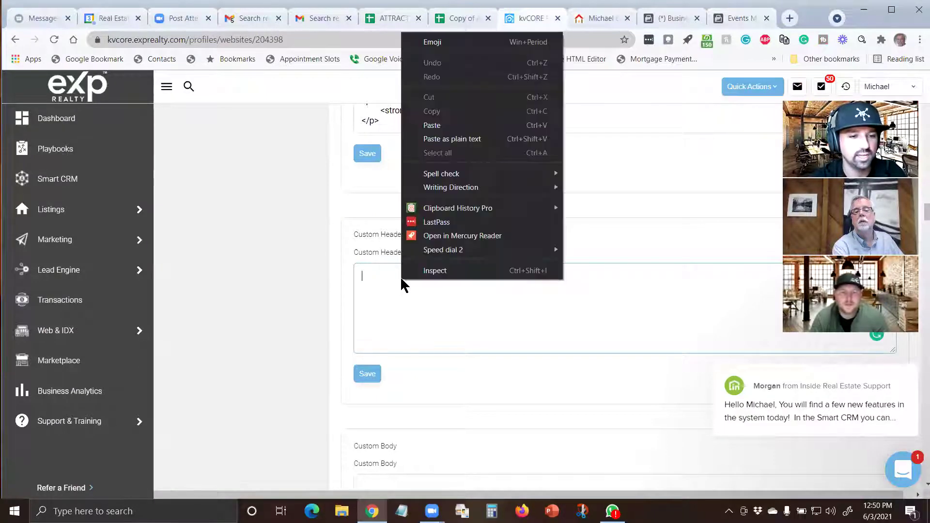
pyautogui.click(445, 125)
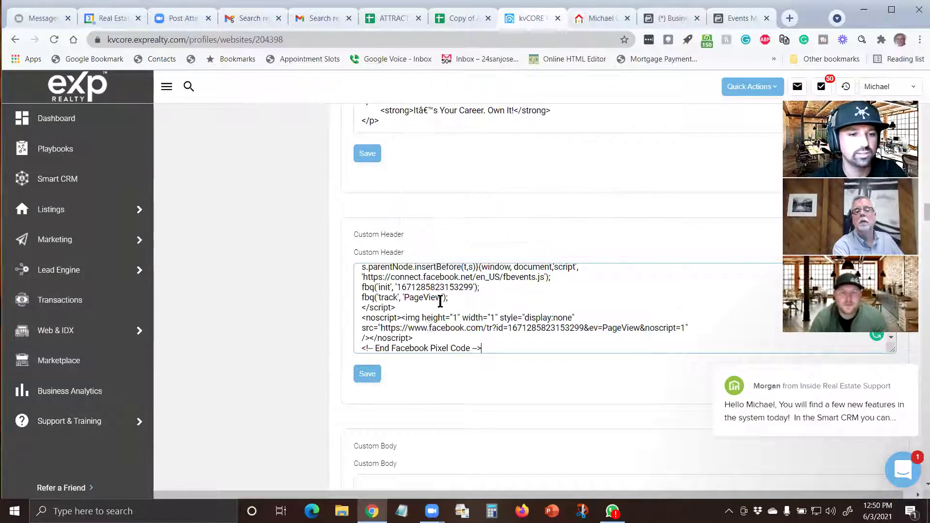
pyautogui.click(366, 375)
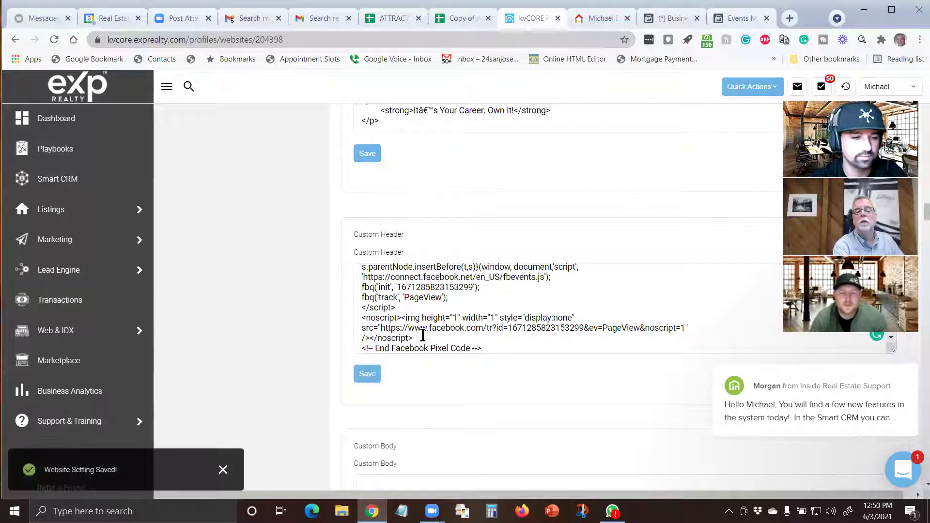
pyautogui.click(726, 20)
# Continue past the base code, switch Automatic Advanced Matching on, and launch the Event Setup Tool
pyautogui.click(882, 467)
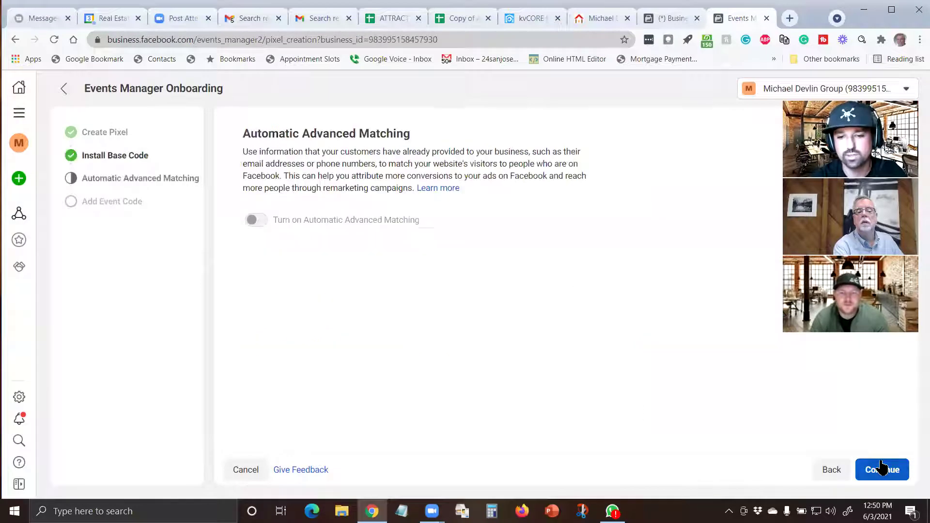
pyautogui.click(262, 220)
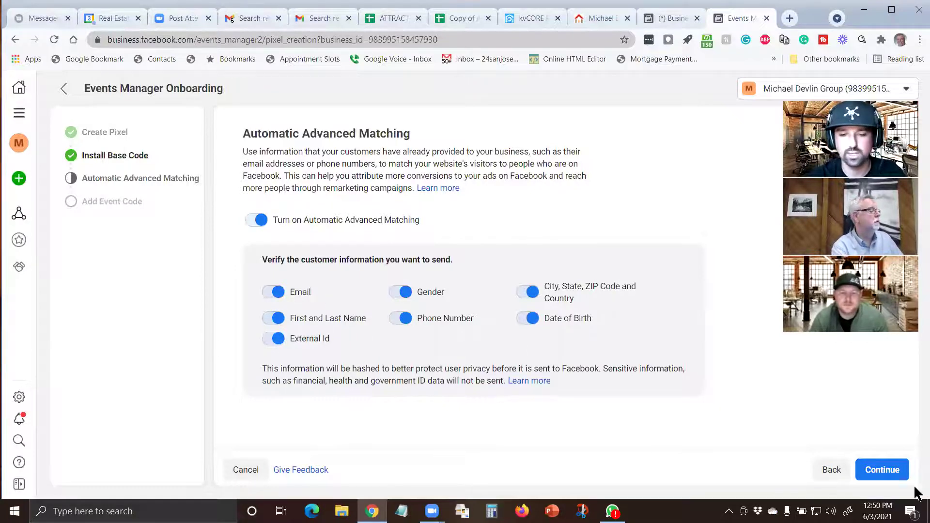
pyautogui.click(891, 469)
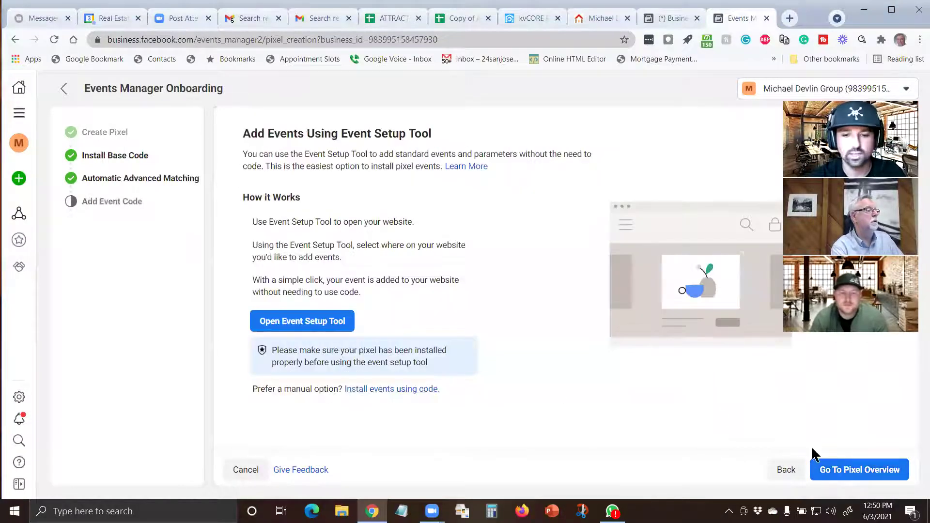
pyautogui.click(306, 331)
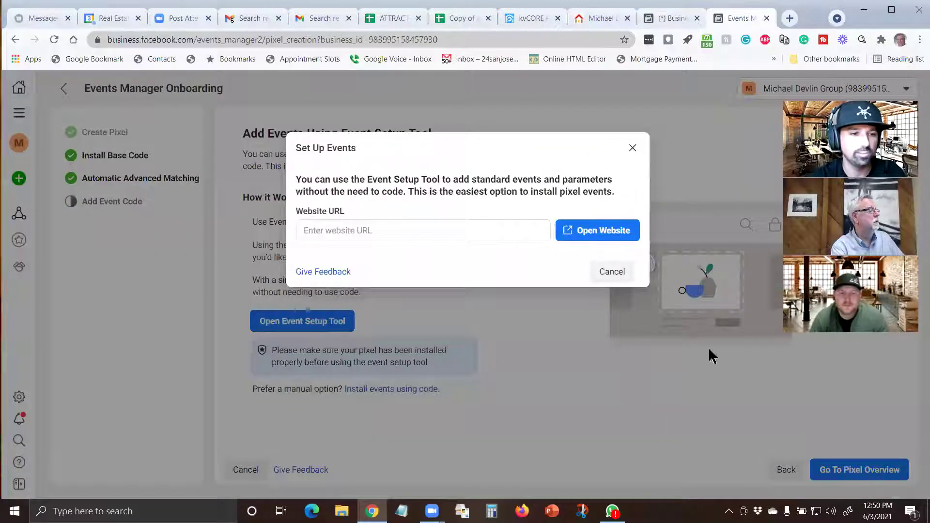
# Copy the real estate site's home address into the Website URL field and open the website
pyautogui.click(606, 19)
pyautogui.moveTo(217, 41); pyautogui.dragTo(9, 38)
pyautogui.hotkey('ctrl', 'c')
pyautogui.rightClick(179, 40)
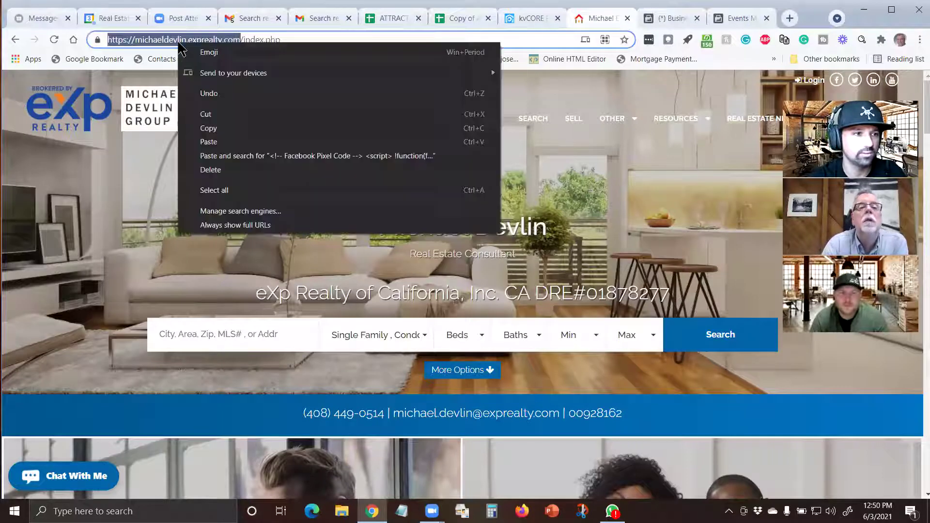
pyautogui.click(248, 129)
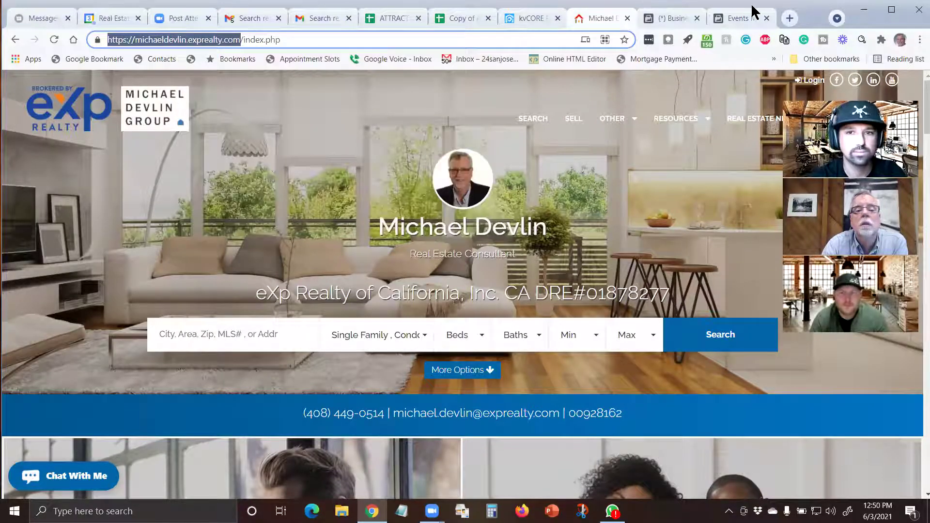
pyautogui.click(729, 19)
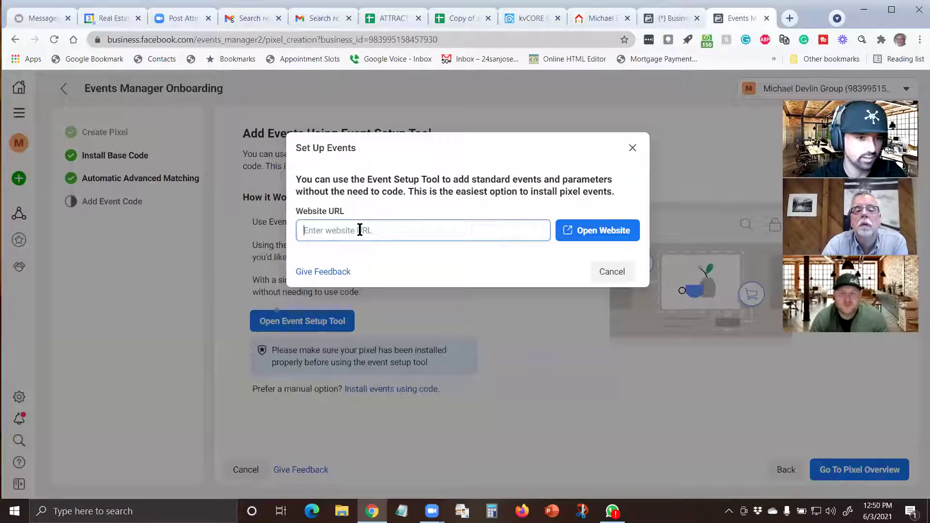
pyautogui.rightClick(360, 229)
pyautogui.click(411, 324)
pyautogui.click(589, 229)
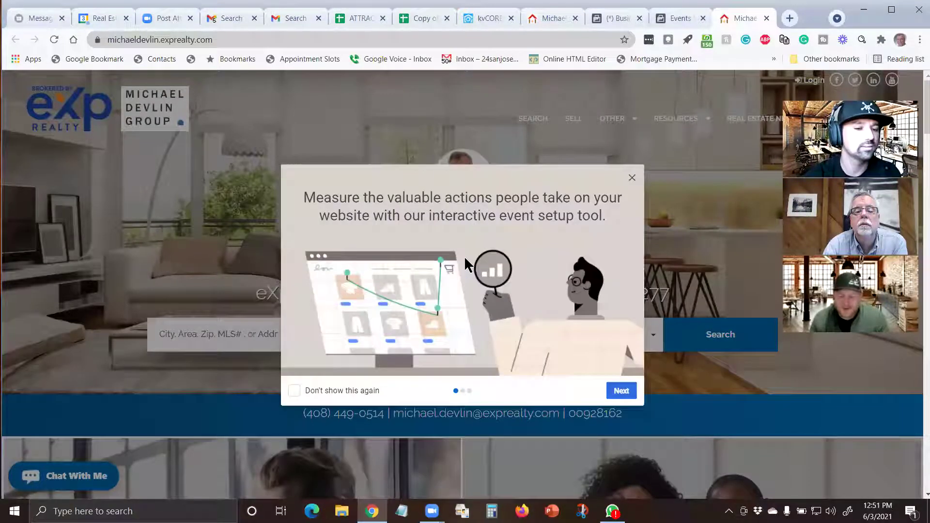
# Advance through both tour slides and choose Get Started to open the event setup panel
pyautogui.click(621, 392)
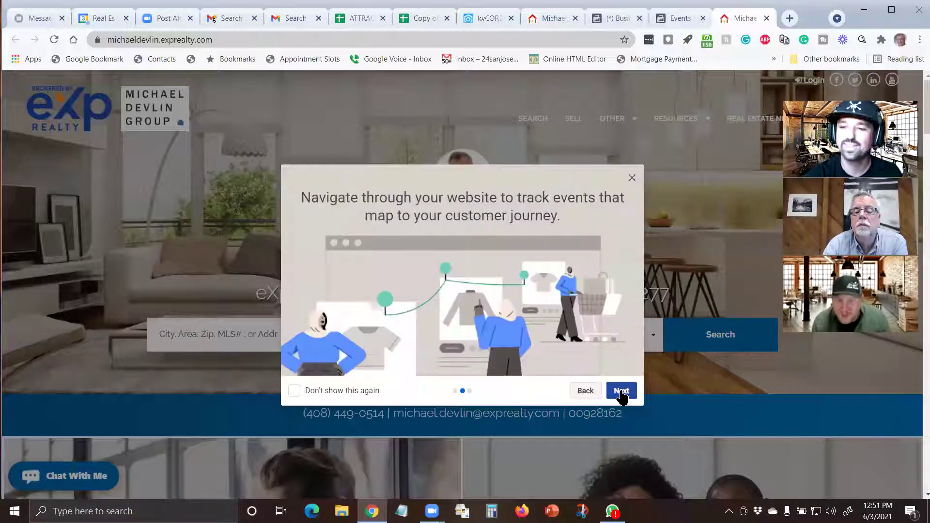
pyautogui.click(624, 393)
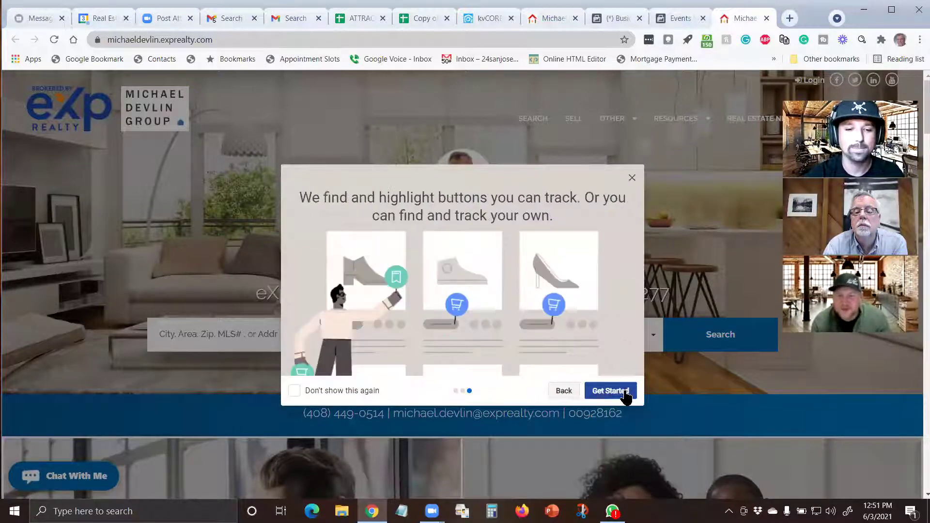
pyautogui.click(611, 391)
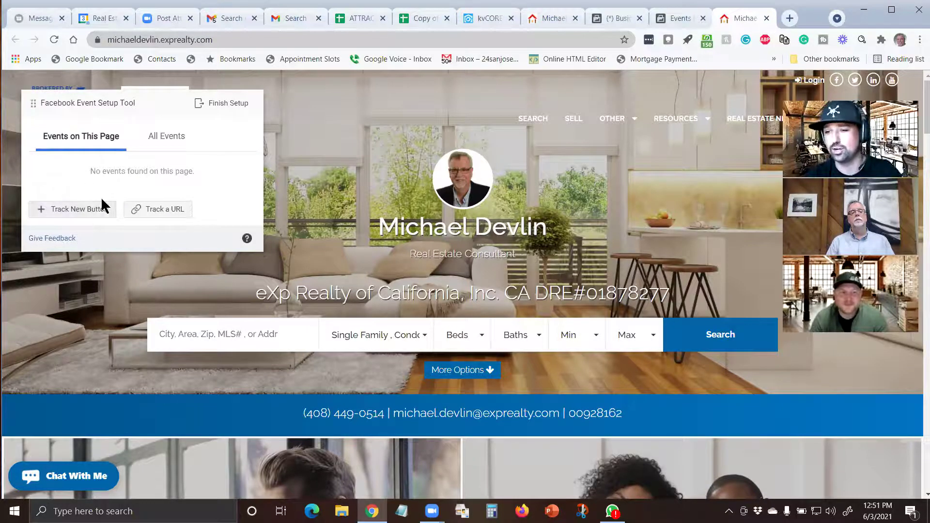
# Track the home page's 'search' button as a Search event, retrying after one cancelled attempt
pyautogui.click(43, 209)
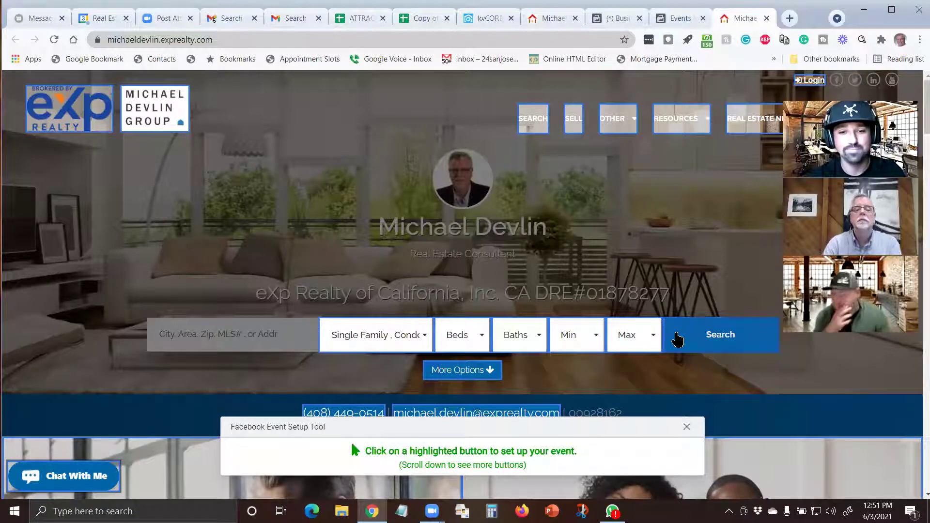
pyautogui.click(688, 339)
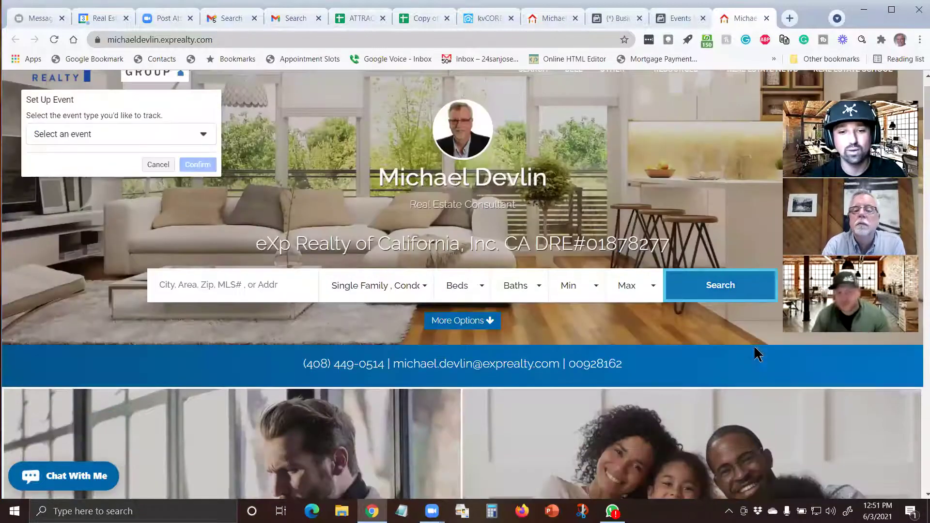
pyautogui.click(156, 165)
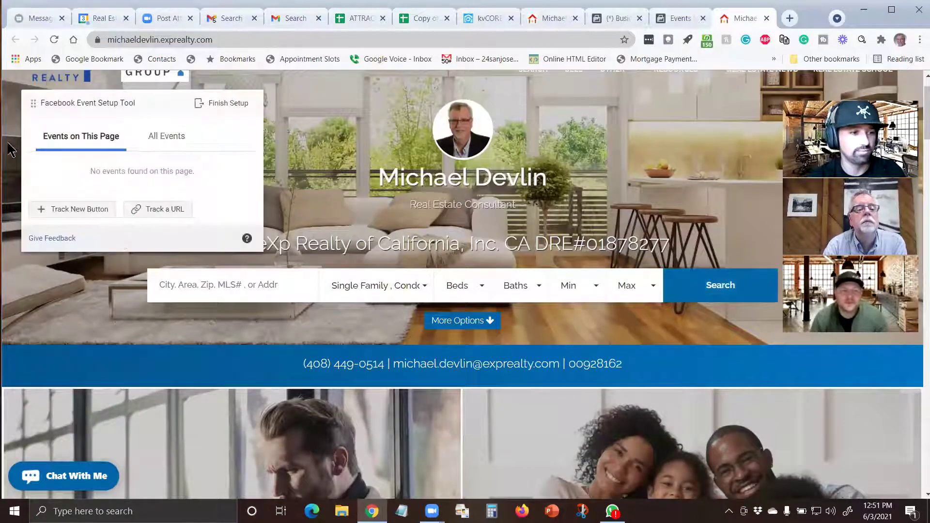
pyautogui.click(75, 211)
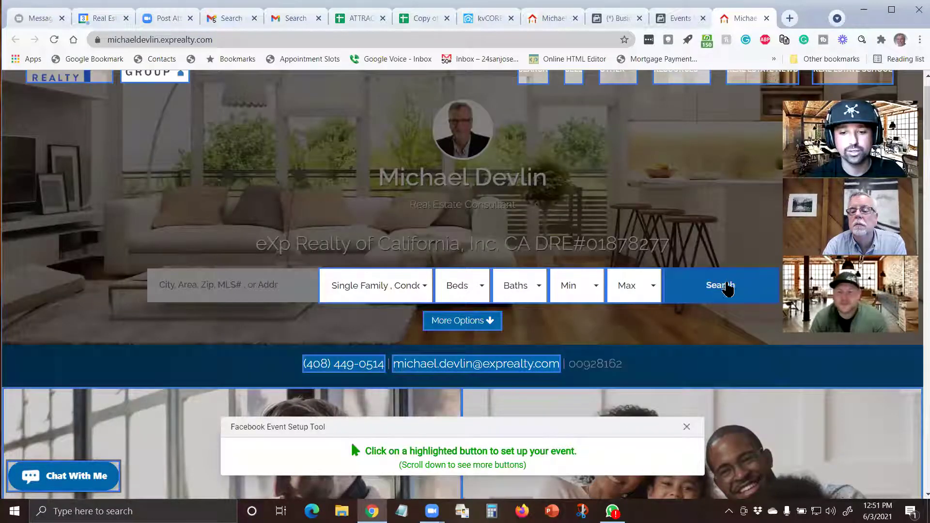
pyautogui.click(727, 287)
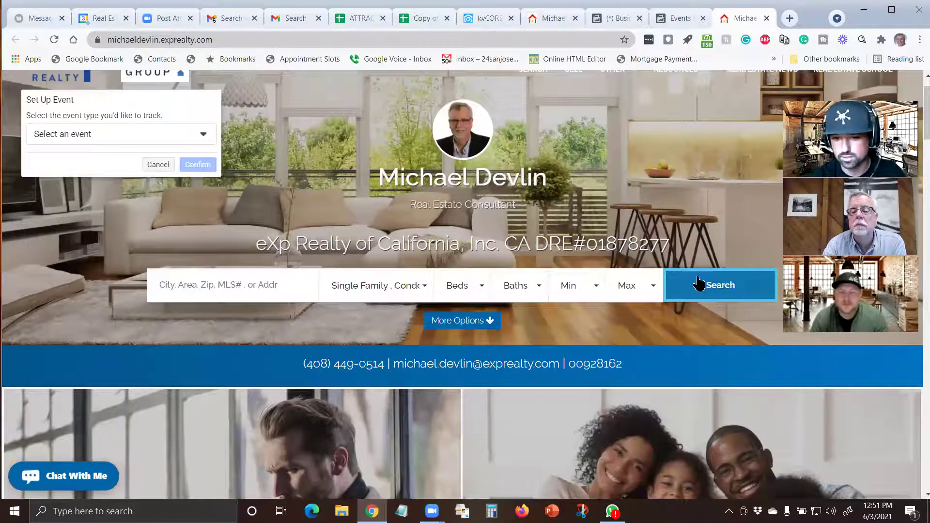
pyautogui.click(121, 138)
pyautogui.scroll(-4, 111, 252)
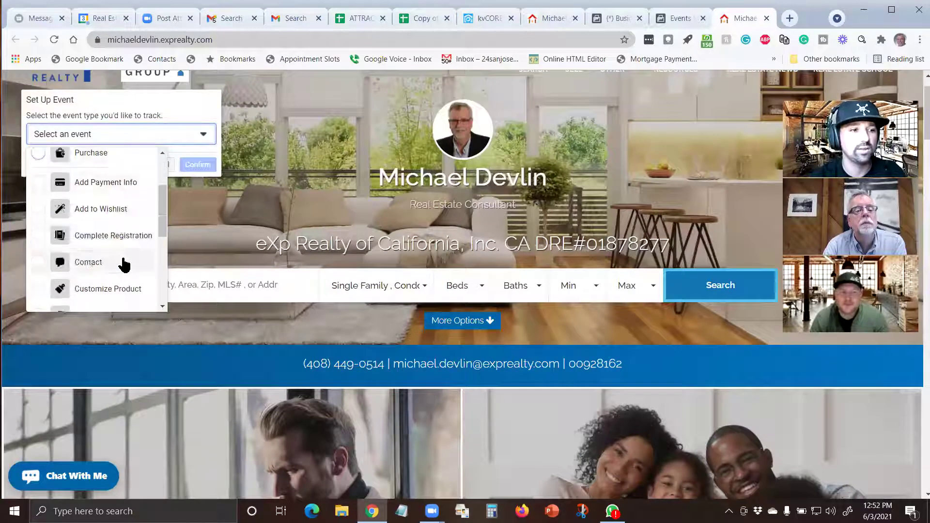
pyautogui.scroll(-2, 97, 291)
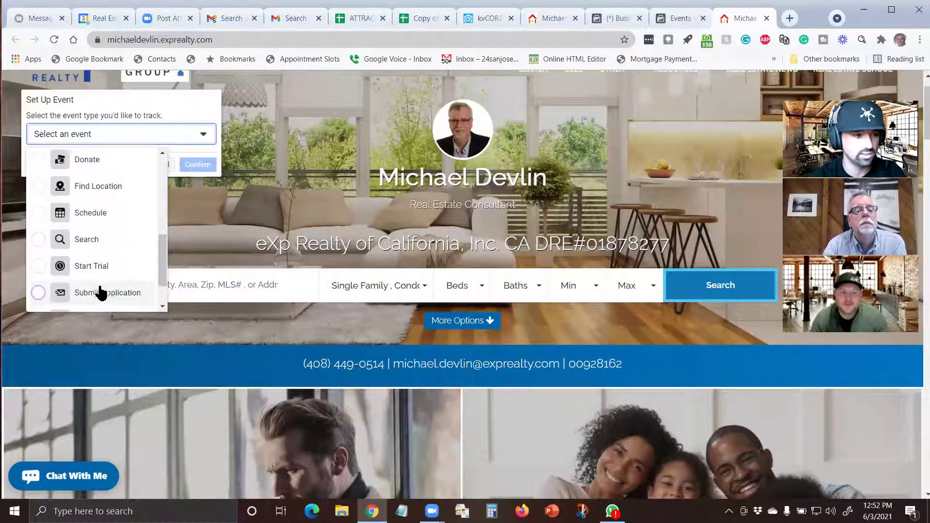
pyautogui.click(85, 242)
pyautogui.click(196, 340)
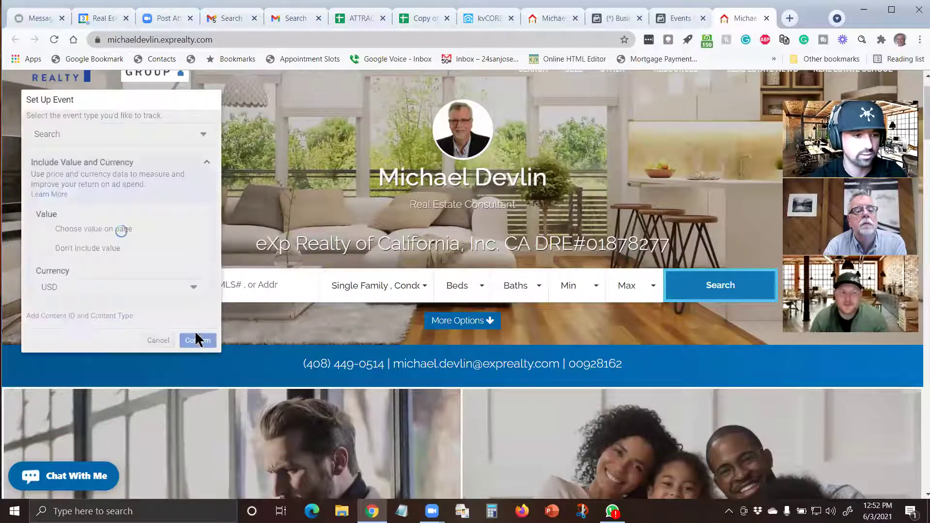
pyautogui.scroll(-13, 359, 291)
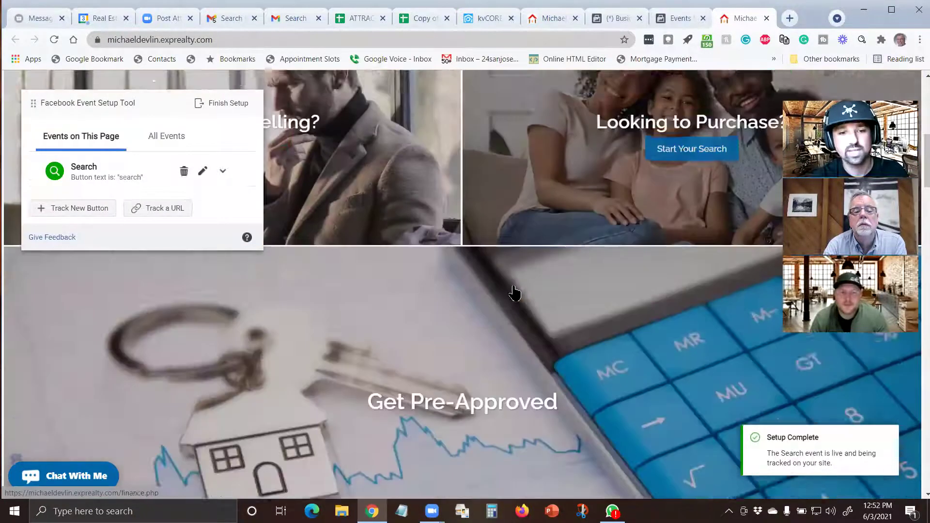
# Track the Santa Cruz listing's 'view details' link as a View Content event
pyautogui.scroll(-10, 451, 315)
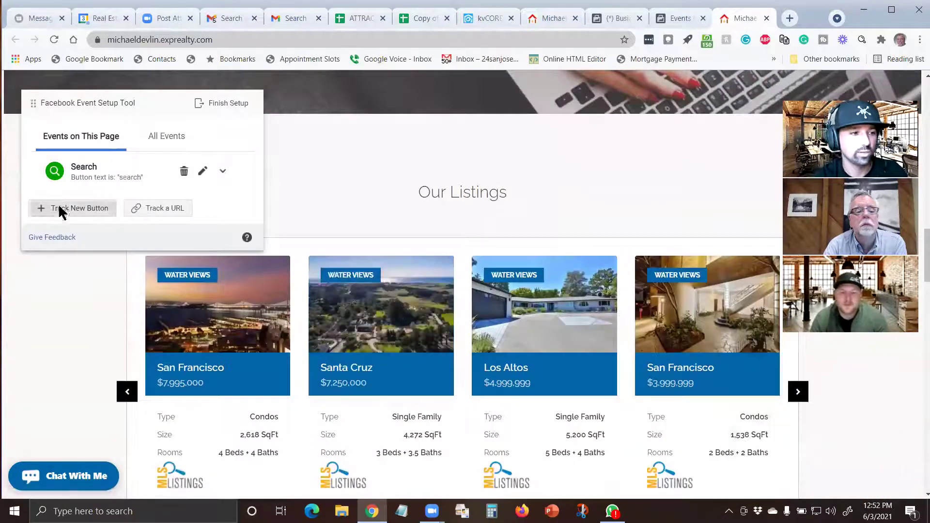
pyautogui.click(59, 208)
pyautogui.click(392, 278)
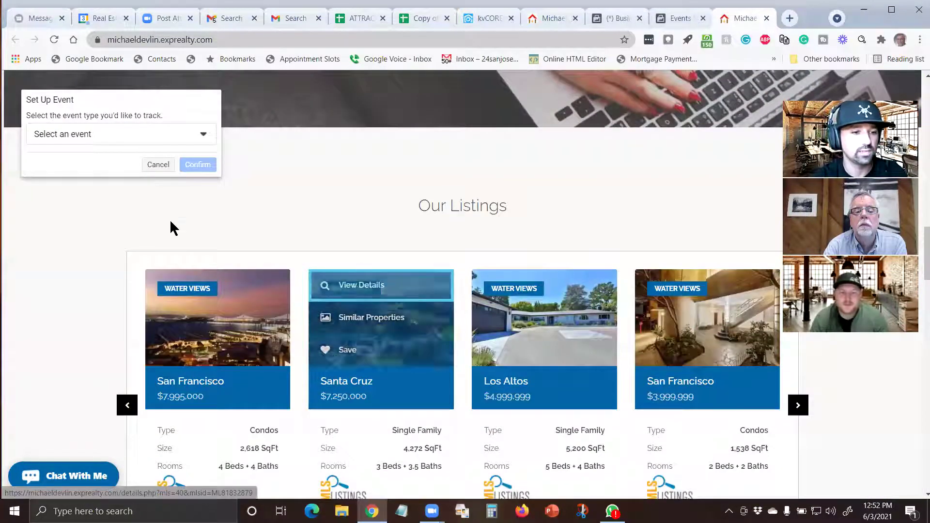
pyautogui.click(121, 134)
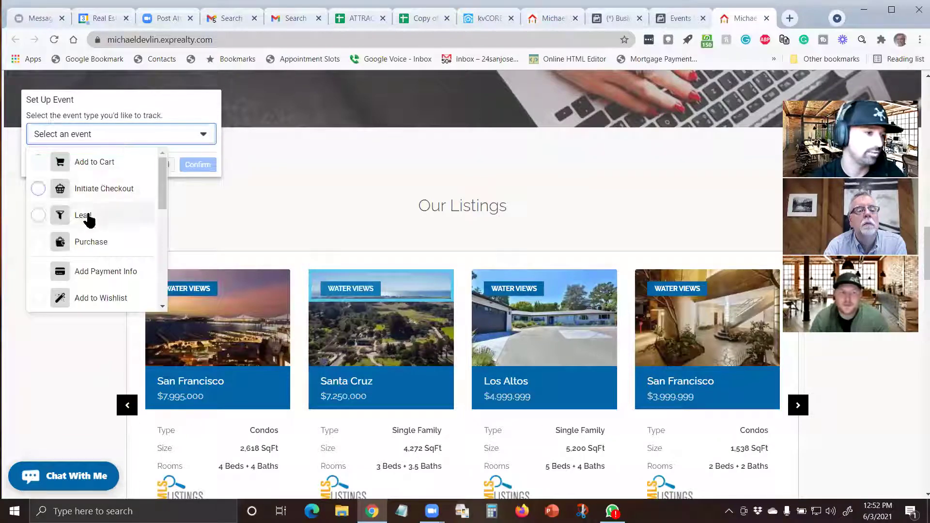
pyautogui.scroll(-5, 97, 252)
pyautogui.click(98, 298)
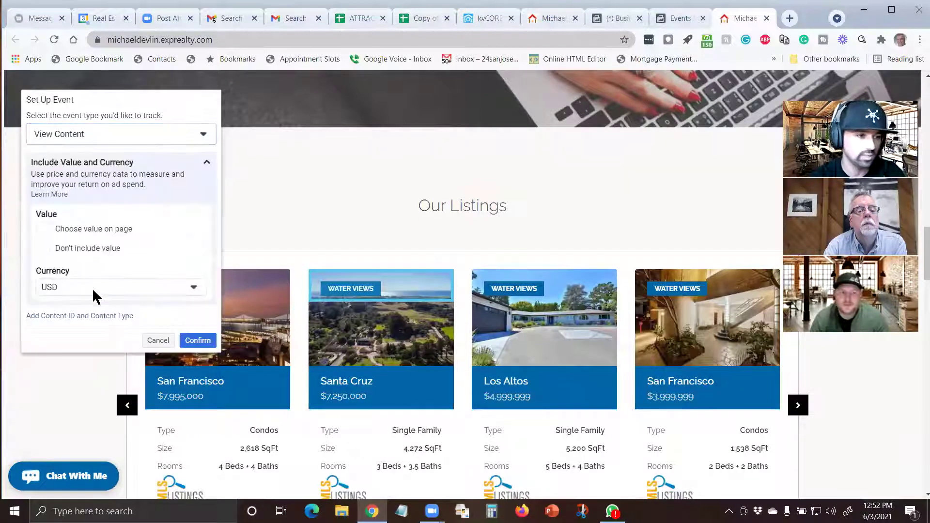
pyautogui.click(198, 340)
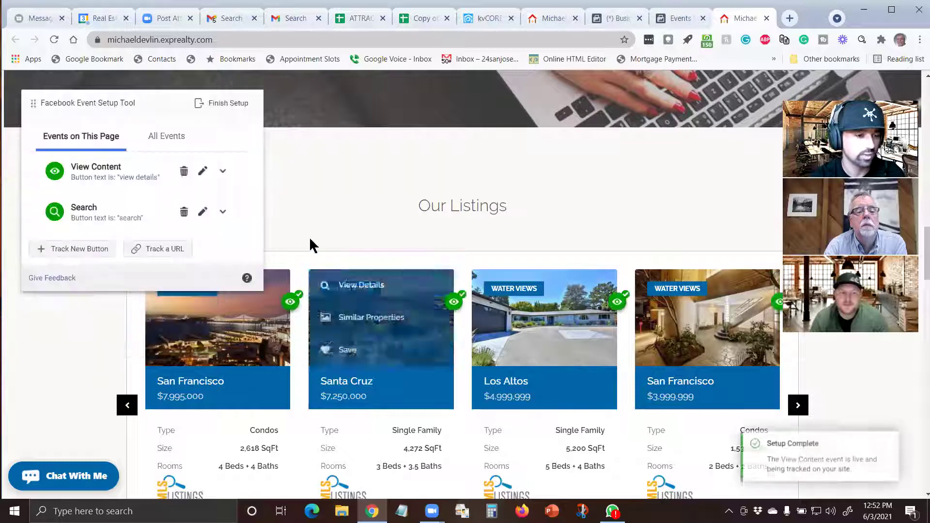
# Track the listing's 'similar properties' link as a Customize Product event
pyautogui.click(85, 249)
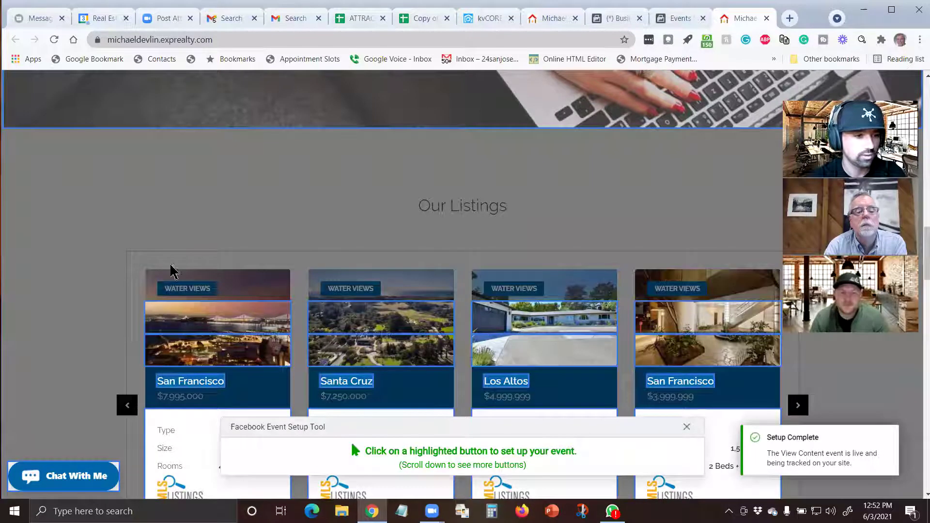
pyautogui.click(383, 327)
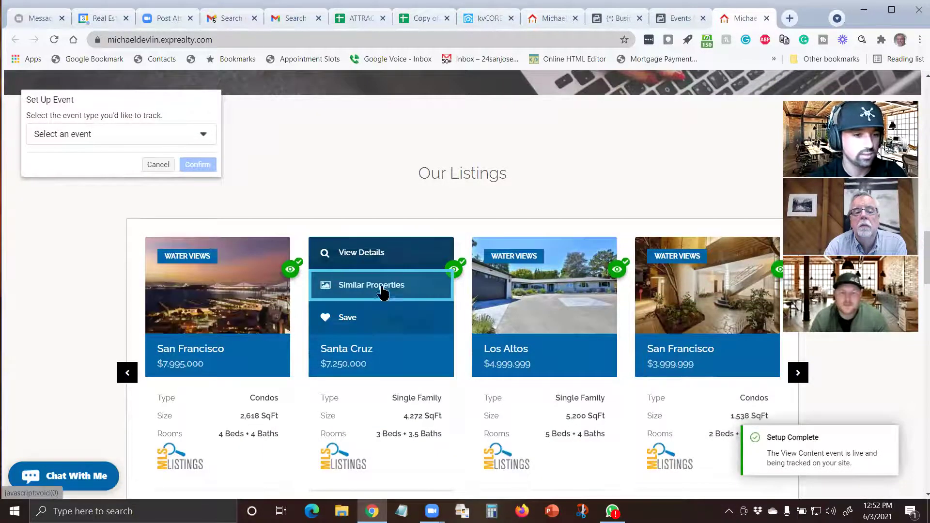
pyautogui.click(152, 135)
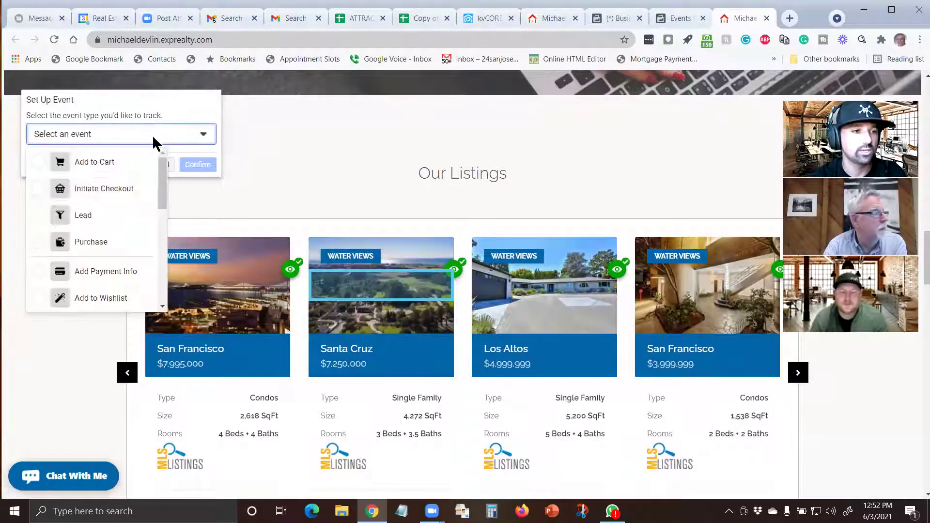
pyautogui.scroll(-2, 97, 271)
pyautogui.scroll(-1, 105, 288)
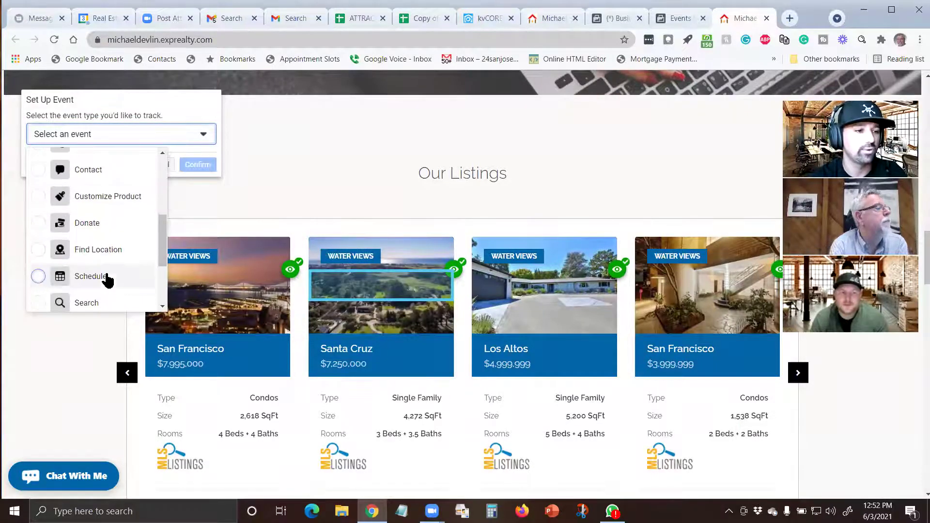
pyautogui.click(89, 198)
pyautogui.click(197, 166)
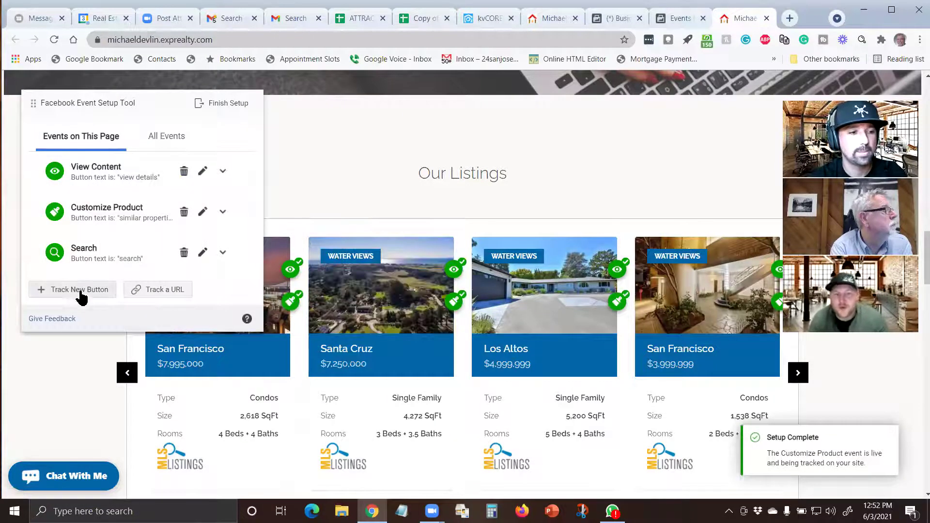
# Track the listing's 'save' link as an Add to Cart event
pyautogui.click(93, 294)
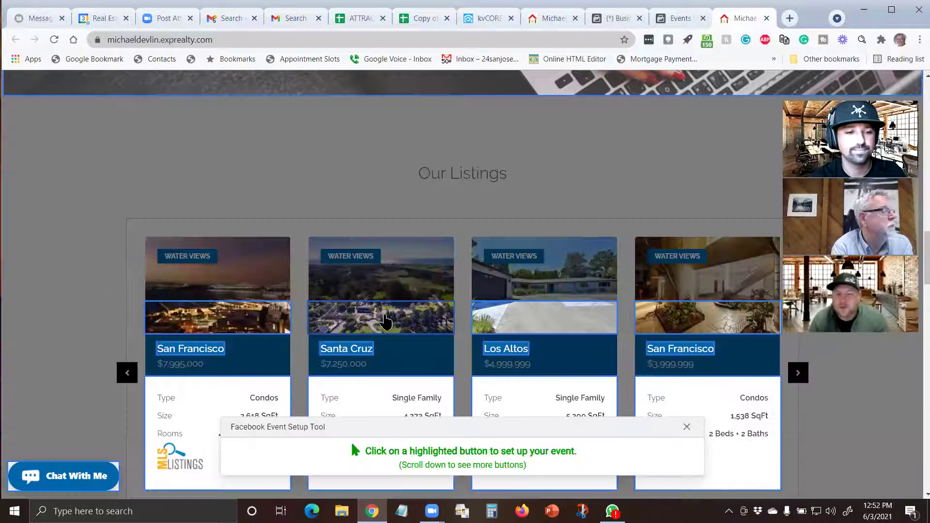
pyautogui.click(386, 321)
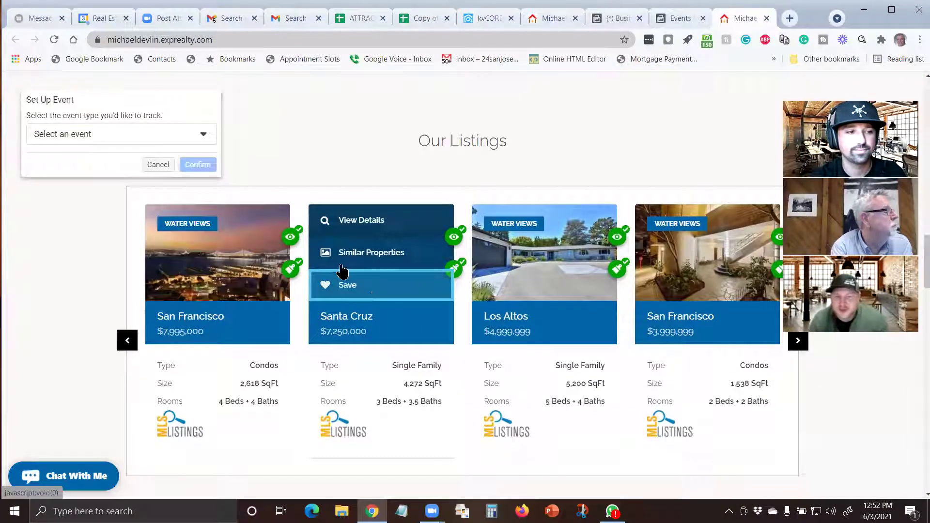
pyautogui.click(161, 134)
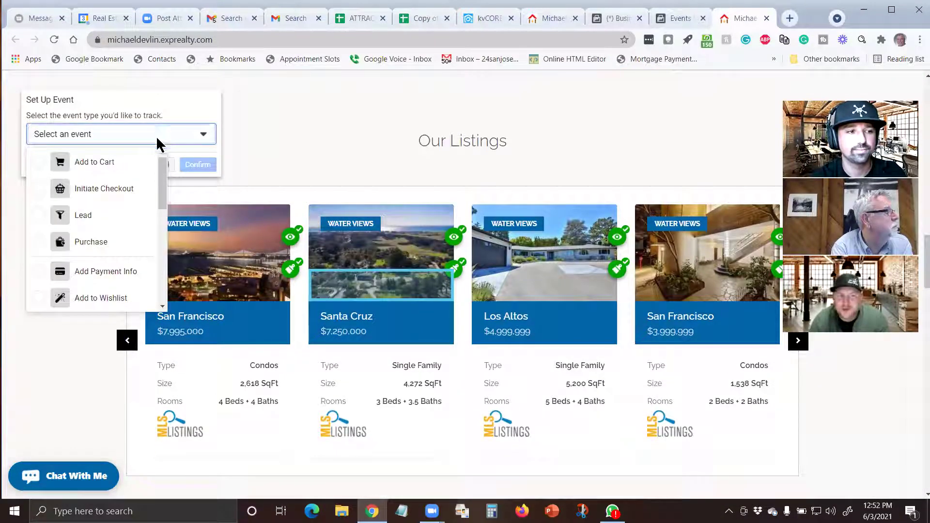
pyautogui.click(85, 172)
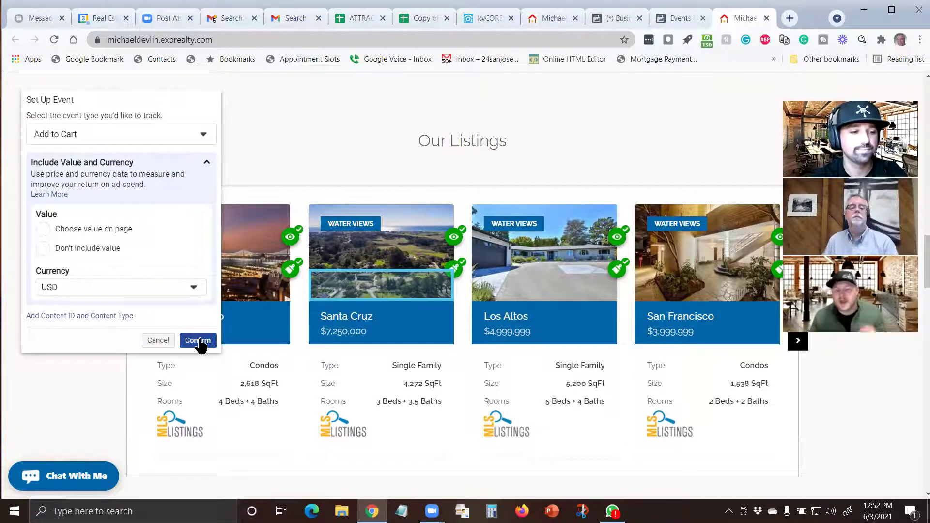
pyautogui.click(200, 343)
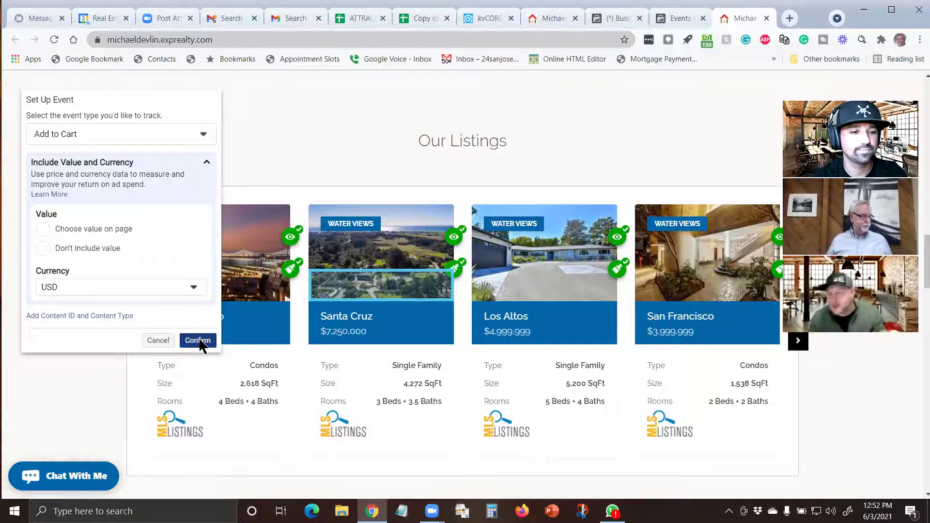
pyautogui.moveTo(406, 234)
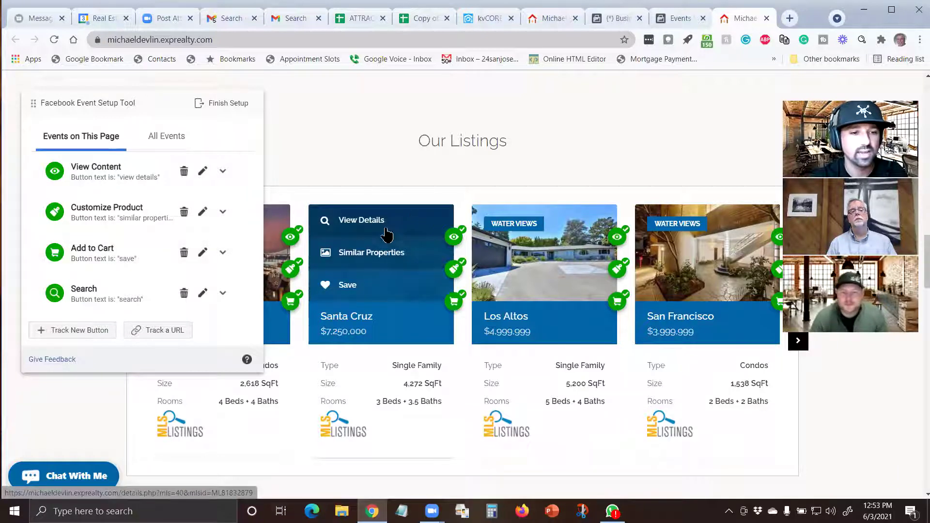
# Open the Santa Cruz listing's details, browse its aerial photos, and move the setup panel lower
pyautogui.moveTo(370, 224)
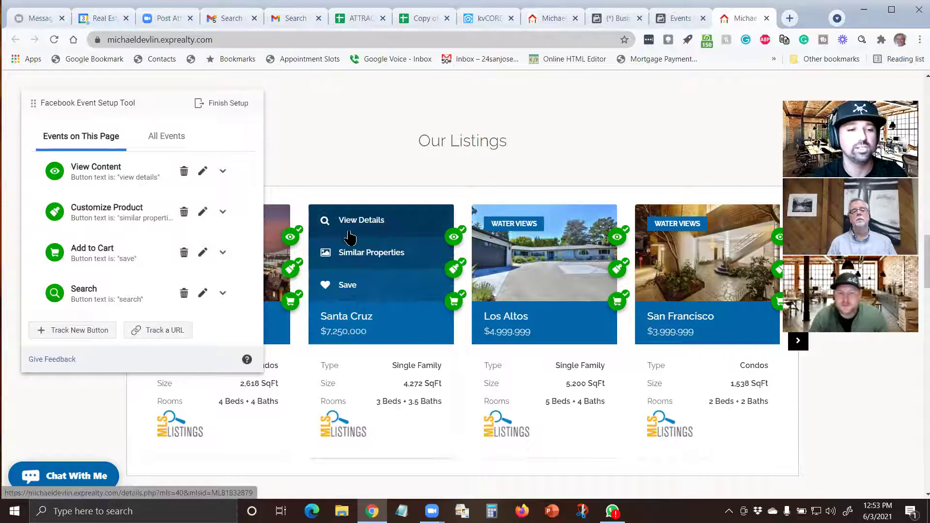
pyautogui.click(380, 220)
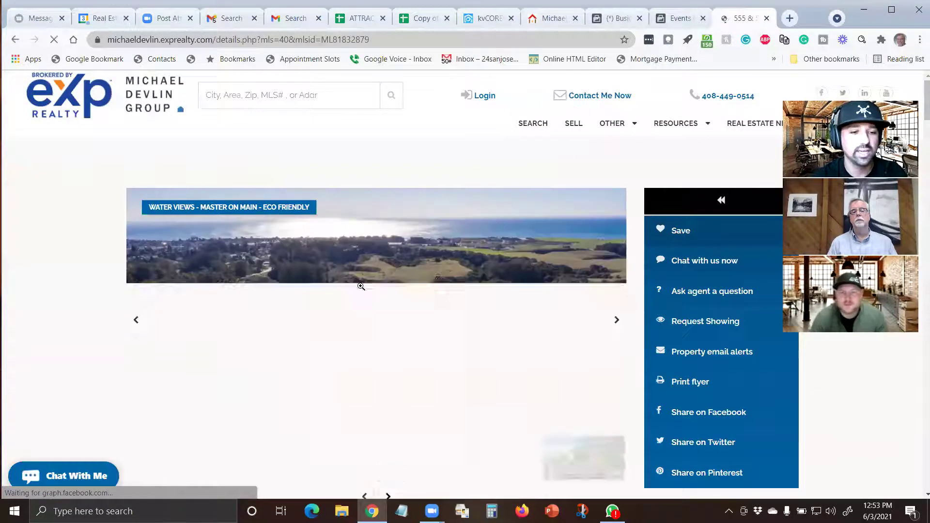
pyautogui.scroll(-3, 451, 290)
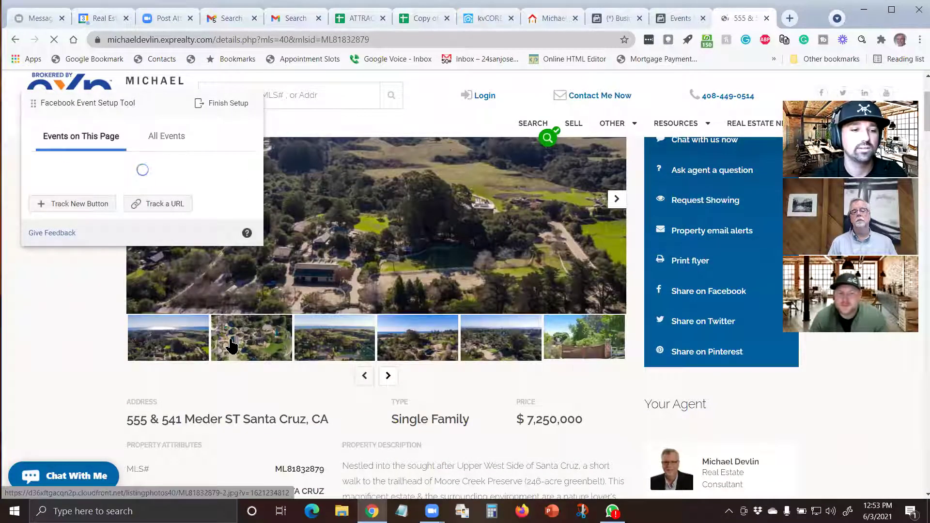
pyautogui.click(262, 344)
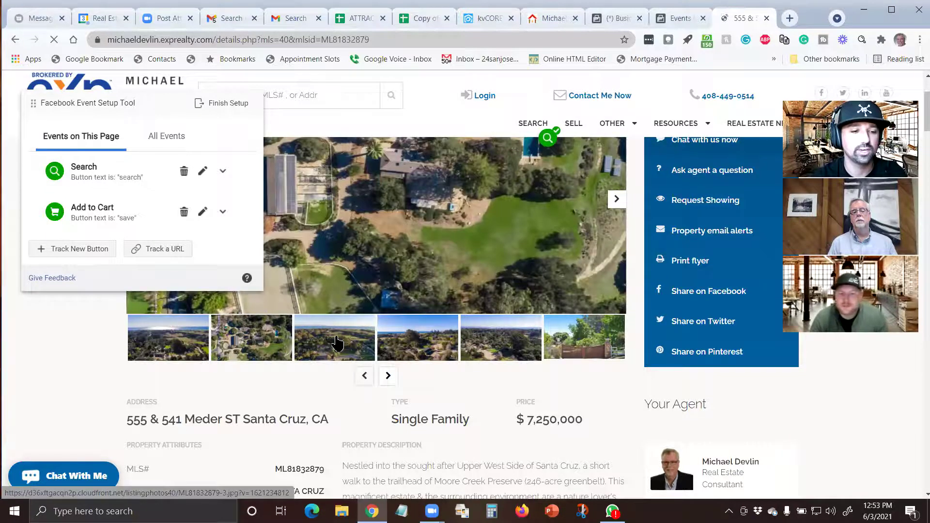
pyautogui.click(387, 349)
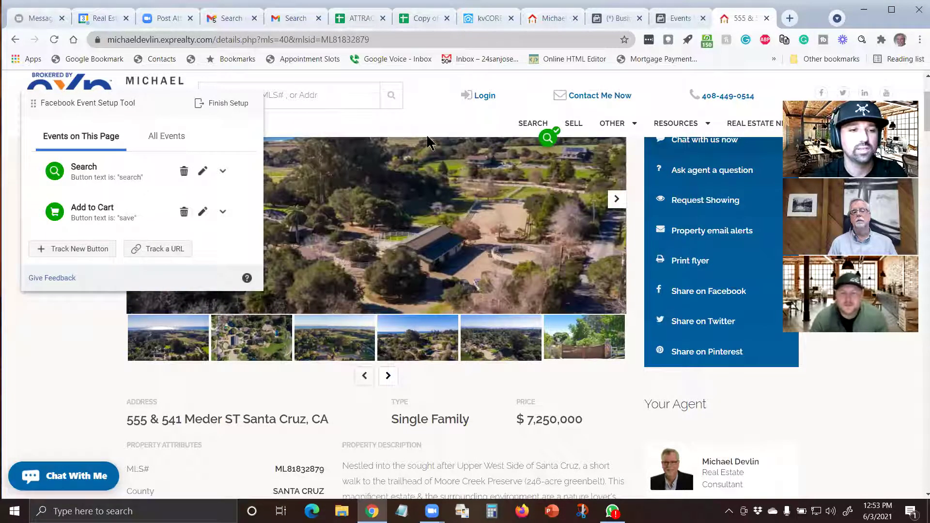
pyautogui.moveTo(33, 104); pyautogui.dragTo(14, 267)
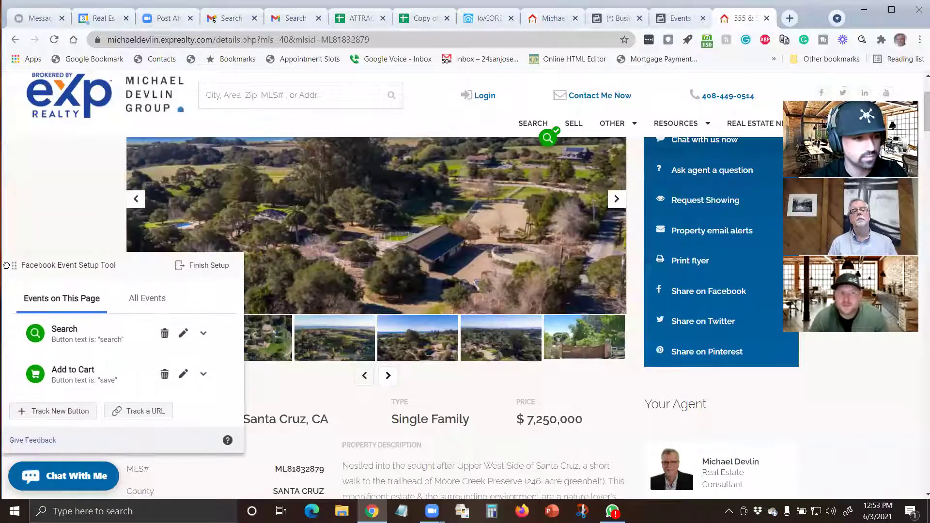
# Go back to the homepage and open the $838,000 Cupertino condo listing until the login popup appears
pyautogui.click(73, 113)
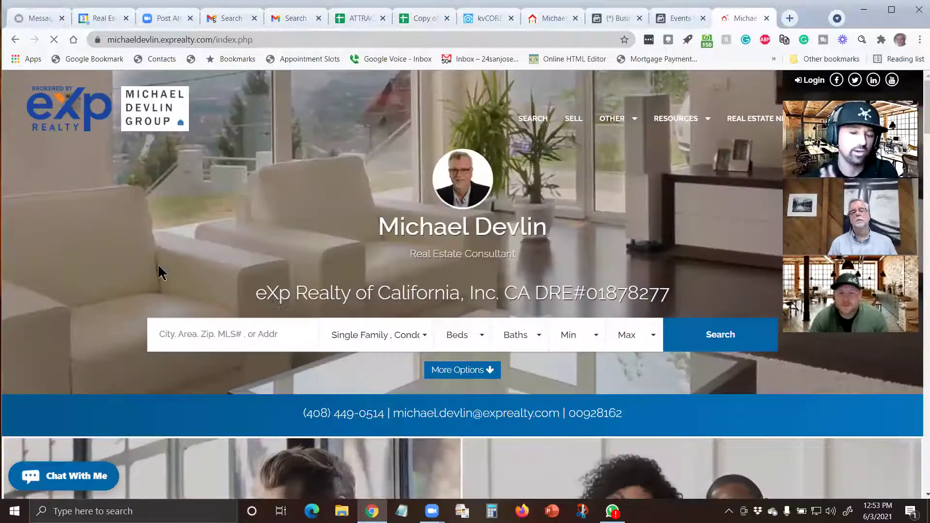
pyautogui.scroll(-12, 383, 320)
pyautogui.scroll(-20, 388, 339)
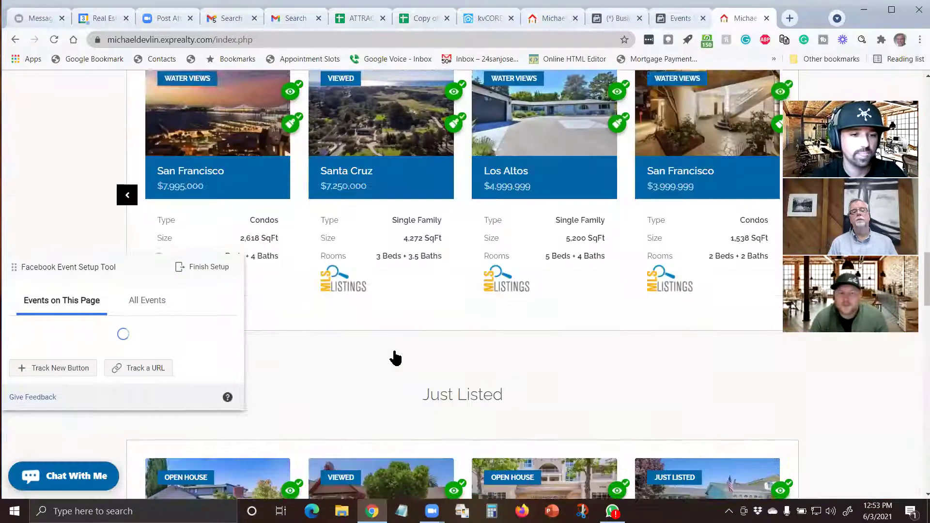
pyautogui.click(528, 115)
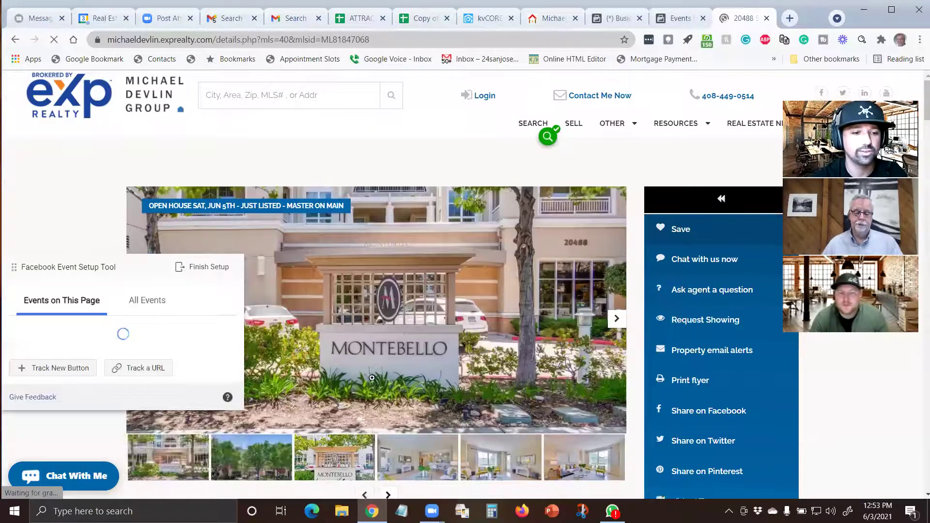
pyautogui.scroll(-1, 378, 479)
pyautogui.click(440, 405)
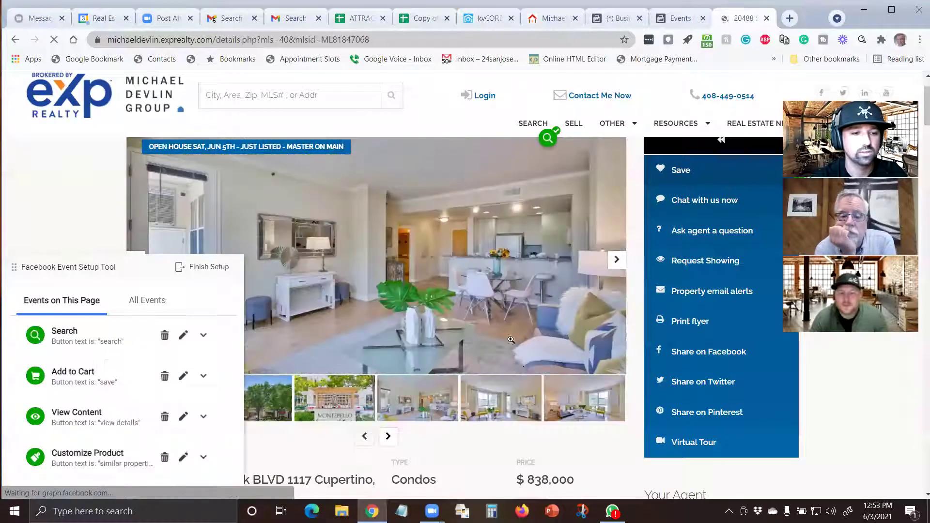
pyautogui.click(501, 404)
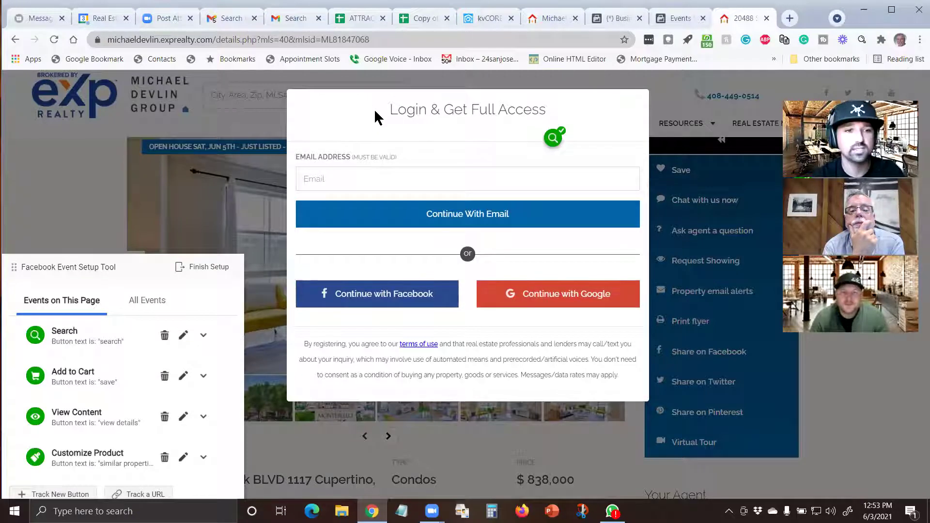
pyautogui.moveTo(389, 107); pyautogui.dragTo(557, 124)
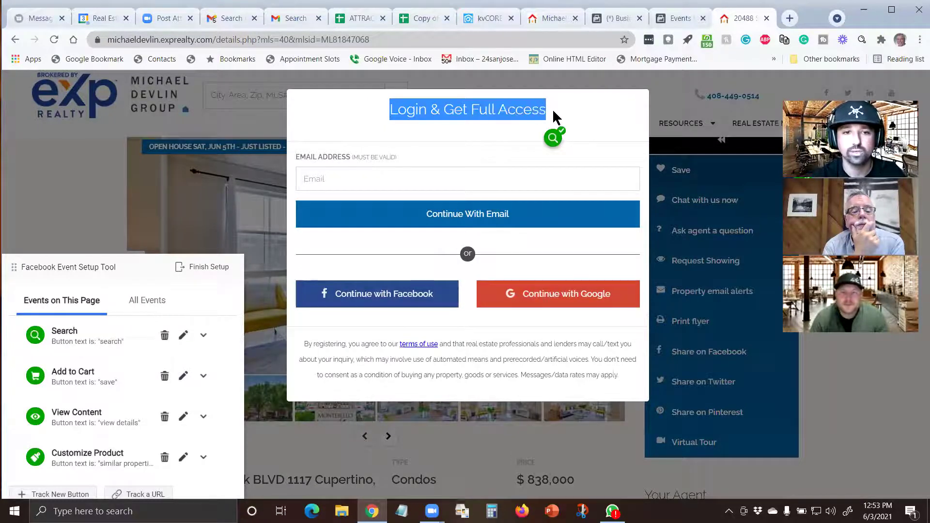
# Track the login popup's 'continue with email' button as a Lead event
pyautogui.click(539, 113)
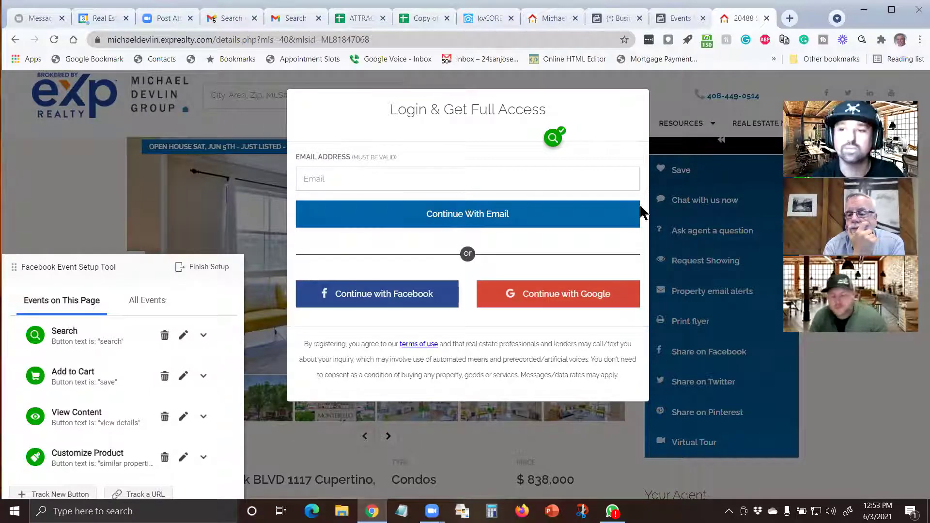
pyautogui.click(66, 495)
pyautogui.click(457, 222)
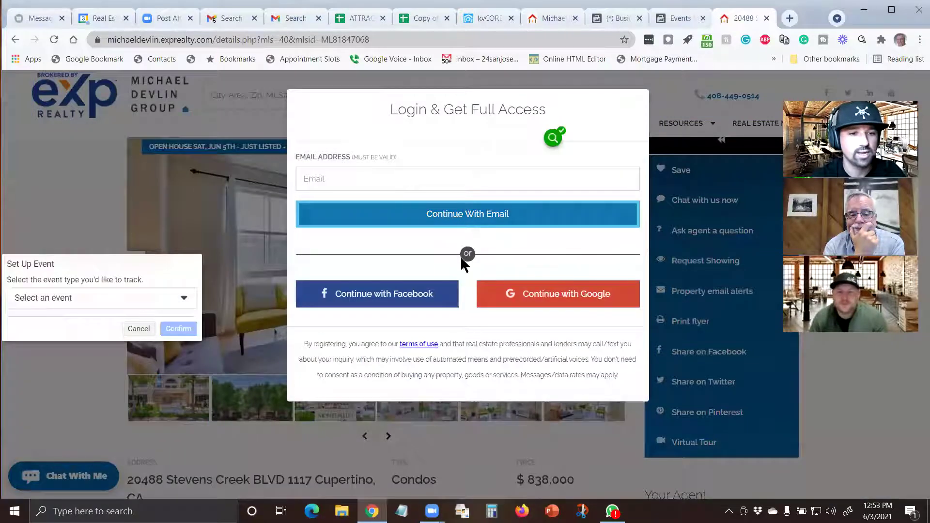
pyautogui.click(87, 297)
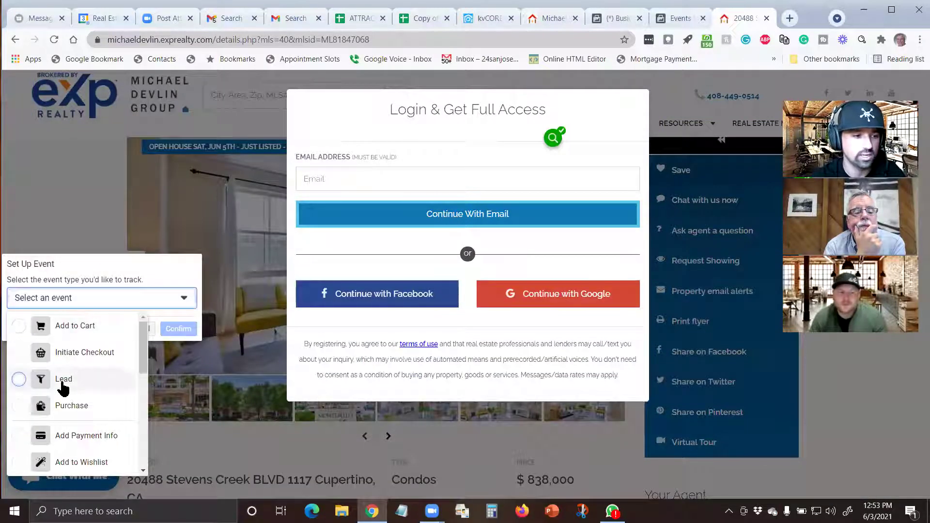
pyautogui.click(63, 384)
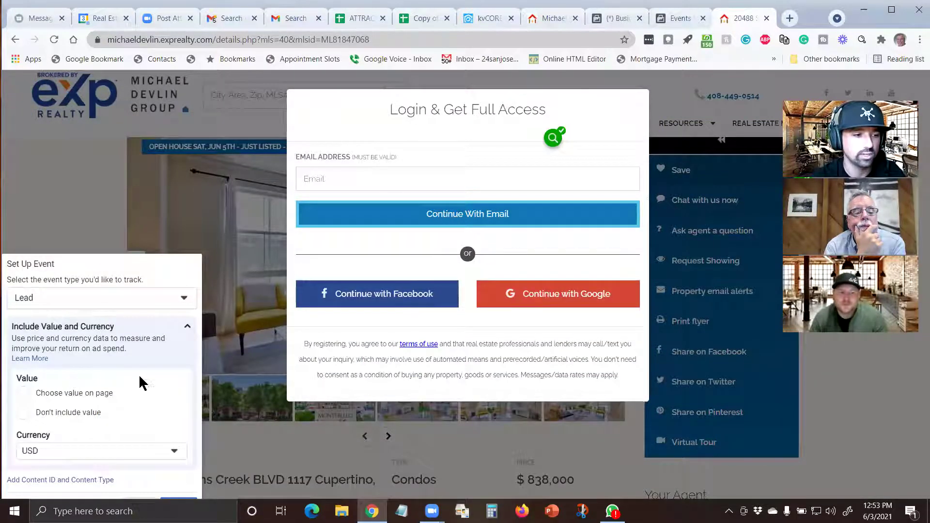
pyautogui.click(177, 499)
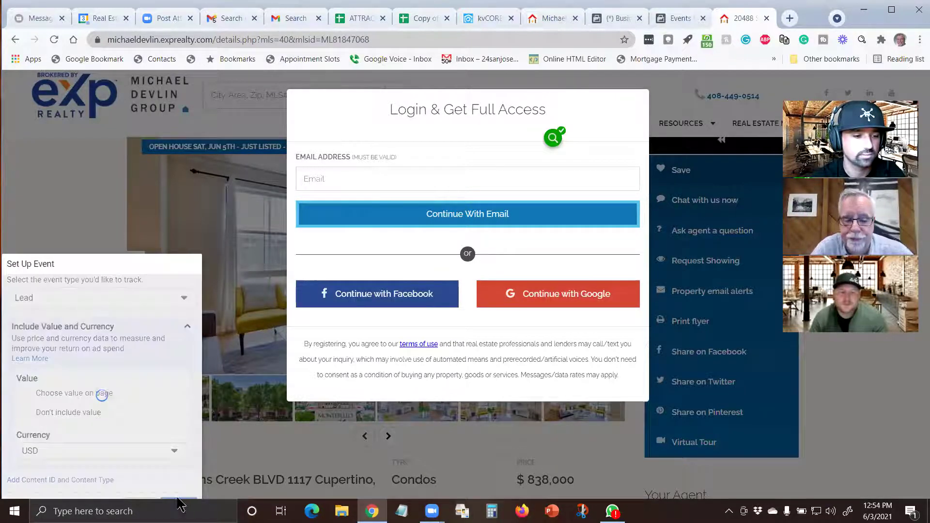
pyautogui.click(919, 39)
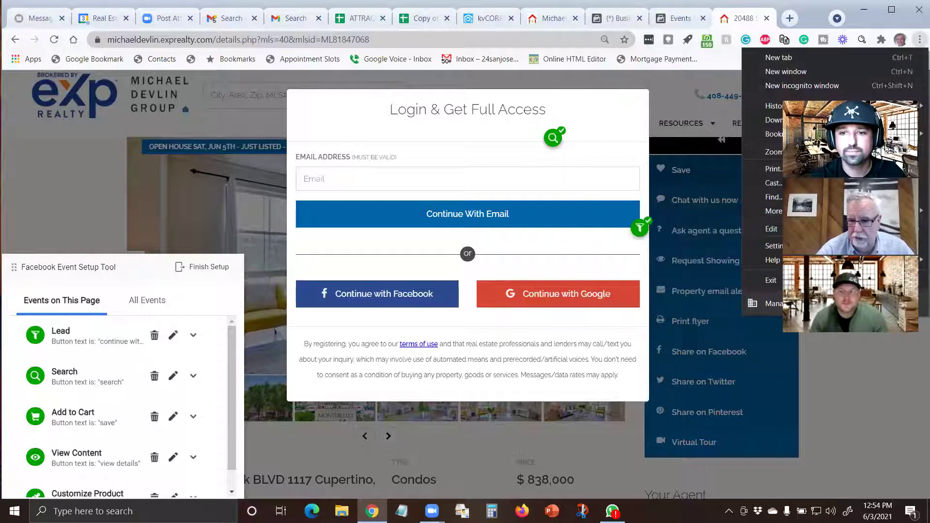
# Zoom Chrome out two steps so the login popup and event list fit on screen
pyautogui.click(837, 151)
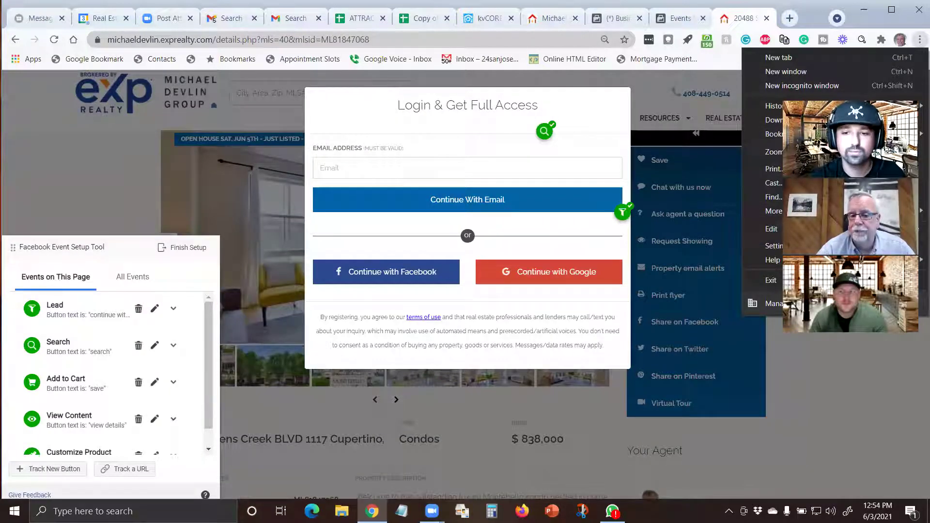
pyautogui.click(838, 152)
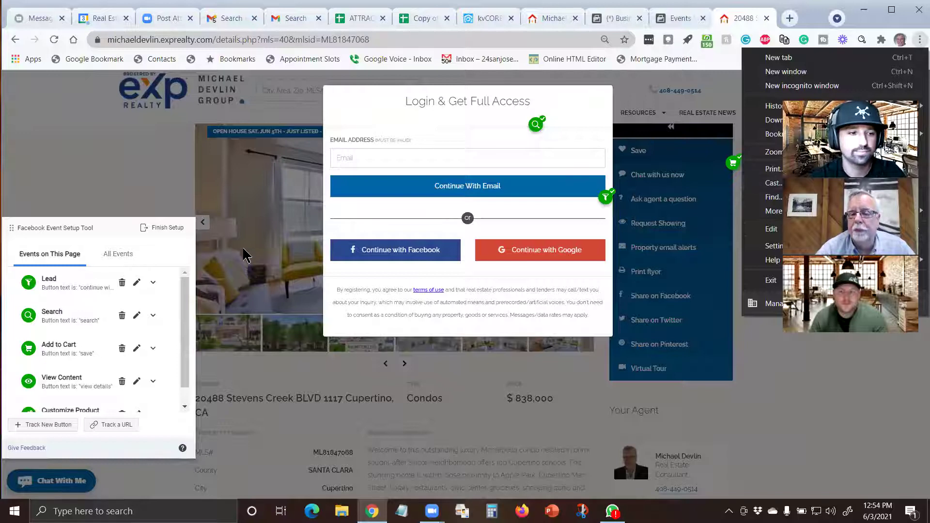
pyautogui.click(116, 244)
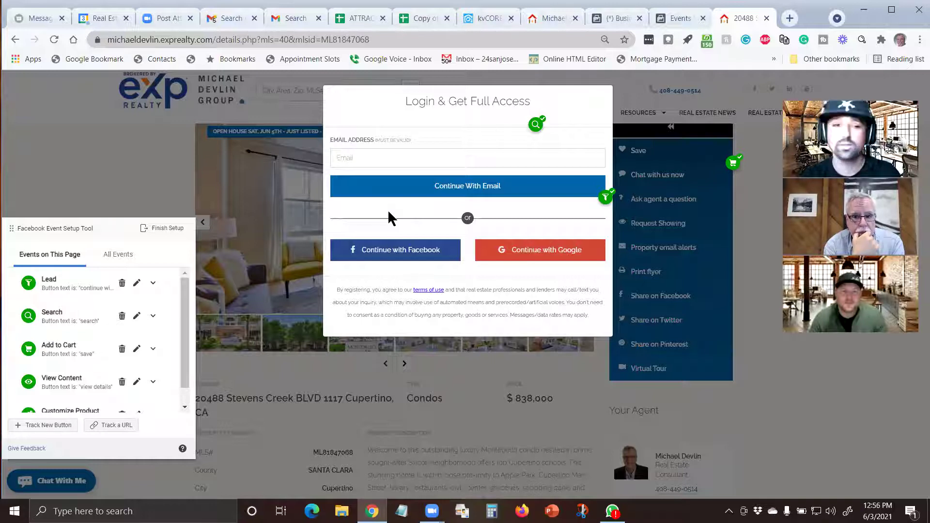
# Track the Continue with Facebook button as a Lead event
pyautogui.click(36, 425)
pyautogui.click(438, 248)
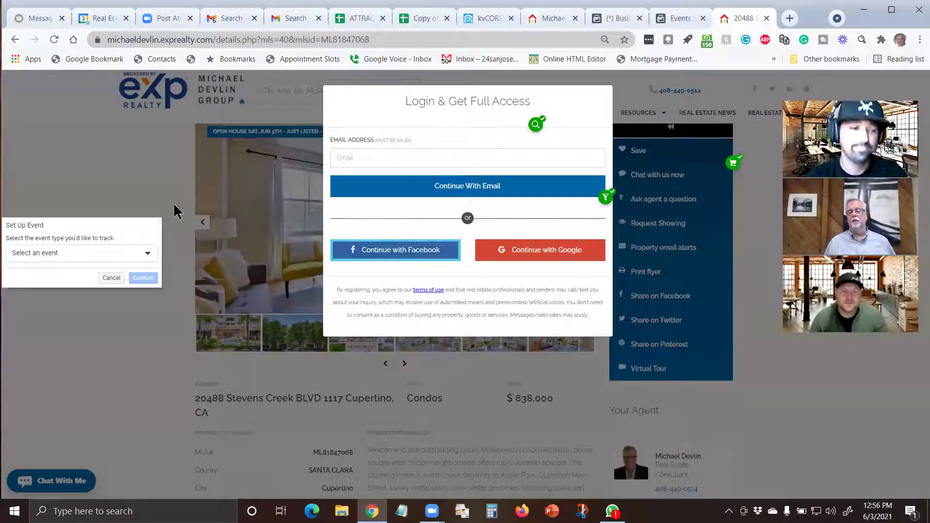
pyautogui.click(116, 253)
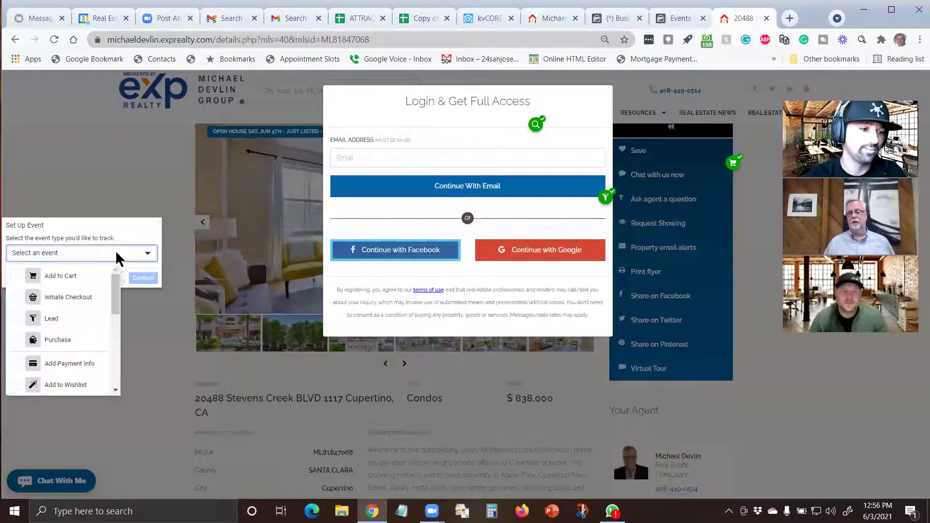
pyautogui.click(50, 320)
pyautogui.click(142, 420)
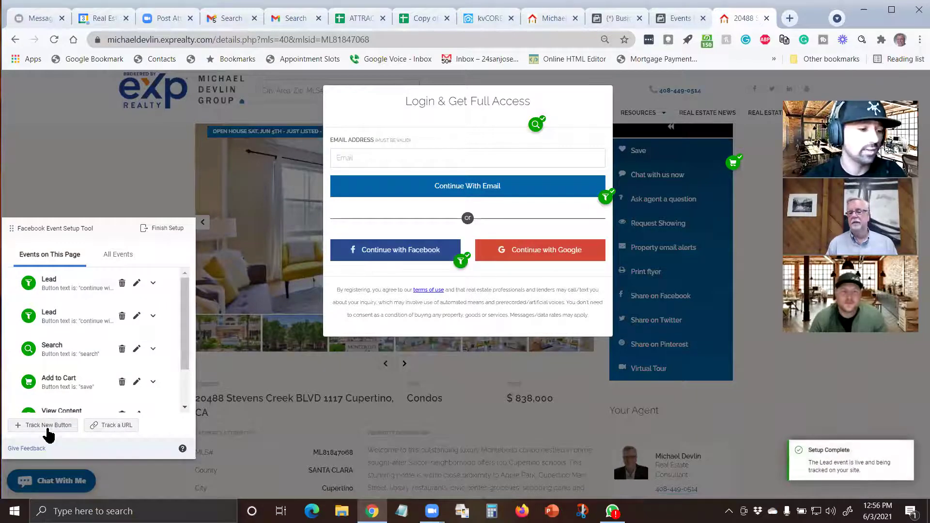
# Track the Continue with Google button as a Lead event
pyautogui.click(49, 425)
pyautogui.click(536, 255)
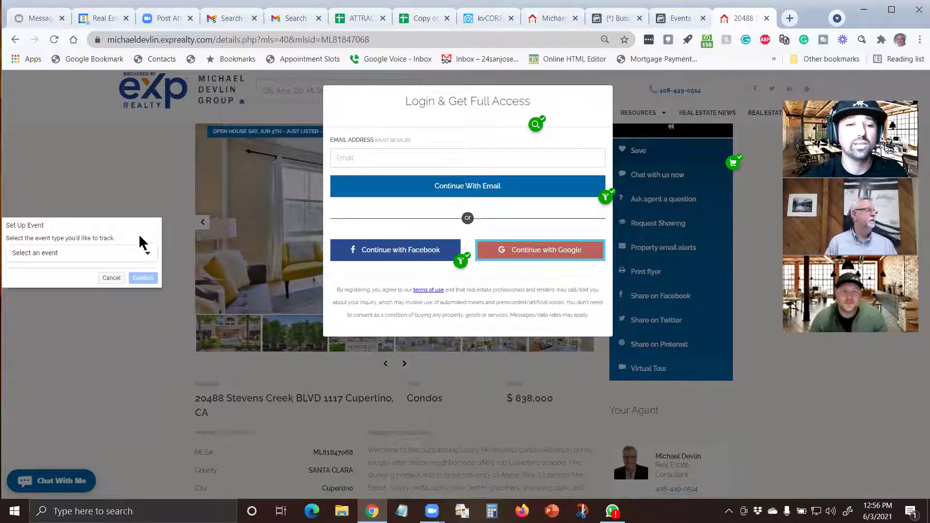
pyautogui.click(105, 253)
pyautogui.click(42, 318)
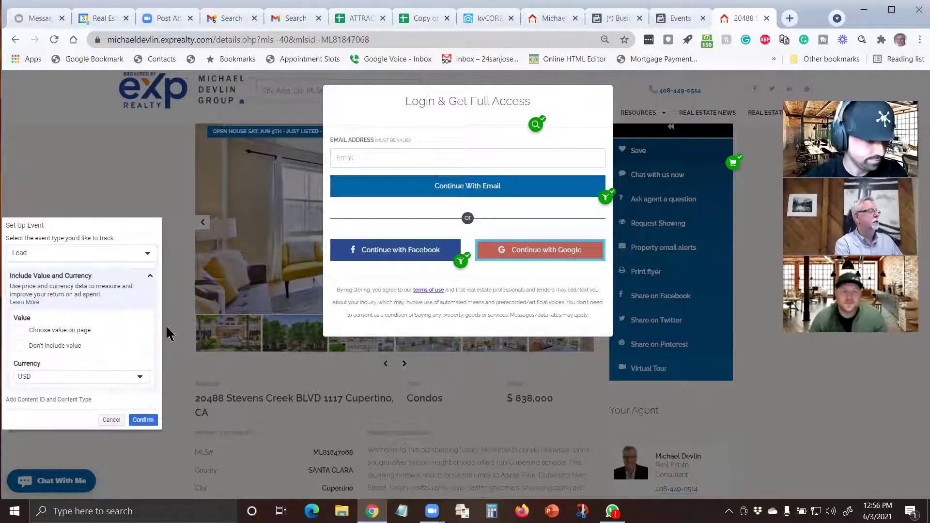
pyautogui.click(132, 423)
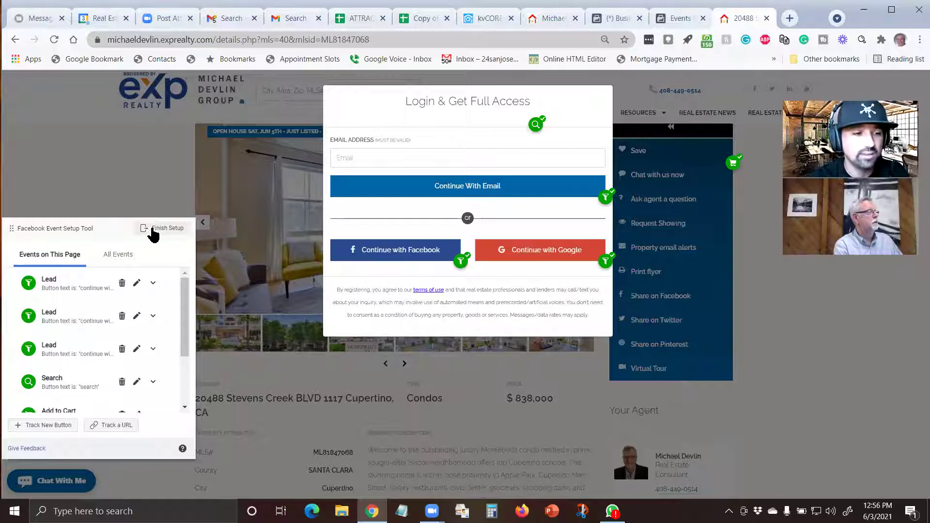
# Finish the event setup and review, skip the feedback question, and return to the kvCORE settings tab
pyautogui.click(174, 232)
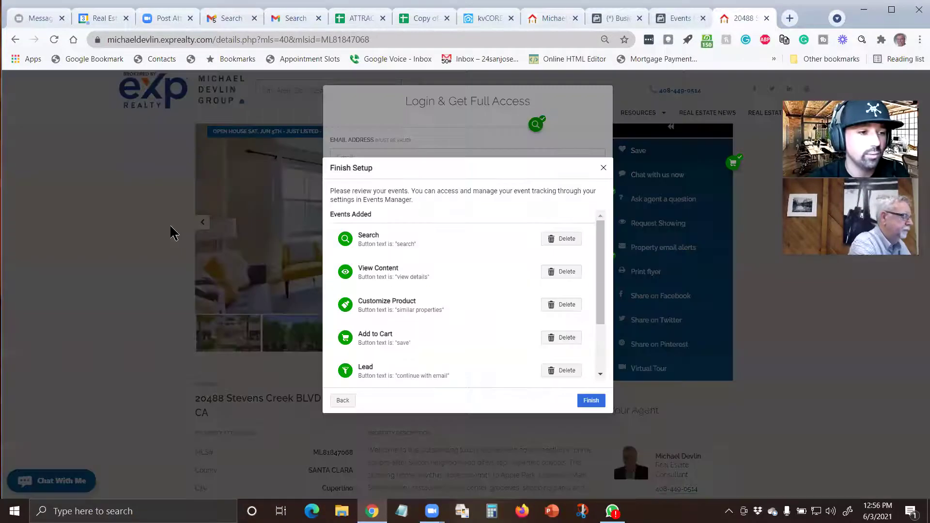
pyautogui.click(583, 404)
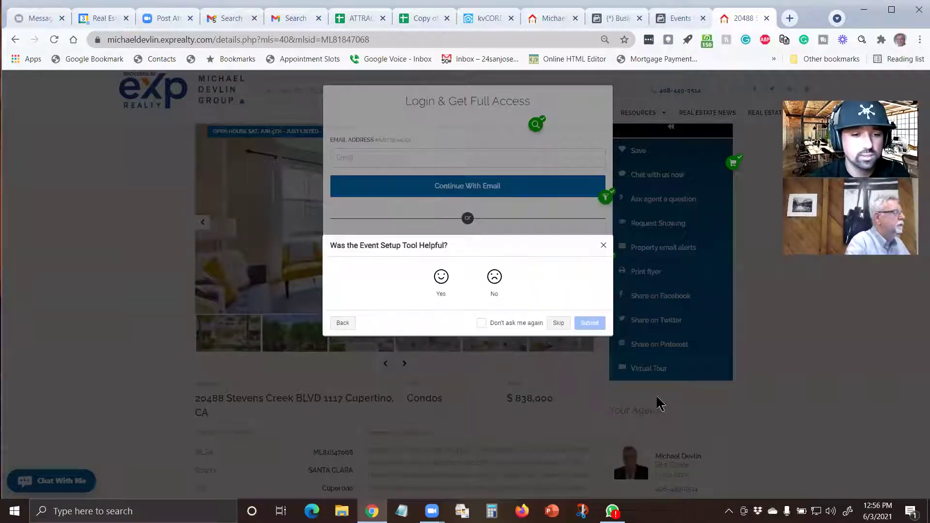
pyautogui.click(558, 322)
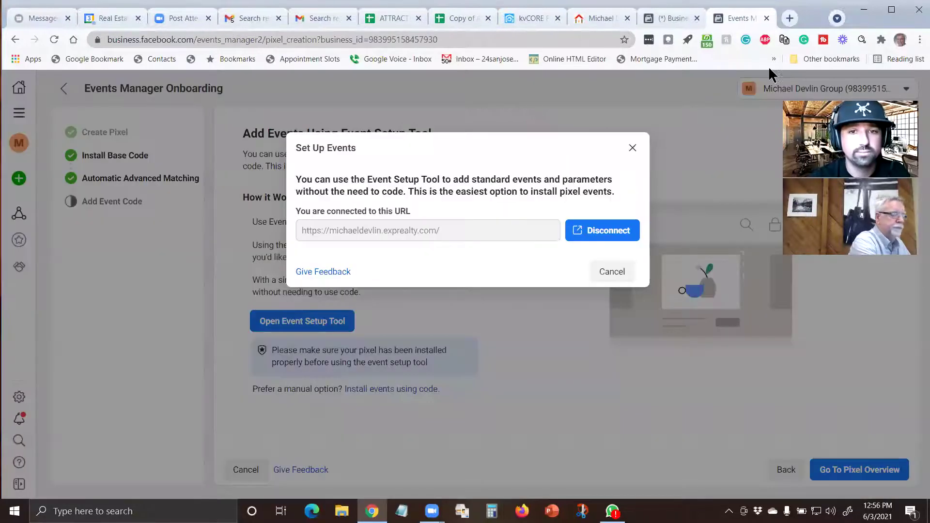
pyautogui.click(631, 148)
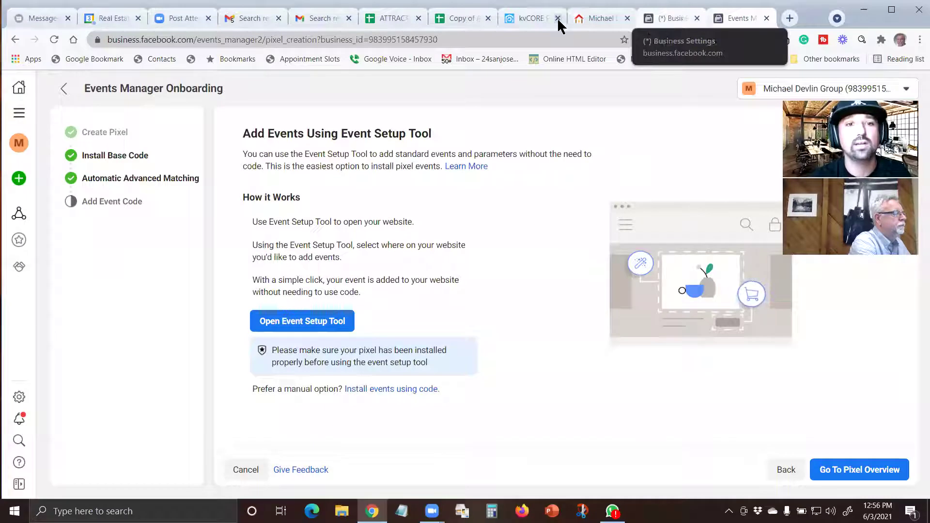
pyautogui.click(542, 20)
pyautogui.scroll(-3, 290, 278)
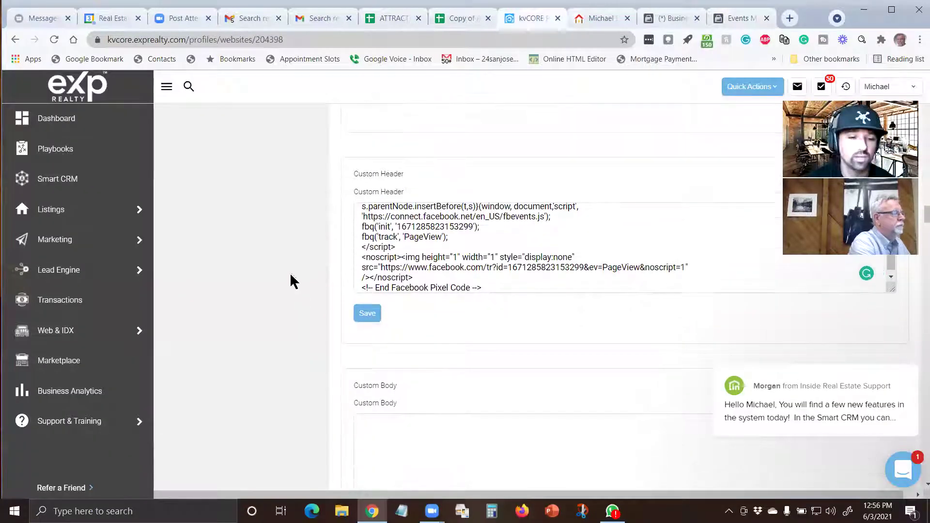
pyautogui.scroll(-4, 315, 246)
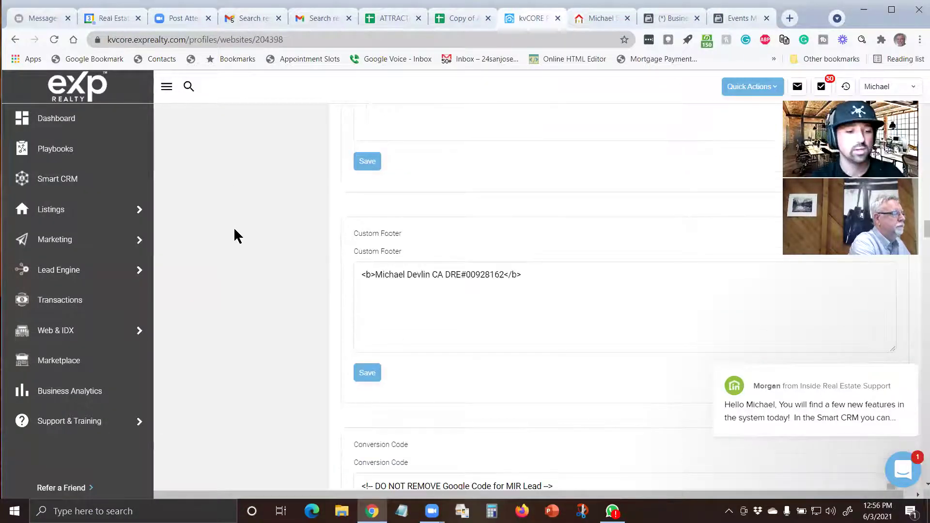
pyautogui.scroll(-3, 320, 223)
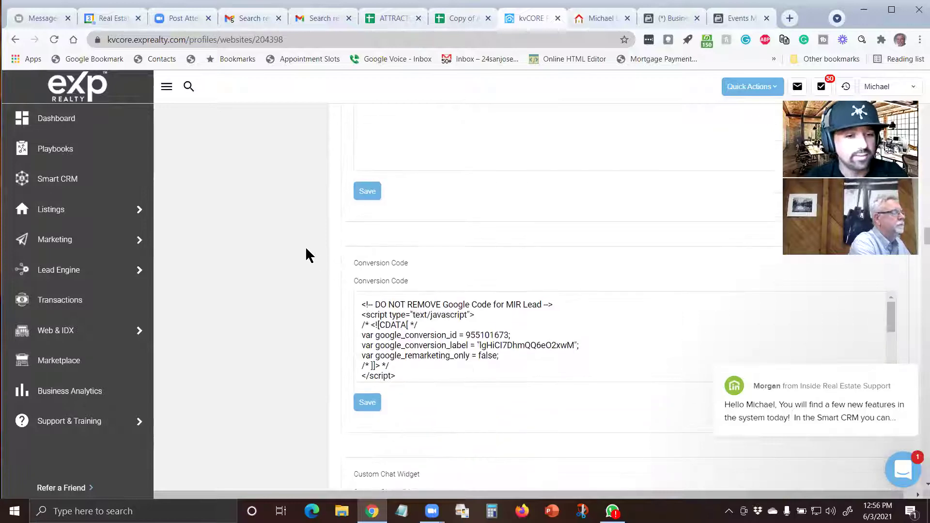
pyautogui.scroll(-5, 303, 306)
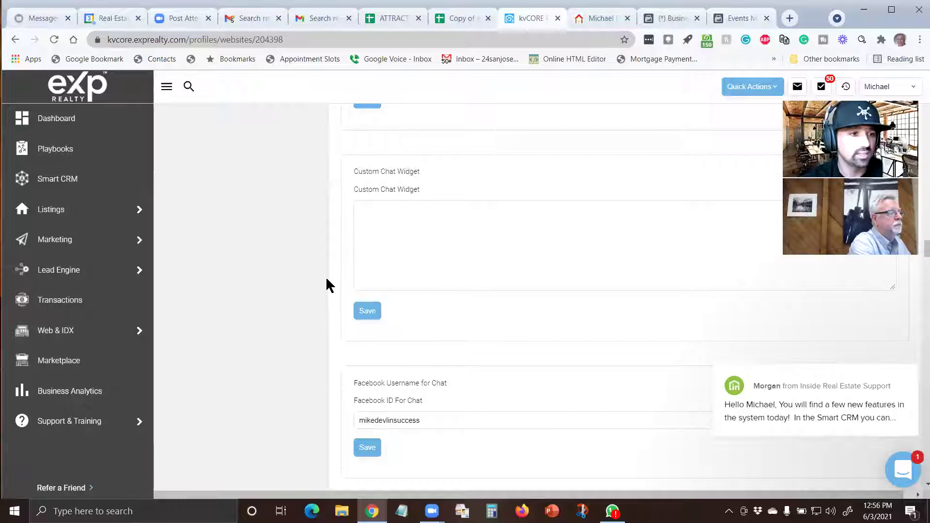
pyautogui.scroll(-6, 327, 300)
pyautogui.scroll(-5, 323, 311)
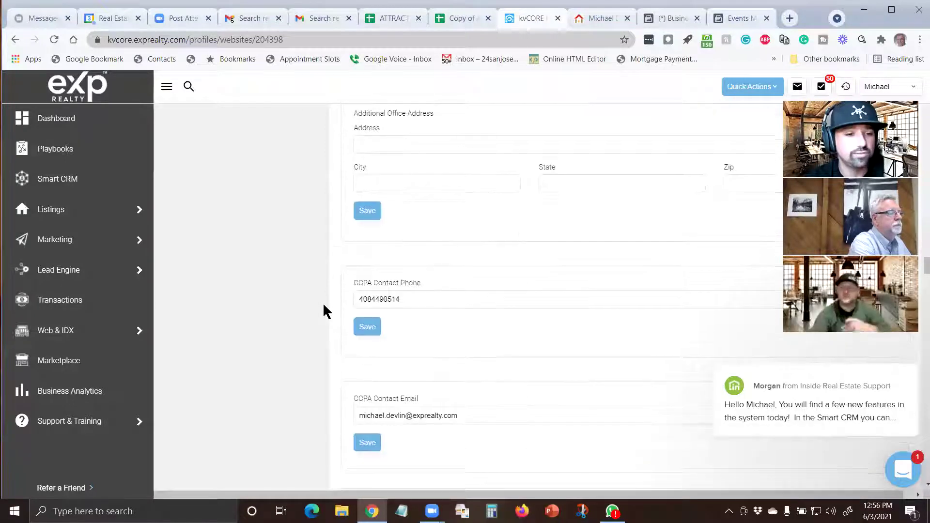
pyautogui.scroll(-4, 535, 338)
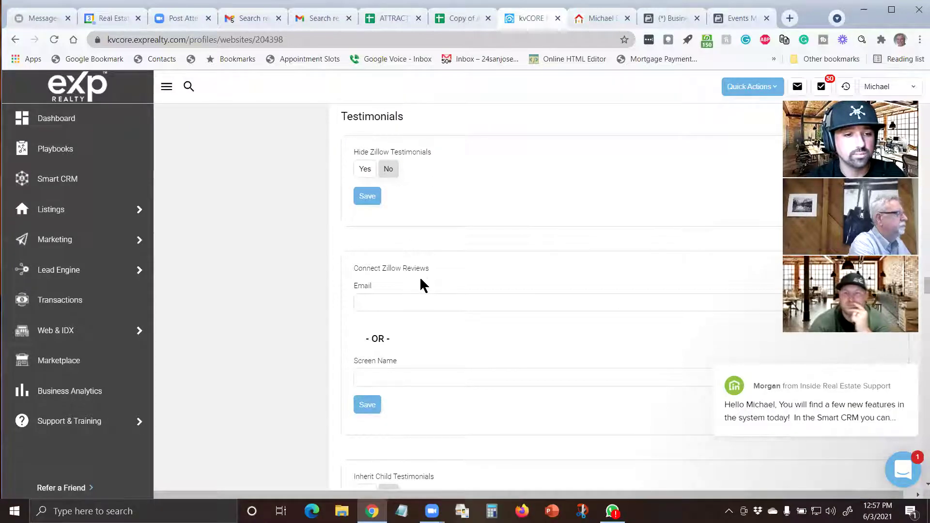
pyautogui.moveTo(435, 271); pyautogui.dragTo(355, 270)
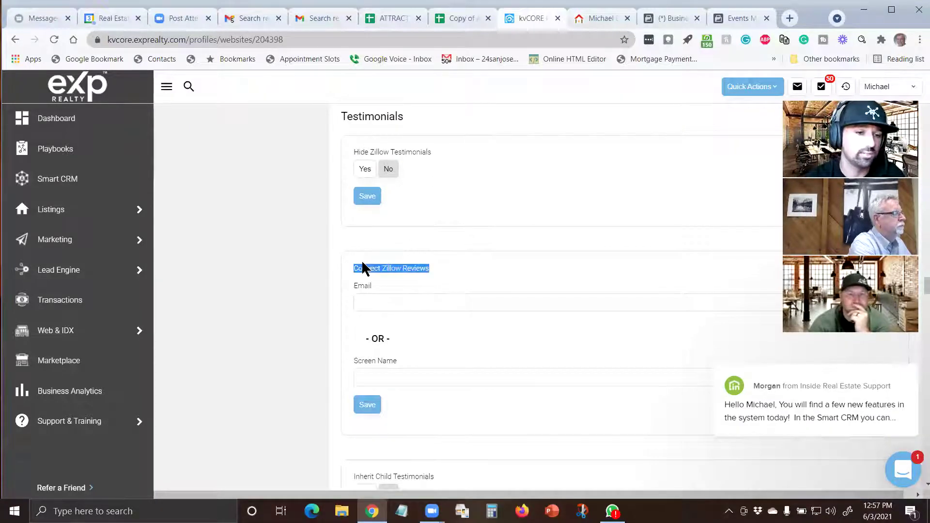
pyautogui.click(359, 270)
pyautogui.moveTo(345, 116); pyautogui.dragTo(433, 132)
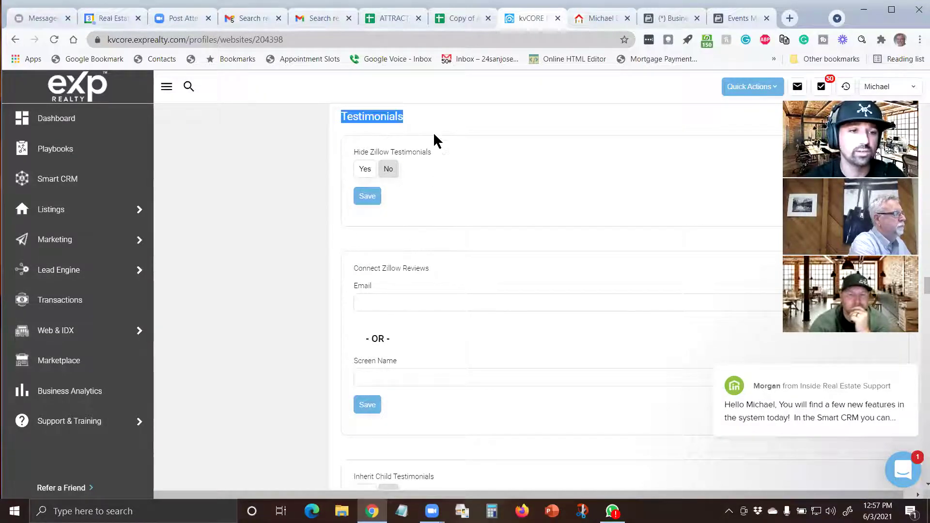
pyautogui.click(433, 119)
pyautogui.moveTo(398, 273); pyautogui.dragTo(441, 271)
pyautogui.click(441, 271)
pyautogui.moveTo(349, 269); pyautogui.dragTo(446, 271)
pyautogui.click(445, 272)
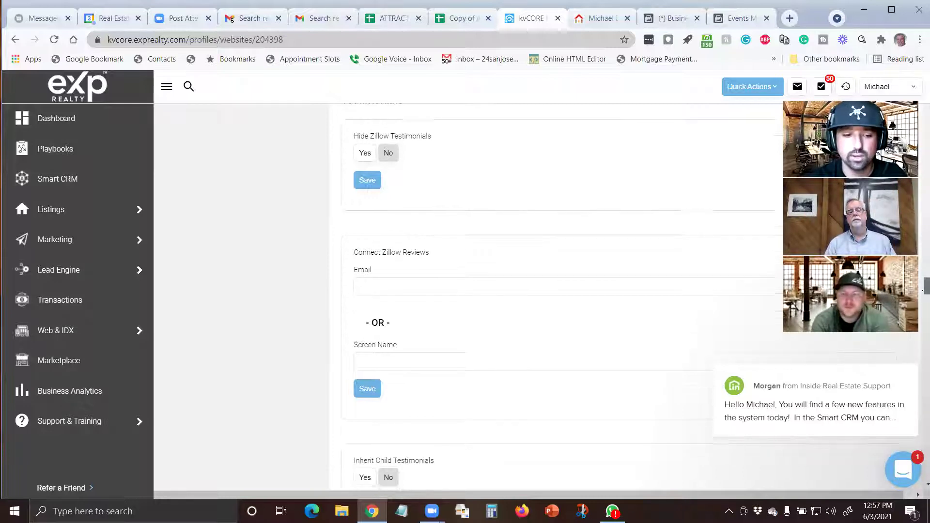
pyautogui.scroll(10, 533, 290)
pyautogui.scroll(15, 533, 291)
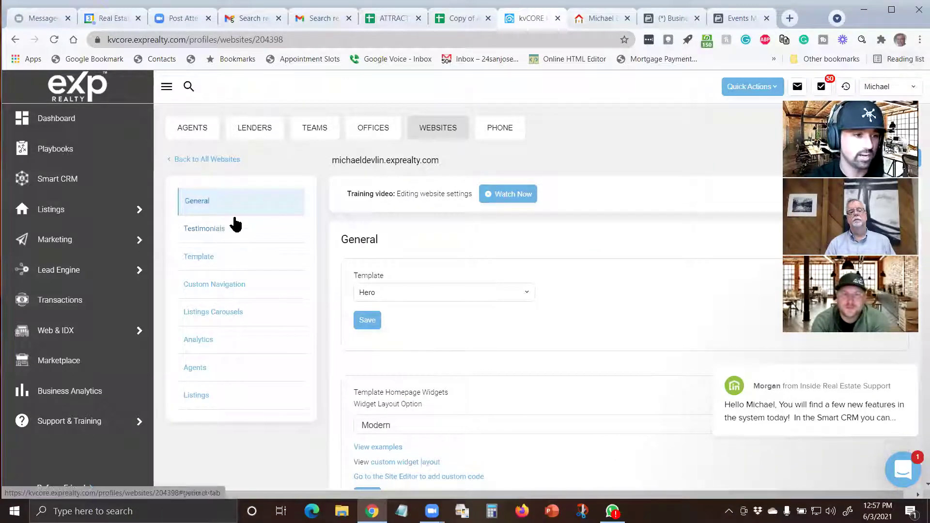
# Go back to the list of all websites and open the agent site's Website Manager
pyautogui.click(201, 225)
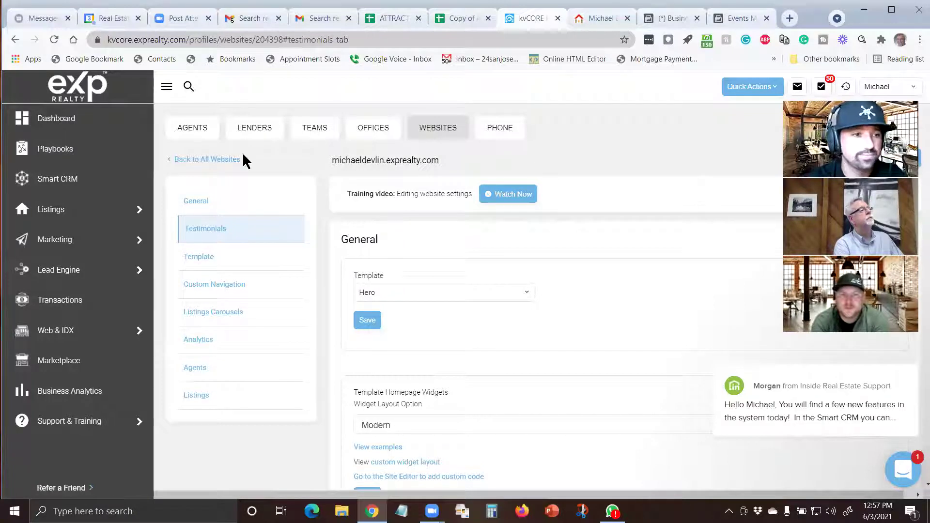
pyautogui.click(215, 160)
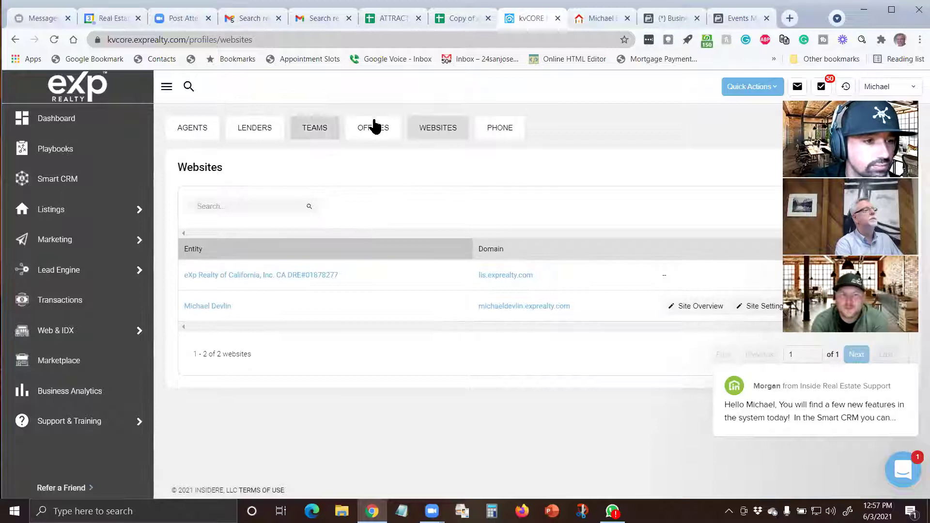
pyautogui.click(888, 89)
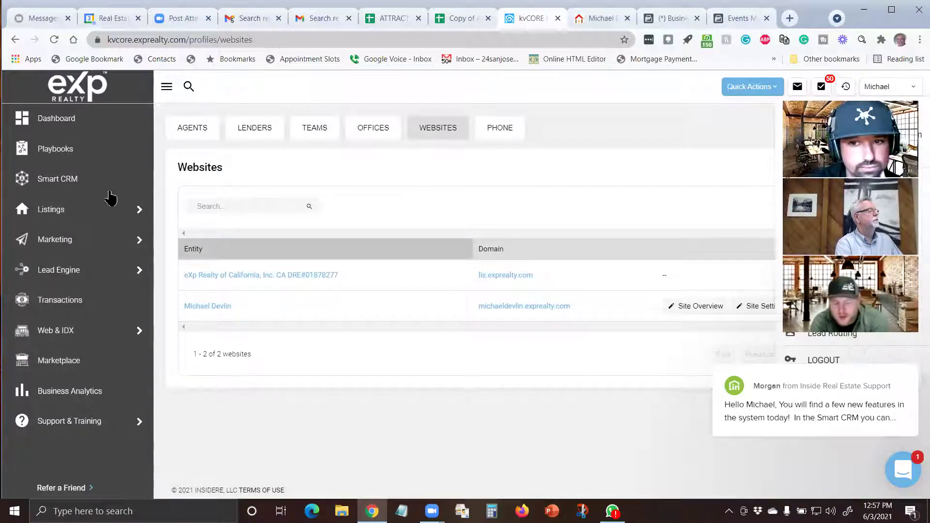
pyautogui.moveTo(57, 251)
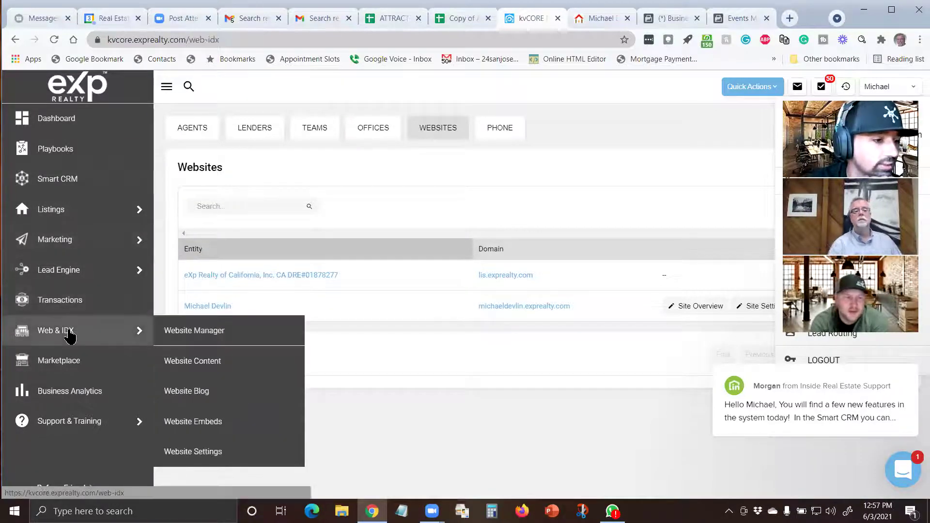
pyautogui.click(196, 342)
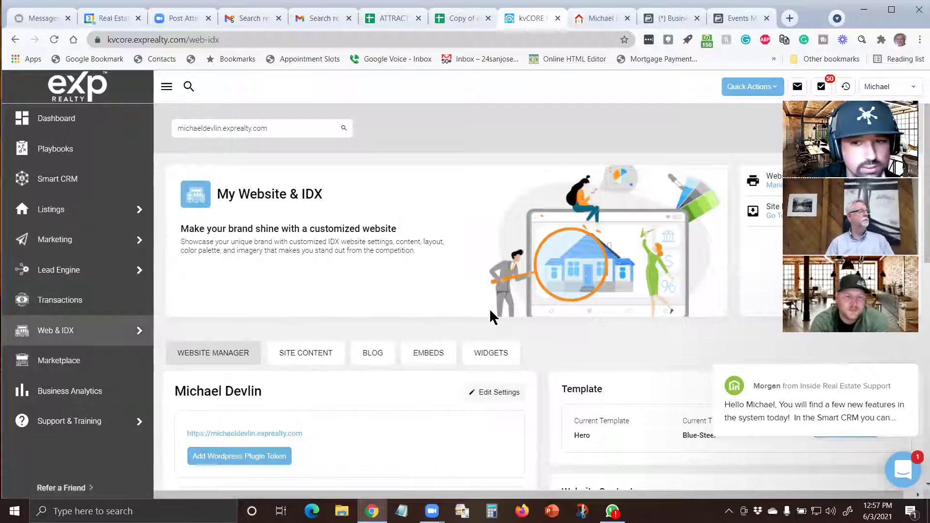
# Show the Site Content testimonials, dismiss the support chat, then open and cancel Add Testimonial
pyautogui.scroll(-4, 499, 317)
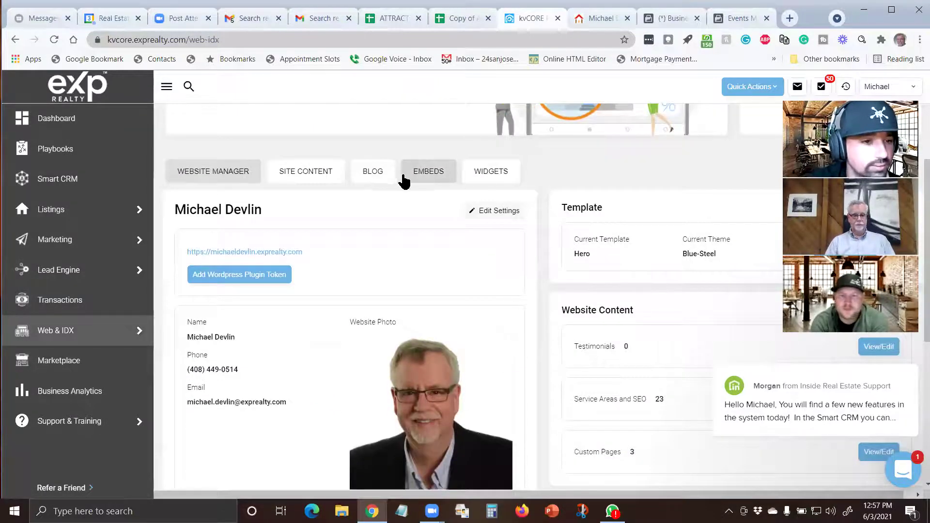
pyautogui.click(311, 182)
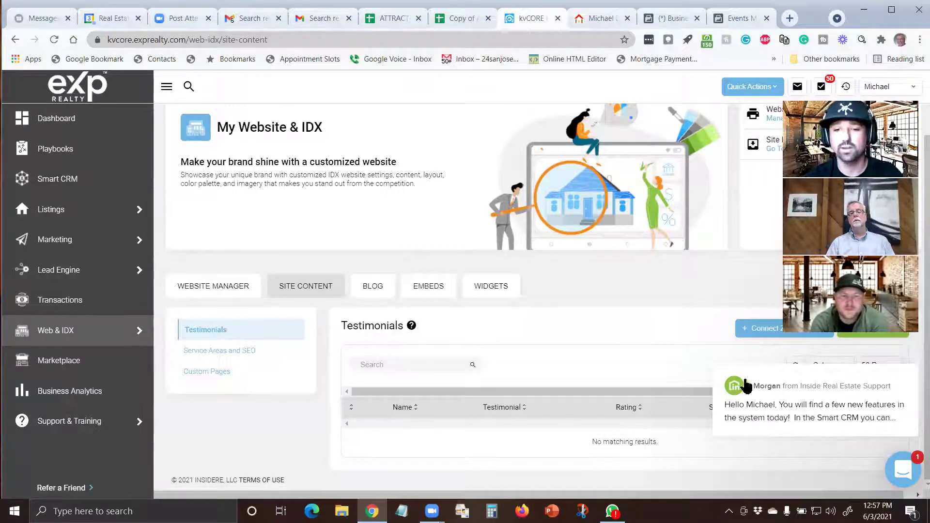
pyautogui.moveTo(823, 386)
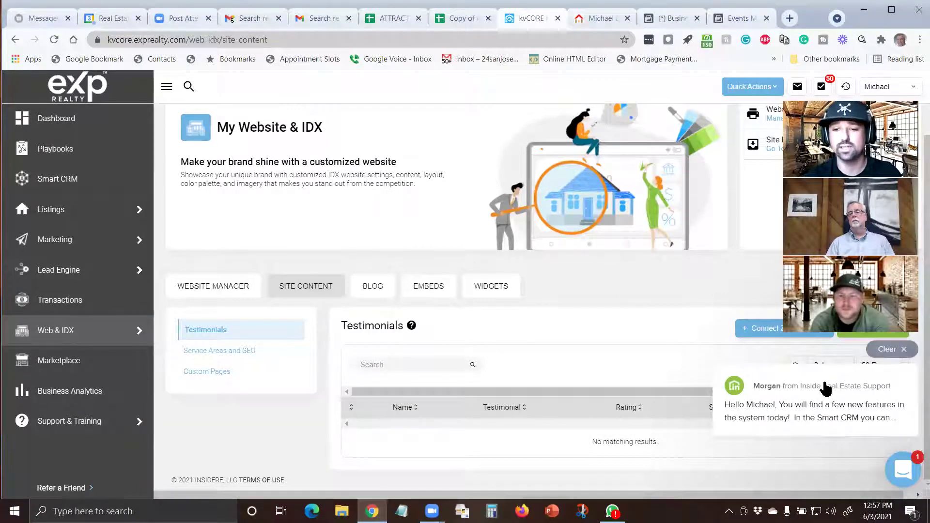
pyautogui.click(887, 349)
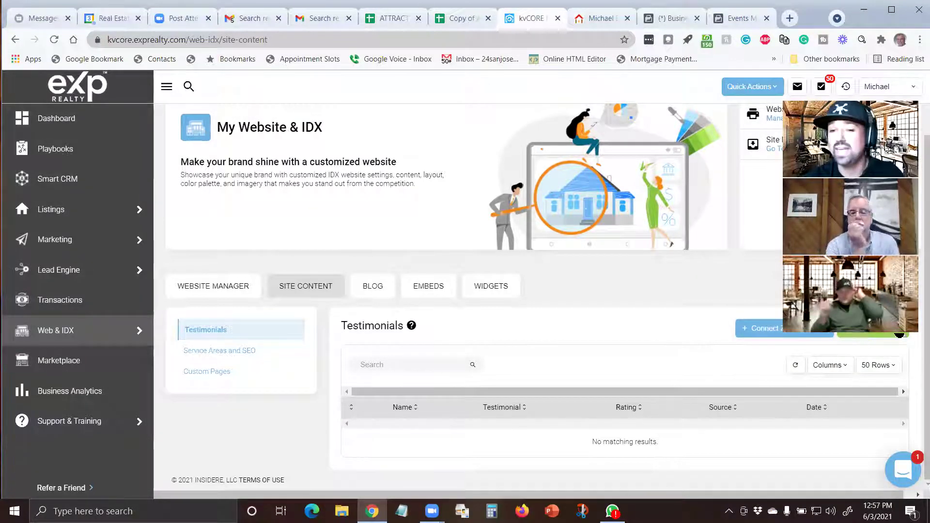
pyautogui.click(870, 334)
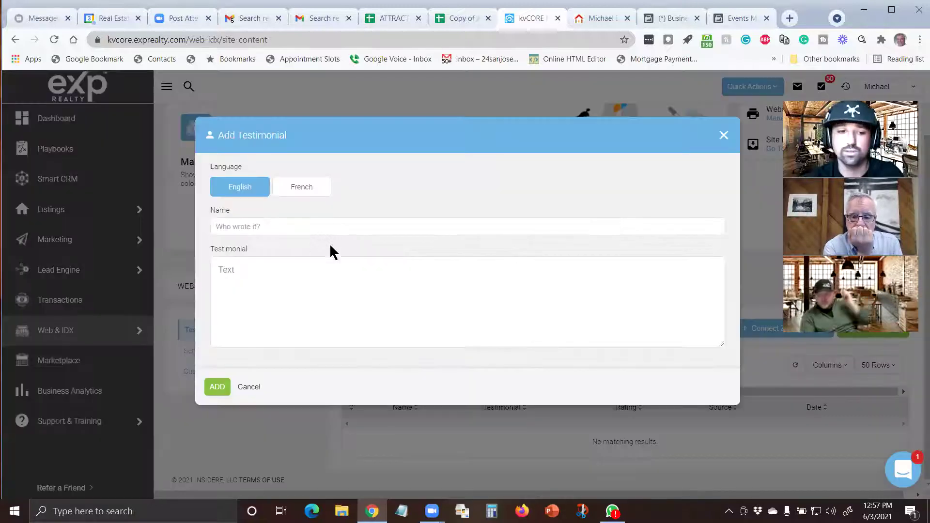
pyautogui.click(286, 275)
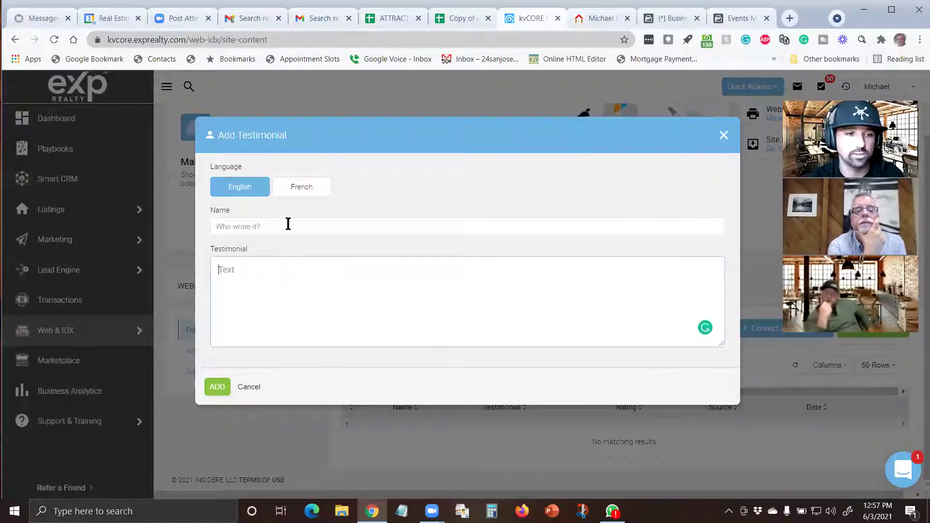
pyautogui.click(722, 135)
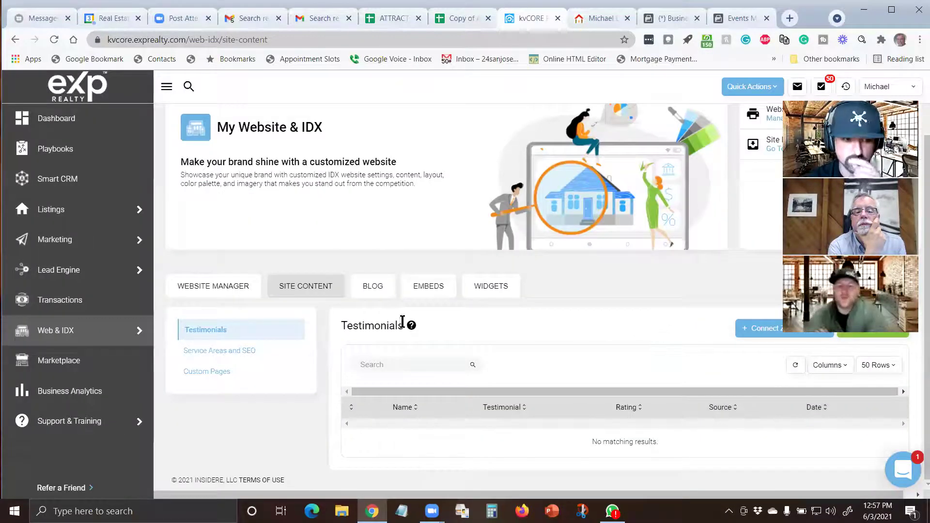
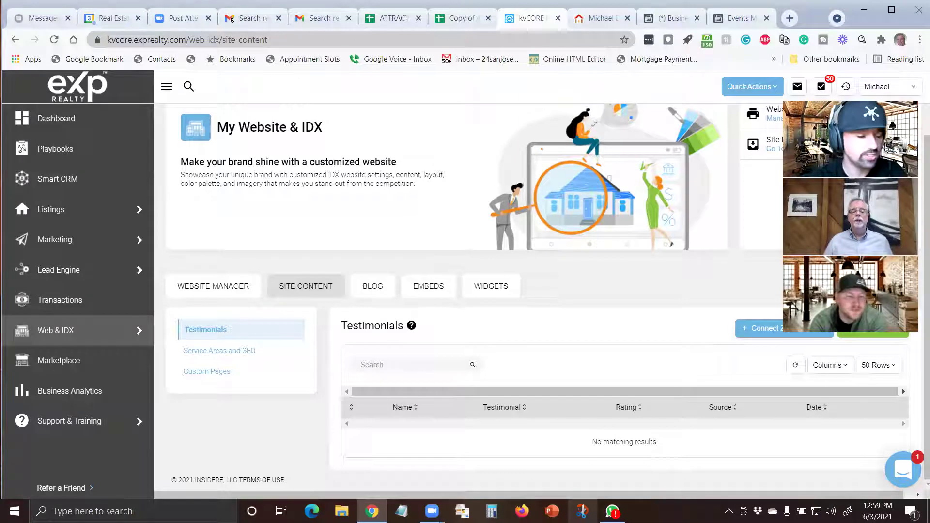
# Switch Site Content to Service Areas and SEO and scroll through all 23 area records
pyautogui.click(217, 352)
pyautogui.scroll(-4, 268, 362)
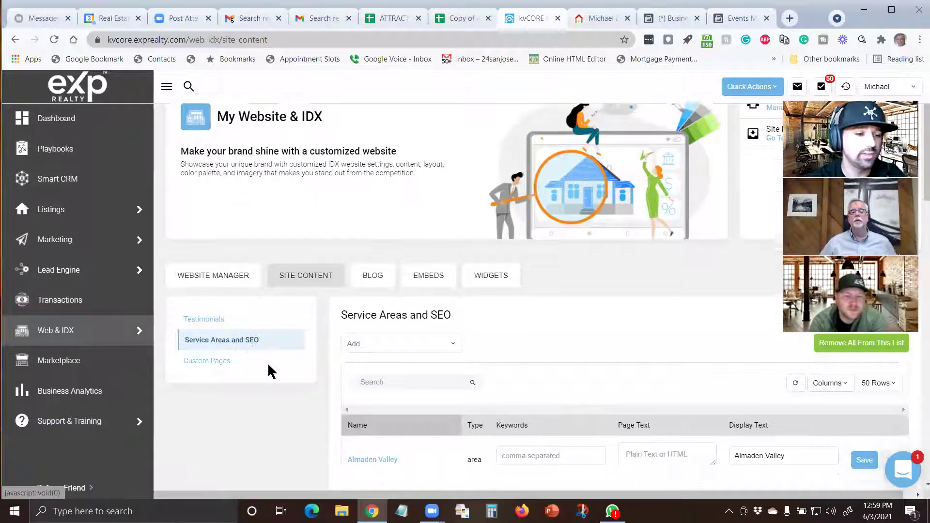
pyautogui.scroll(-1, 254, 305)
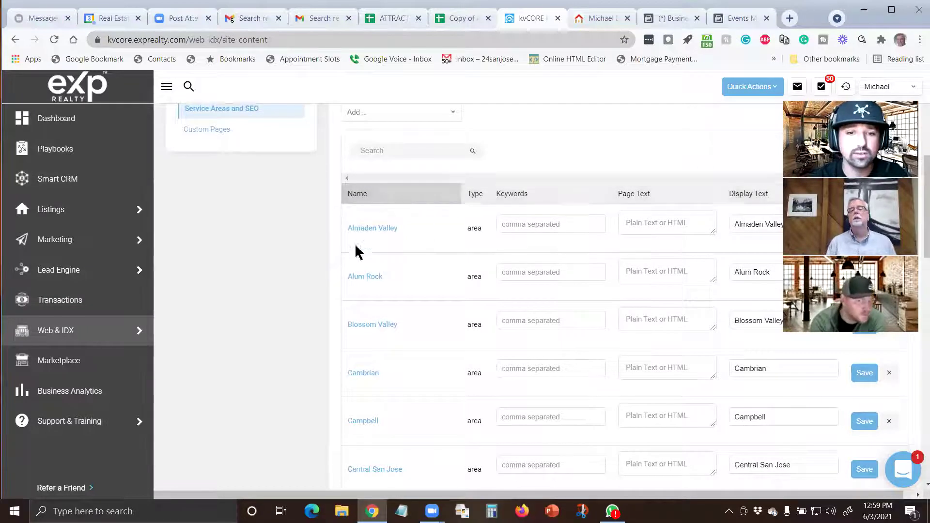
pyautogui.scroll(-3, 328, 289)
pyautogui.scroll(-10, 317, 306)
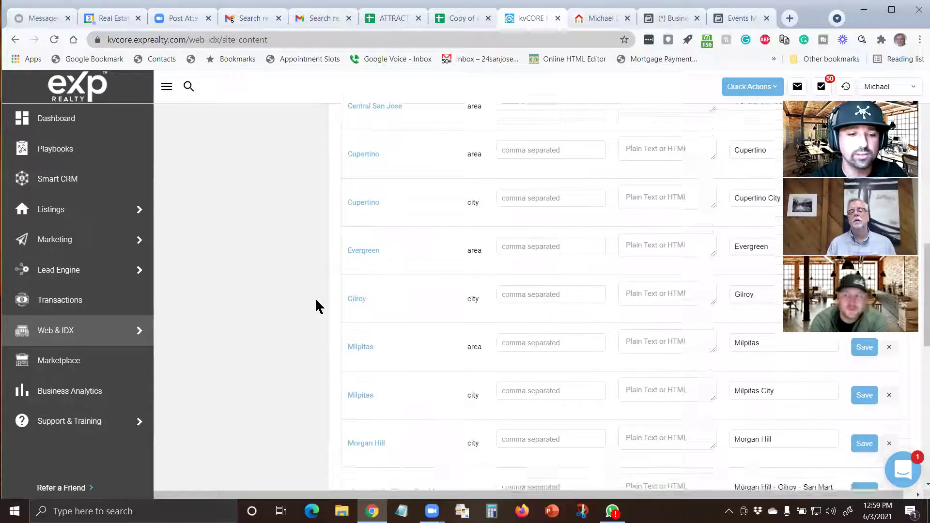
pyautogui.scroll(-1, 326, 339)
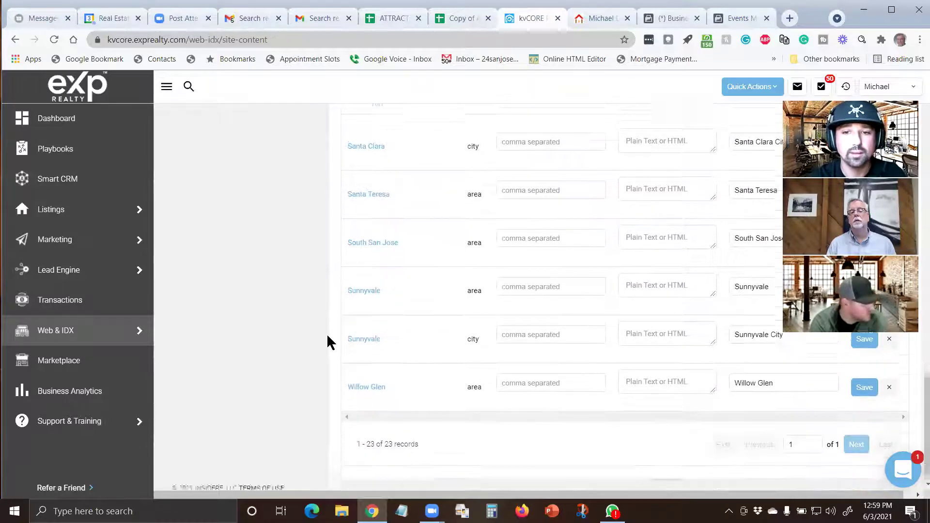
pyautogui.scroll(15, 325, 319)
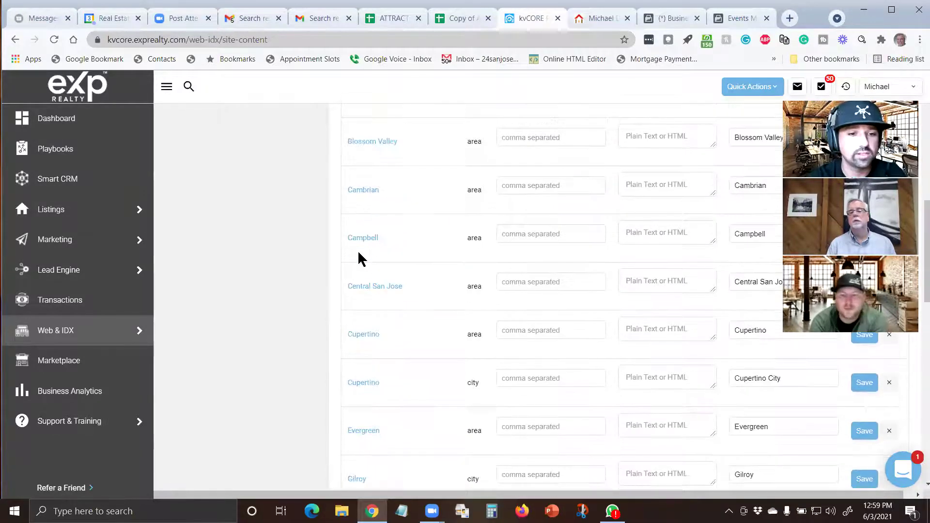
pyautogui.scroll(-4, 172, 385)
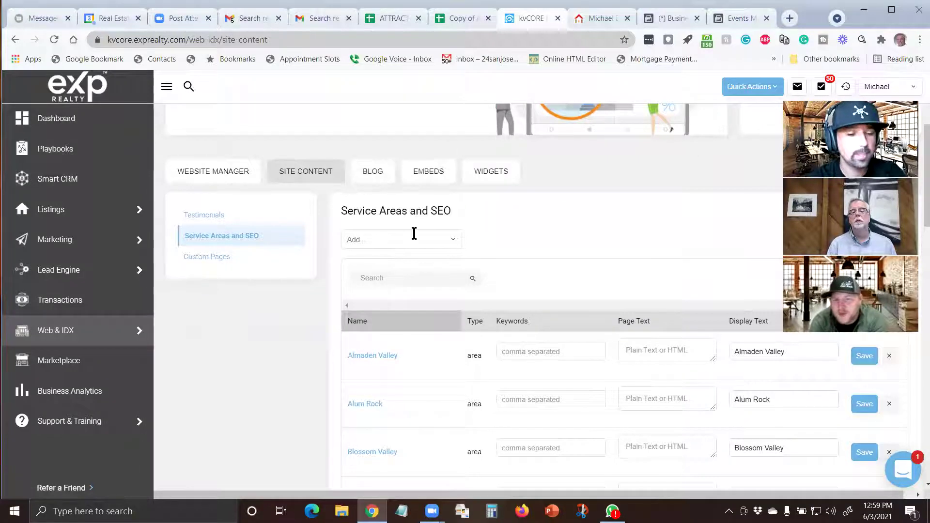
pyautogui.scroll(-4, 280, 315)
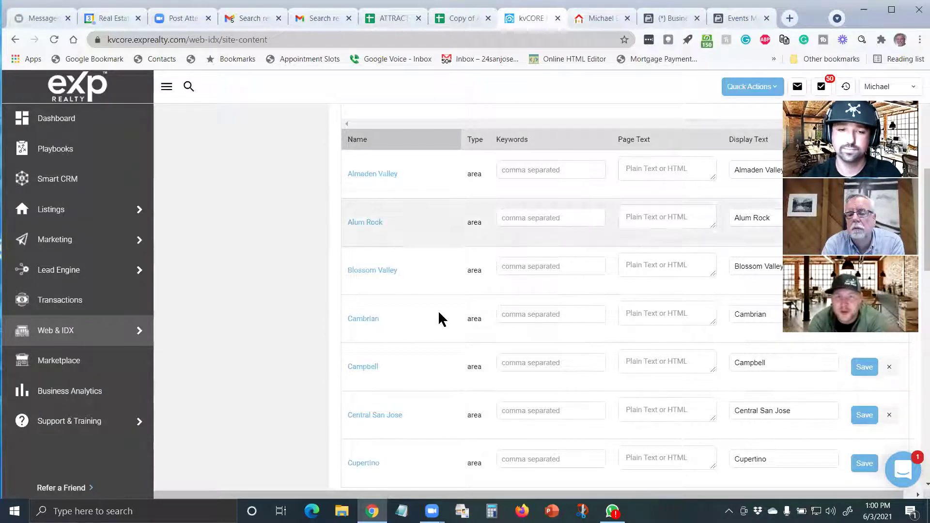
pyautogui.scroll(4, 270, 310)
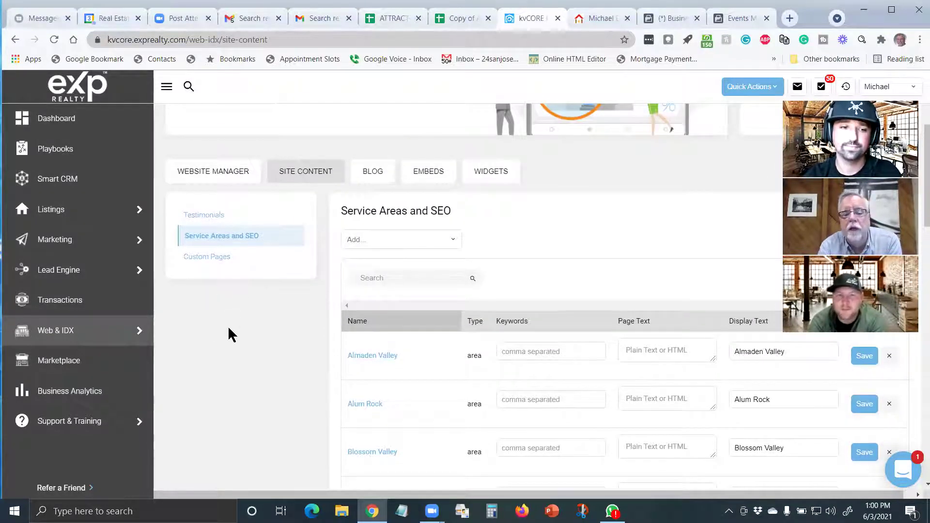
pyautogui.scroll(-1, 221, 368)
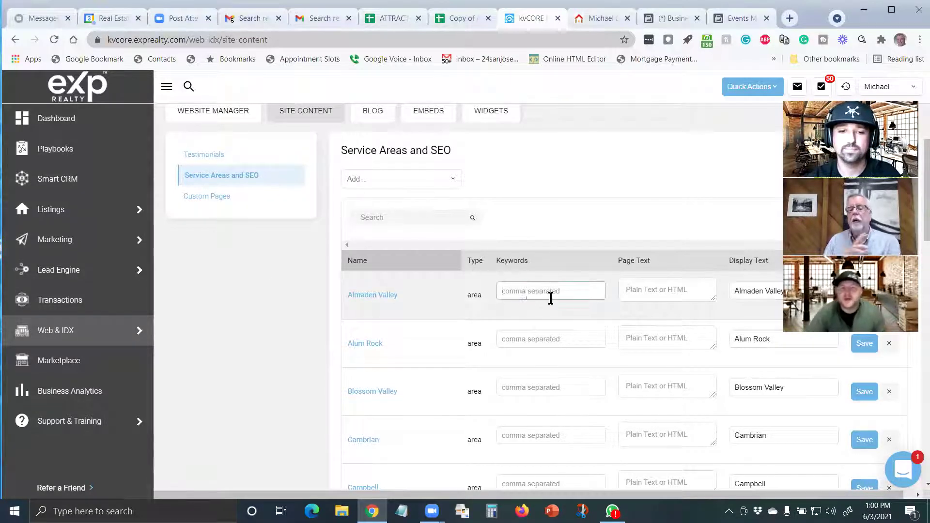
pyautogui.click(527, 291)
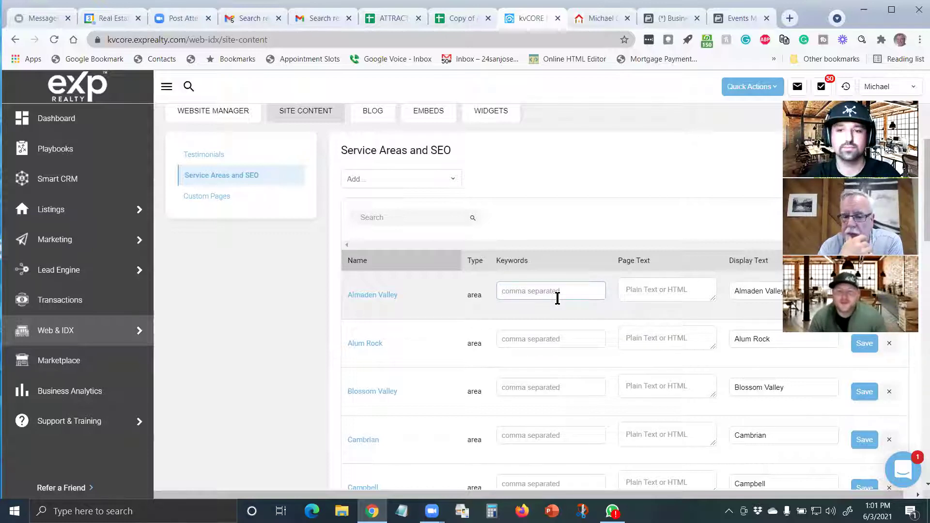
pyautogui.click(451, 180)
pyautogui.click(562, 170)
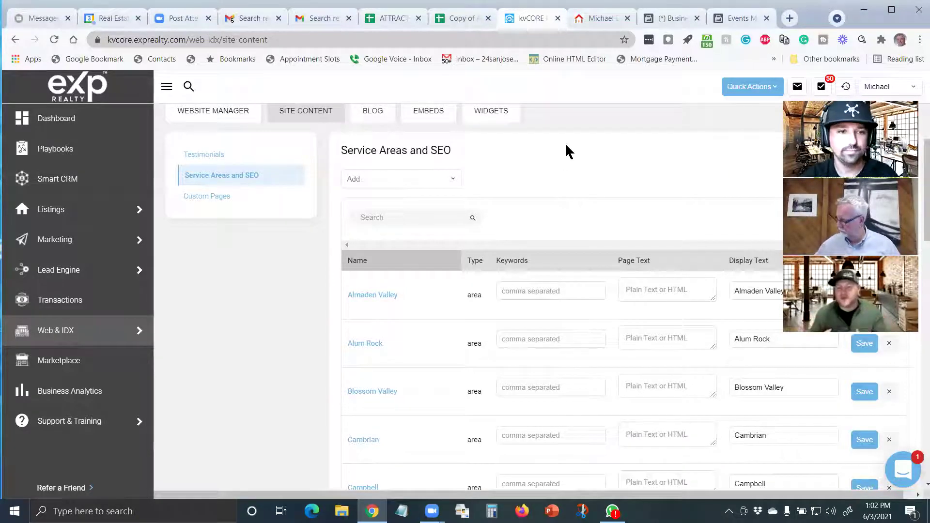
# Switch to the BLOG tab and scroll through the 11 existing blog posts
pyautogui.scroll(5, 277, 235)
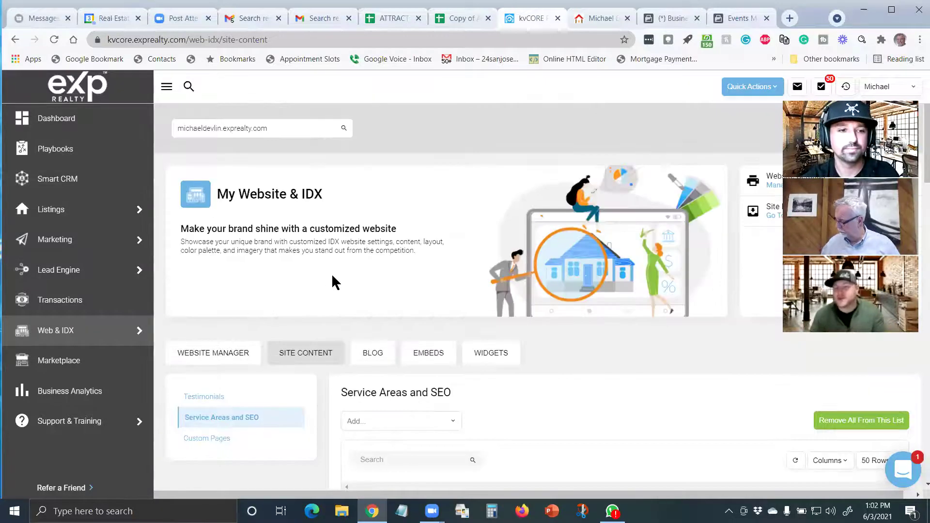
pyautogui.scroll(-1, 332, 281)
pyautogui.scroll(-1, 332, 201)
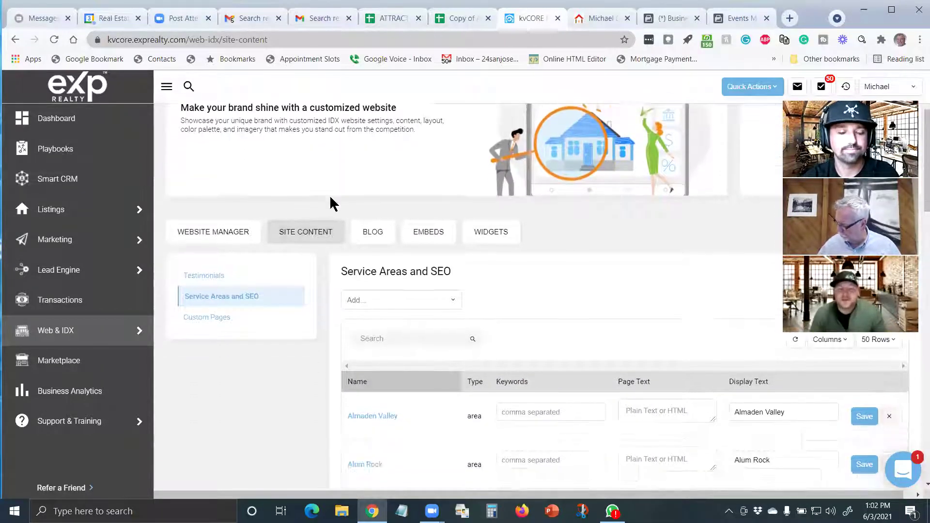
pyautogui.click(361, 235)
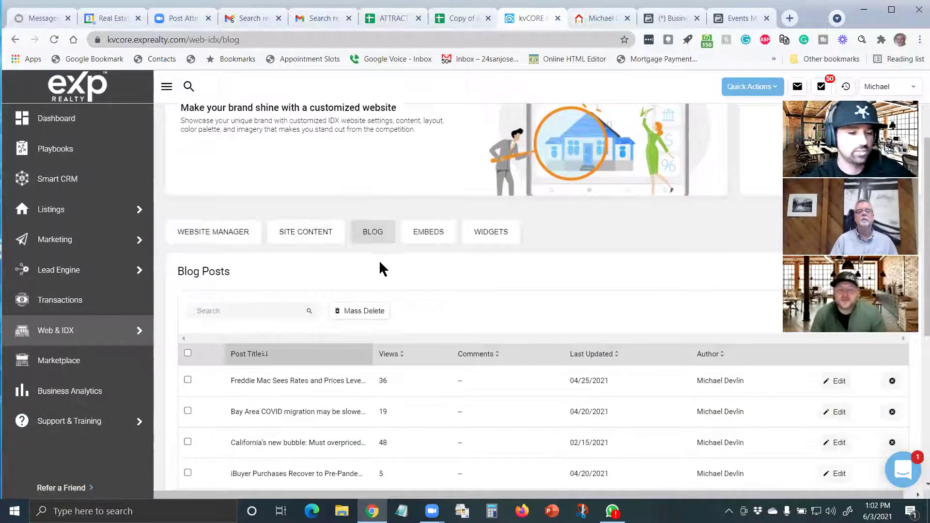
pyautogui.scroll(-4, 519, 315)
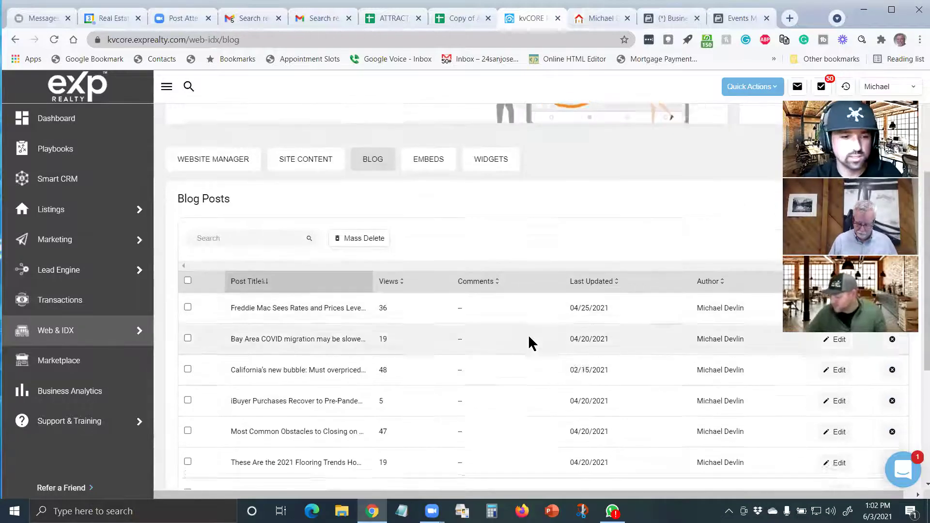
pyautogui.scroll(-3, 532, 301)
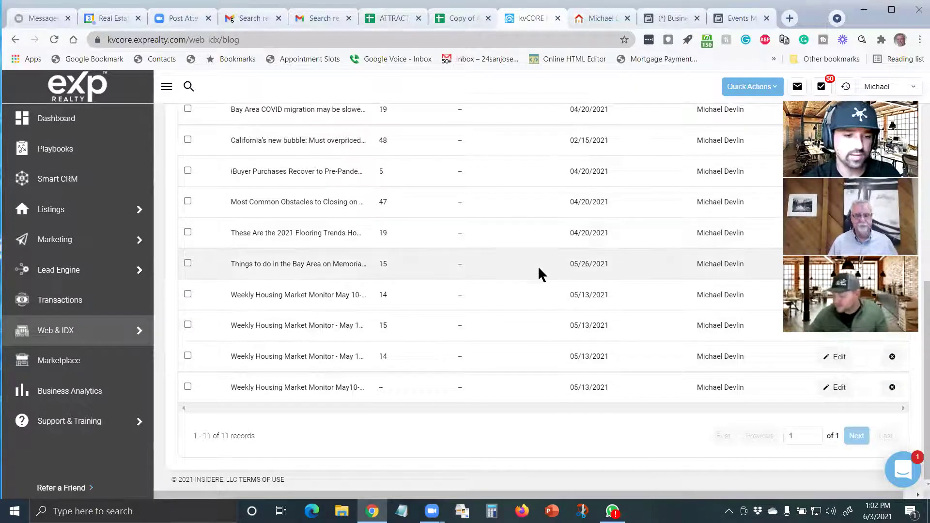
pyautogui.scroll(1, 527, 305)
pyautogui.scroll(1, 460, 324)
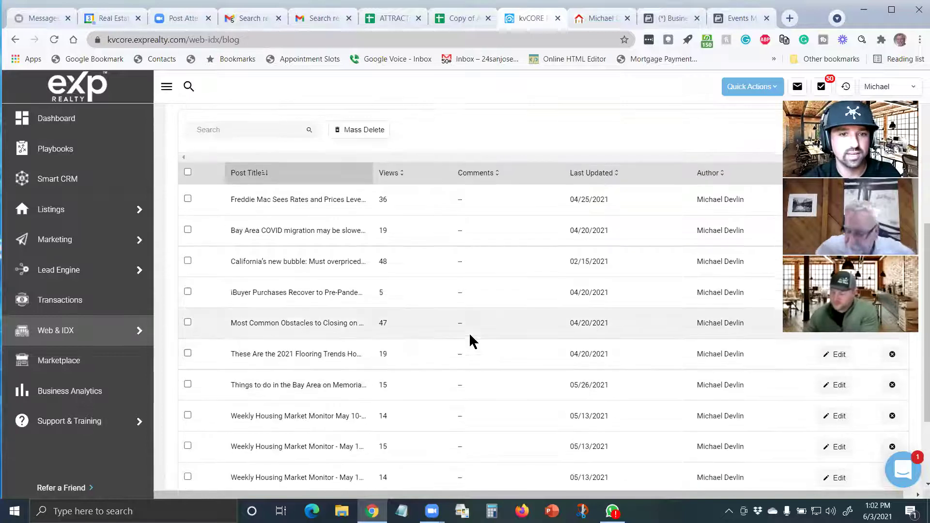
pyautogui.scroll(1, 427, 218)
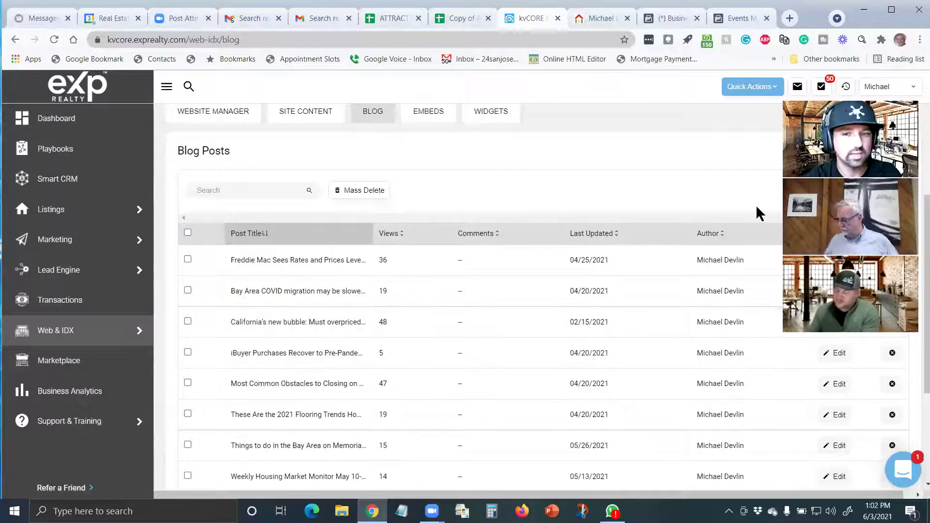
# Start a blog post, discard the empty draft, then open a fresh blank Add Blog Post form
pyautogui.click(872, 151)
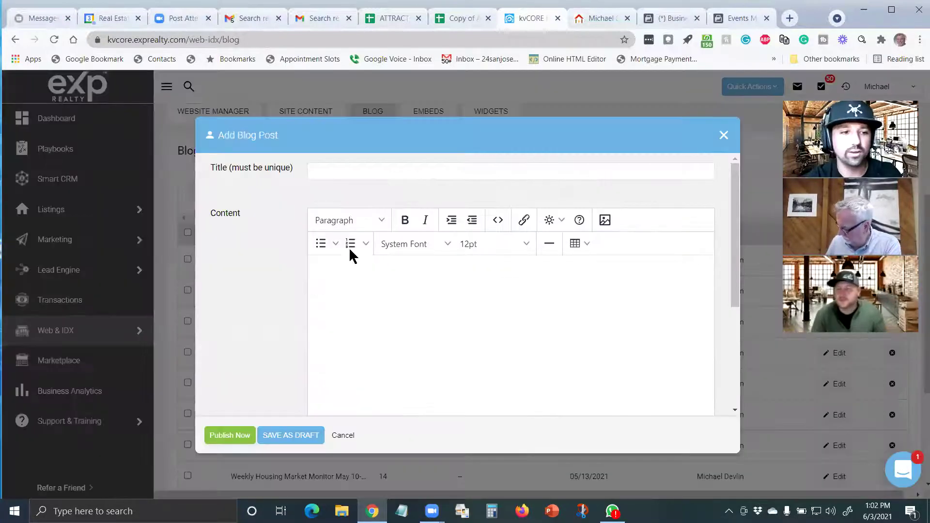
pyautogui.click(344, 278)
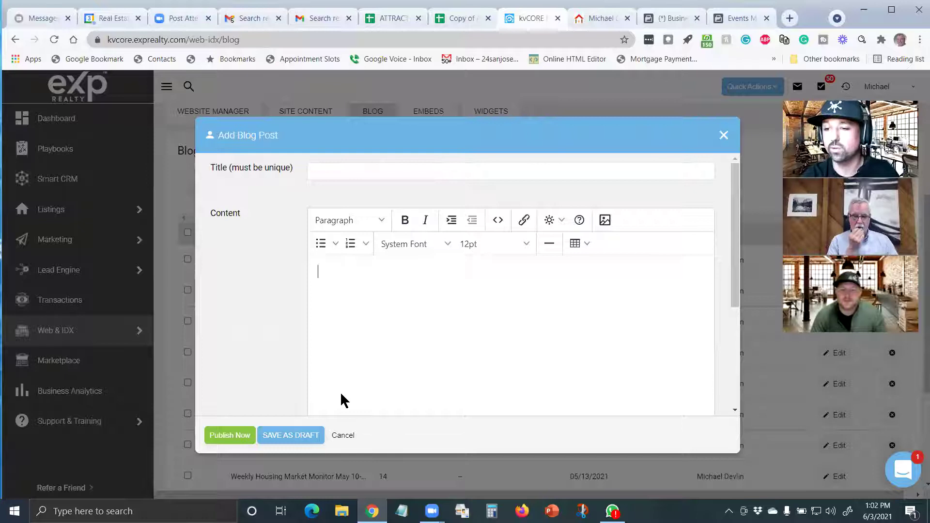
pyautogui.click(721, 137)
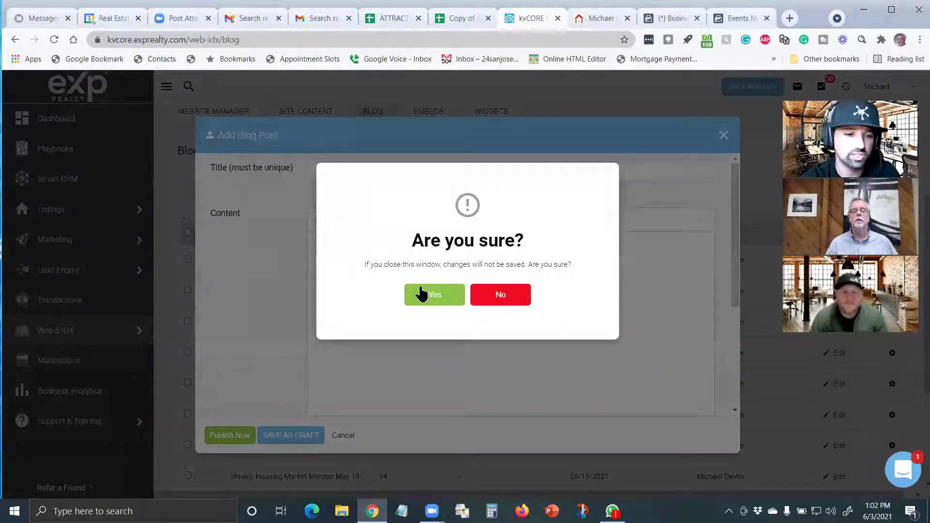
pyautogui.click(420, 293)
pyautogui.scroll(1, 443, 186)
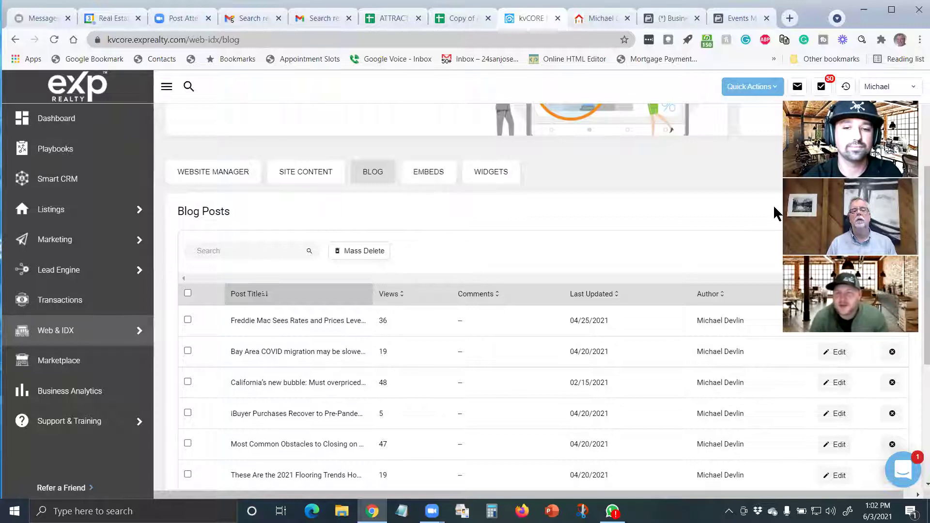
pyautogui.click(853, 211)
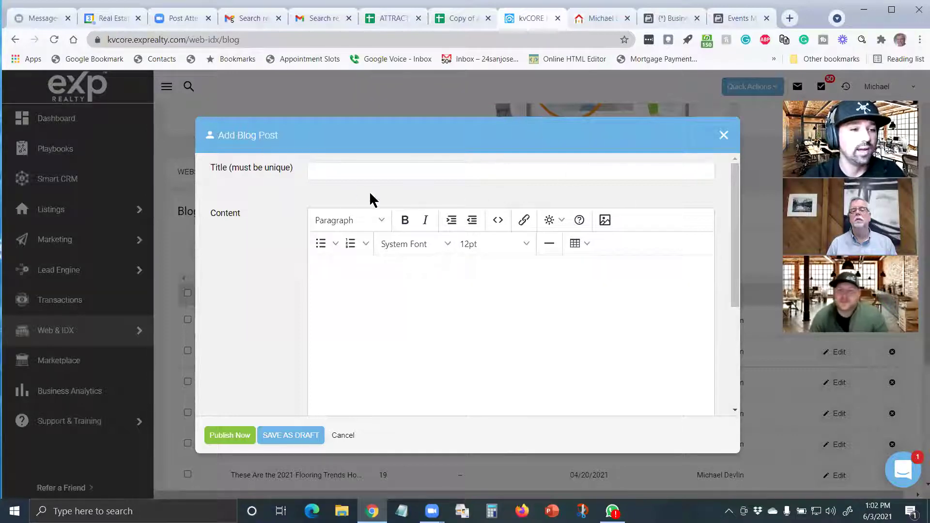
# Load youtube.com in a new browser tab
pyautogui.click(788, 19)
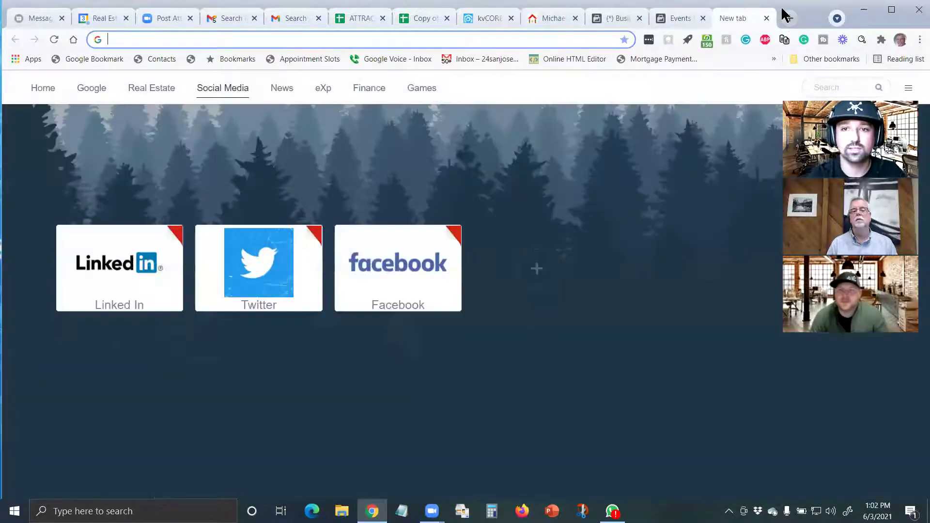
pyautogui.write('youtube.com')
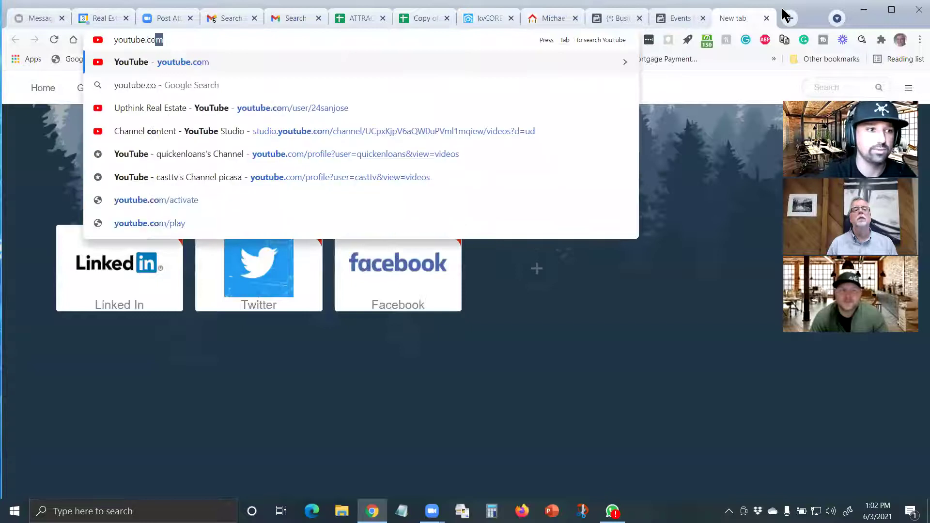
pyautogui.press('Return')
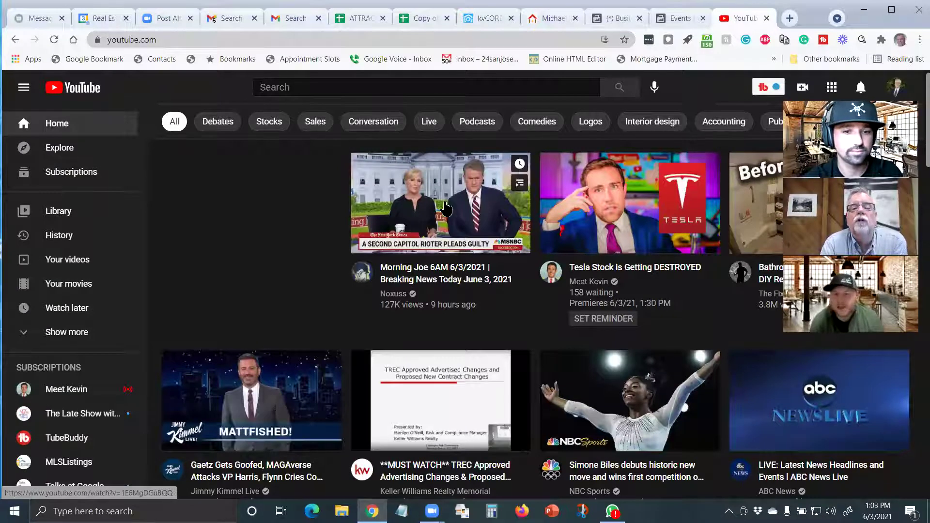
# Search YouTube for 'upthink real estate'
pyautogui.click(427, 86)
pyautogui.write('r')
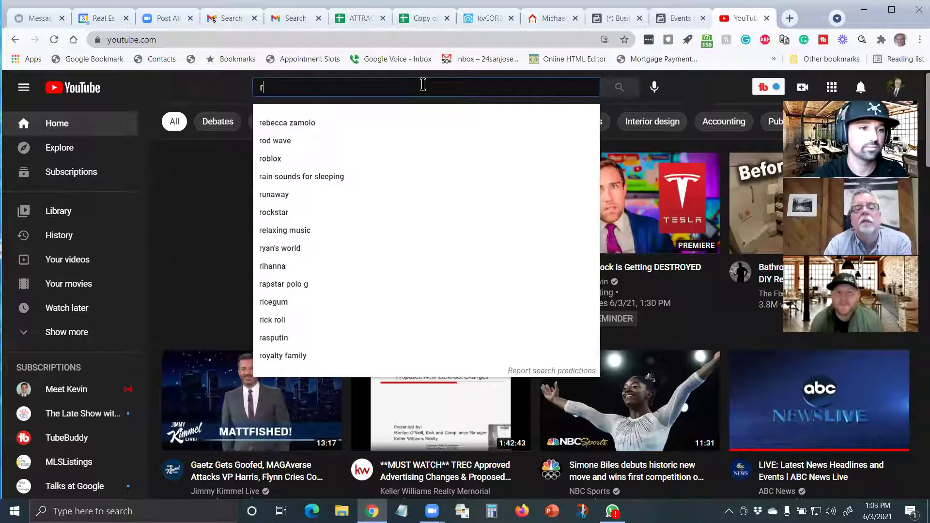
pyautogui.press('BackSpace')
pyautogui.write('upthink')
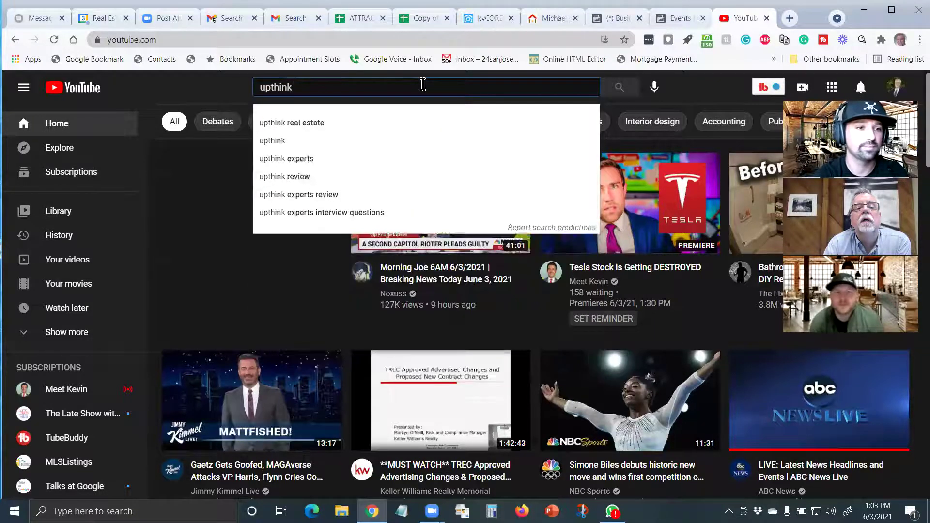
pyautogui.write(' real estate')
pyautogui.press('Return')
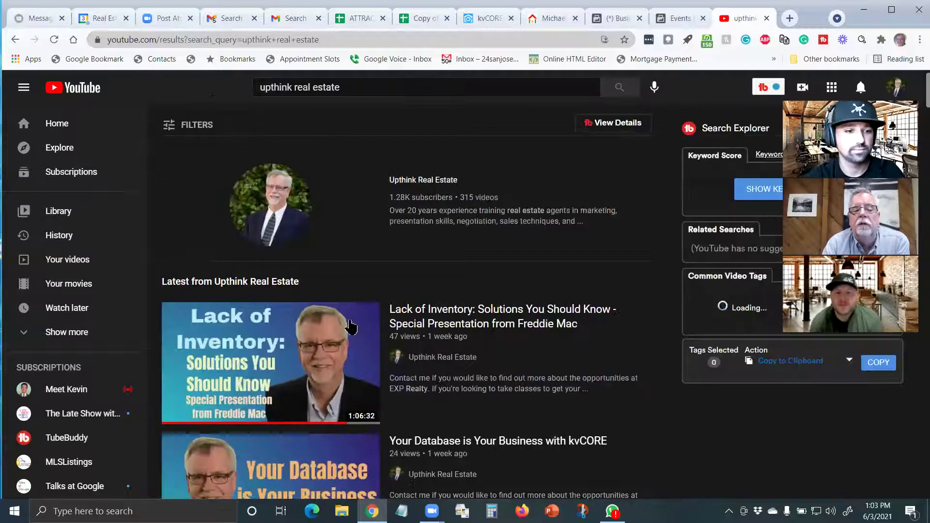
# Copy the embed code of the Lack of Inventory video from its Share options
pyautogui.click(463, 312)
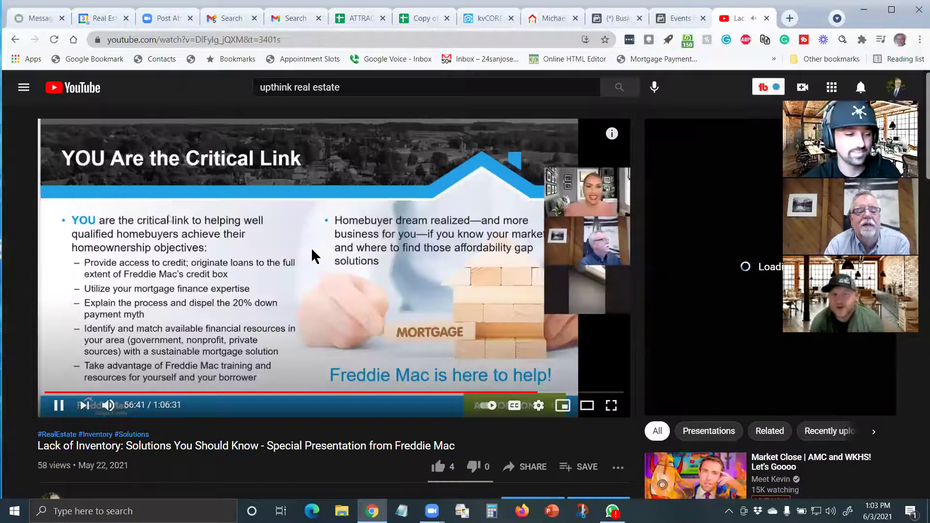
pyautogui.click(368, 278)
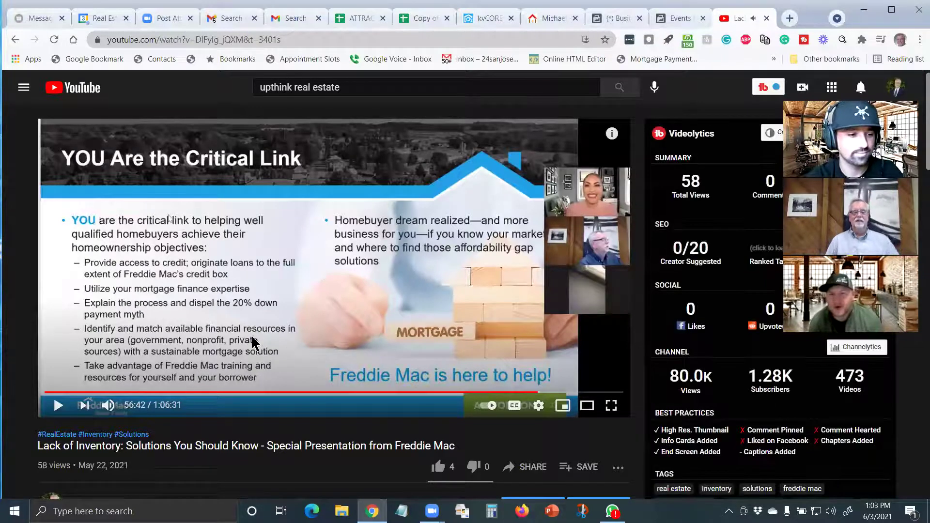
pyautogui.scroll(-2, 324, 435)
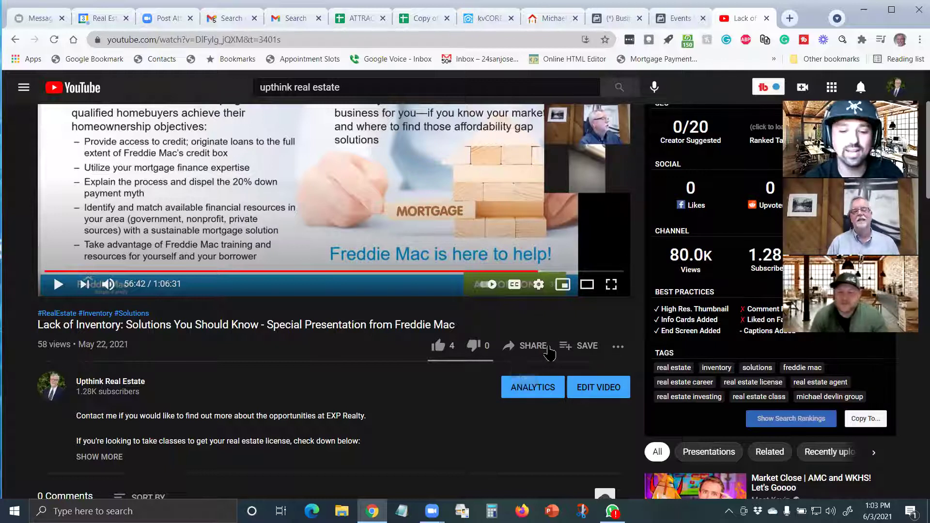
pyautogui.click(532, 348)
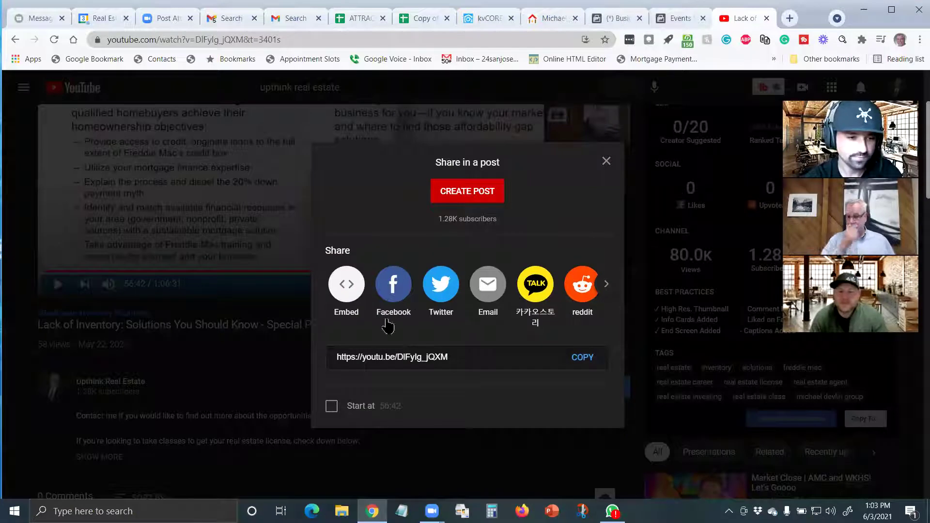
pyautogui.click(357, 292)
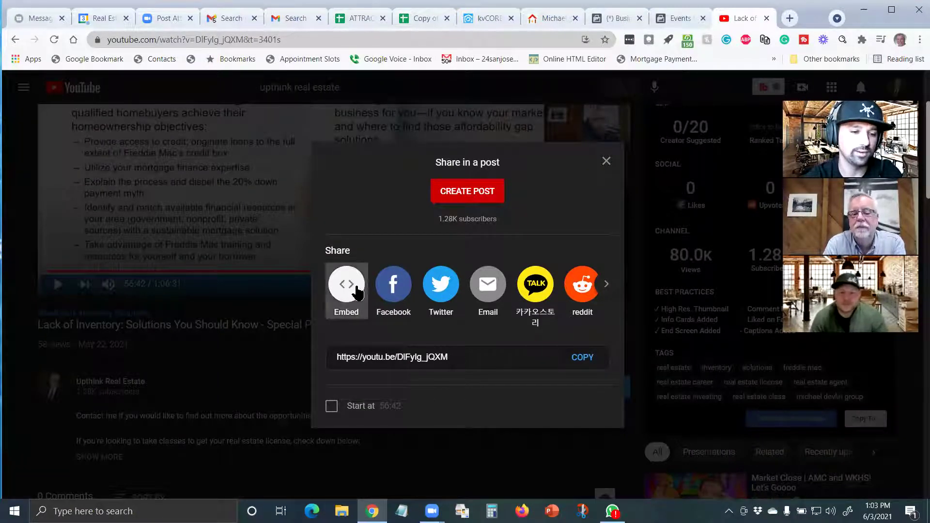
pyautogui.scroll(-1, 700, 315)
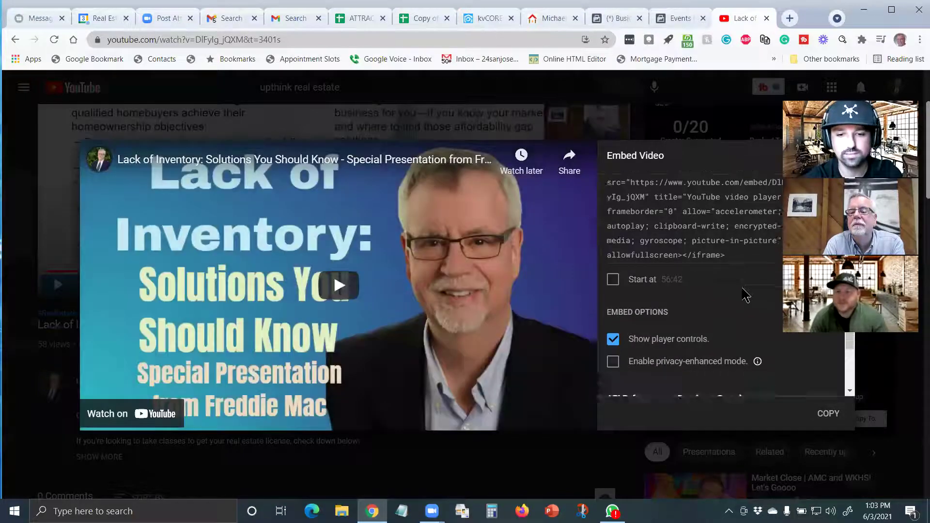
pyautogui.click(829, 413)
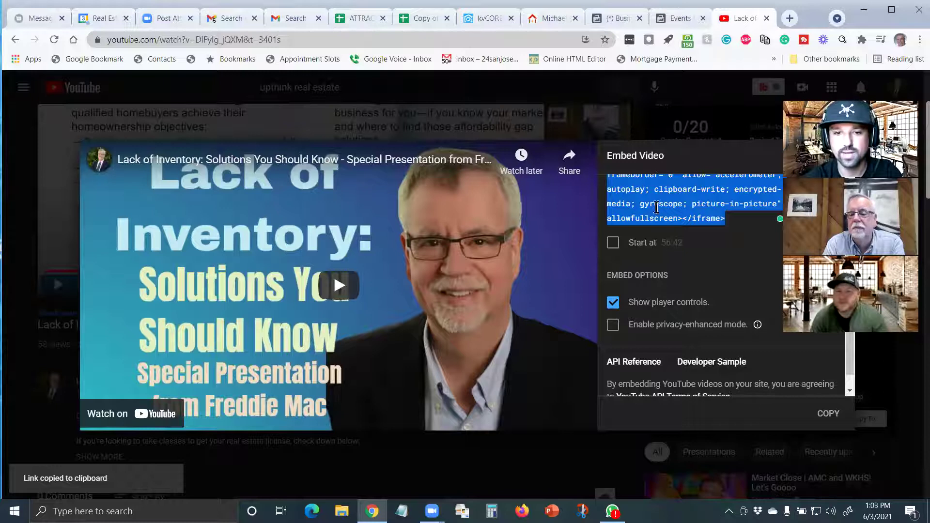
# Paste the embed code into the kvCORE blog post's source code editor
pyautogui.click(484, 19)
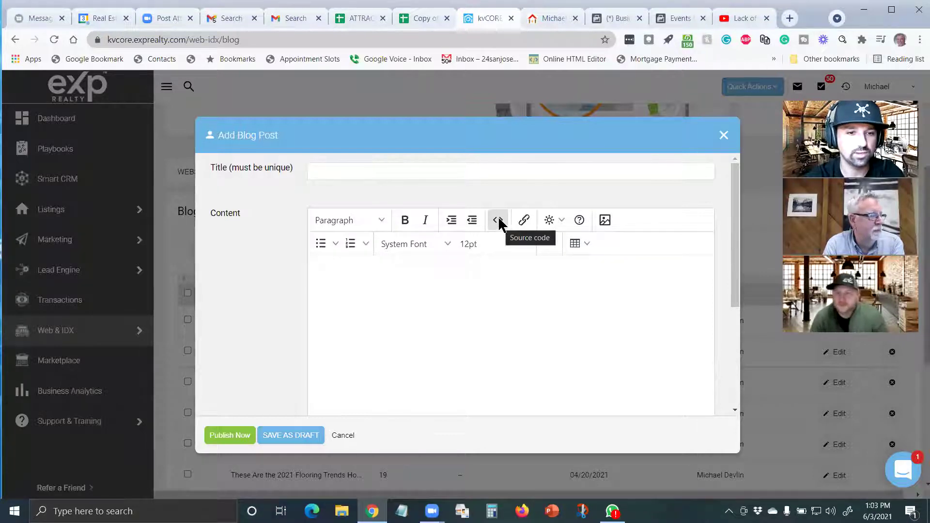
pyautogui.click(502, 224)
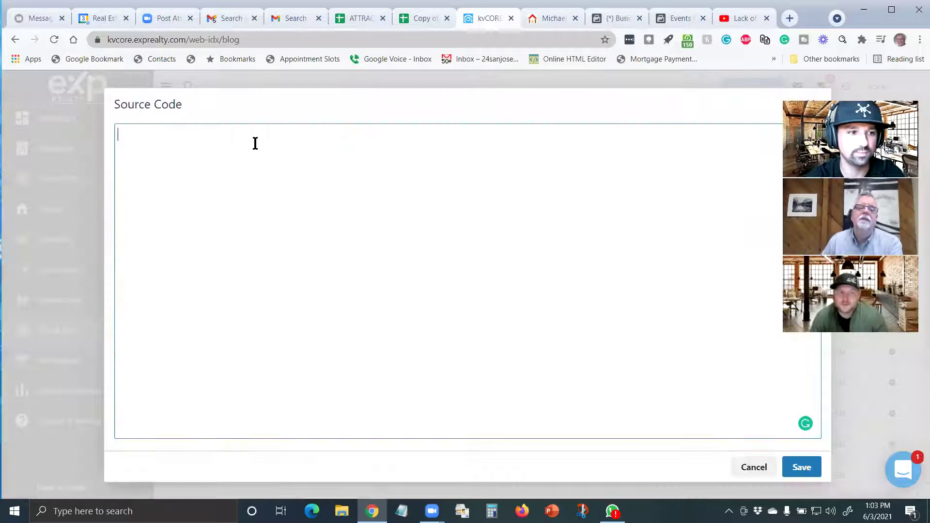
pyautogui.hotkey('ctrl', 'v')
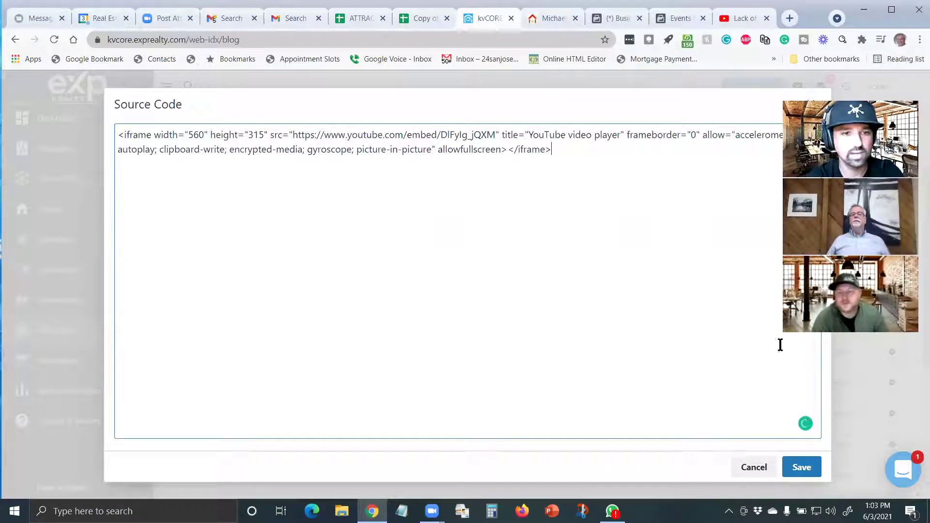
# Save the source code so the Lack of Inventory video player shows in the post content
pyautogui.click(802, 468)
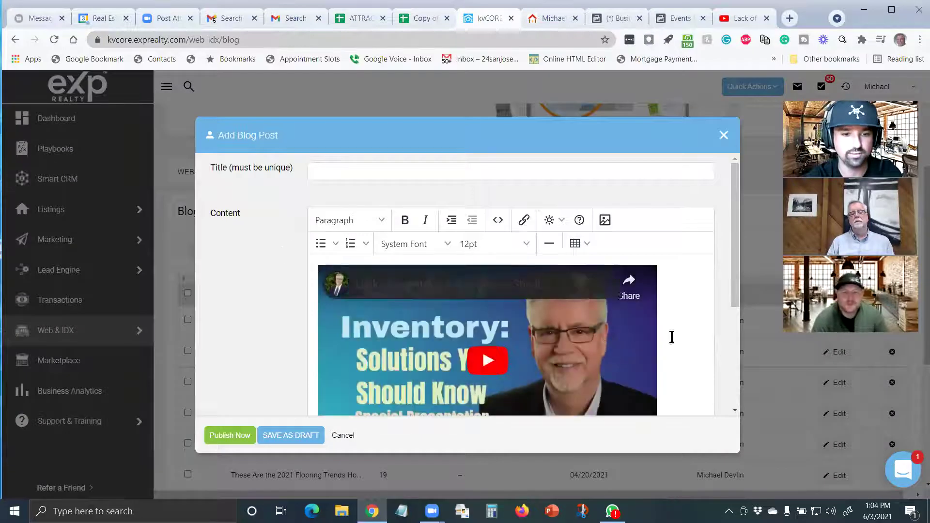
pyautogui.scroll(-2, 682, 335)
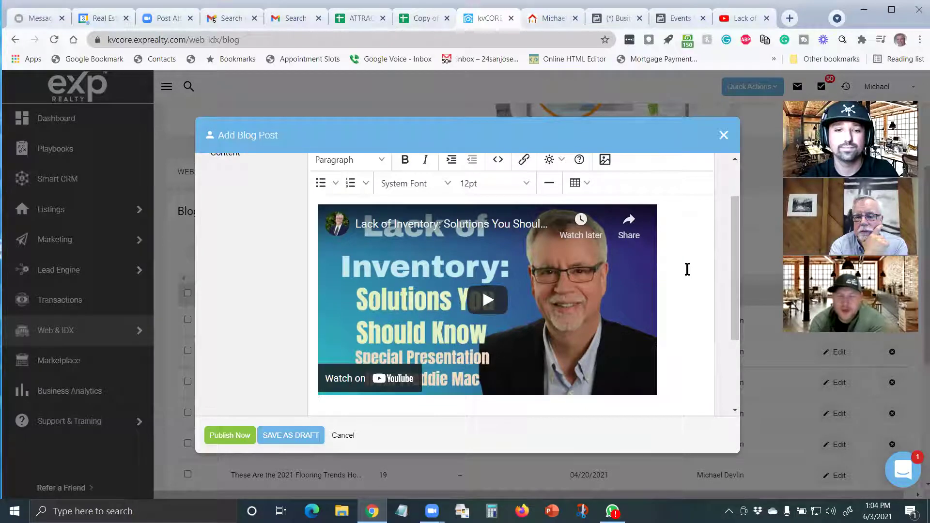
pyautogui.scroll(-1, 687, 266)
pyautogui.scroll(1, 680, 275)
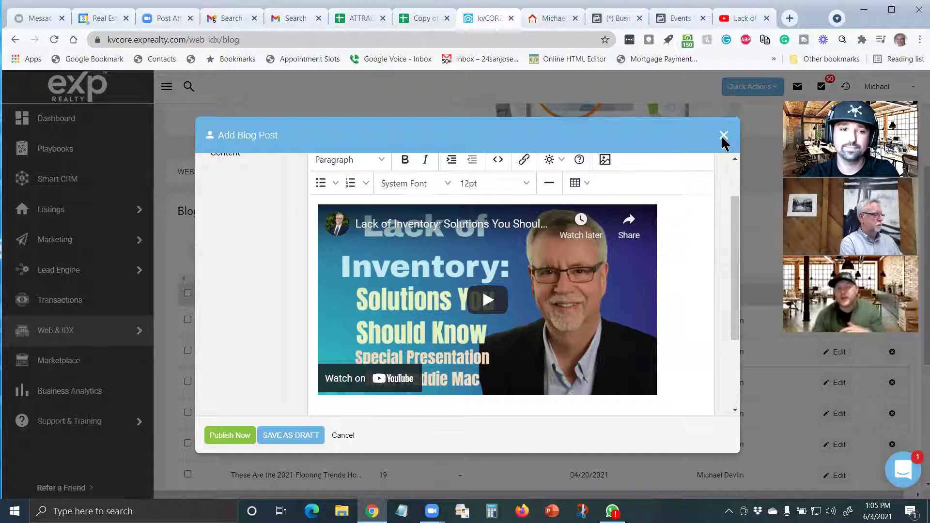
# Close the Add Blog Post editor and confirm discarding the unsaved post
pyautogui.click(723, 138)
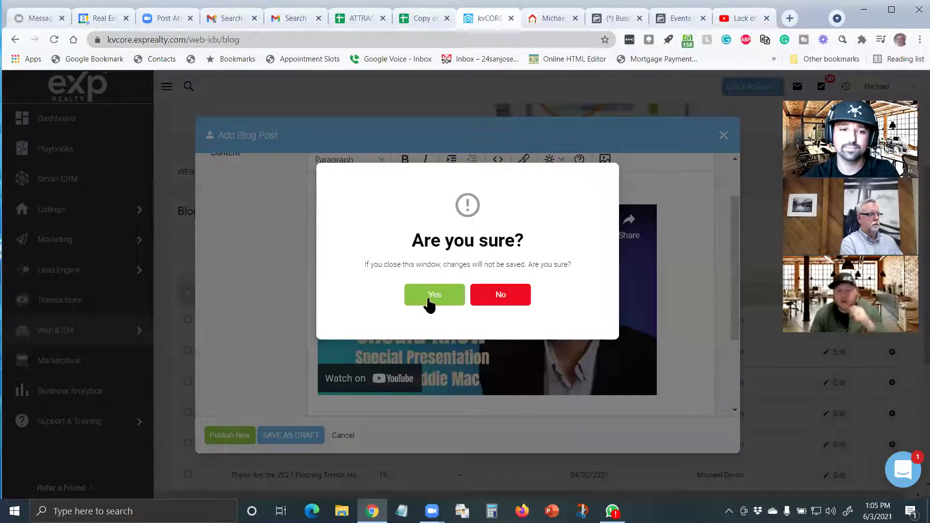
pyautogui.click(426, 299)
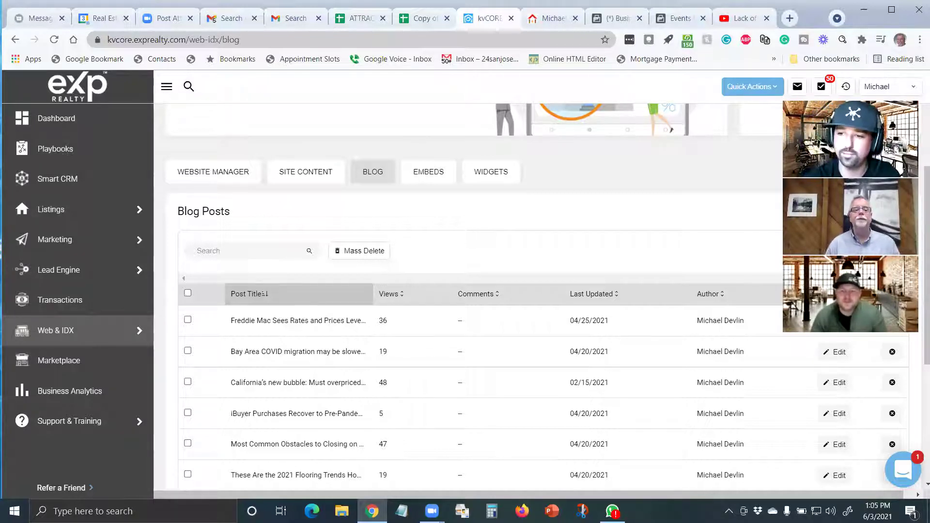
# Go to the Embeds page and highlight the Website QR Code heading
pyautogui.click(438, 176)
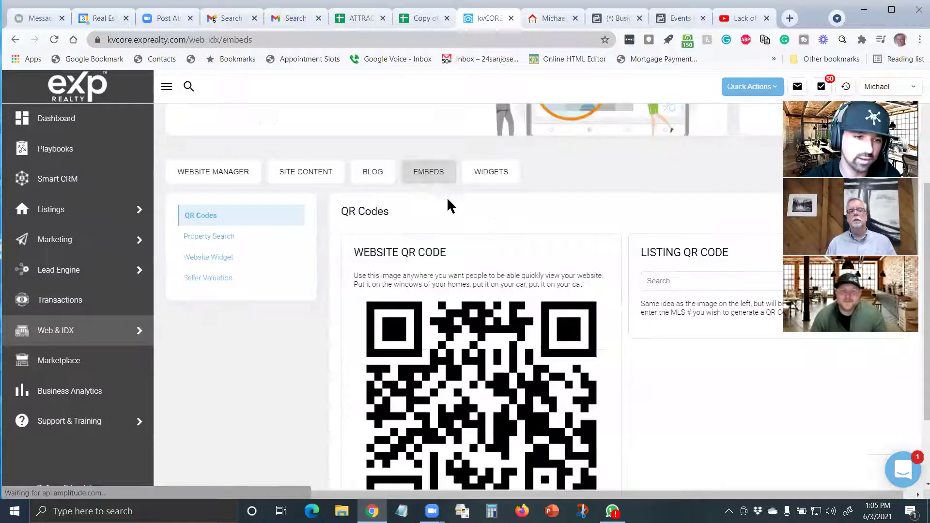
pyautogui.scroll(-1, 324, 227)
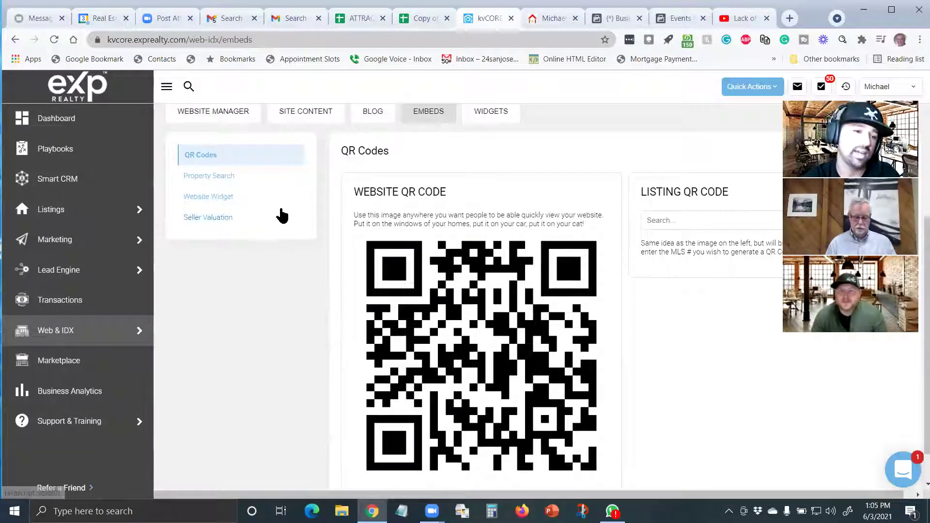
pyautogui.moveTo(354, 191); pyautogui.dragTo(477, 202)
pyautogui.click(491, 190)
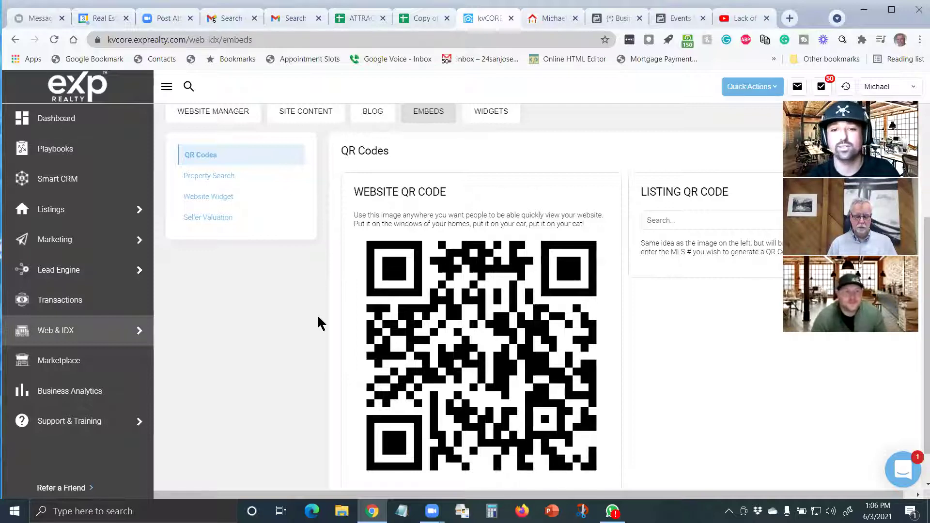
# Point out the Listing QR Code section and its listing search field
pyautogui.moveTo(640, 192); pyautogui.dragTo(612, 182)
pyautogui.click(731, 192)
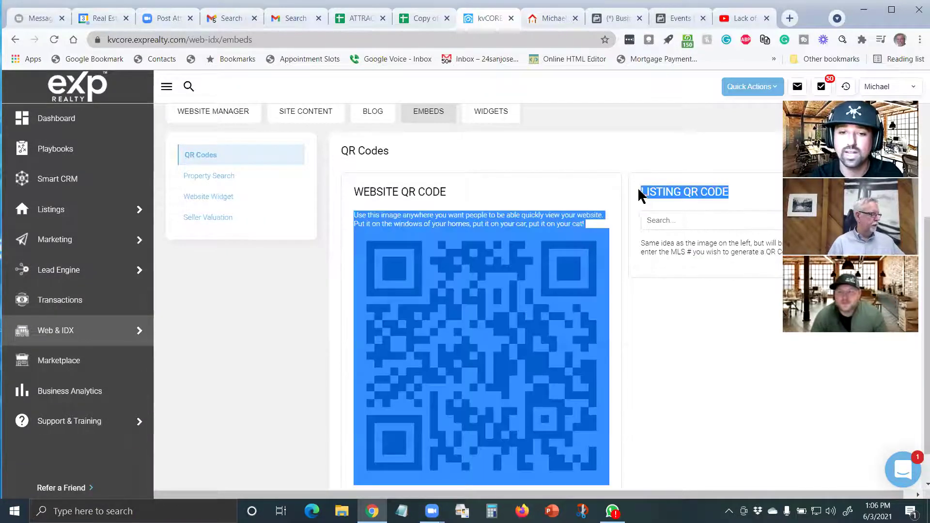
pyautogui.click(641, 191)
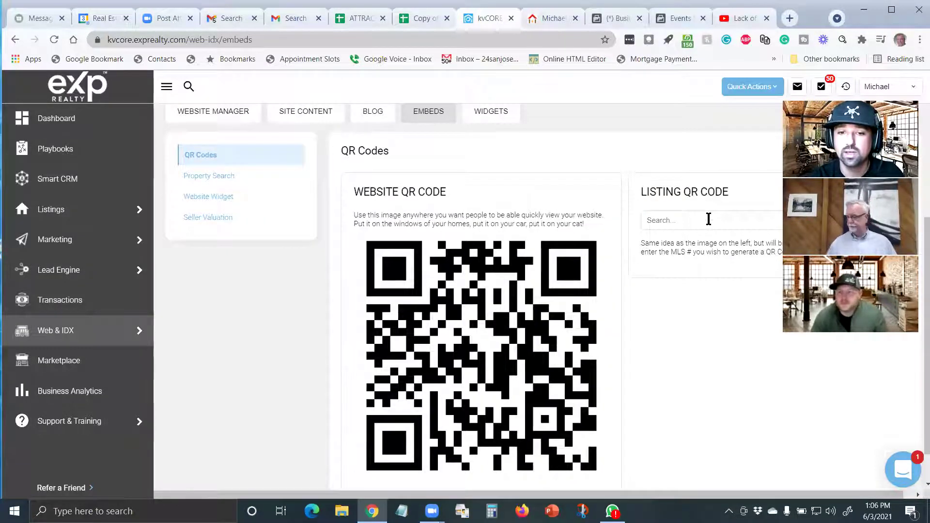
pyautogui.click(684, 219)
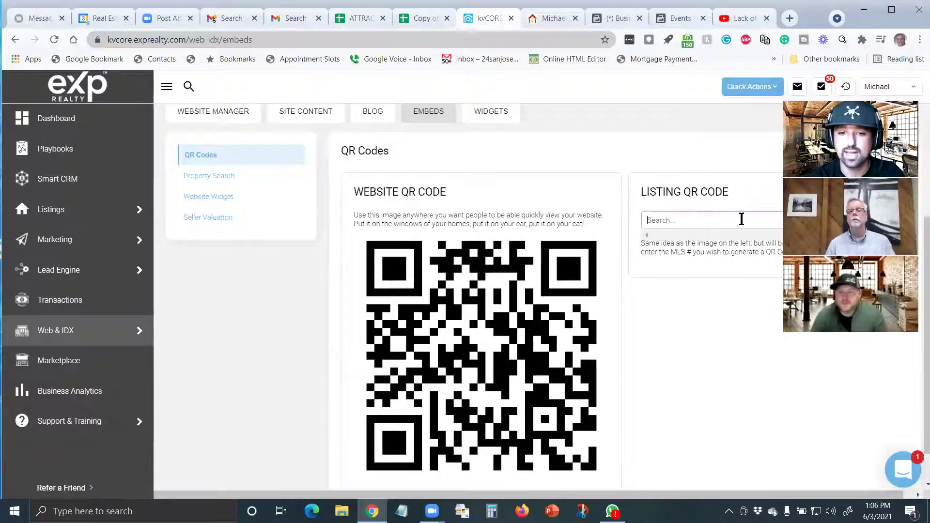
pyautogui.click(722, 245)
pyautogui.moveTo(640, 192); pyautogui.dragTo(748, 194)
pyautogui.click(748, 194)
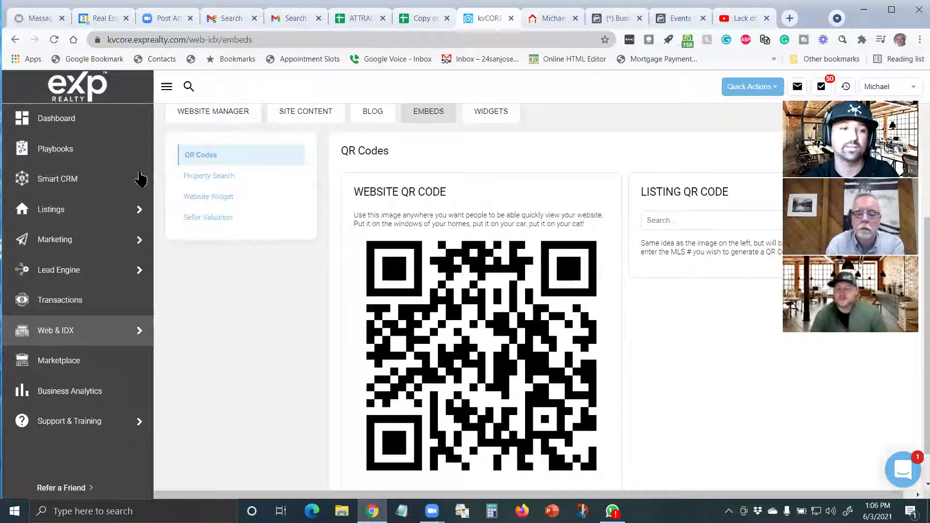
# Show the Property Search widget embed code and highlight its heading
pyautogui.click(209, 179)
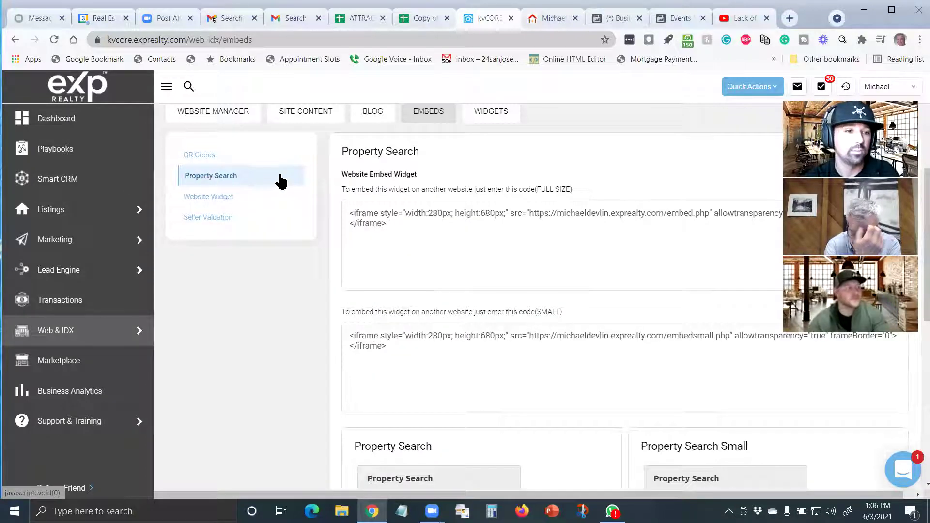
pyautogui.moveTo(338, 148); pyautogui.dragTo(513, 156)
pyautogui.click(428, 160)
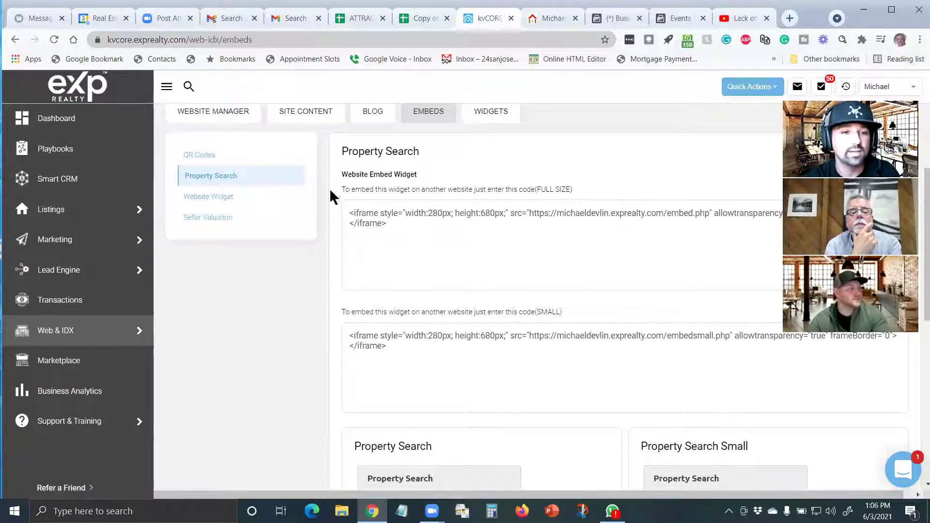
pyautogui.scroll(-8, 446, 339)
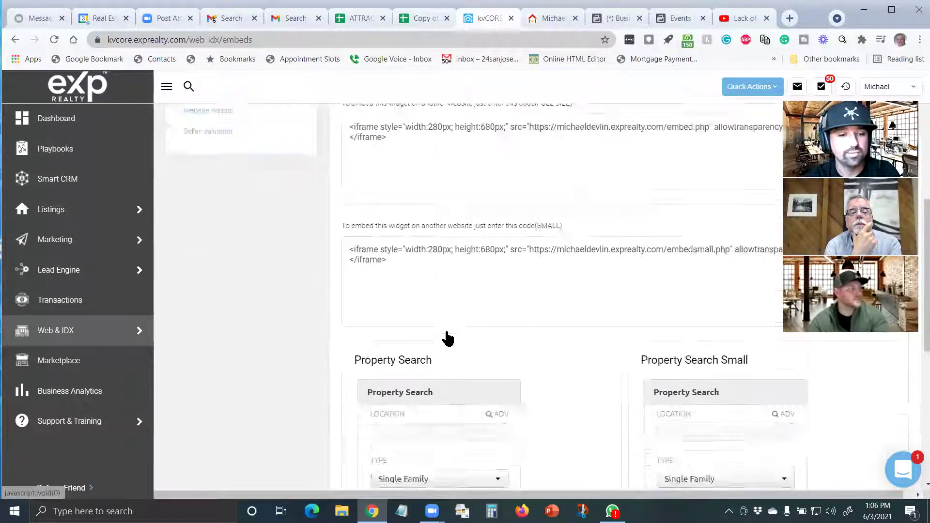
pyautogui.scroll(1, 523, 295)
pyautogui.scroll(1, 524, 299)
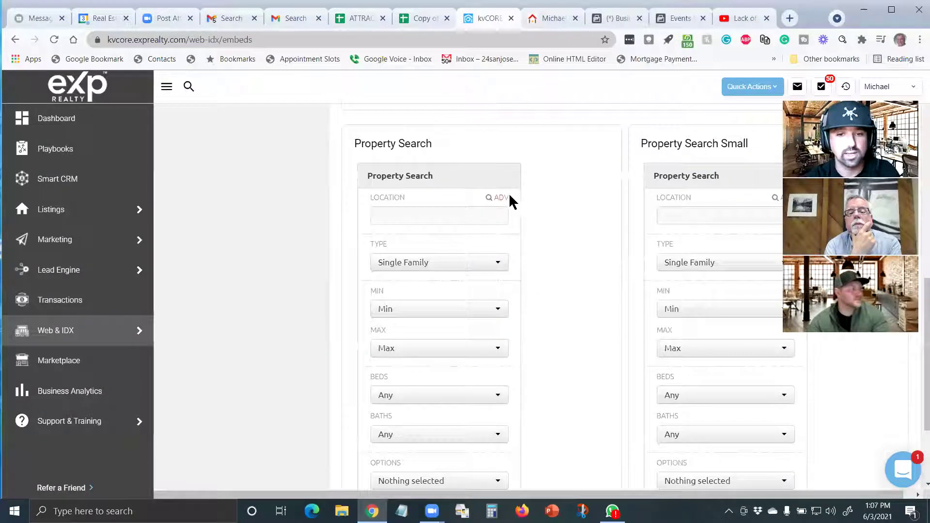
pyautogui.moveTo(349, 144); pyautogui.dragTo(503, 167)
pyautogui.click(562, 164)
# Switch to the Website Widget embed code with its Quick Search preview
pyautogui.scroll(-3, 549, 281)
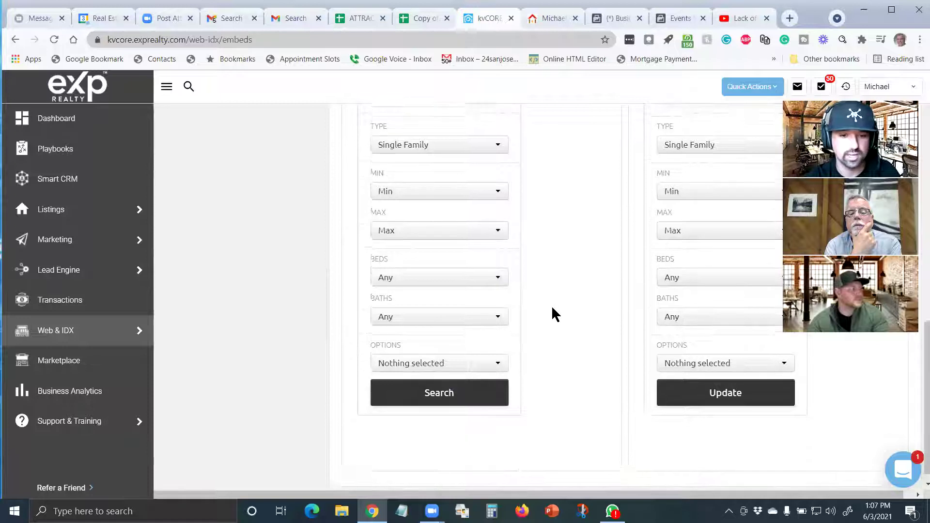
pyautogui.scroll(3, 551, 305)
pyautogui.scroll(6, 201, 155)
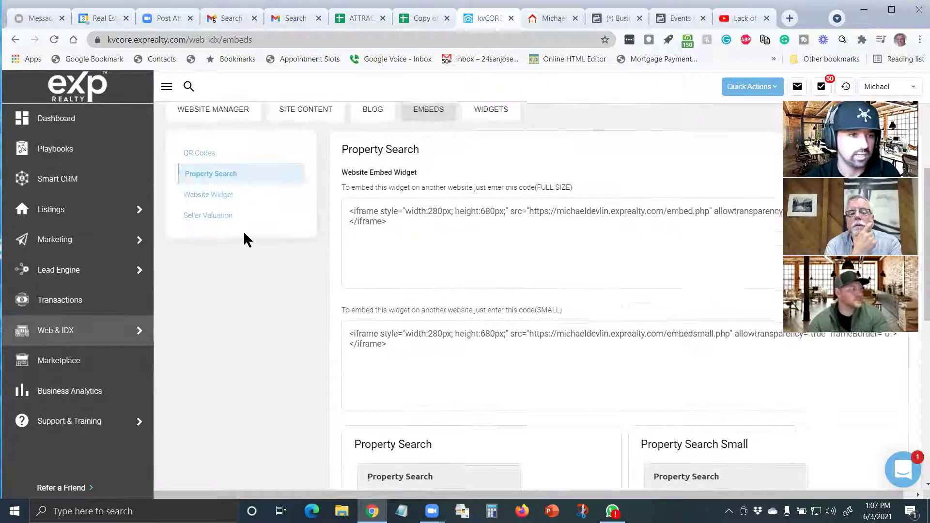
pyautogui.click(206, 195)
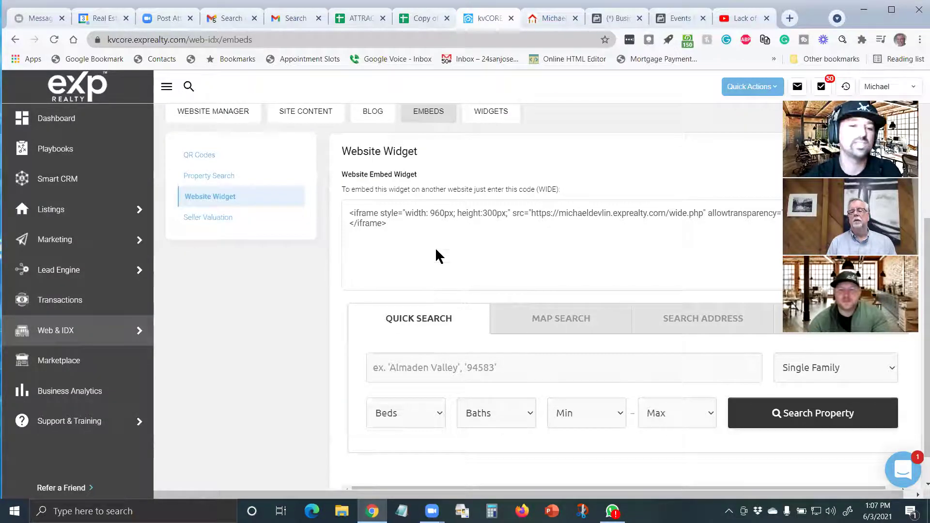
# Show the Seller Valuation sellembed code and its Get Value address preview
pyautogui.click(204, 217)
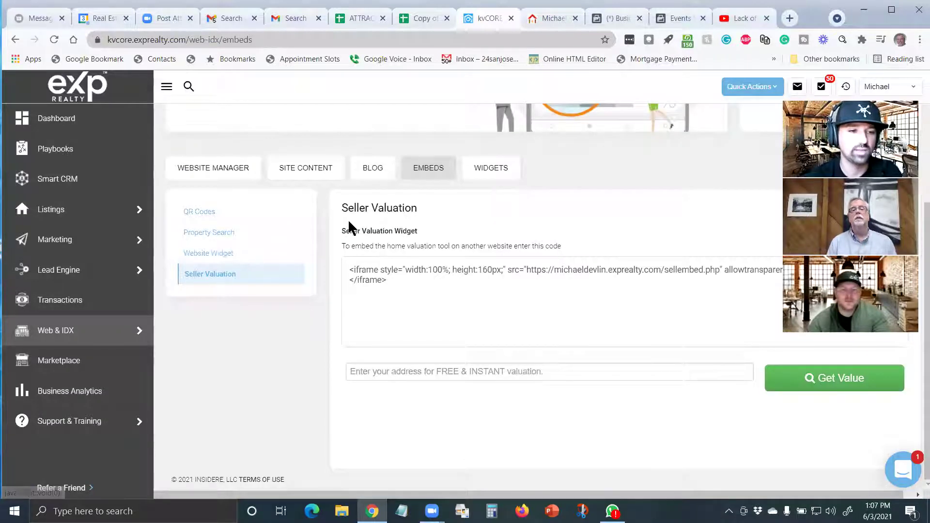
pyautogui.moveTo(348, 208); pyautogui.dragTo(485, 211)
pyautogui.click(483, 207)
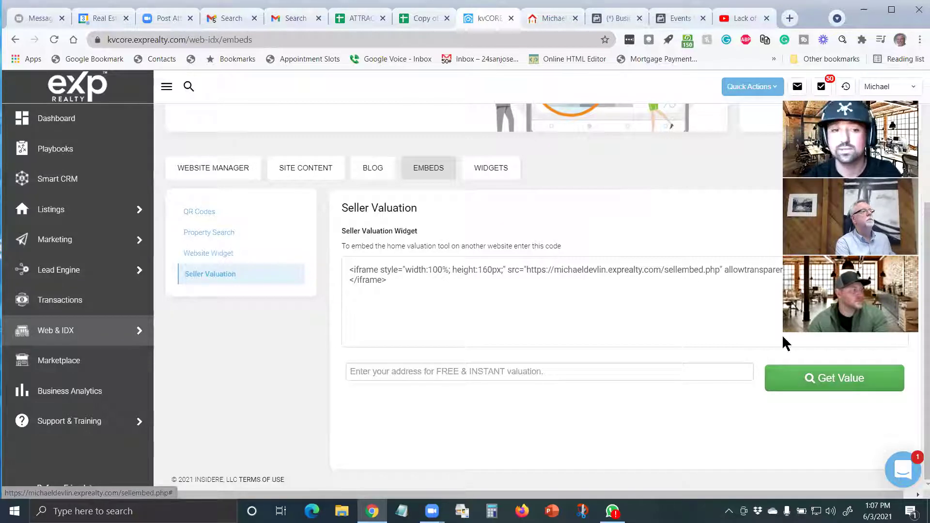
# Go to the Widgets page and scroll to the Widget Library and My Homepage Widgets
pyautogui.click(493, 177)
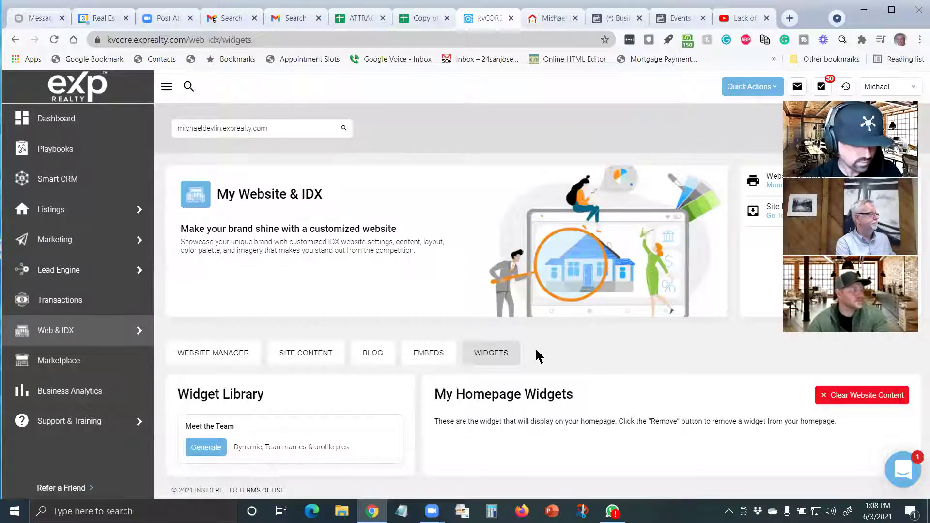
pyautogui.scroll(-6, 552, 339)
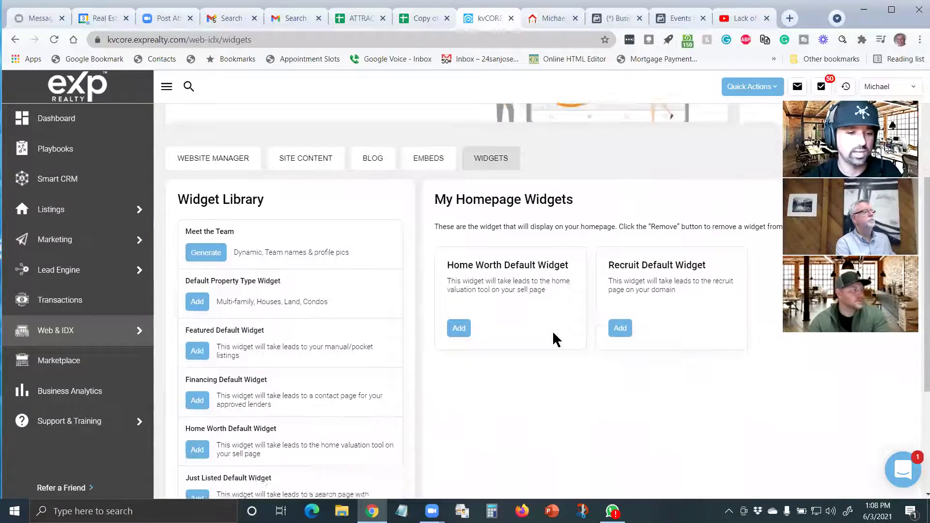
pyautogui.scroll(-1, 516, 302)
pyautogui.scroll(1, 504, 263)
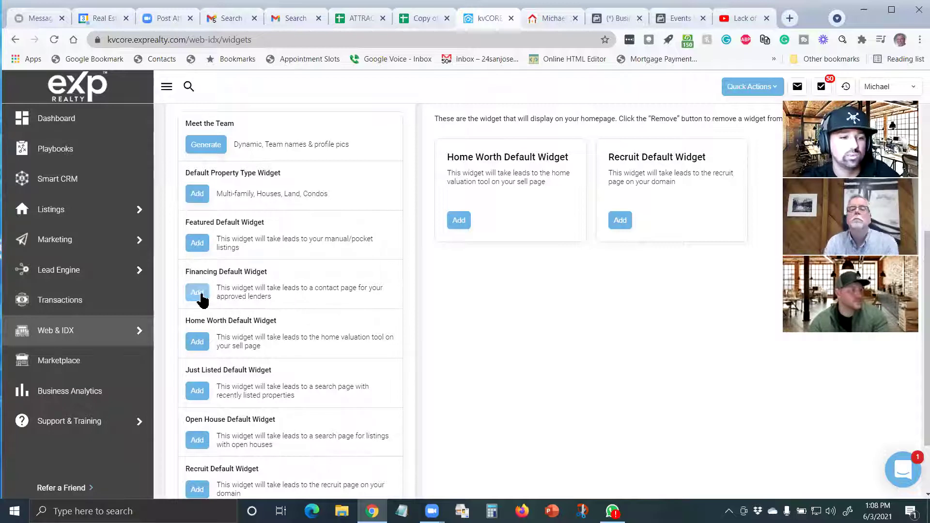
pyautogui.click(547, 19)
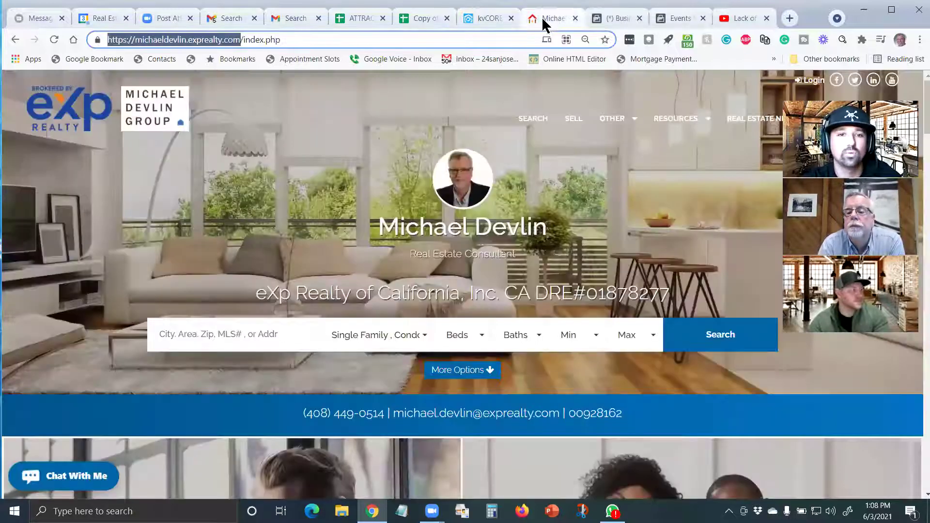
pyautogui.scroll(-1, 525, 353)
pyautogui.scroll(-6, 344, 431)
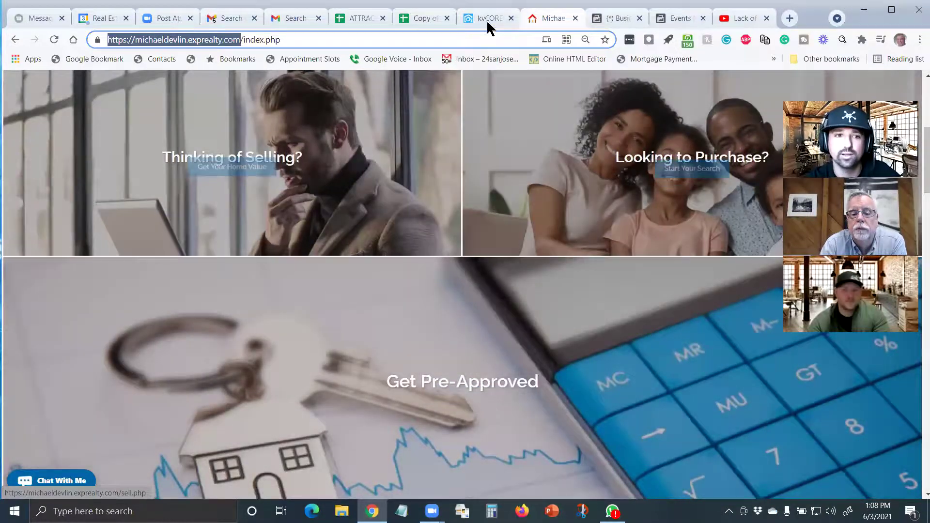
pyautogui.click(486, 19)
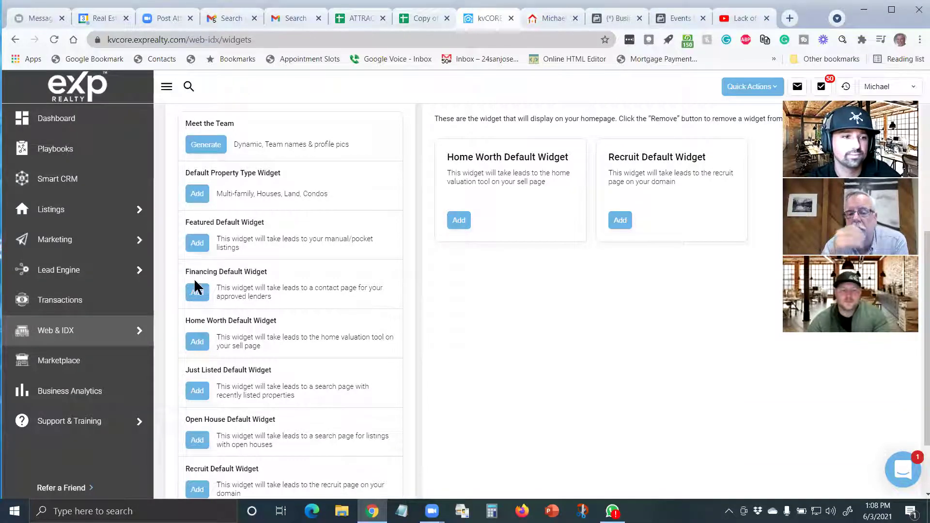
# Add Just Listed Default Widget and Open House Default Widget from the Widget Library
pyautogui.scroll(-2, 216, 357)
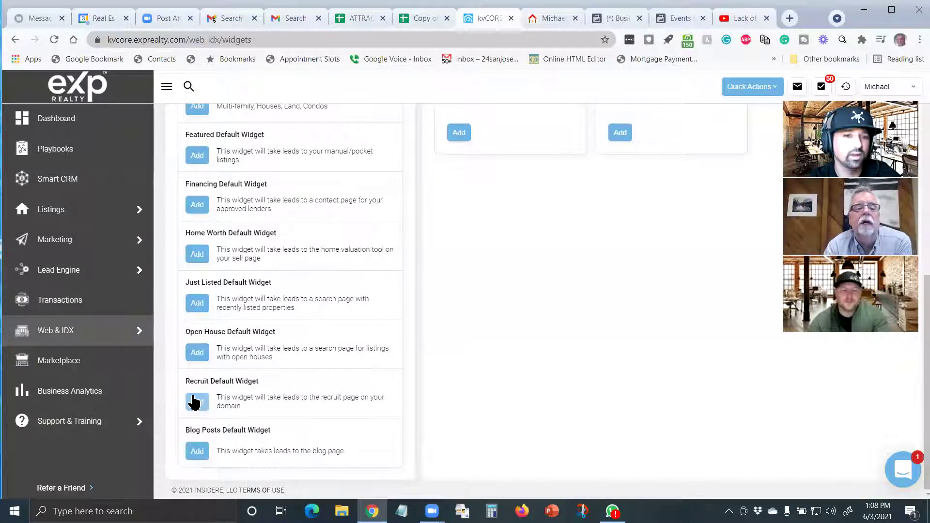
pyautogui.scroll(3, 387, 421)
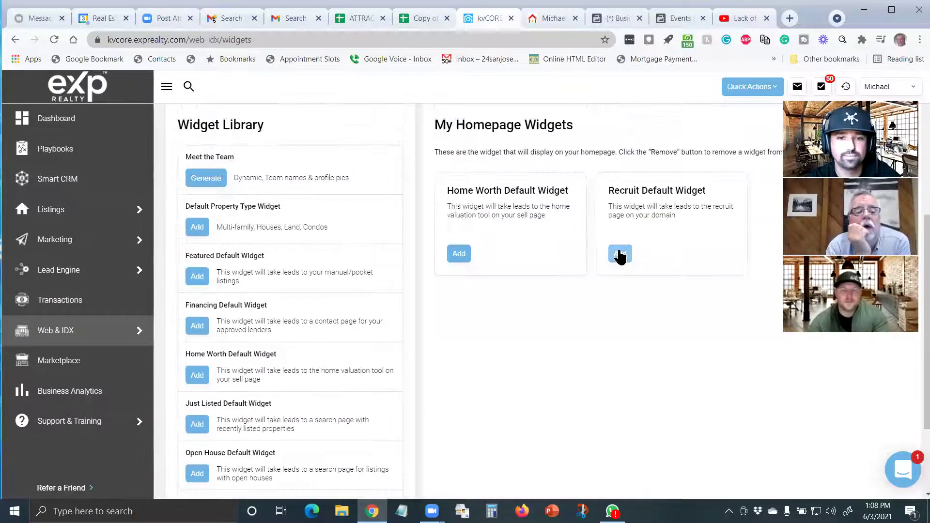
pyautogui.scroll(-1, 202, 378)
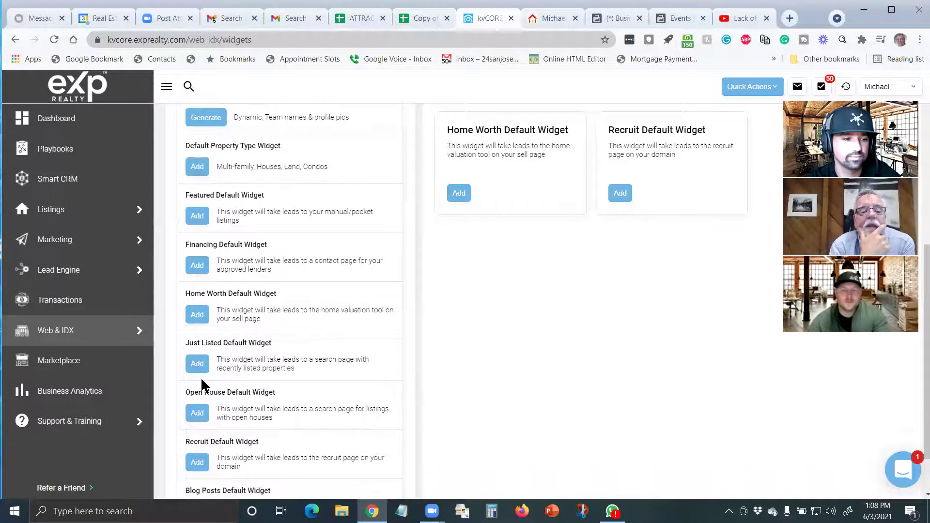
pyautogui.click(199, 365)
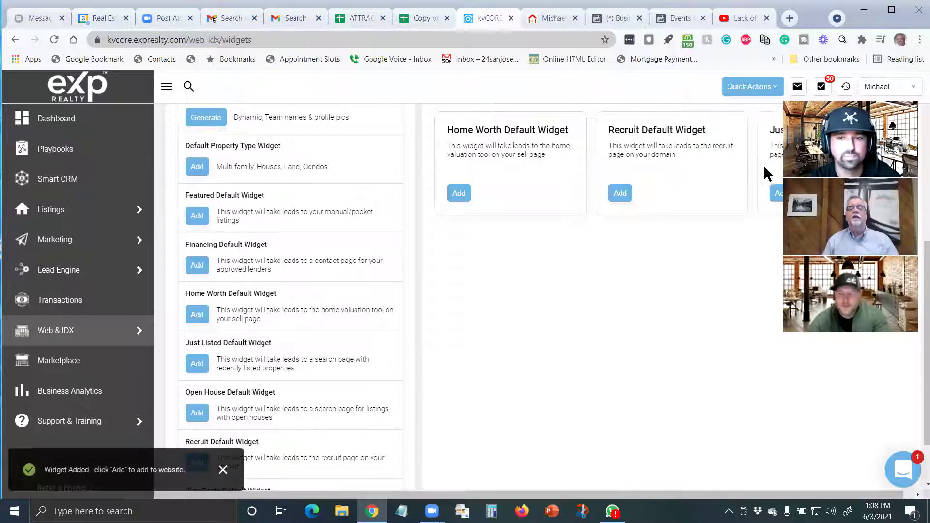
pyautogui.click(194, 411)
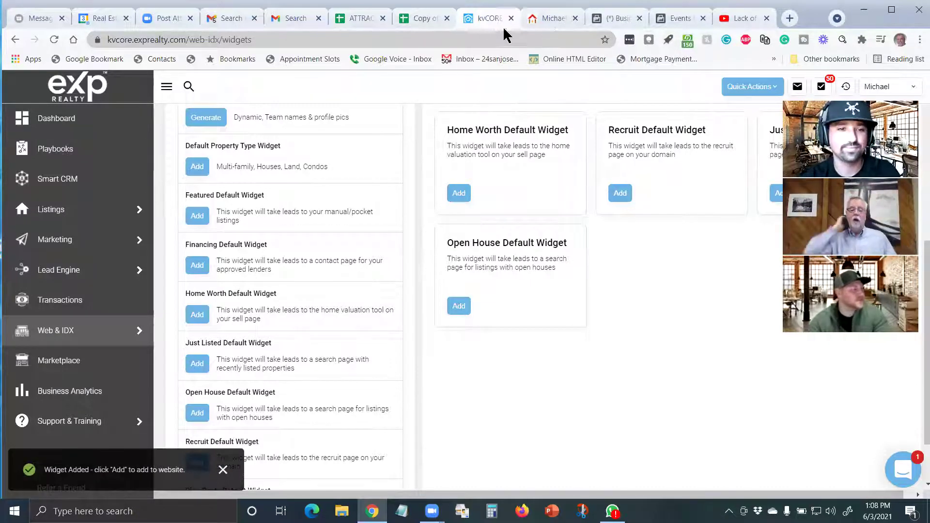
pyautogui.click(551, 18)
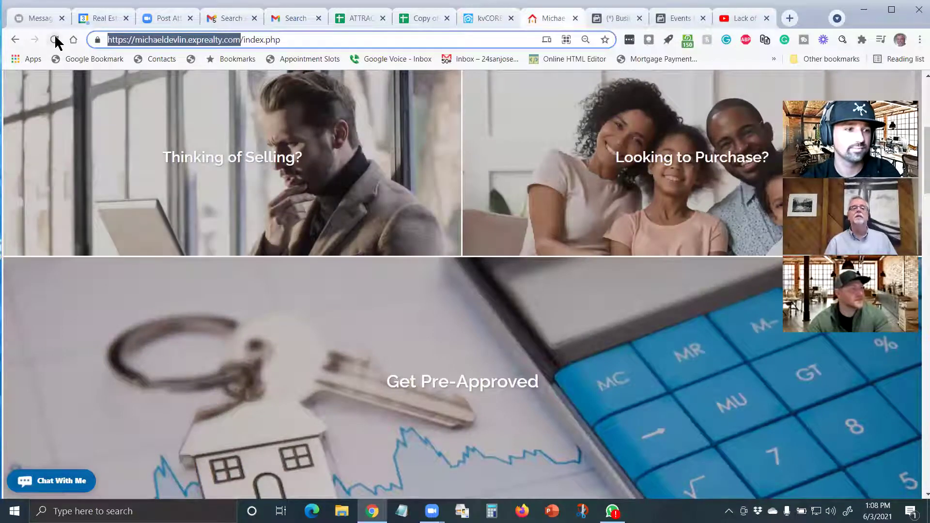
pyautogui.click(55, 40)
pyautogui.scroll(-3, 289, 237)
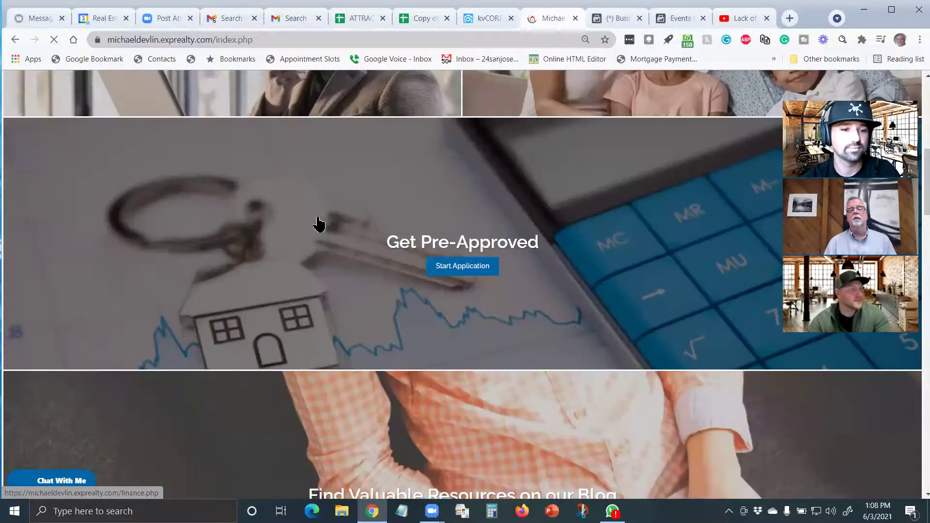
pyautogui.scroll(3, 426, 235)
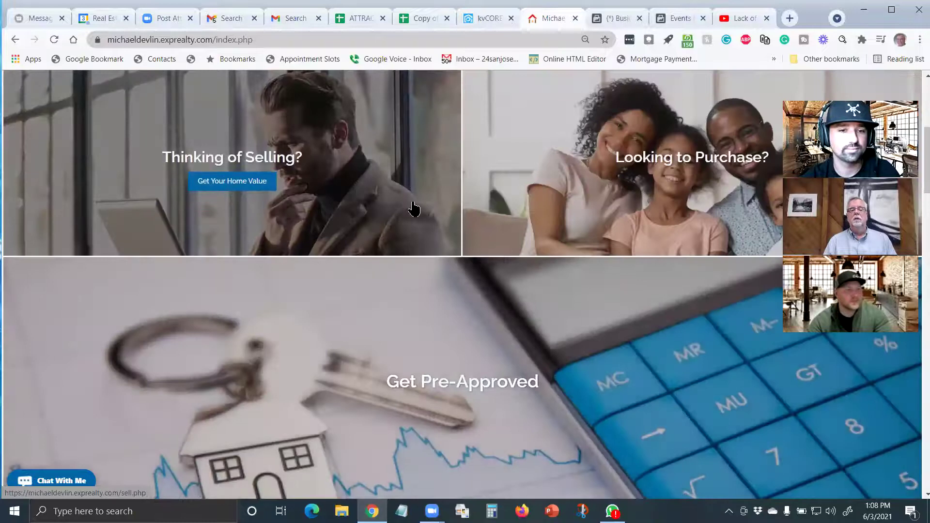
pyautogui.scroll(5, 473, 271)
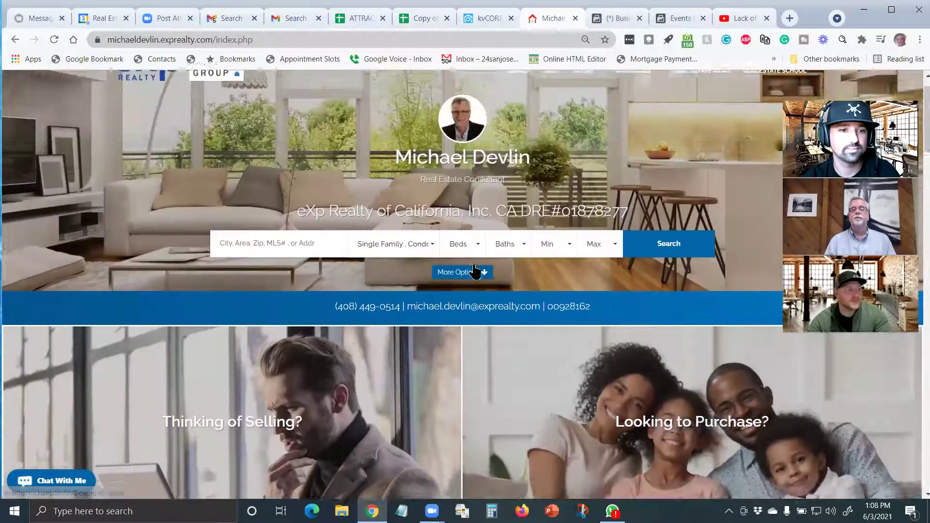
pyautogui.scroll(-6, 474, 272)
pyautogui.scroll(-15, 474, 273)
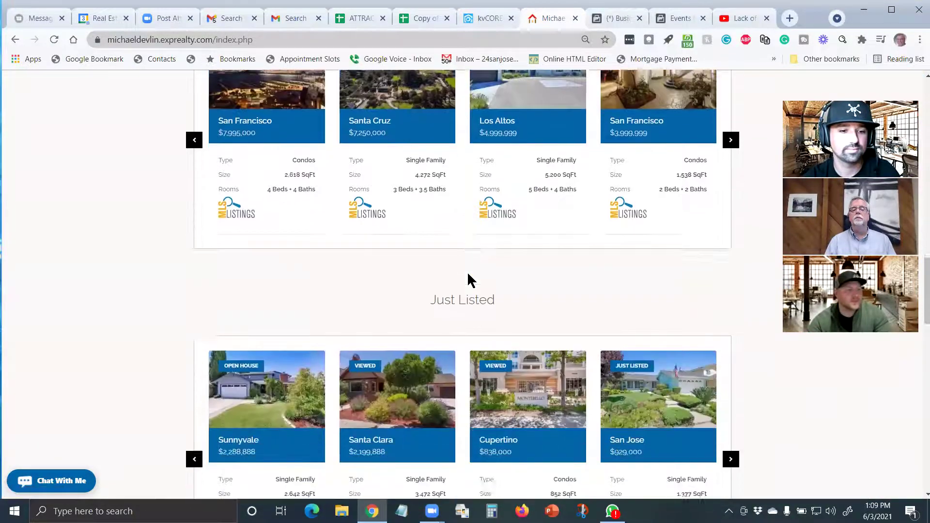
pyautogui.scroll(-11, 466, 274)
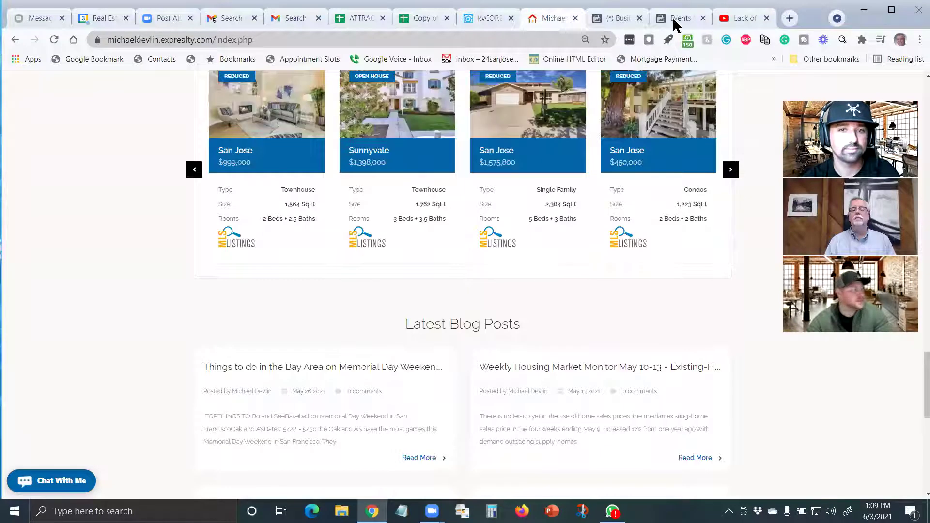
pyautogui.click(486, 18)
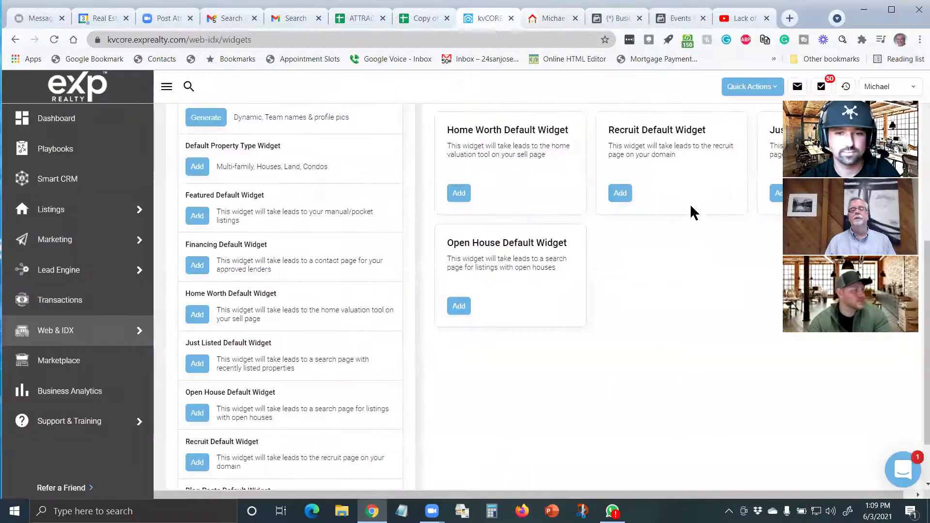
# Publish the Open House widget to the website and dismiss the overwrite-or-append question
pyautogui.click(462, 305)
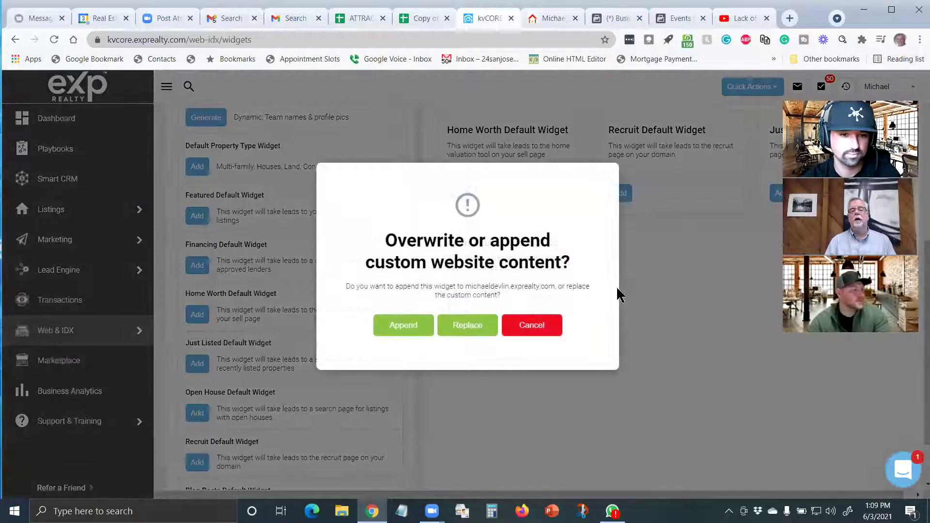
pyautogui.rightClick(409, 324)
pyautogui.moveTo(365, 285); pyautogui.dragTo(365, 272)
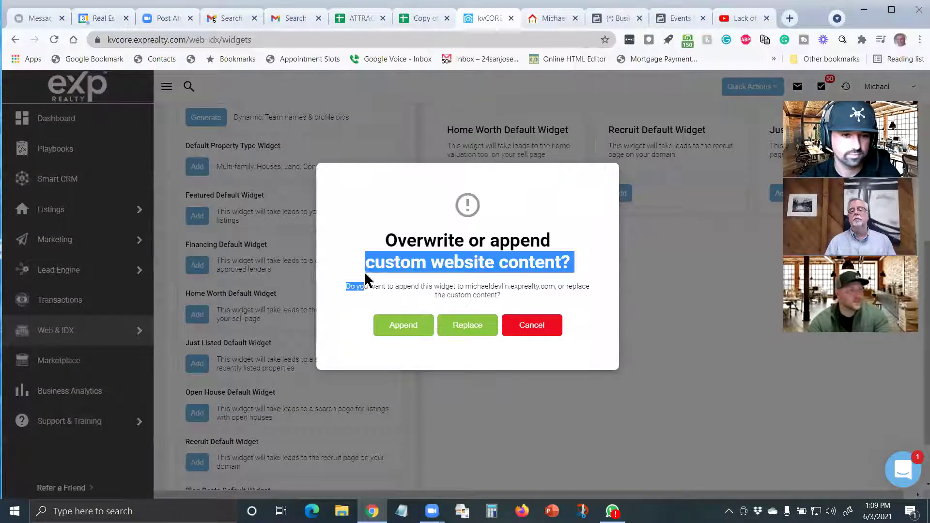
pyautogui.click(401, 325)
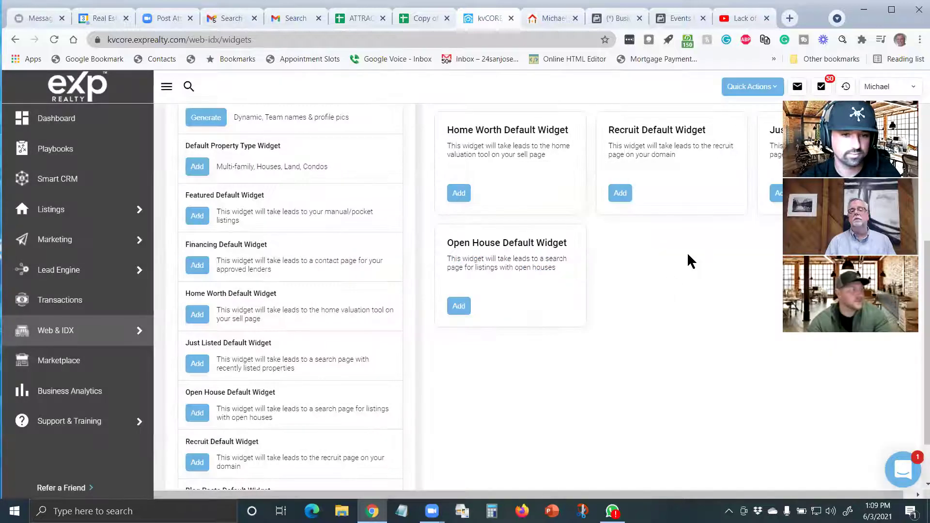
# Reload the agent website and scroll through it to check for the widget
pyautogui.click(543, 20)
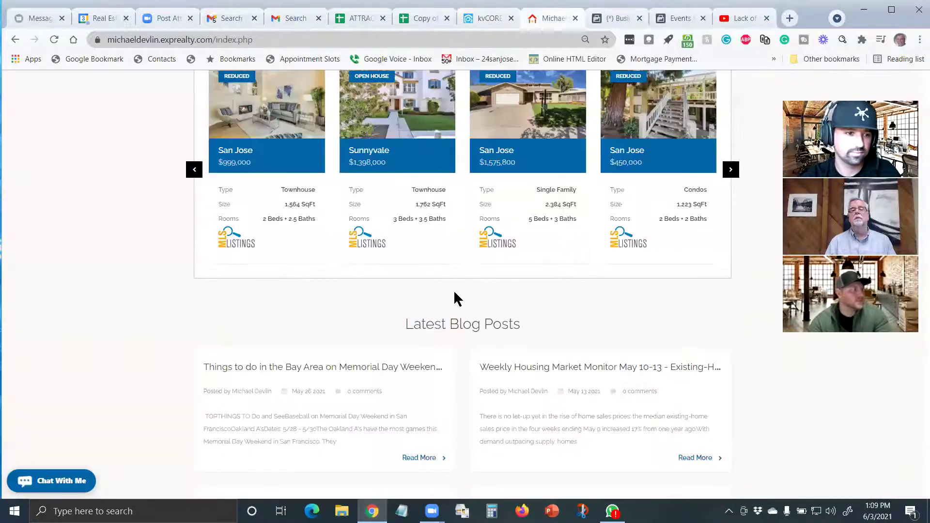
pyautogui.scroll(-9, 160, 203)
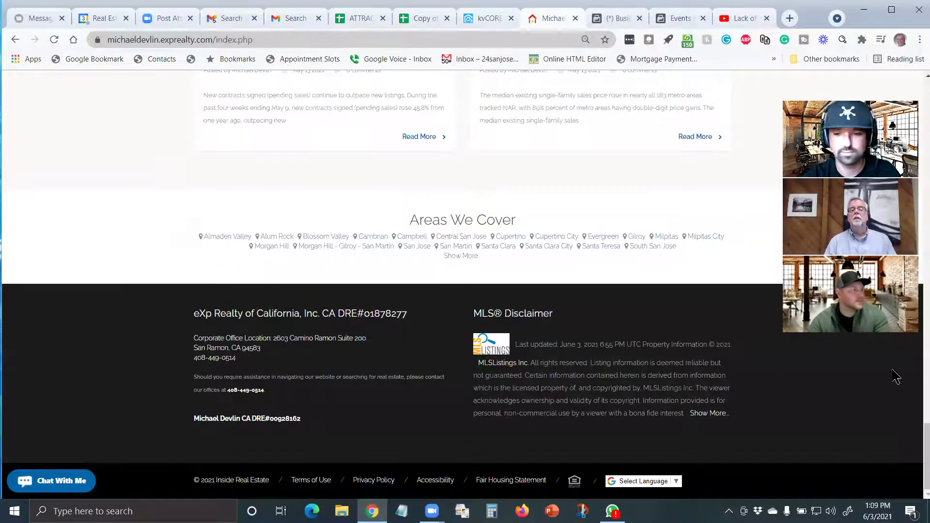
pyautogui.moveTo(926, 450); pyautogui.dragTo(907, 9)
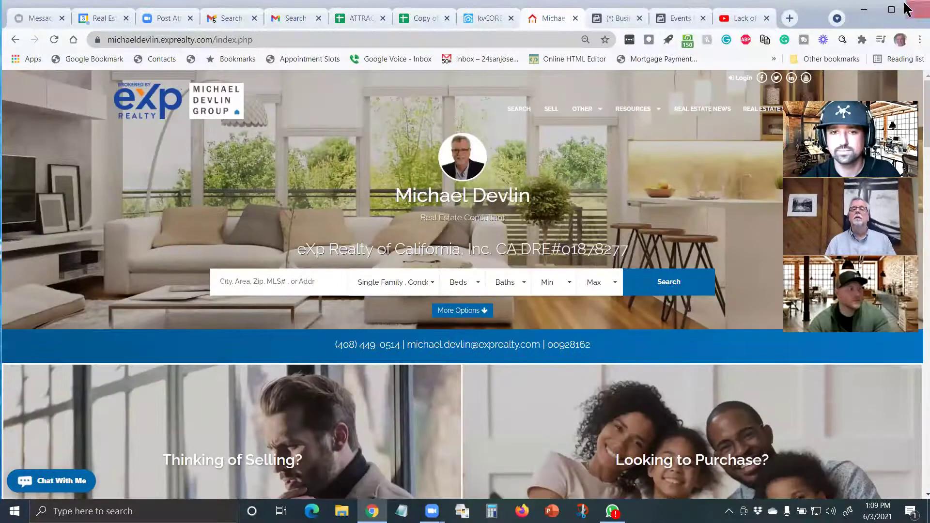
pyautogui.click(53, 39)
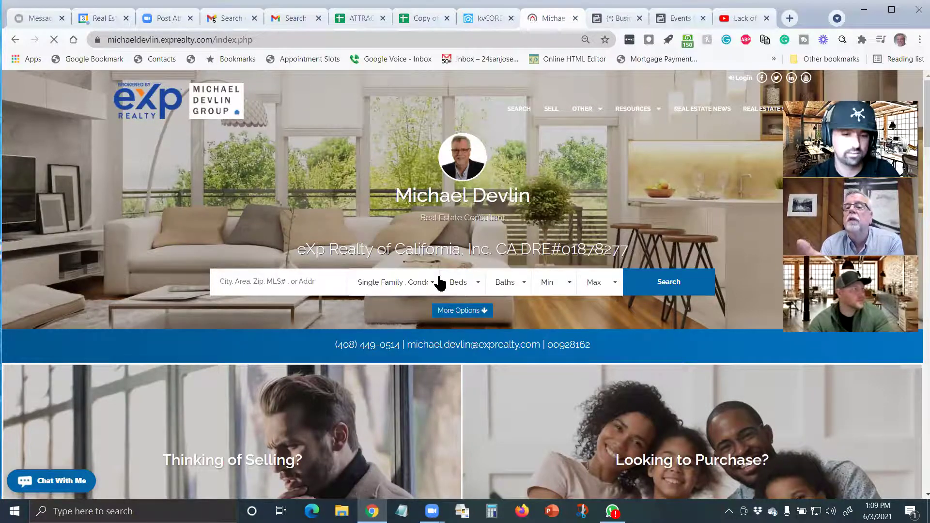
pyautogui.scroll(-3, 504, 312)
pyautogui.scroll(-12, 484, 310)
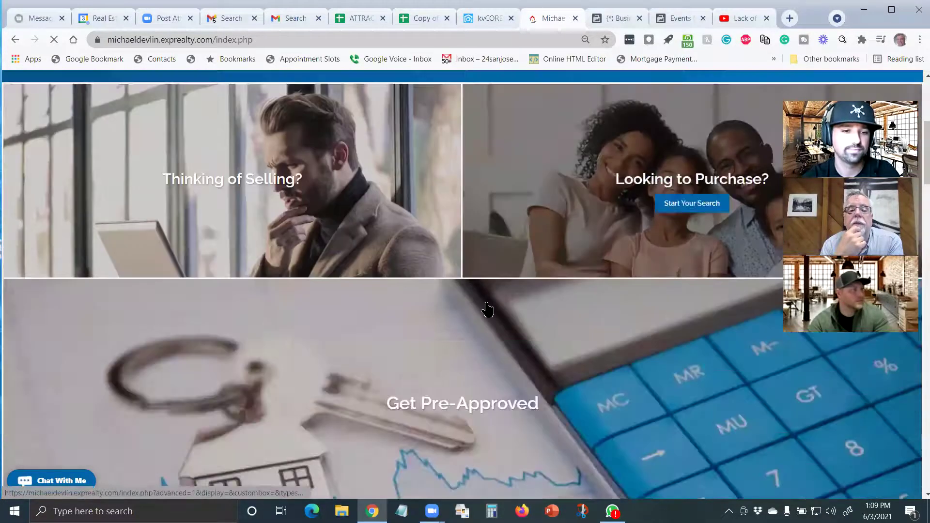
pyautogui.scroll(-2, 461, 312)
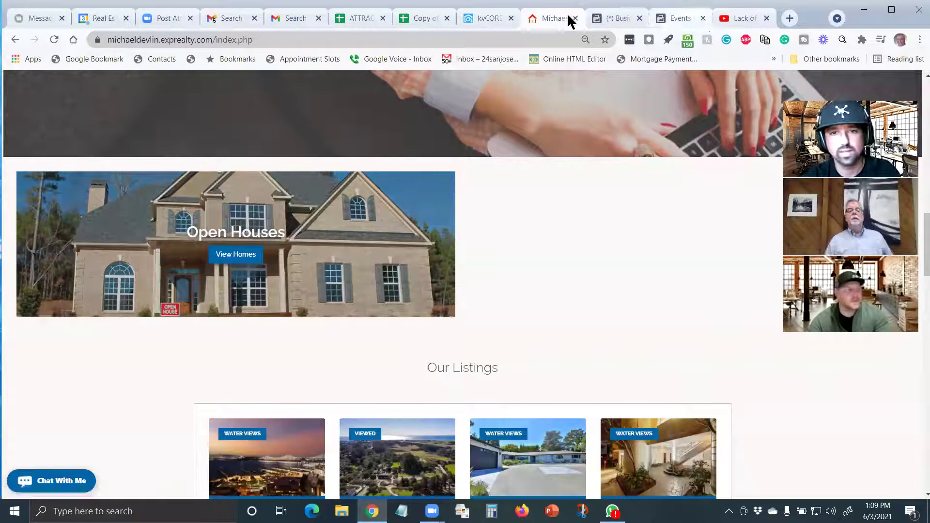
# Add another default widget to the homepage, choosing Append to keep existing content
pyautogui.click(489, 18)
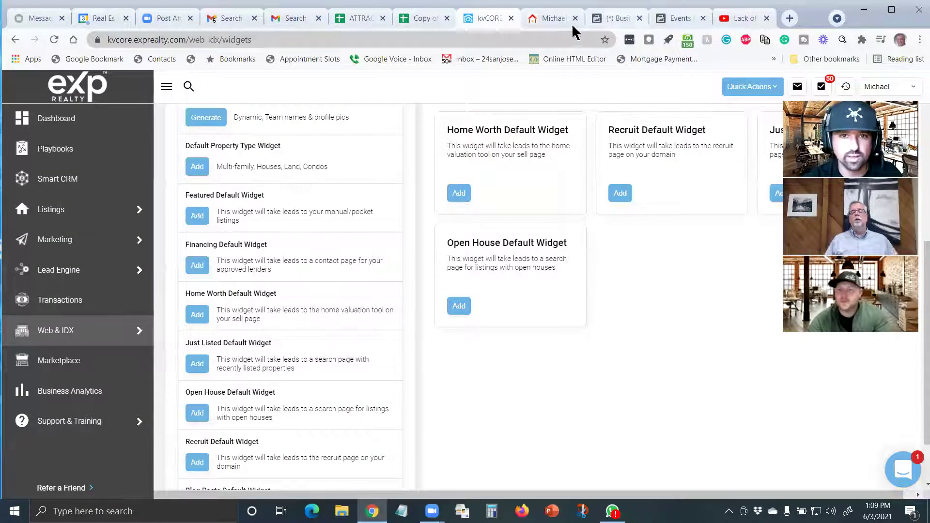
pyautogui.click(550, 19)
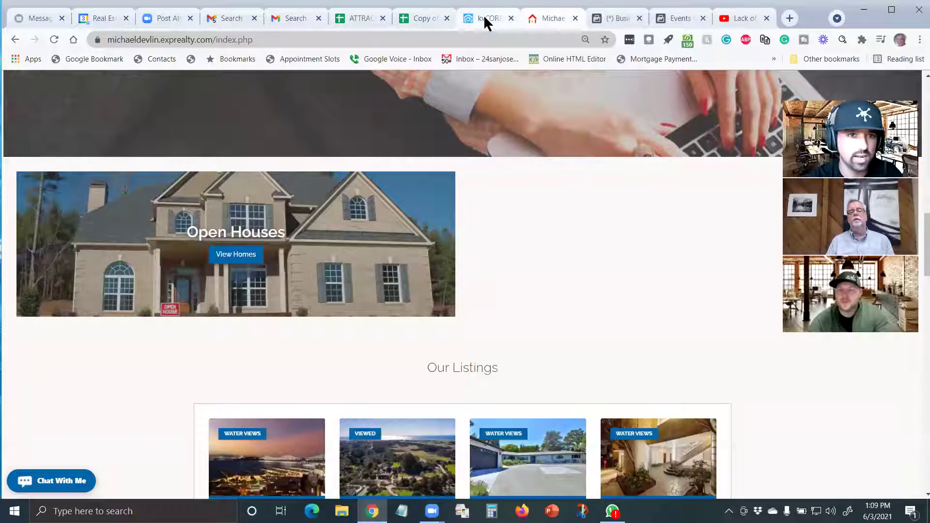
pyautogui.click(486, 20)
pyautogui.click(779, 195)
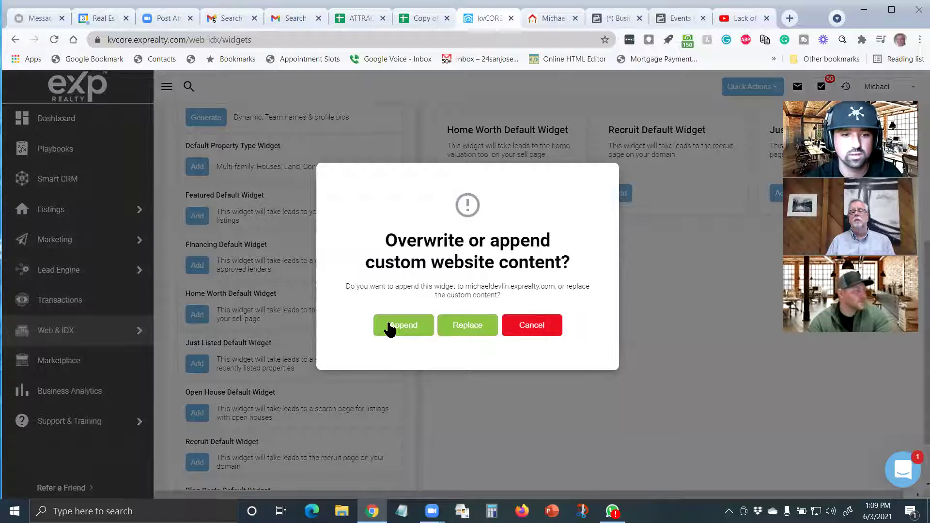
pyautogui.click(390, 324)
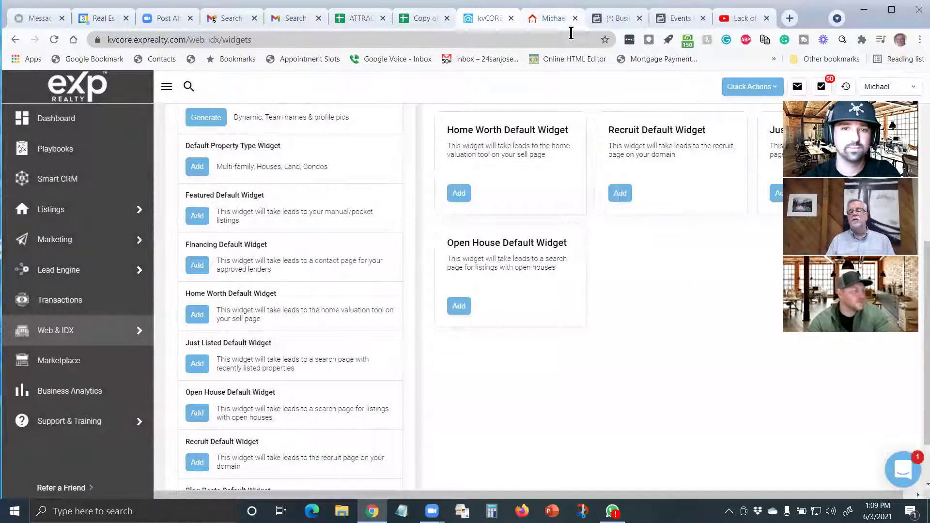
# Reload the agent website to show the appended widget, then return to kvCORE Widgets
pyautogui.click(552, 19)
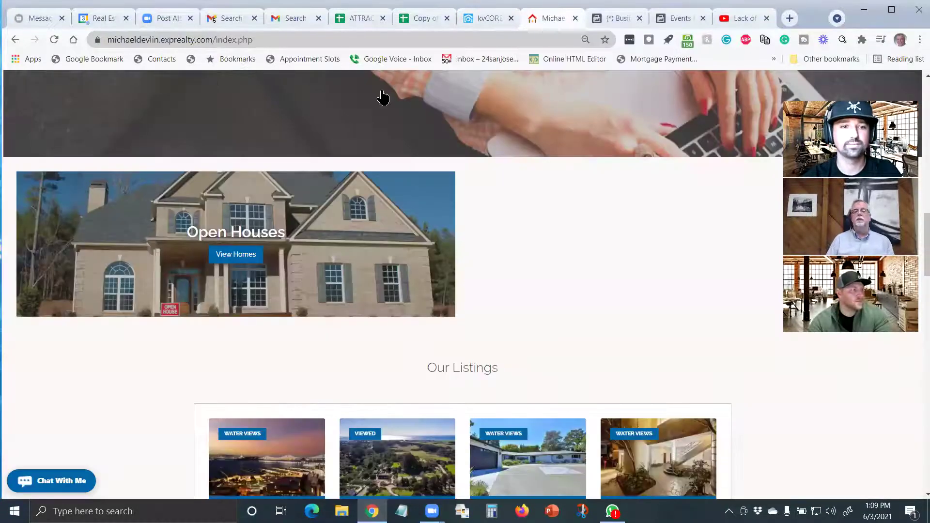
pyautogui.click(54, 39)
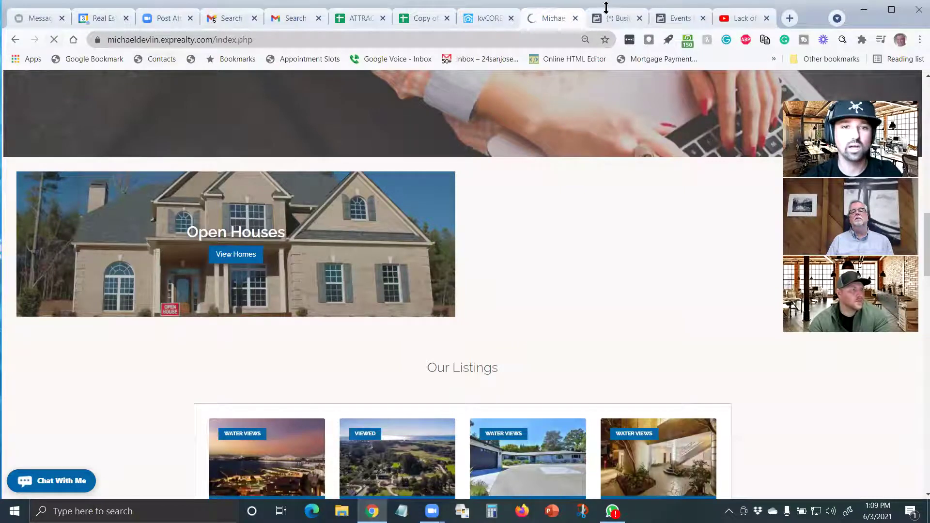
pyautogui.click(495, 20)
pyautogui.scroll(-2, 271, 345)
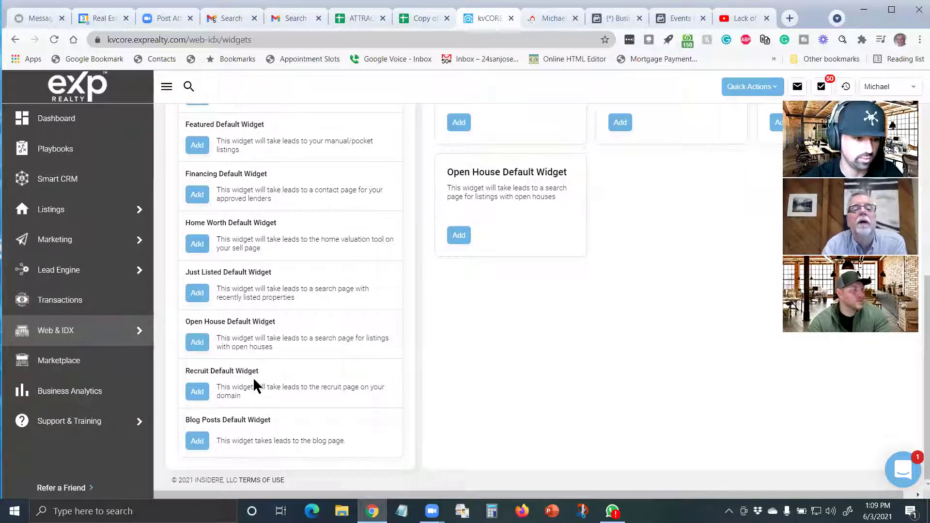
# Read the Default Property Type and Meet the Team widget descriptions in the Widget Library
pyautogui.scroll(1, 256, 386)
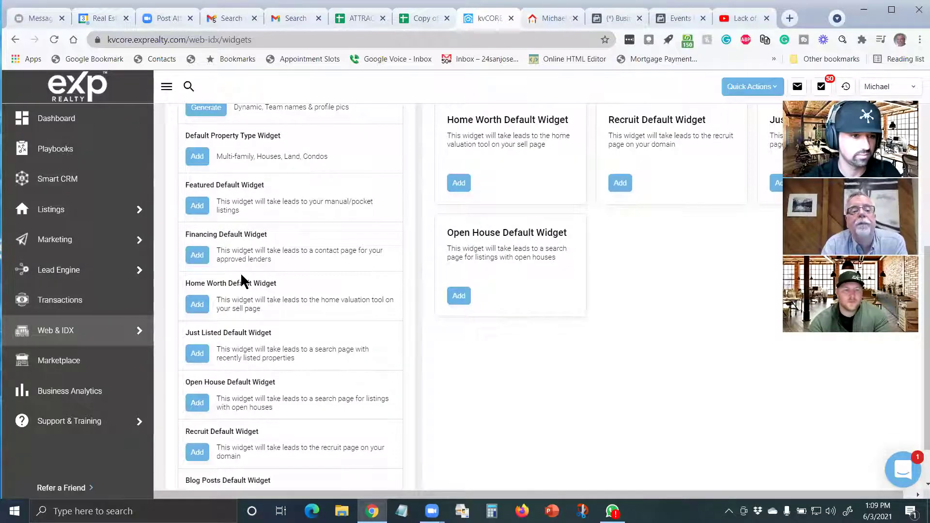
pyautogui.scroll(1, 243, 321)
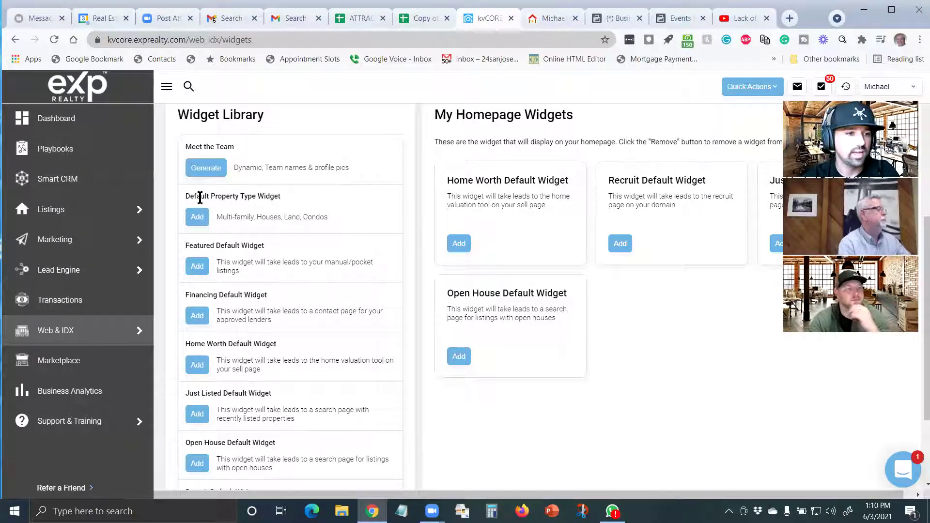
pyautogui.moveTo(190, 195); pyautogui.dragTo(274, 197)
pyautogui.click(285, 190)
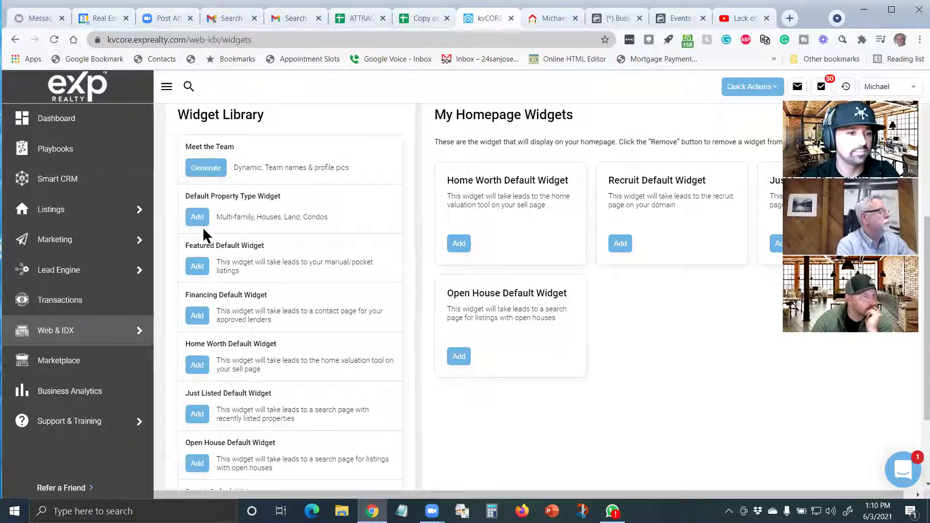
pyautogui.moveTo(215, 220); pyautogui.dragTo(305, 220)
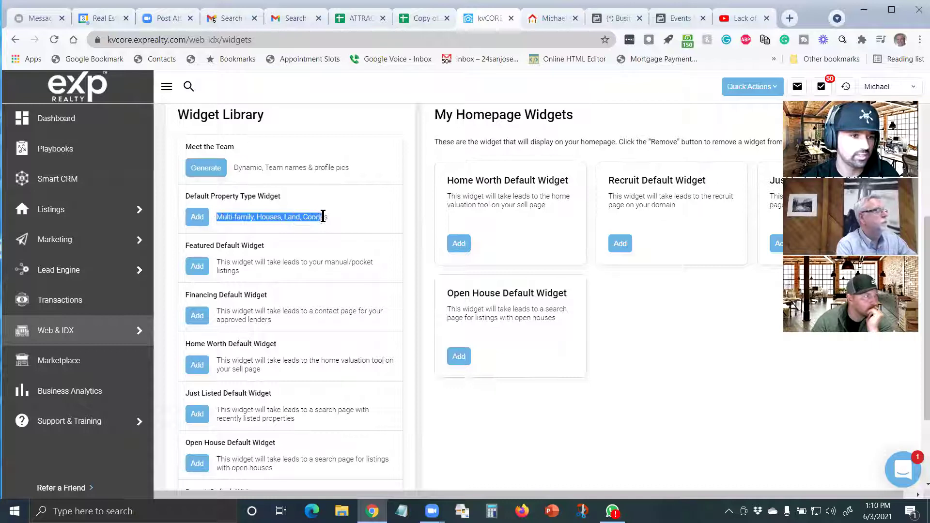
pyautogui.click(323, 217)
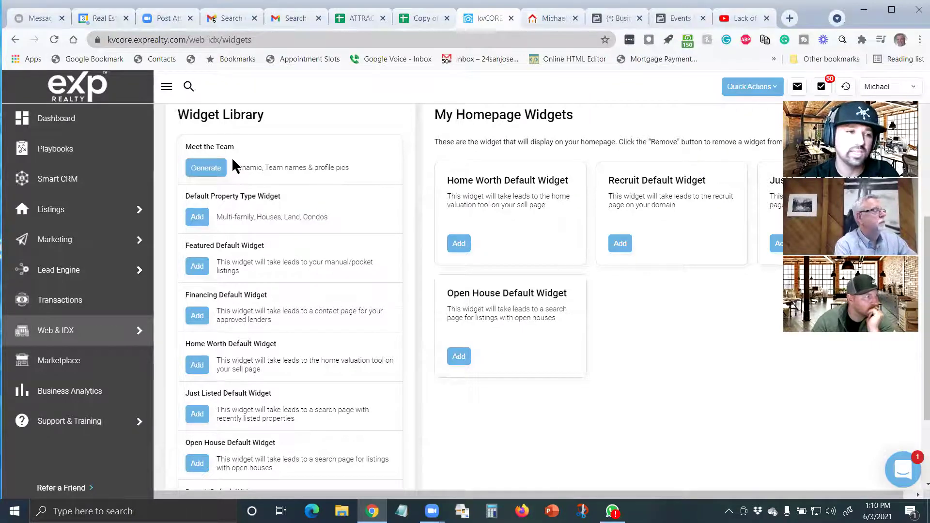
pyautogui.moveTo(233, 167); pyautogui.dragTo(349, 171)
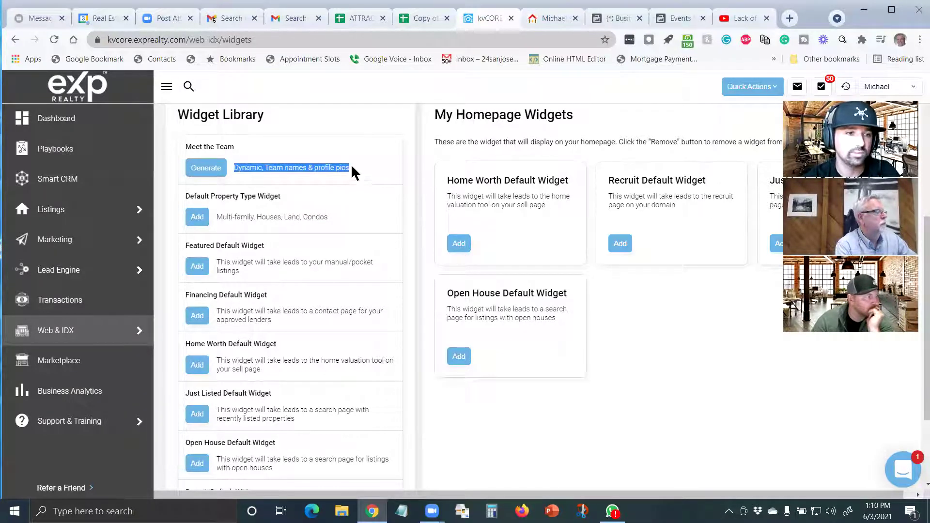
pyautogui.click(349, 160)
pyautogui.moveTo(188, 150); pyautogui.dragTo(331, 165)
pyautogui.click(262, 164)
pyautogui.click(352, 166)
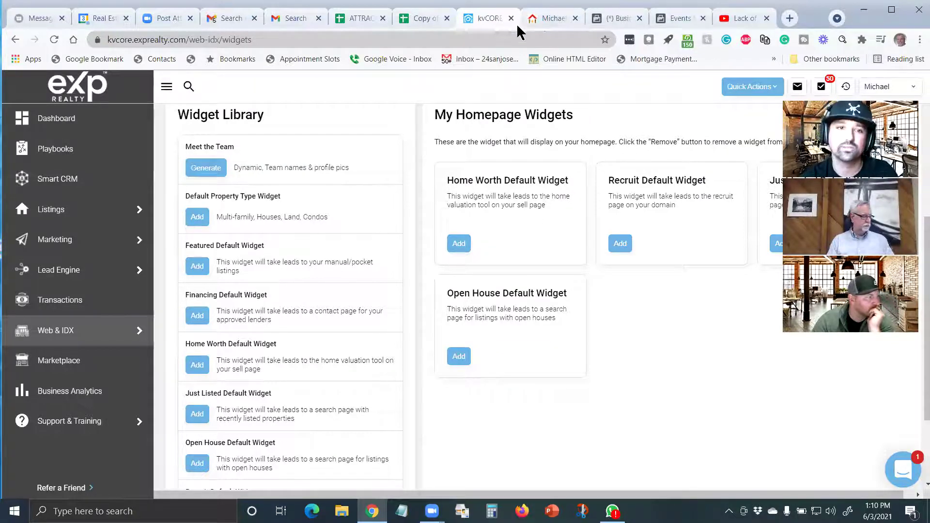
# View the new Just Listed banner beside Open Houses on the website, then return to kvCORE Widgets
pyautogui.click(539, 17)
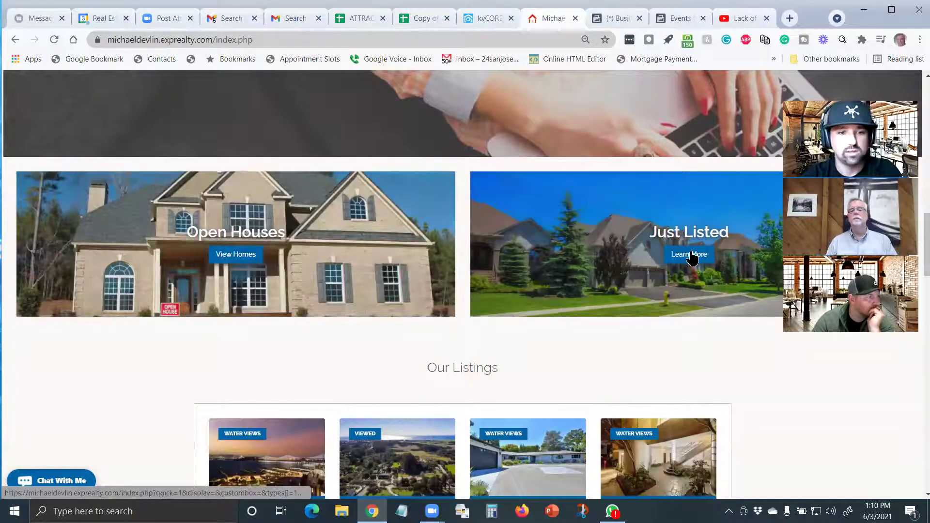
pyautogui.scroll(-5, 779, 338)
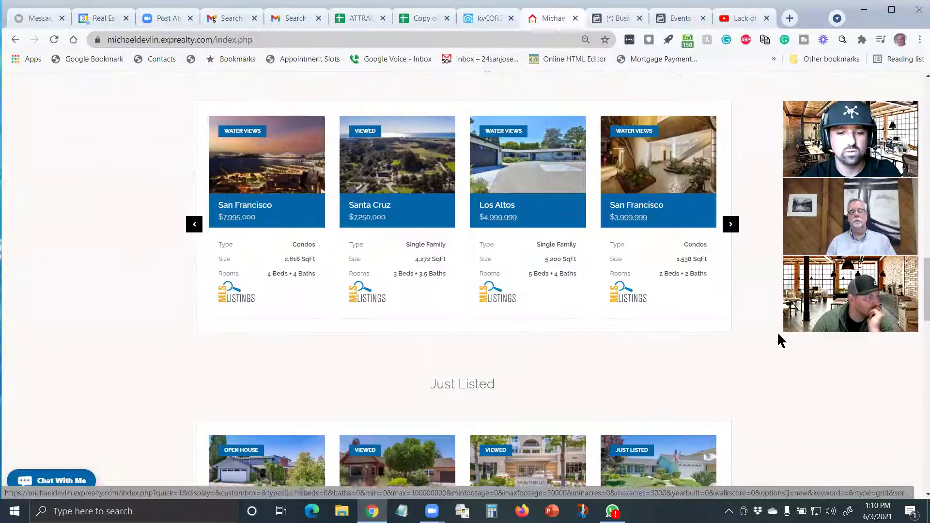
pyautogui.scroll(6, 395, 285)
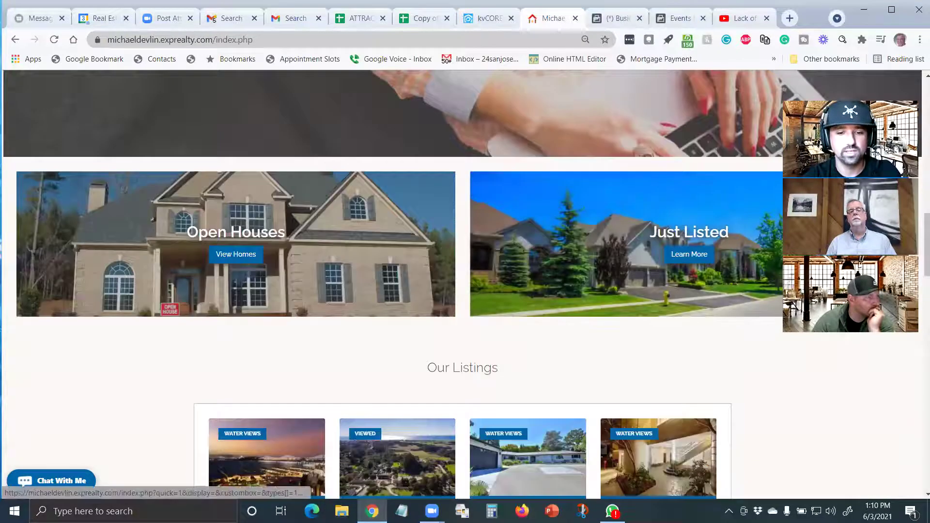
pyautogui.scroll(-2, 395, 285)
pyautogui.scroll(8, 395, 285)
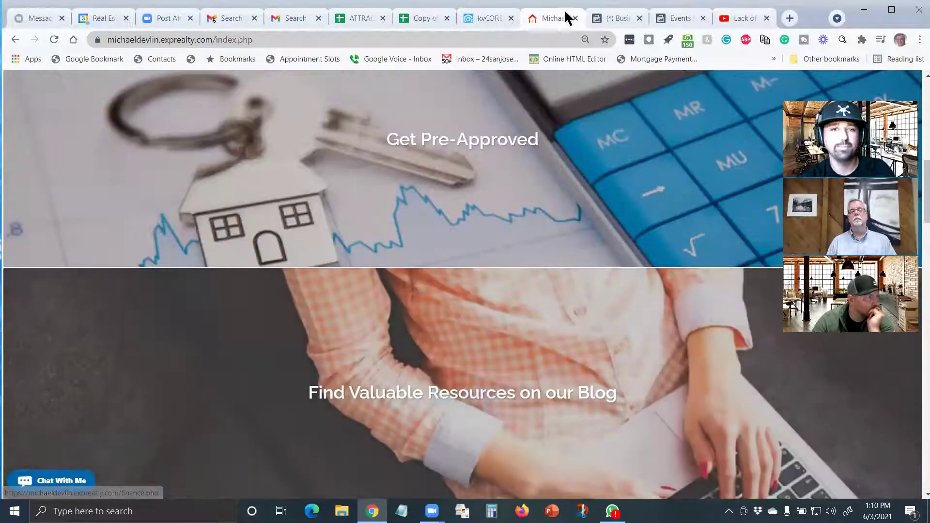
pyautogui.click(474, 19)
pyautogui.scroll(-3, 538, 327)
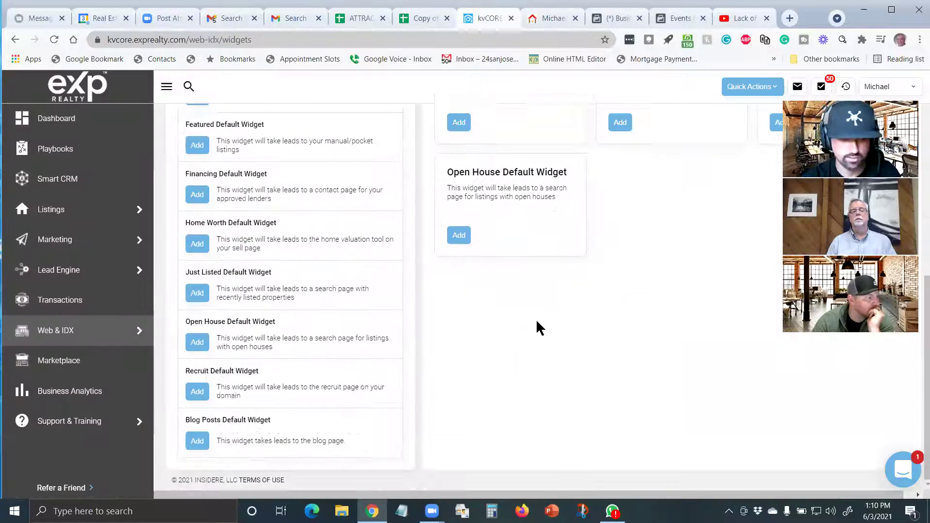
pyautogui.scroll(10, 466, 302)
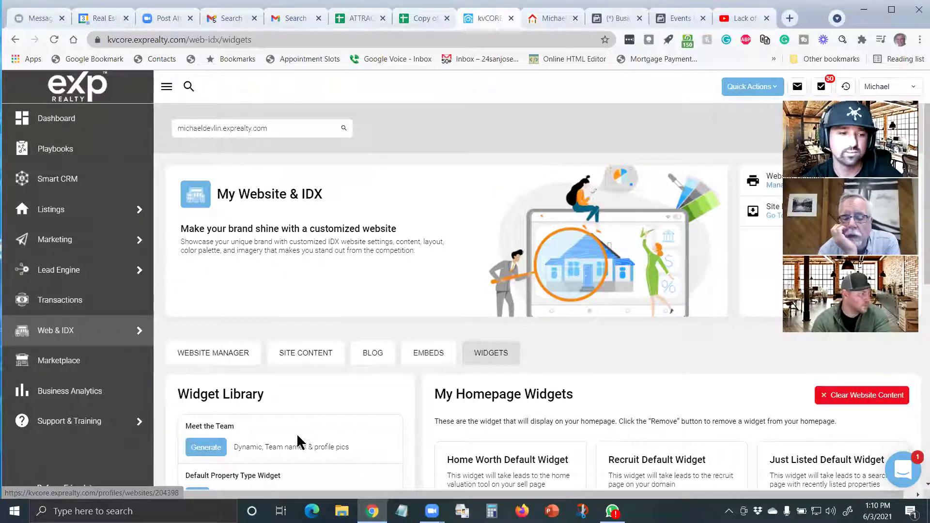
pyautogui.scroll(-1, 297, 433)
# Show the Site Content custom pages: New Homes, Real Estate News and Real Estate School
pyautogui.click(319, 290)
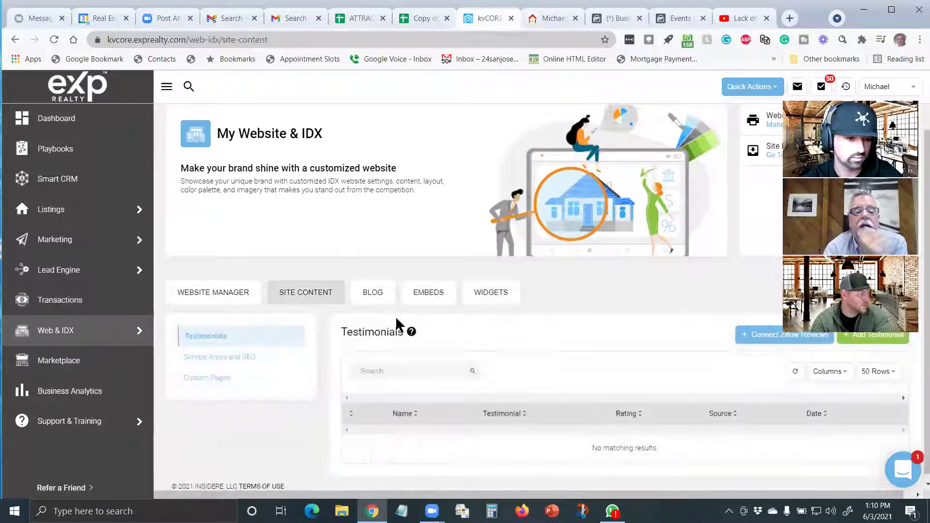
pyautogui.click(207, 373)
pyautogui.scroll(-2, 295, 382)
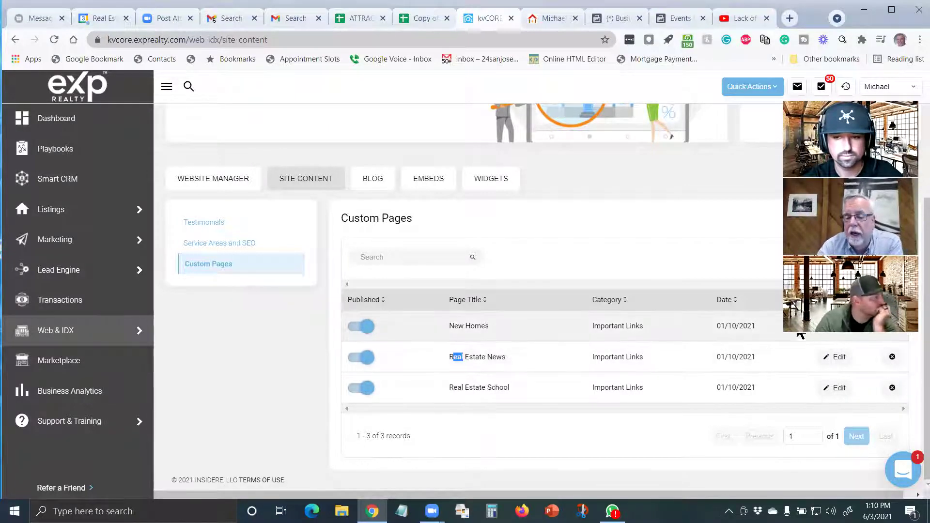
pyautogui.click(468, 325)
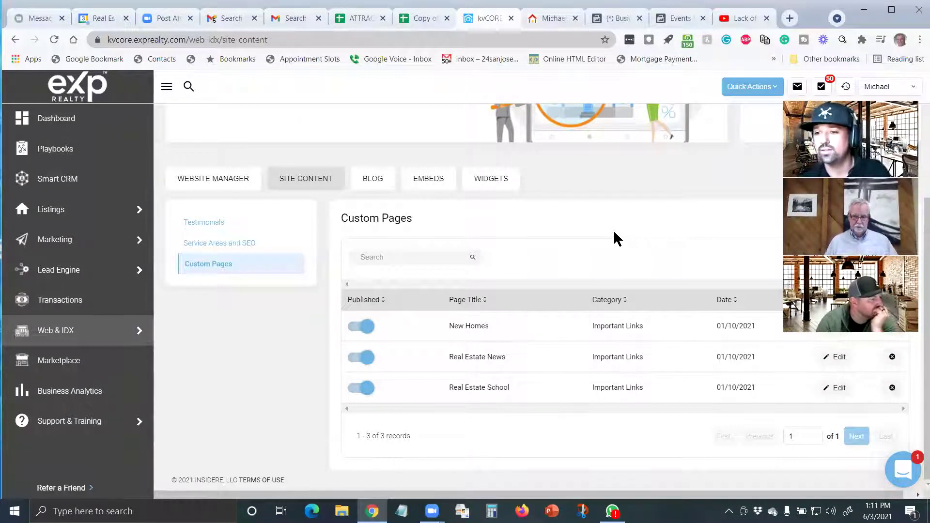
# Look through the New Homes page editor, close it unsaved, and go to the Marketing page
pyautogui.click(833, 330)
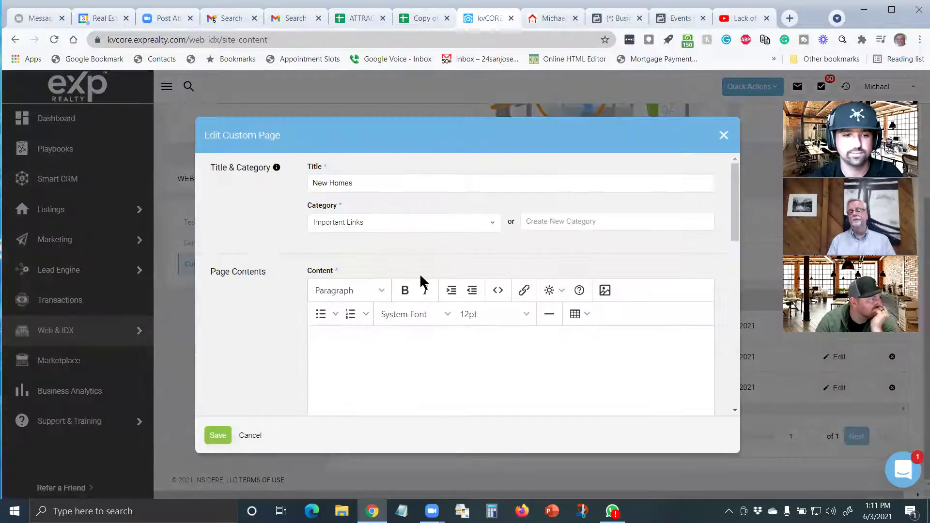
pyautogui.scroll(-15, 298, 257)
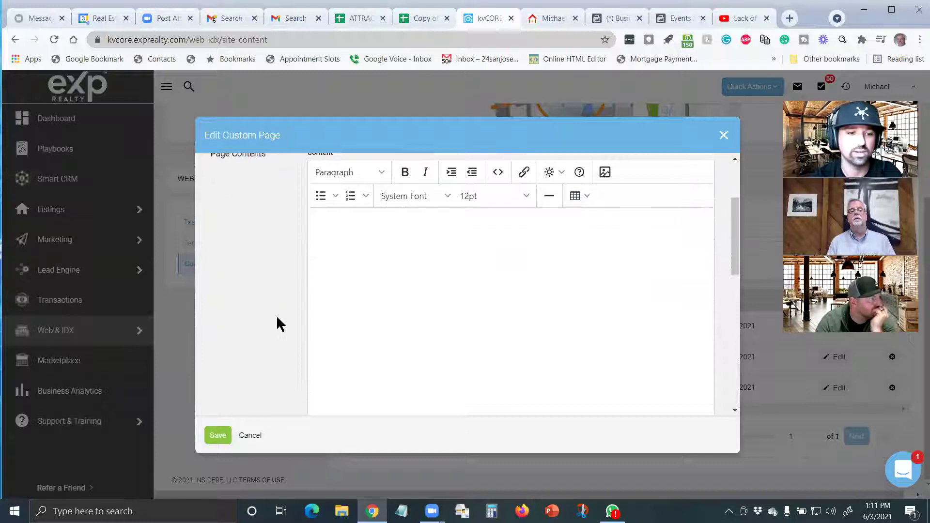
pyautogui.scroll(-1, 299, 327)
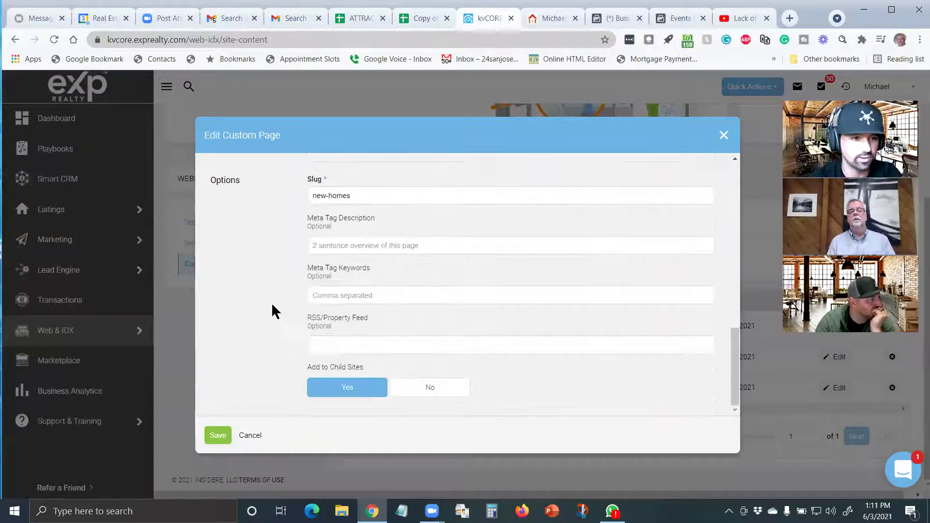
pyautogui.scroll(3, 271, 312)
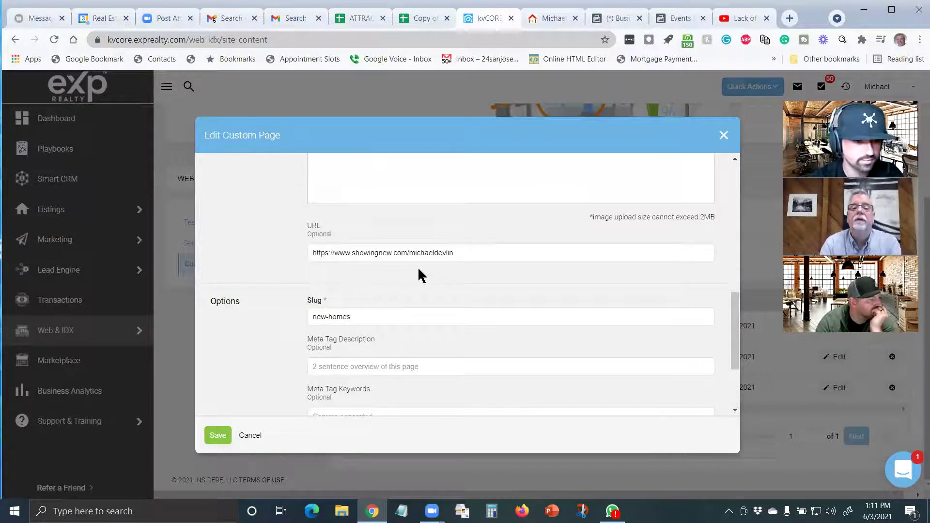
pyautogui.scroll(10, 407, 311)
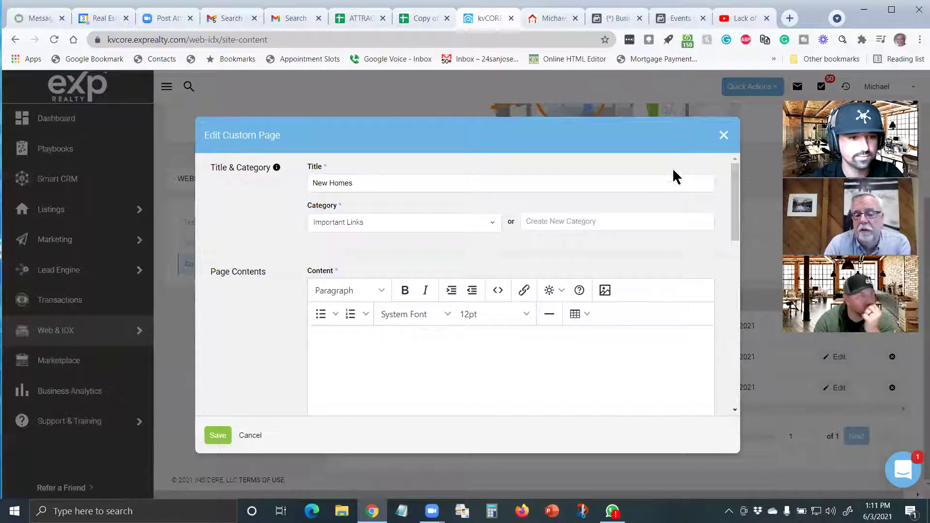
pyautogui.click(723, 135)
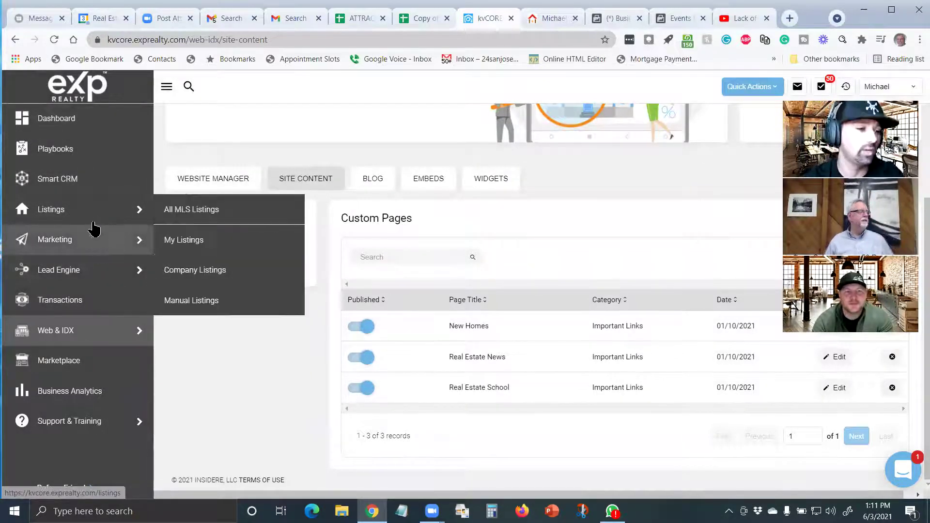
pyautogui.click(90, 247)
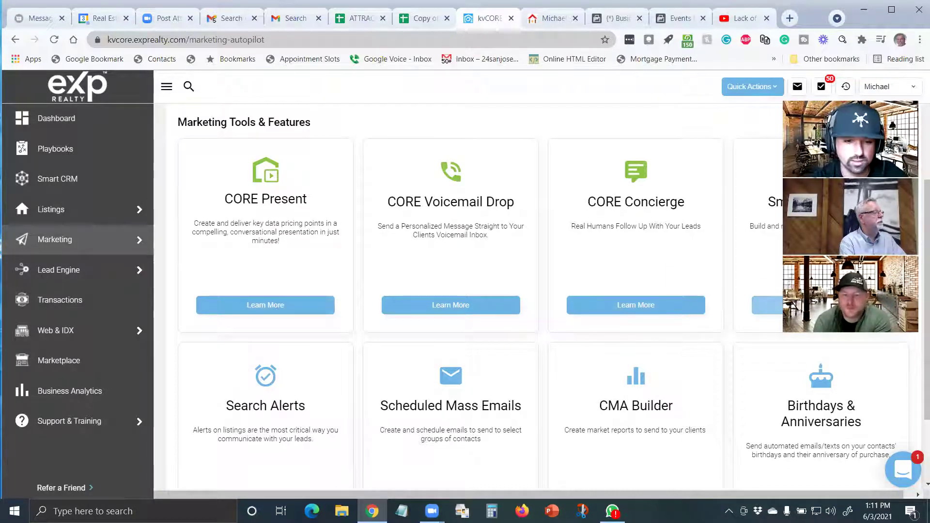
# From Marketing Tools & Features, open the automated campaigns card to reach My Campaigns
pyautogui.scroll(-1, 674, 320)
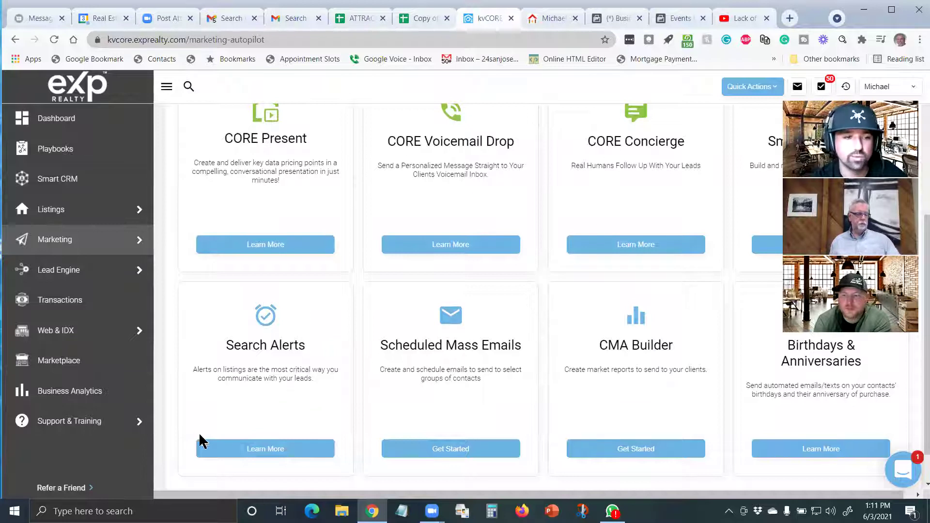
pyautogui.scroll(1, 290, 451)
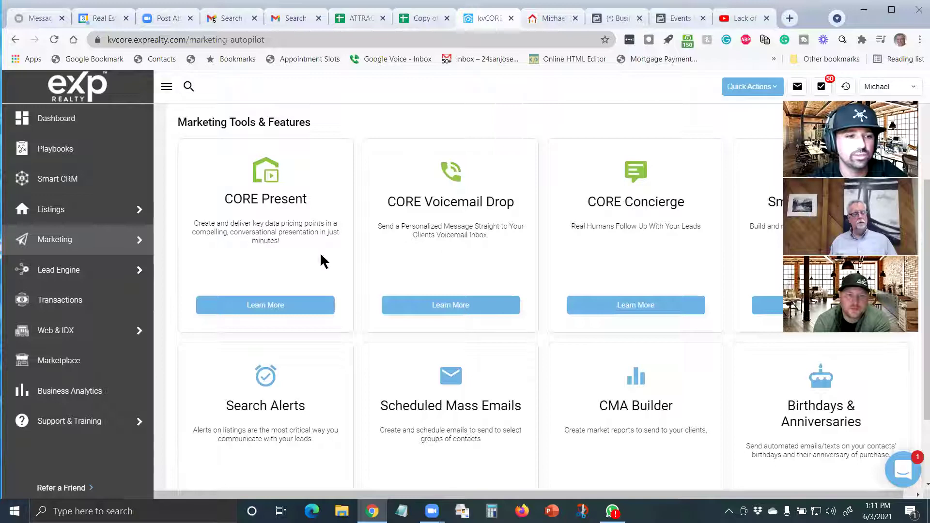
pyautogui.moveTo(379, 207); pyautogui.dragTo(498, 209)
pyautogui.click(502, 207)
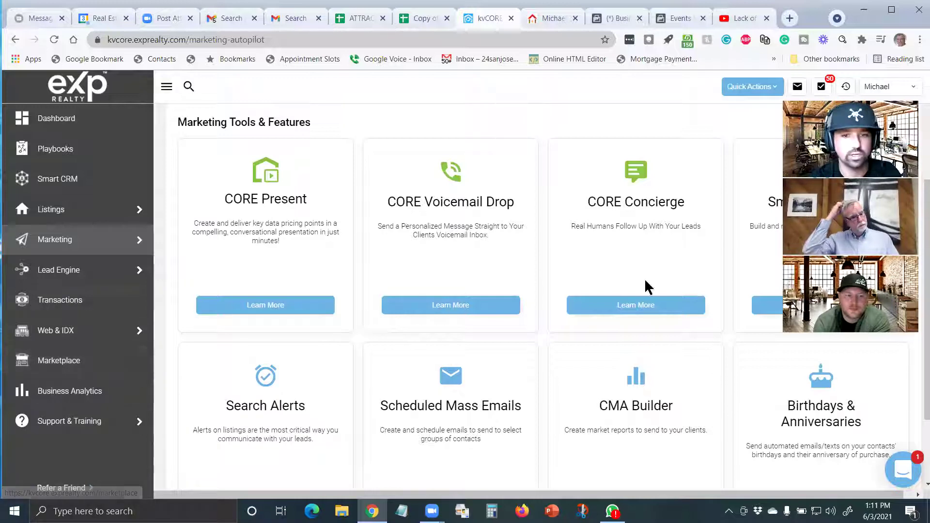
pyautogui.click(769, 305)
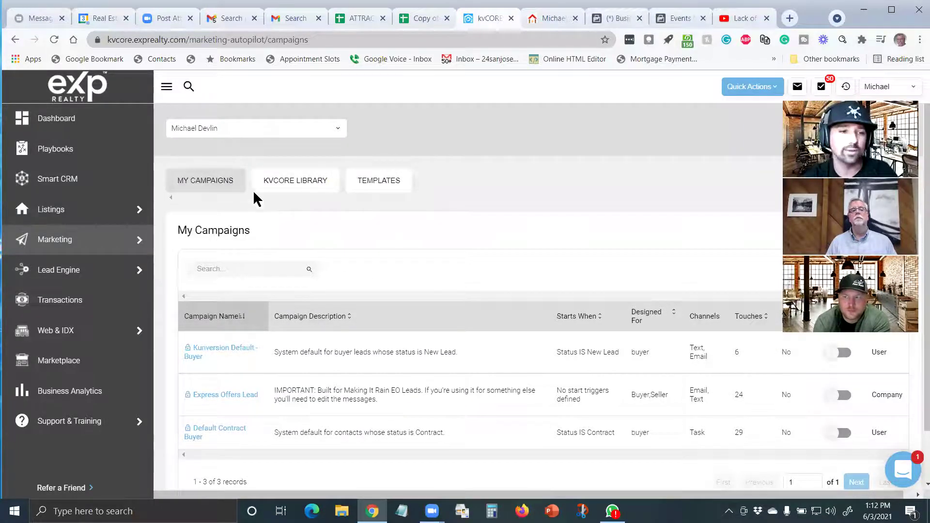
# Browse the kvCORE Library of system default campaigns such as Default New Lead - Seller
pyautogui.click(291, 183)
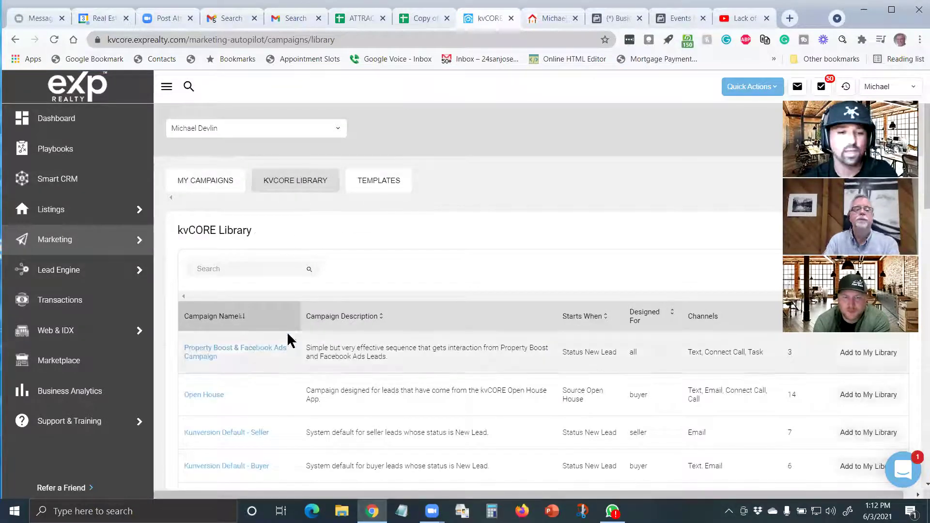
pyautogui.scroll(-3, 368, 348)
pyautogui.scroll(-1, 410, 363)
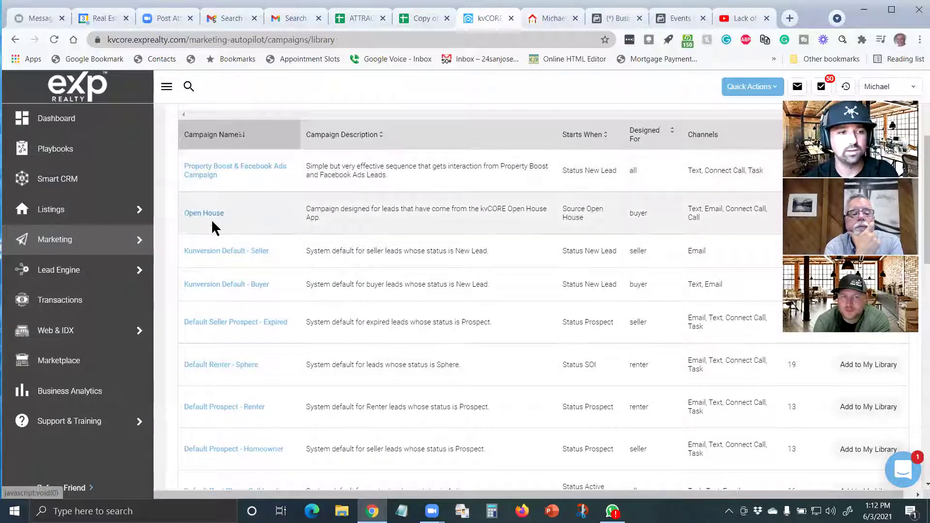
pyautogui.scroll(3, 460, 276)
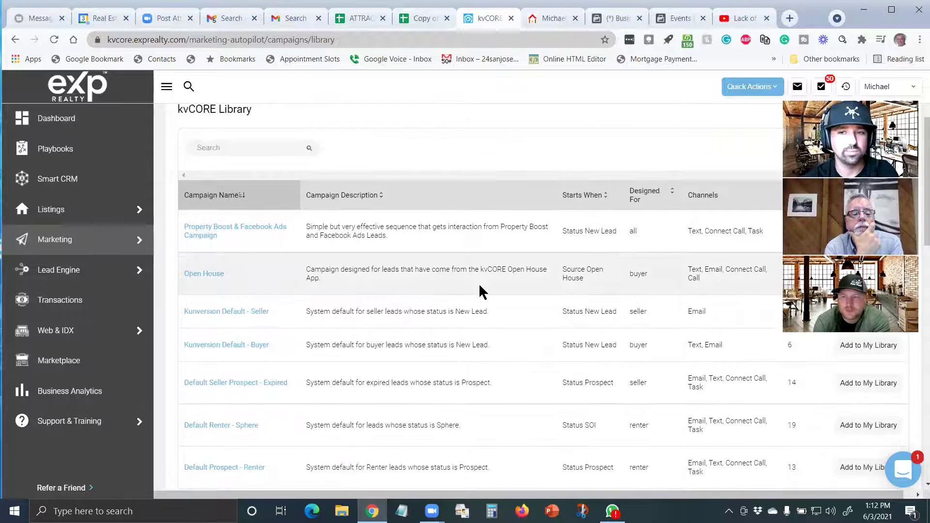
pyautogui.scroll(-15, 568, 309)
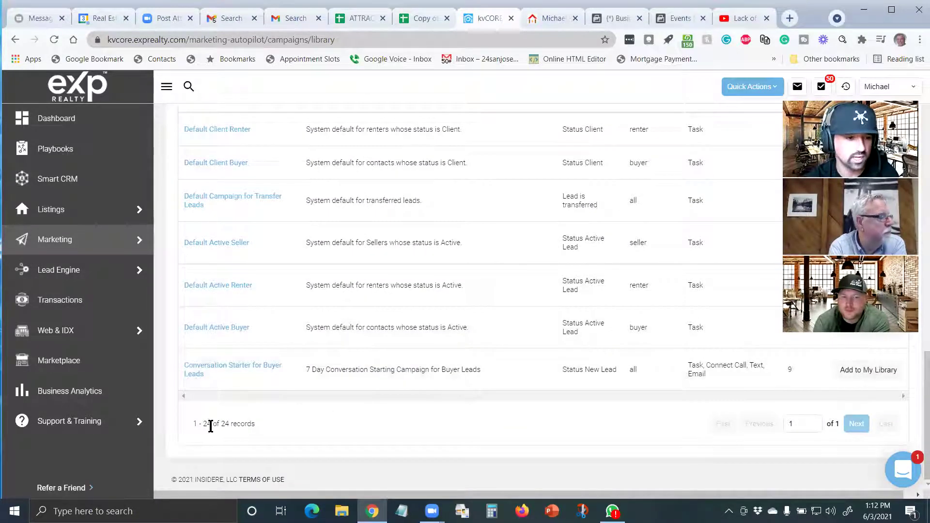
pyautogui.moveTo(198, 425); pyautogui.dragTo(222, 427)
pyautogui.click(231, 427)
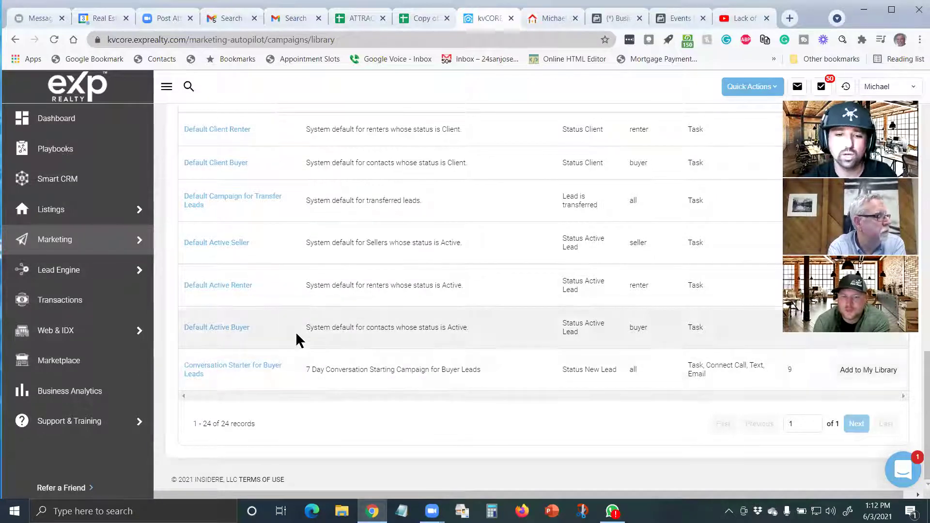
pyautogui.scroll(1, 353, 326)
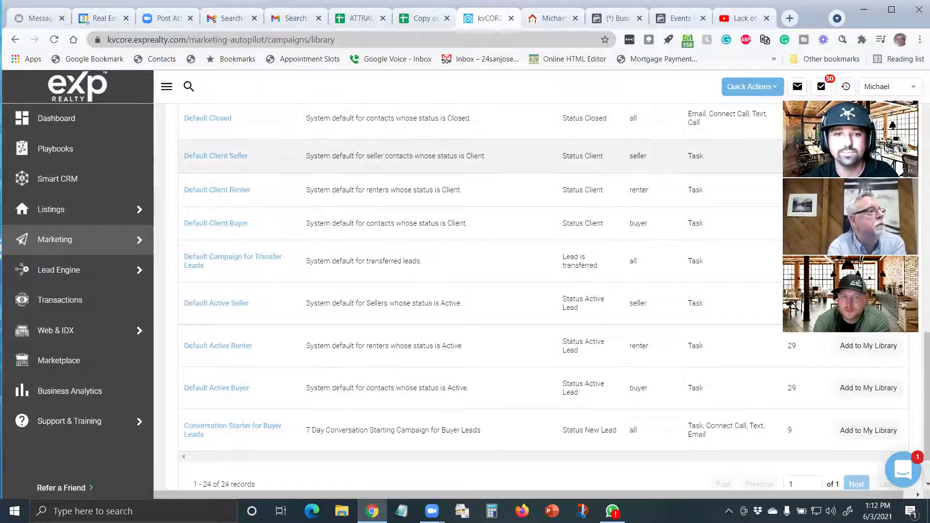
pyautogui.scroll(2, 560, 284)
pyautogui.scroll(3, 479, 290)
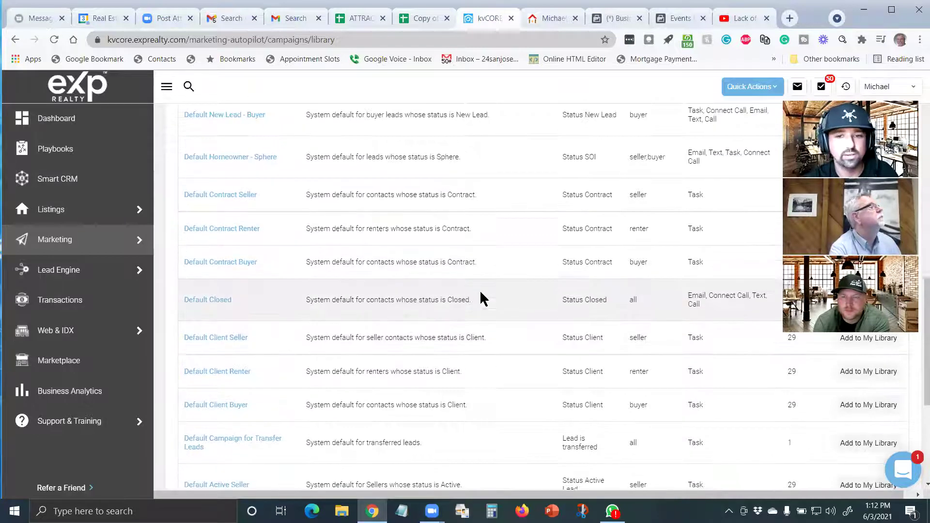
pyautogui.scroll(2, 779, 296)
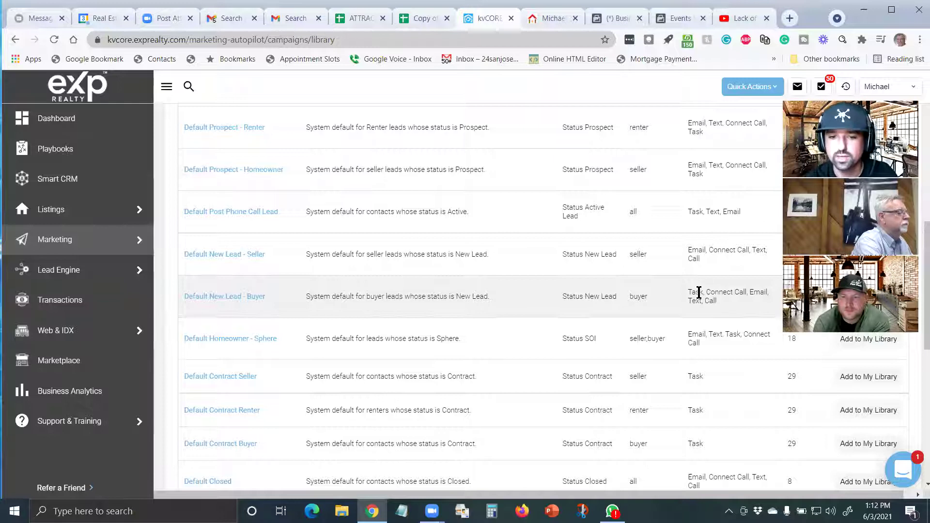
# Check Default New Lead - Buyer's channels and add it to My Library
pyautogui.moveTo(693, 292); pyautogui.dragTo(742, 292)
pyautogui.click(743, 291)
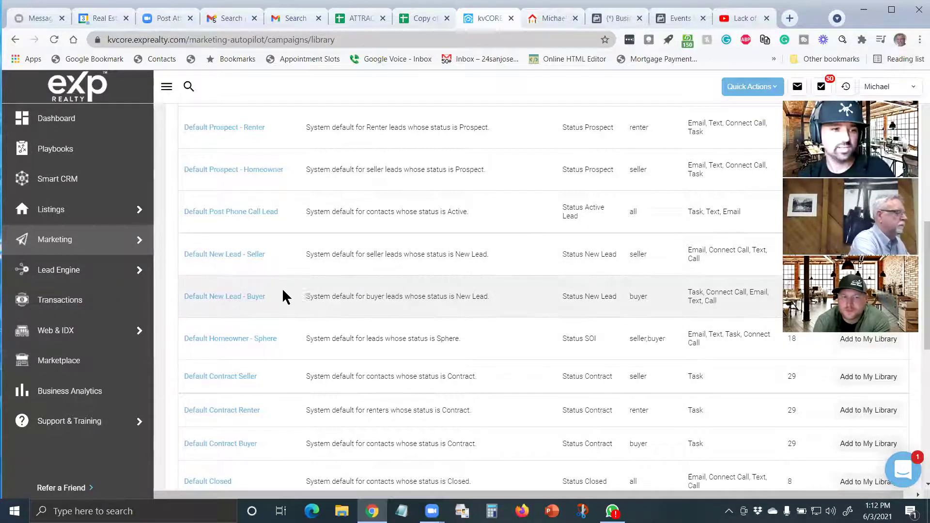
pyautogui.moveTo(268, 294); pyautogui.dragTo(253, 276)
pyautogui.click(286, 268)
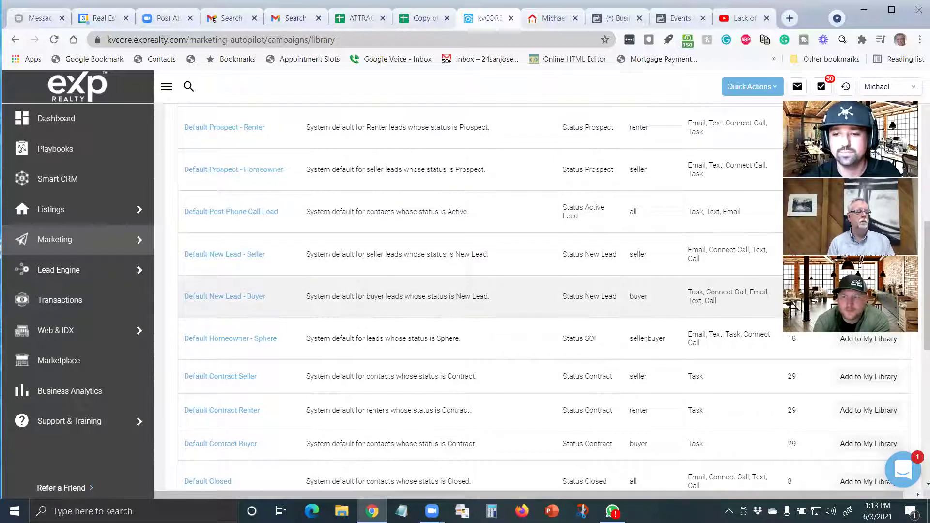
pyautogui.click(868, 296)
# Return to My Campaigns and scroll to the new Default New Lead - Buyer entry with 43 touches
pyautogui.scroll(5, 313, 188)
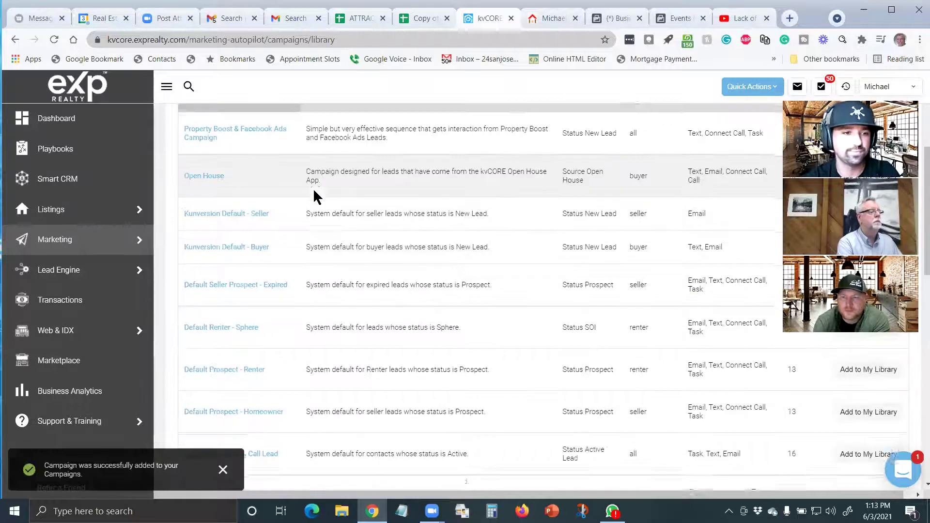
pyautogui.scroll(5, 313, 188)
pyautogui.click(210, 184)
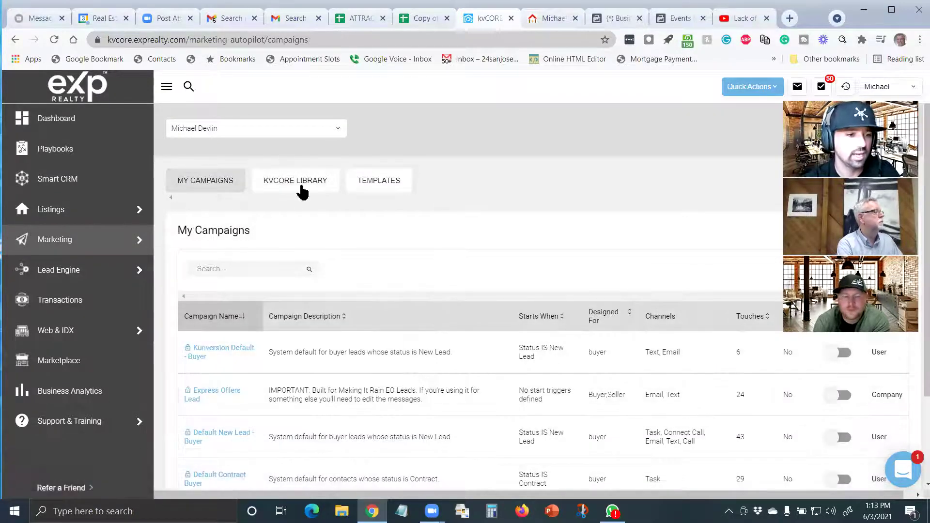
pyautogui.scroll(-3, 307, 338)
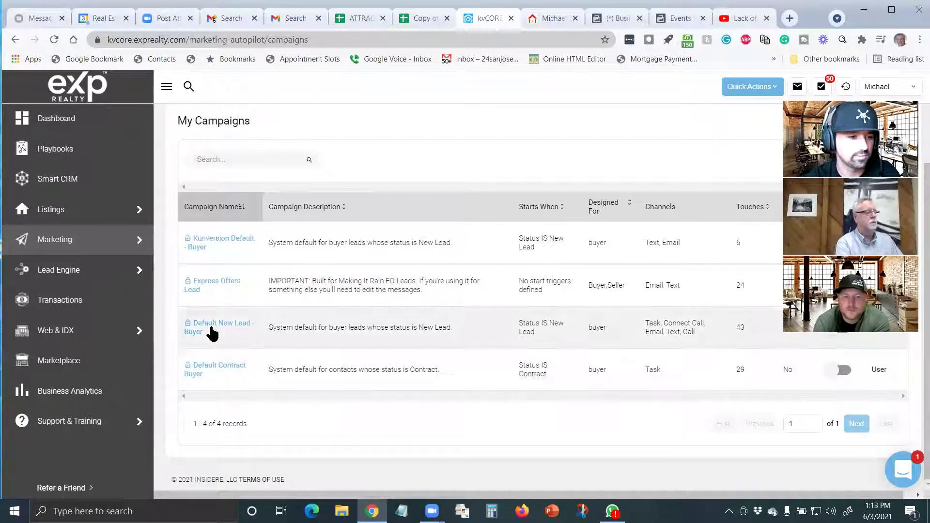
# Open Default New Lead - Buyer, copy its immediate text message from the preview, then close it
pyautogui.click(216, 327)
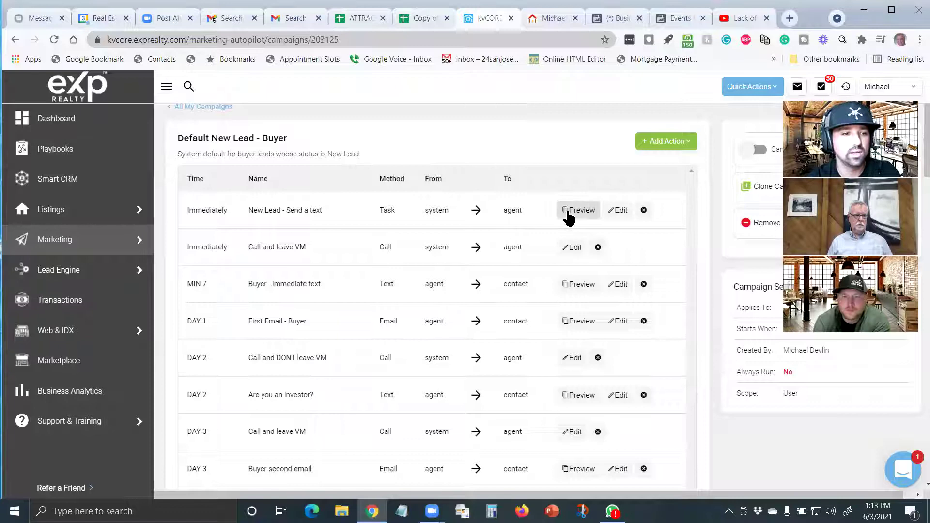
pyautogui.click(580, 285)
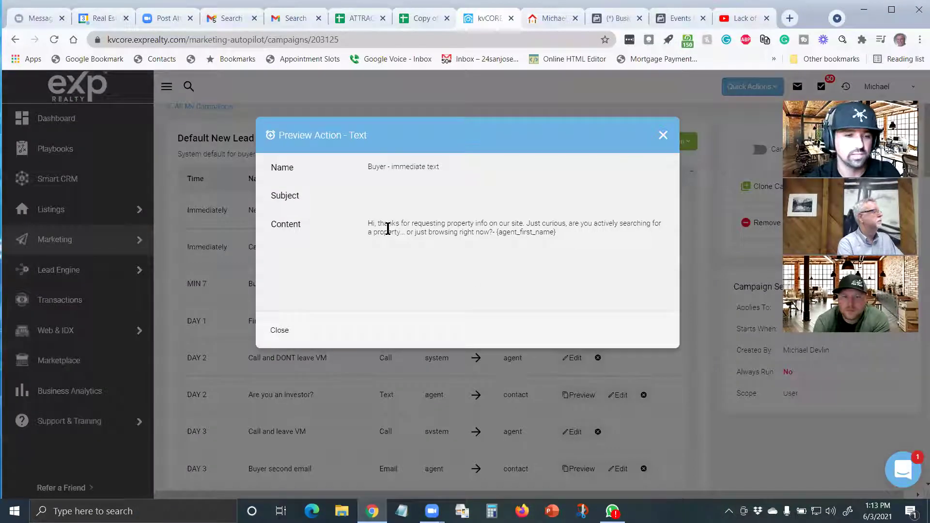
pyautogui.moveTo(359, 222); pyautogui.dragTo(551, 232)
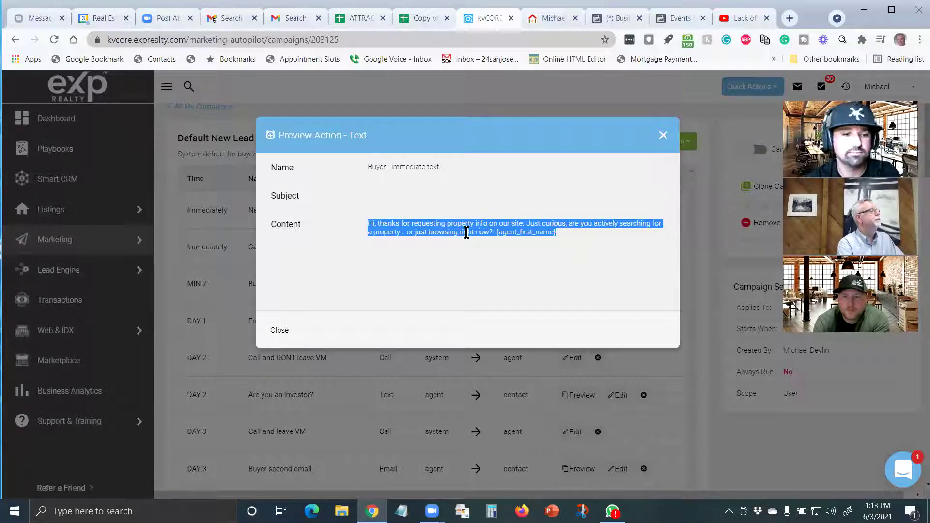
pyautogui.rightClick(489, 226)
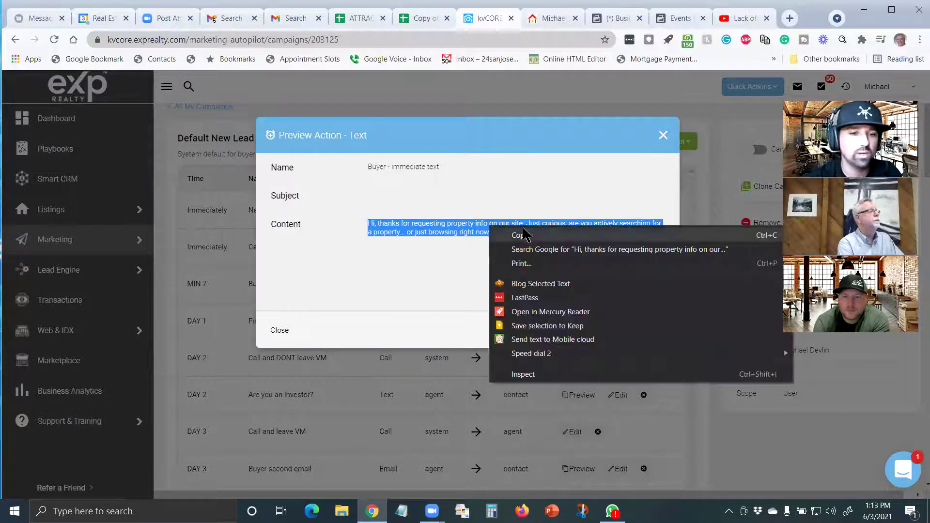
pyautogui.click(540, 237)
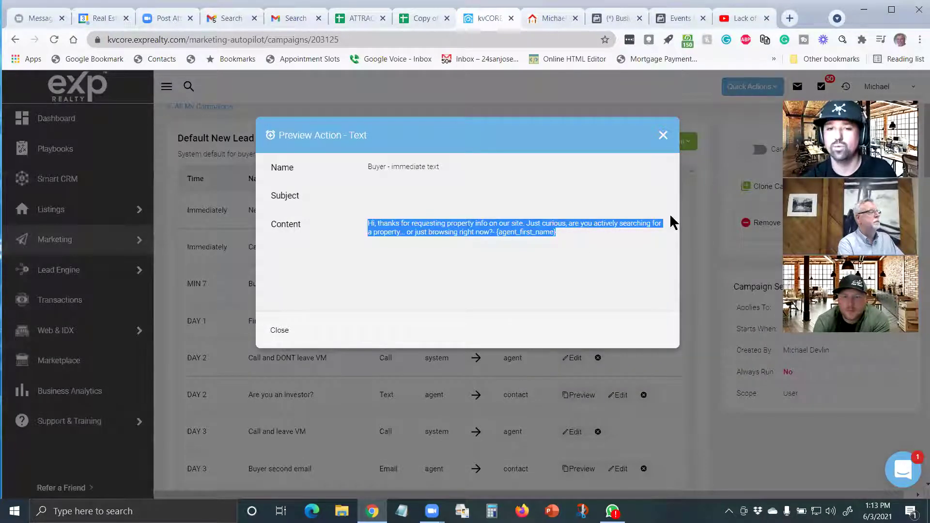
pyautogui.click(663, 135)
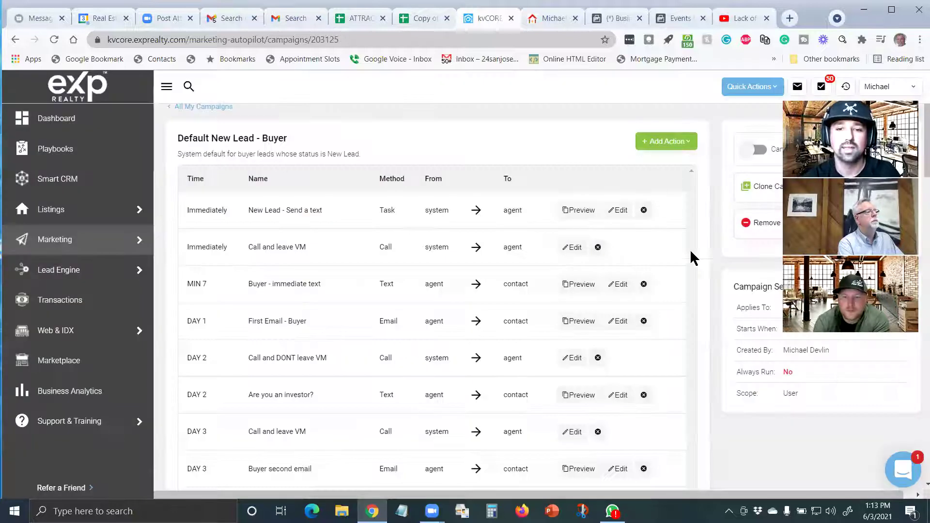
pyautogui.scroll(1, 272, 189)
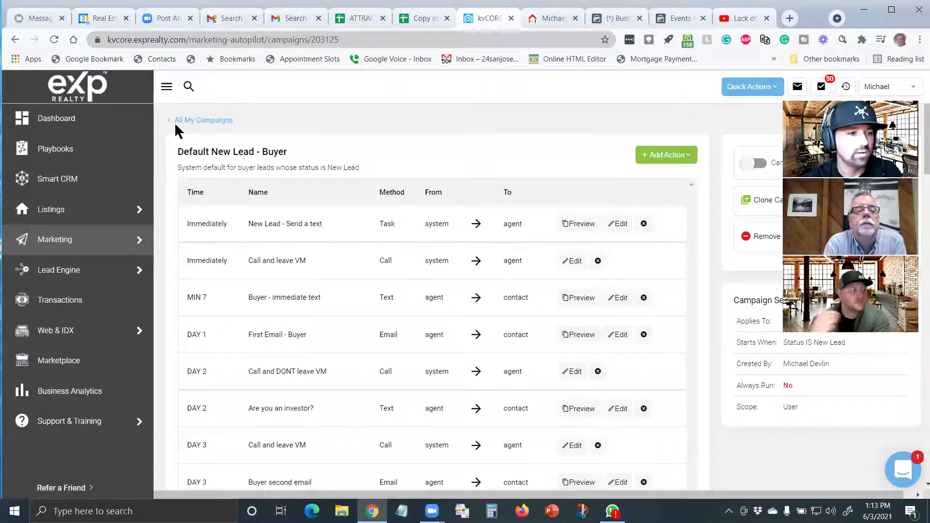
# From All My Campaigns' TEMPLATES library, start a blank new SMS template
pyautogui.click(197, 120)
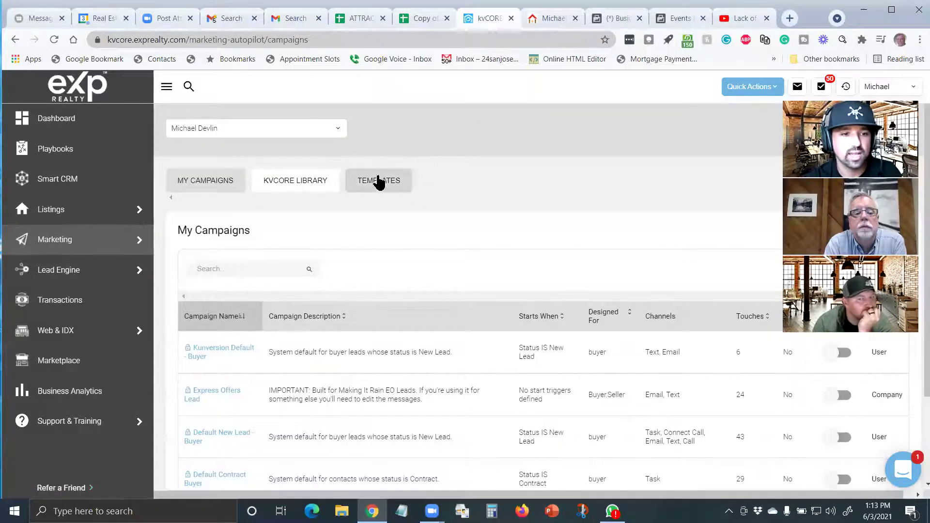
pyautogui.click(378, 183)
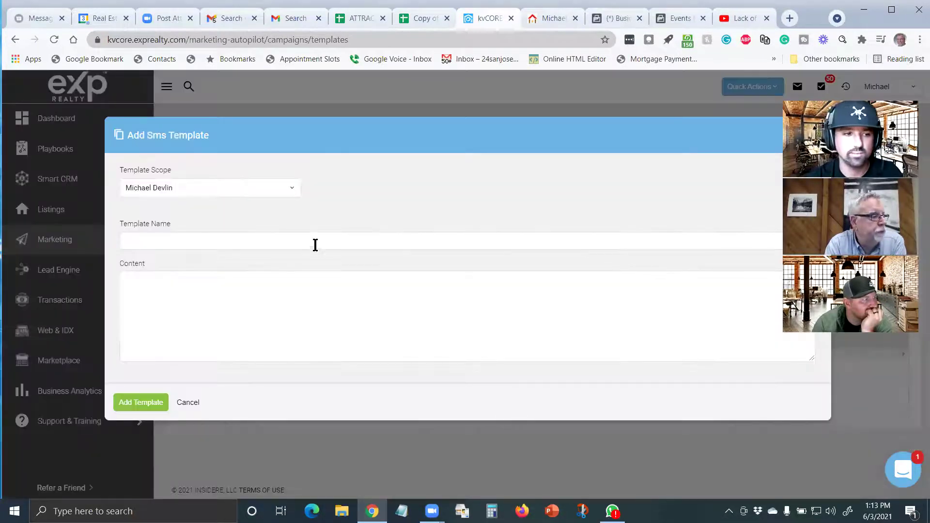
pyautogui.click(319, 239)
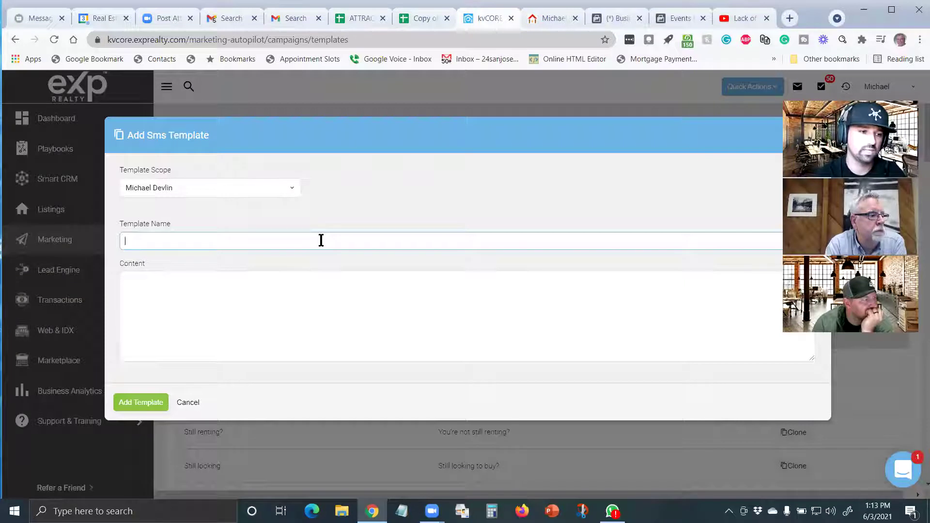
# Save SMS template 'edit 1' with the pasted message plus a call-me-anytime line
pyautogui.write('edit 1')
pyautogui.press('Tab')
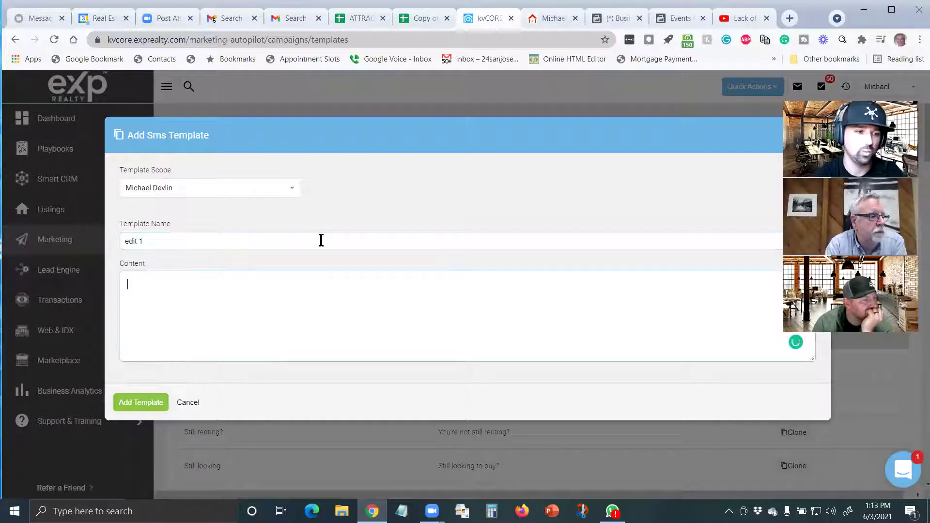
pyautogui.hotkey('ctrl', 'v')
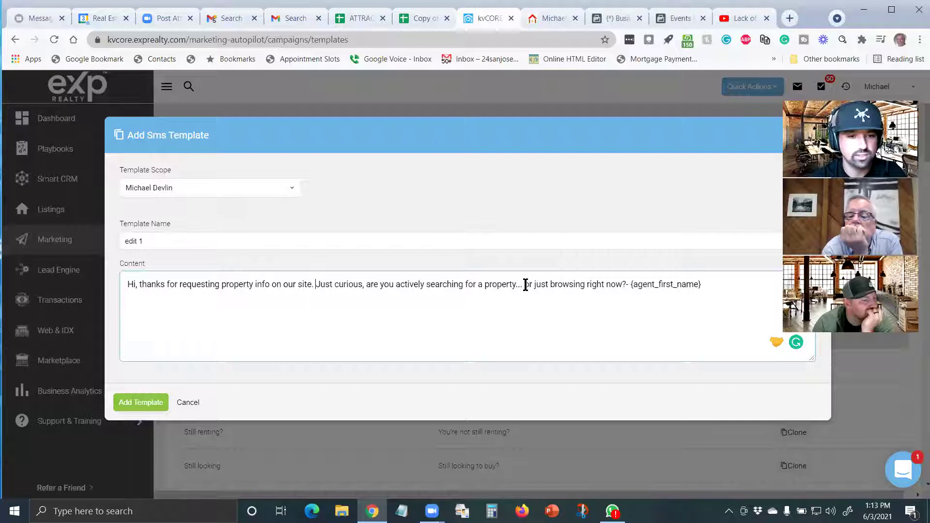
pyautogui.click(626, 285)
pyautogui.write('- ')
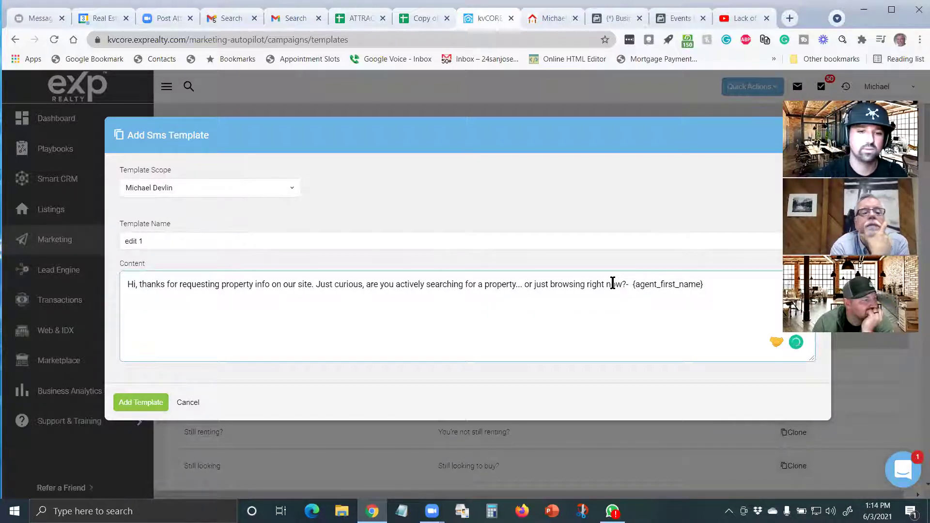
pyautogui.write('Please feel free to call me')
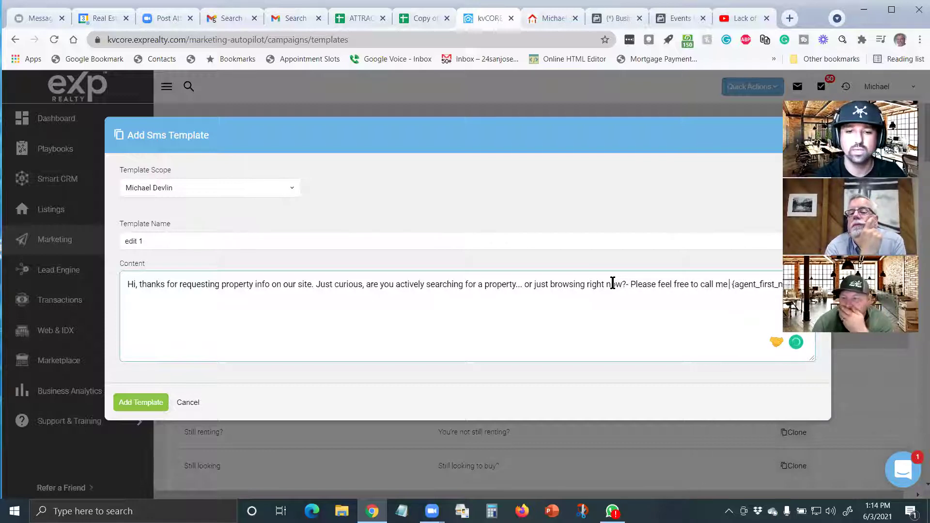
pyautogui.write(' at any time')
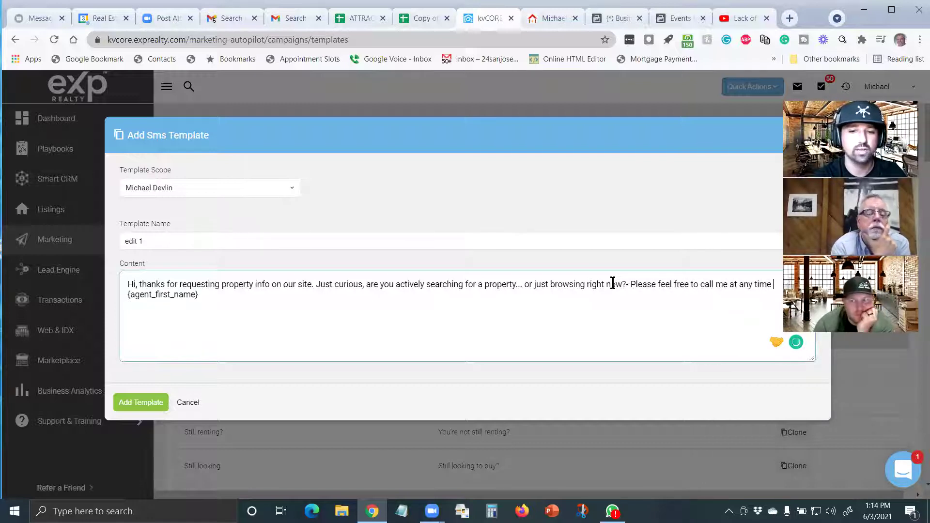
pyautogui.write(' if y would like to know')
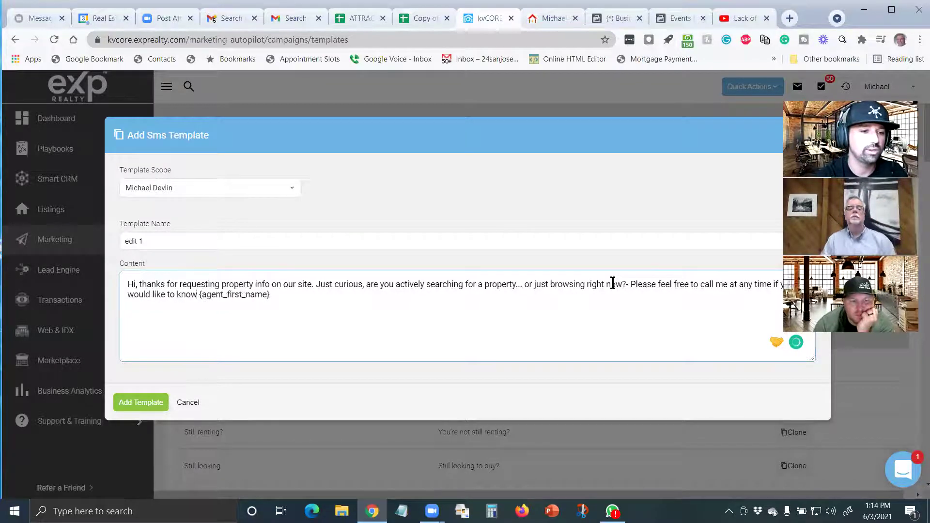
pyautogui.write(' more or')
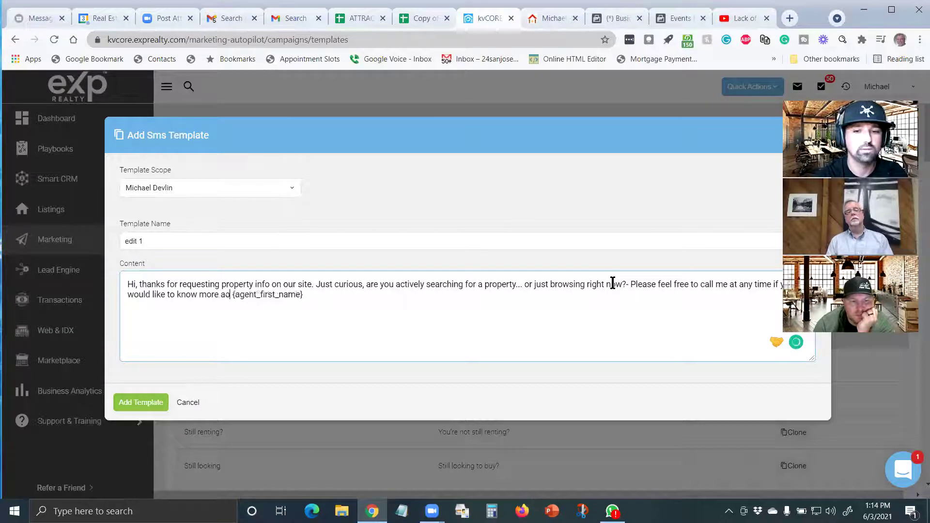
pyautogui.write(' have any q')
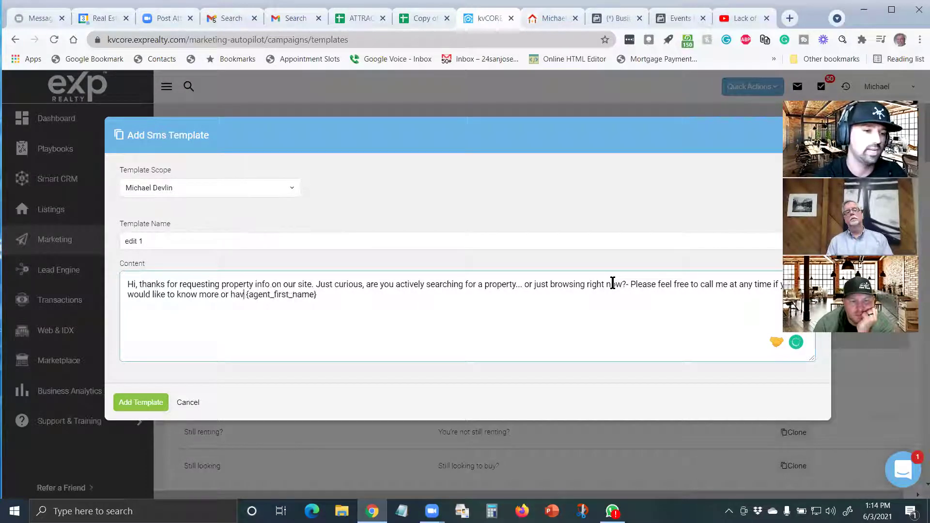
pyautogui.write('uestions')
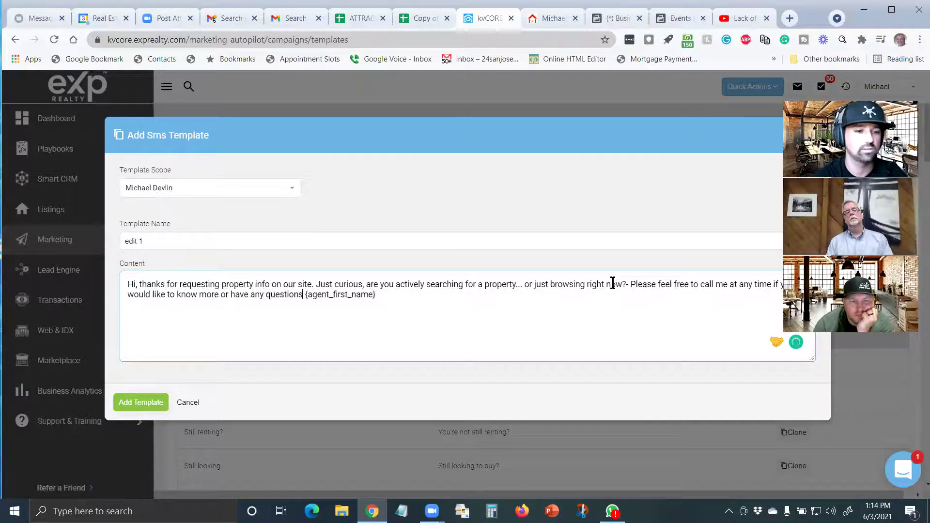
pyautogui.write('!')
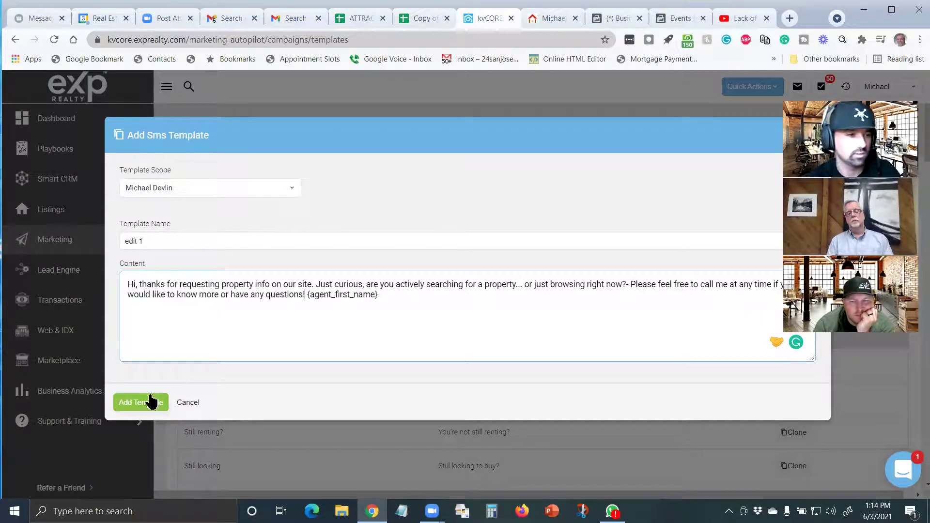
pyautogui.click(146, 406)
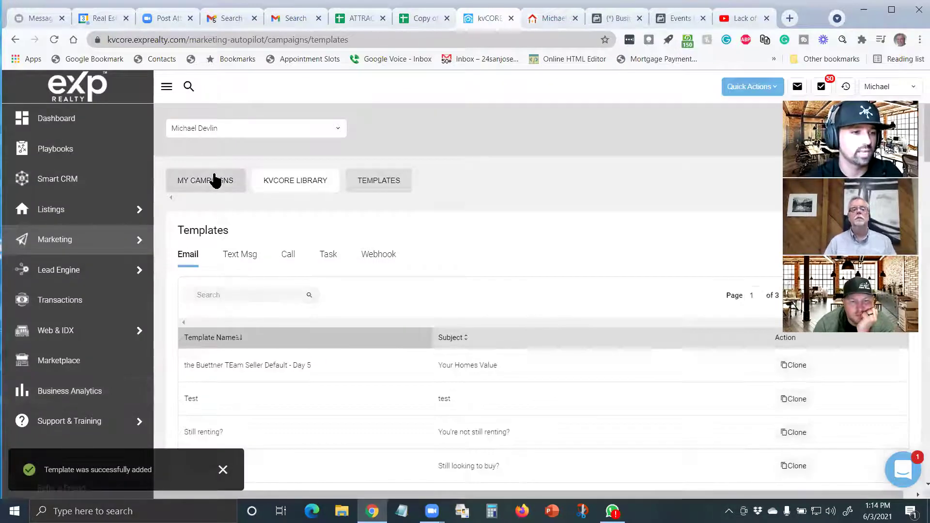
pyautogui.click(212, 181)
# Open the Buyer - immediate text action in the Default New Lead - Buyer campaign
pyautogui.scroll(-1, 329, 294)
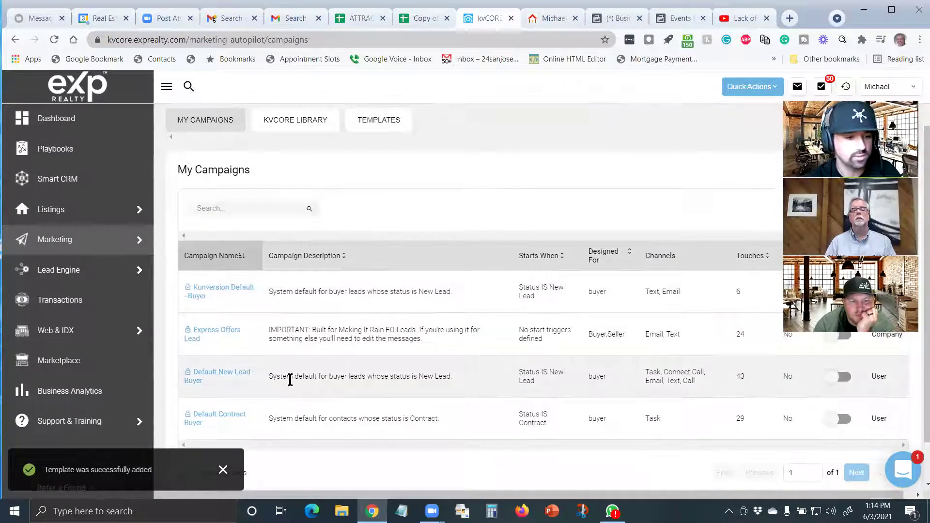
pyautogui.click(216, 376)
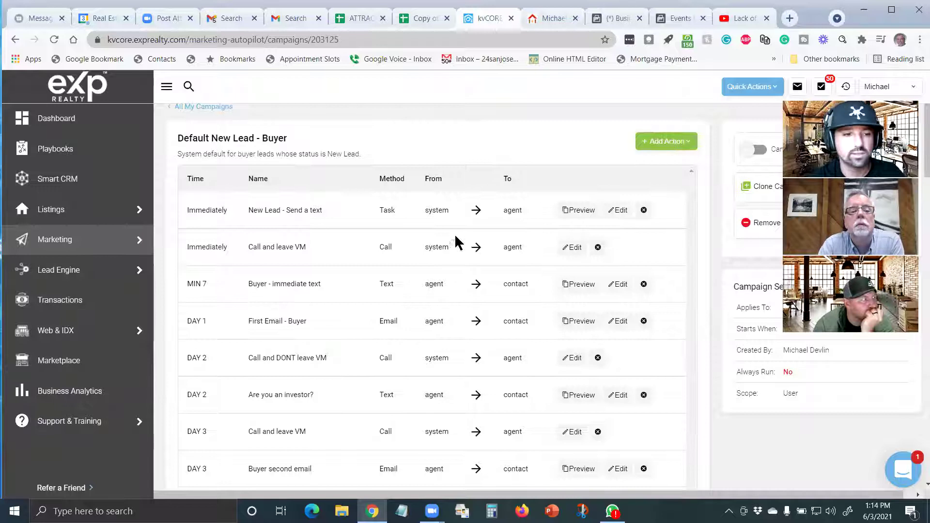
pyautogui.moveTo(248, 283); pyautogui.dragTo(338, 288)
pyautogui.click(338, 288)
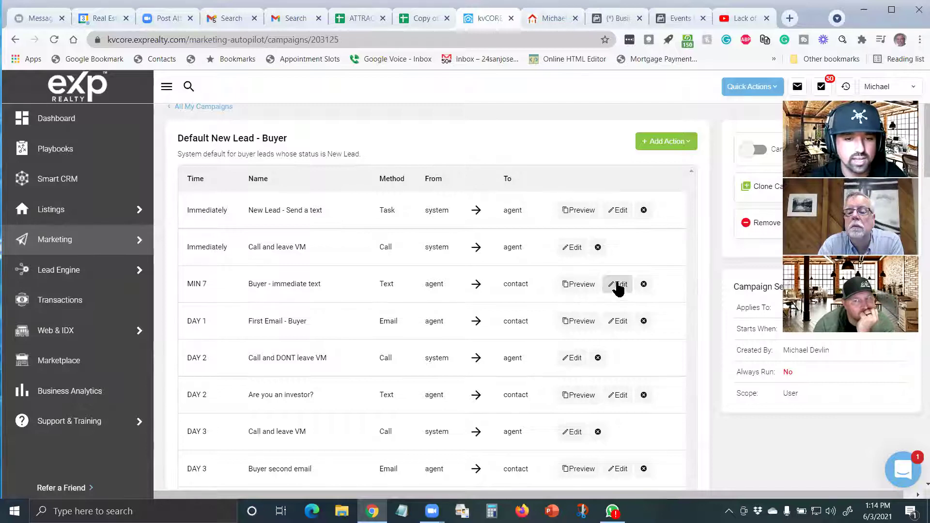
pyautogui.click(618, 286)
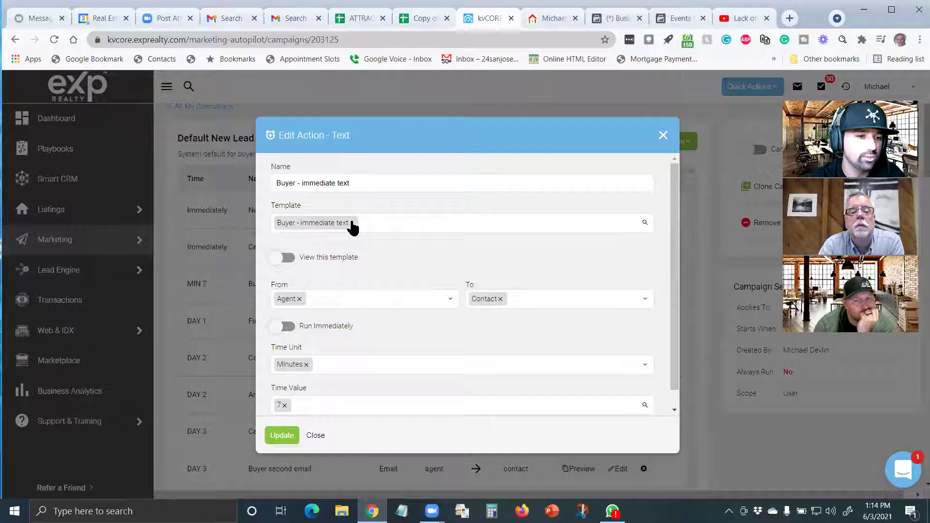
# Switch the action's text template to 'edit 1' and review its message preview
pyautogui.click(352, 224)
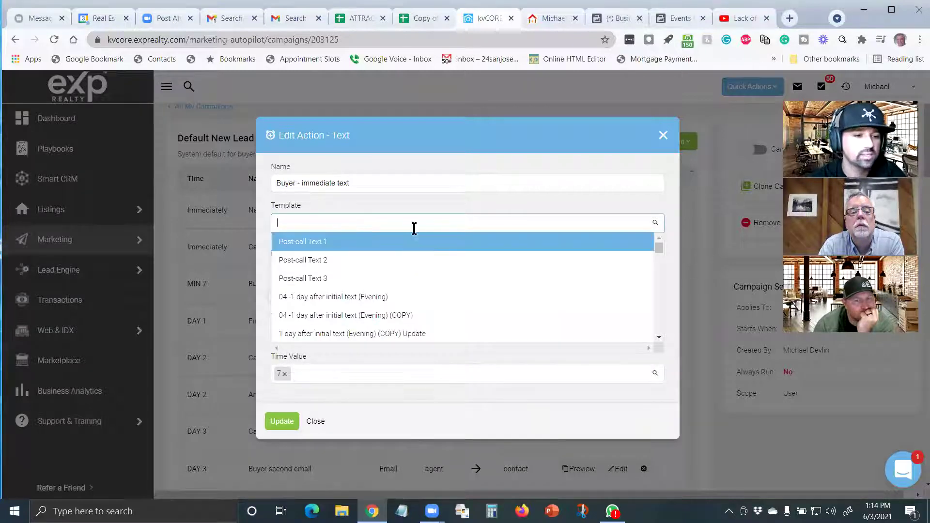
pyautogui.write('edit')
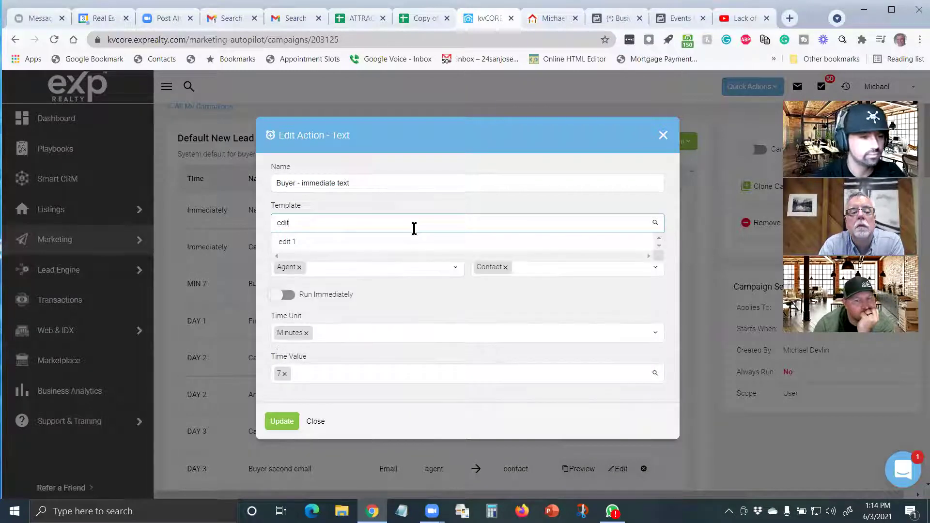
pyautogui.click(322, 243)
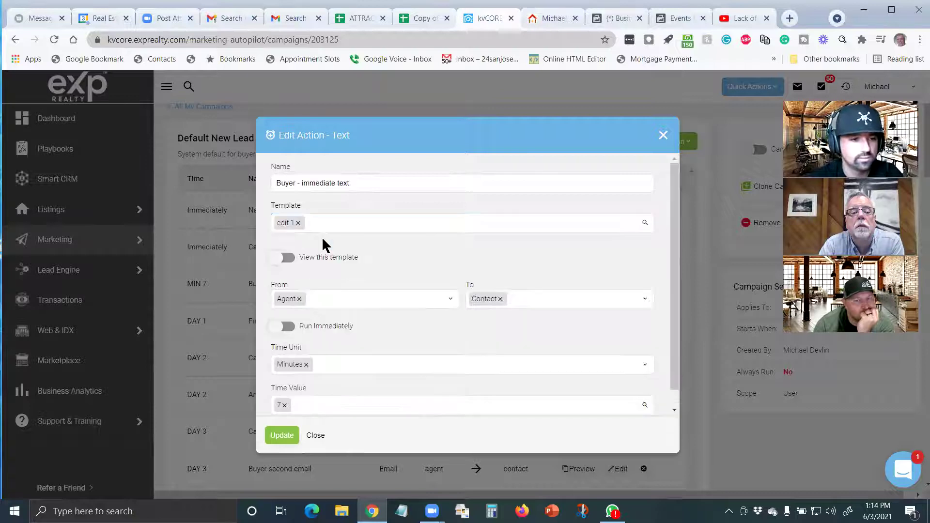
pyautogui.click(284, 258)
pyautogui.moveTo(378, 318); pyautogui.dragTo(624, 329)
pyautogui.click(625, 329)
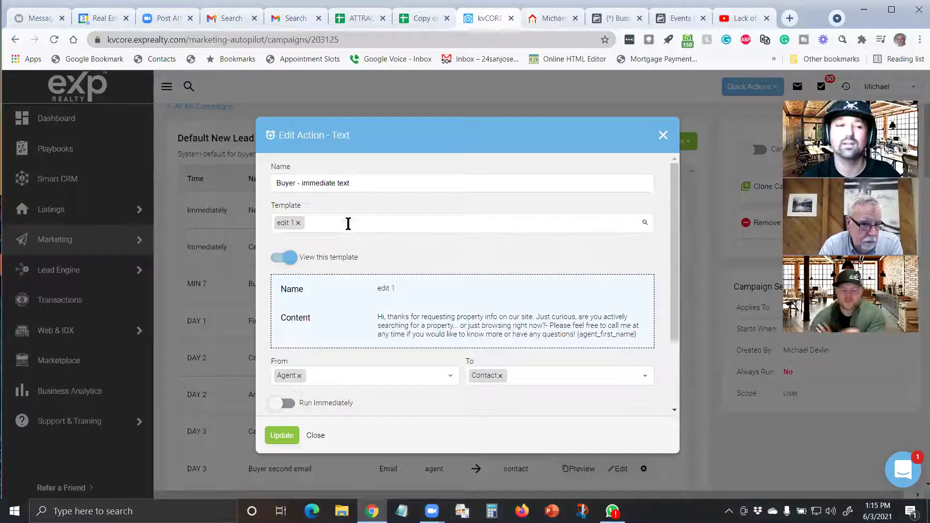
pyautogui.scroll(-2, 479, 327)
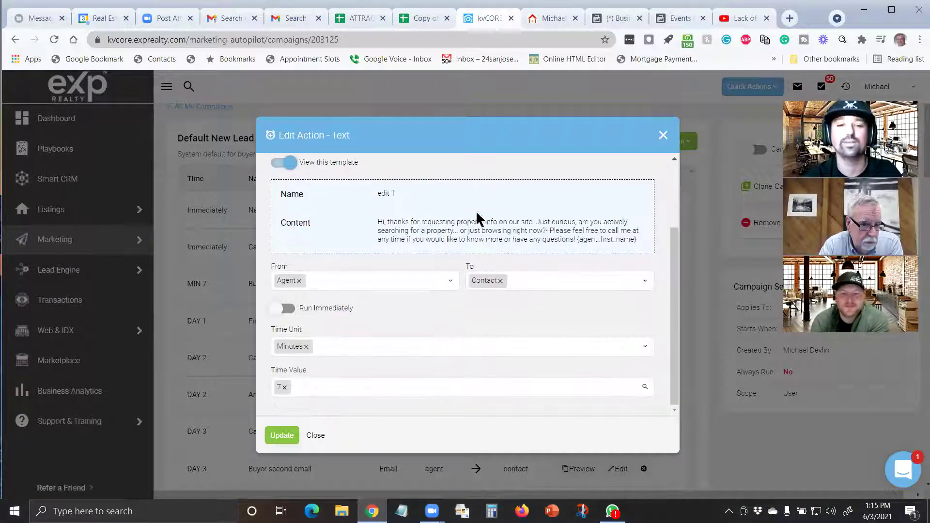
pyautogui.moveTo(374, 222); pyautogui.dragTo(449, 232)
pyautogui.click(538, 226)
pyautogui.click(450, 232)
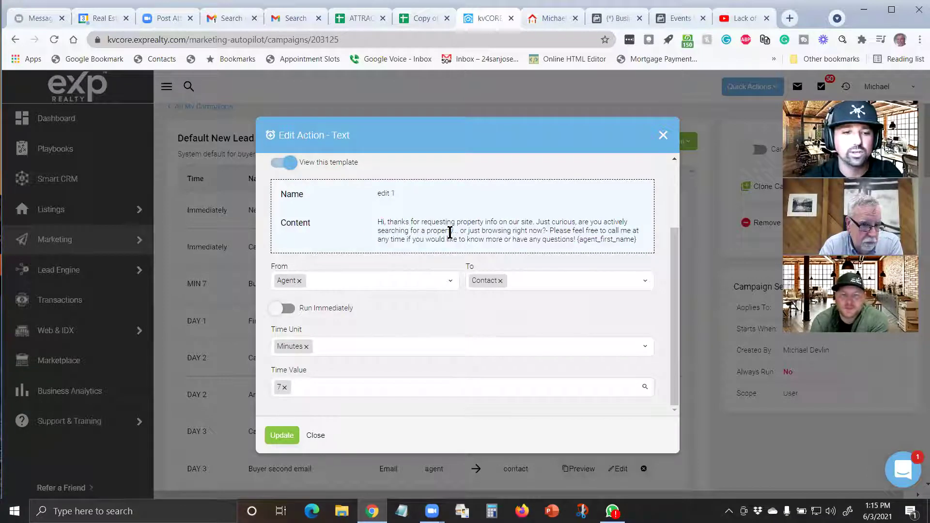
pyautogui.doubleClick(629, 239)
pyautogui.click(629, 238)
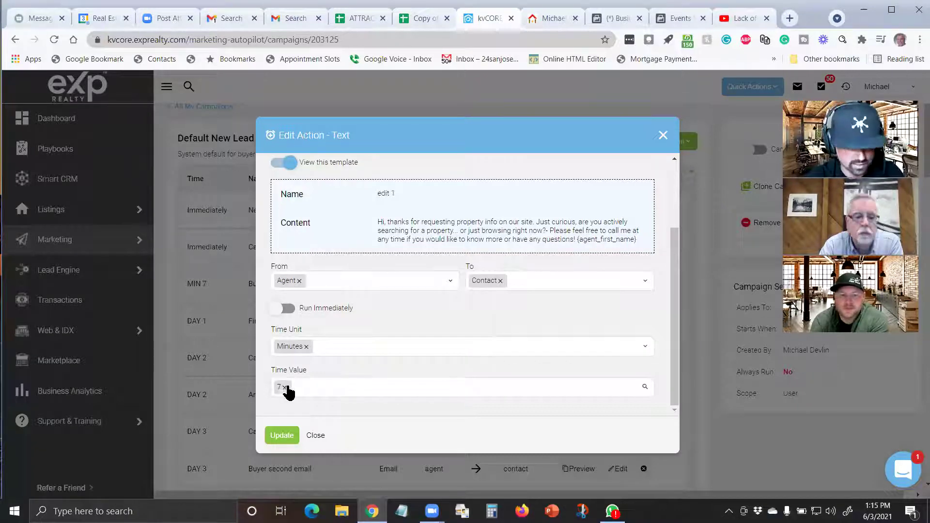
# Set the action's delay to 5 minutes and save the update
pyautogui.click(329, 347)
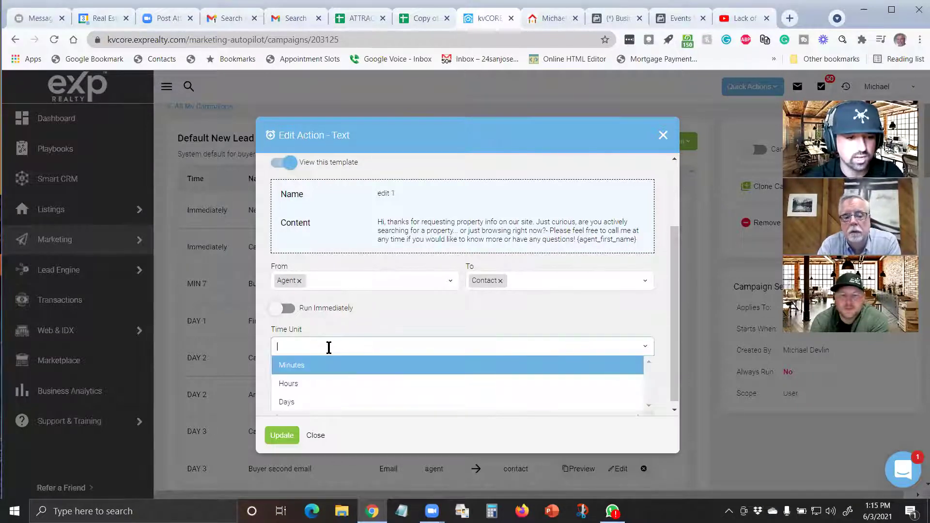
pyautogui.scroll(-1, 326, 380)
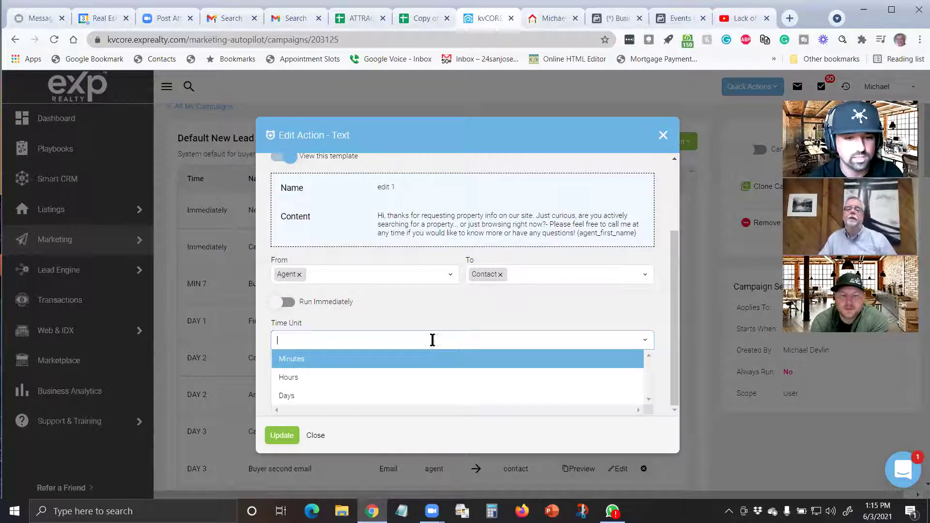
pyautogui.press('Return')
pyautogui.click(307, 386)
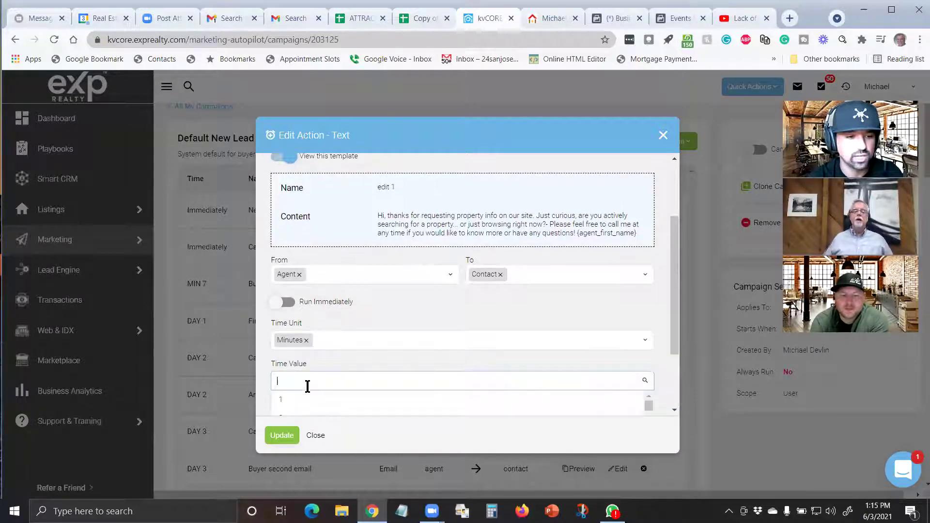
pyautogui.scroll(-3, 411, 333)
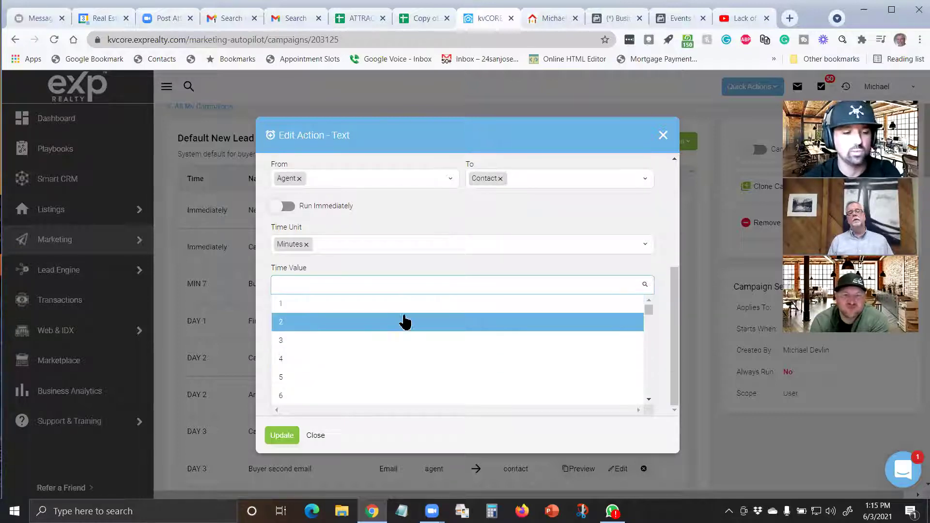
pyautogui.click(334, 378)
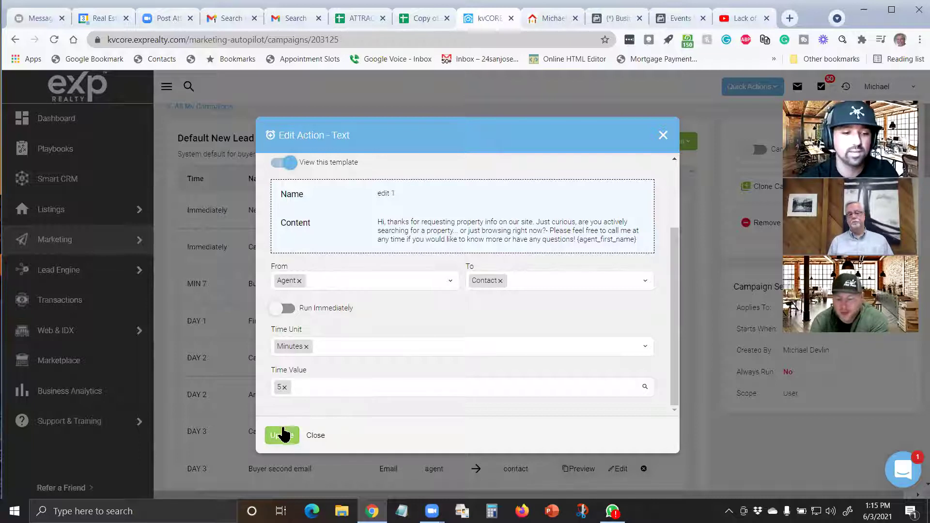
pyautogui.click(285, 437)
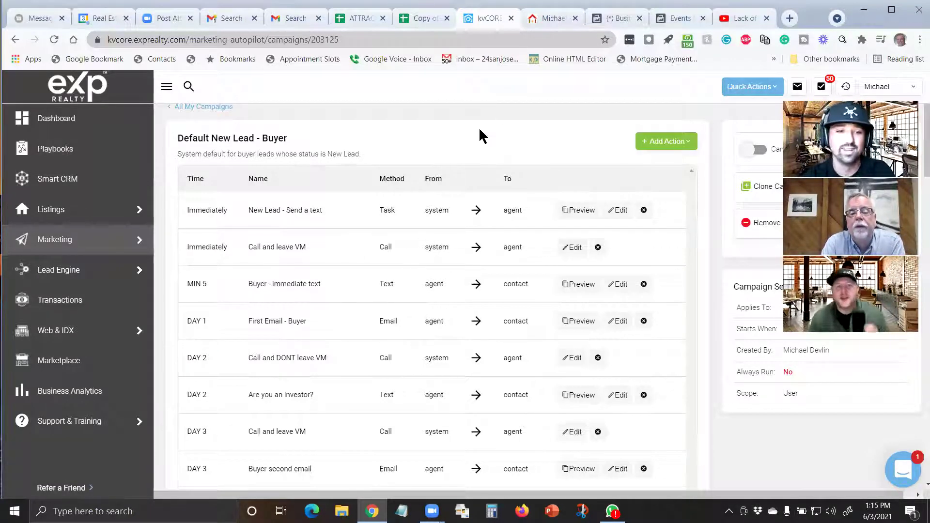
pyautogui.scroll(1, 612, 261)
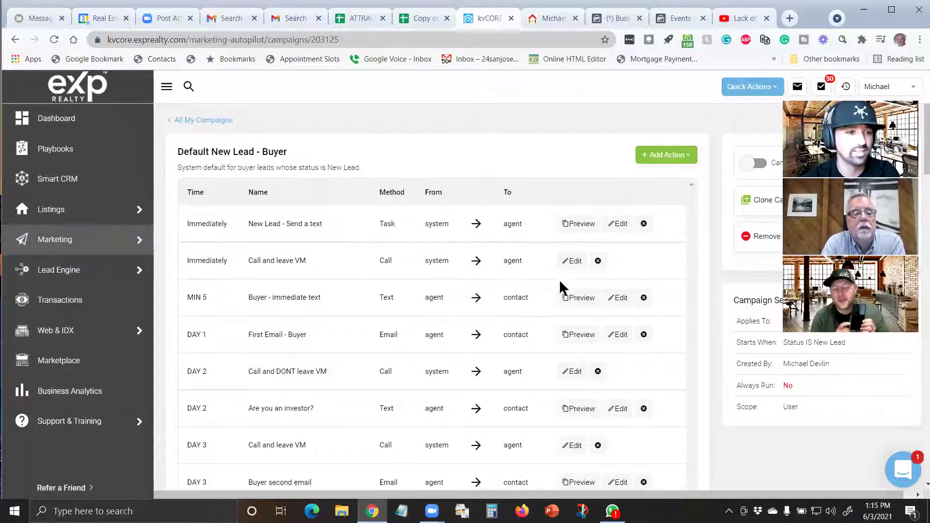
pyautogui.moveTo(97, 249)
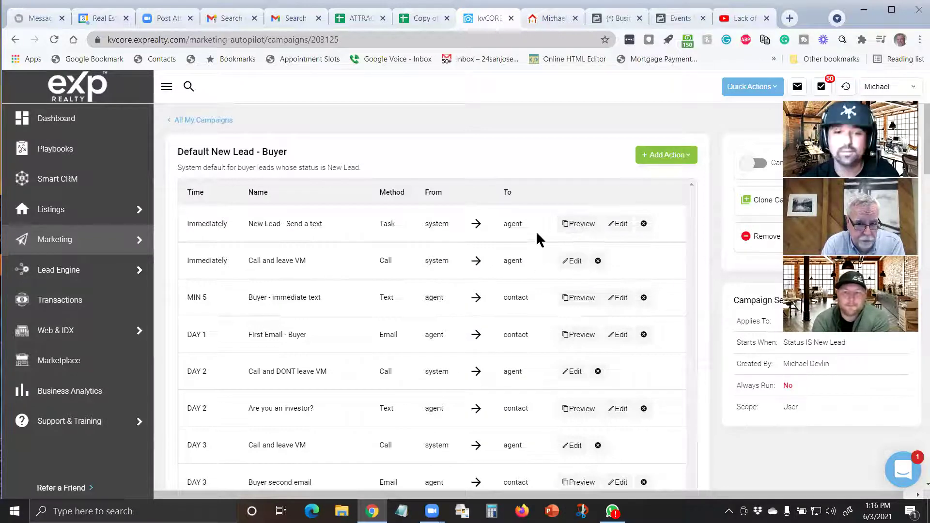
pyautogui.click(576, 297)
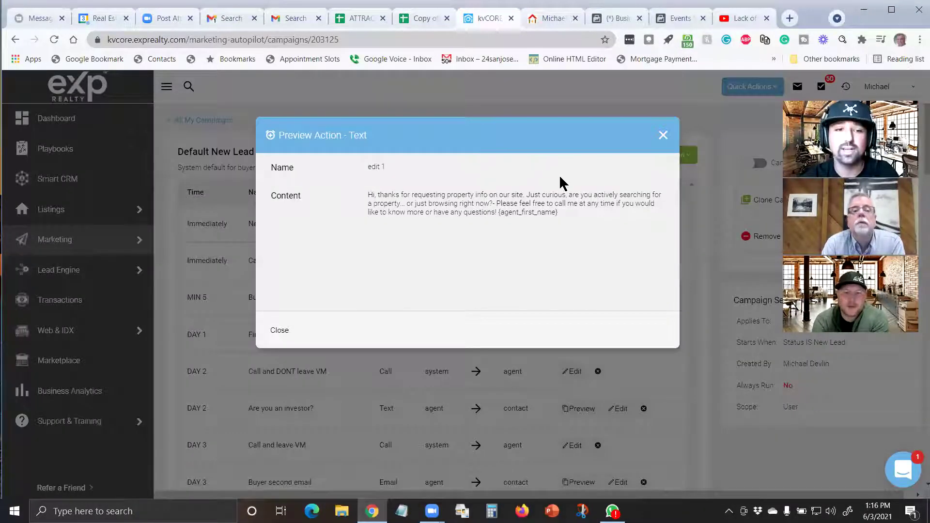
pyautogui.click(662, 135)
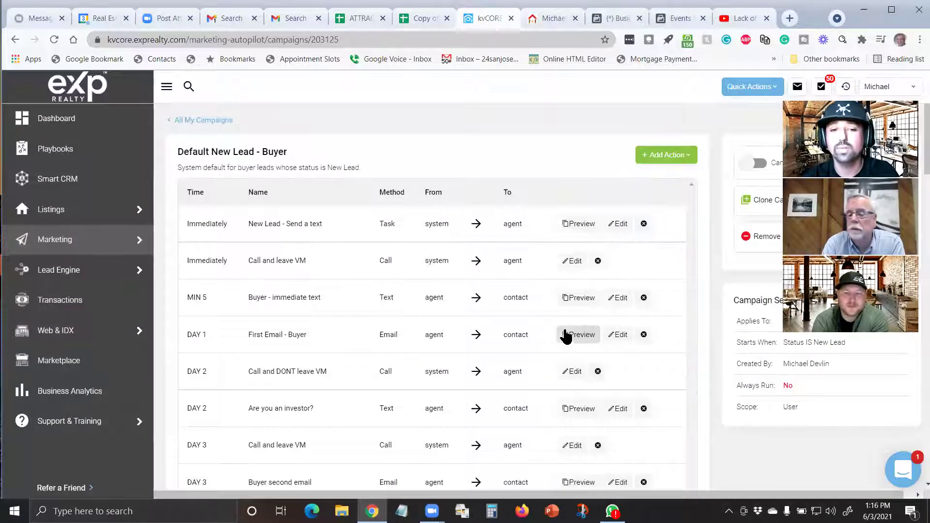
pyautogui.click(565, 335)
pyautogui.moveTo(504, 357); pyautogui.dragTo(372, 311)
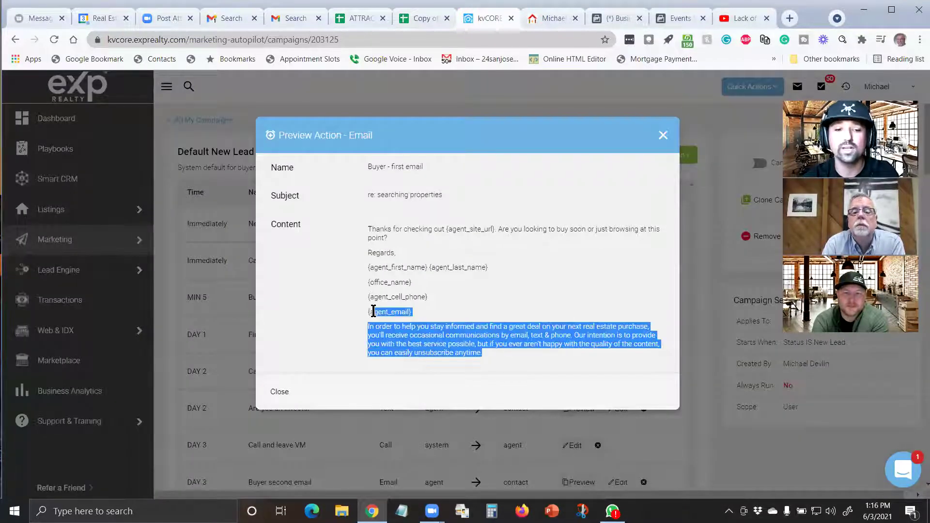
pyautogui.click(363, 285)
pyautogui.moveTo(369, 266); pyautogui.dragTo(432, 303)
pyautogui.click(426, 296)
pyautogui.click(426, 306)
pyautogui.moveTo(377, 313); pyautogui.dragTo(417, 317)
pyautogui.click(417, 317)
pyautogui.doubleClick(447, 229)
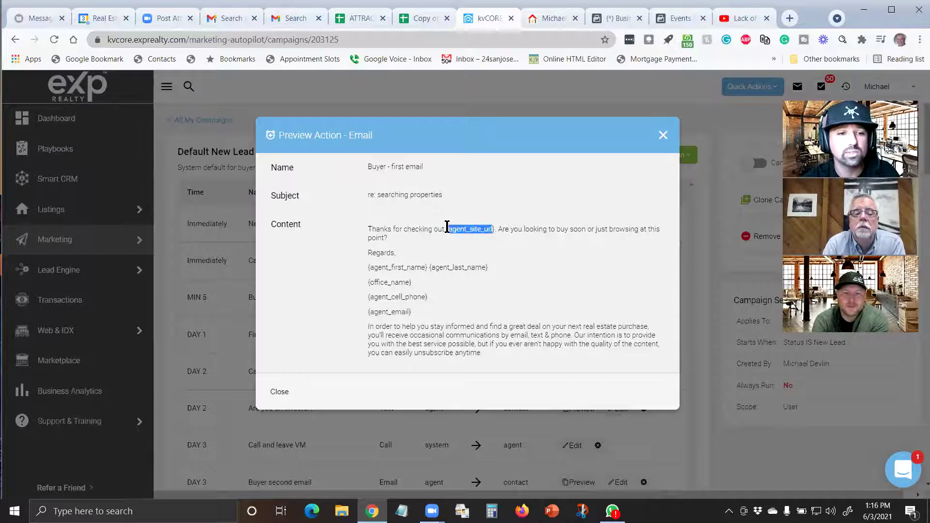
pyautogui.click(504, 229)
pyautogui.click(662, 136)
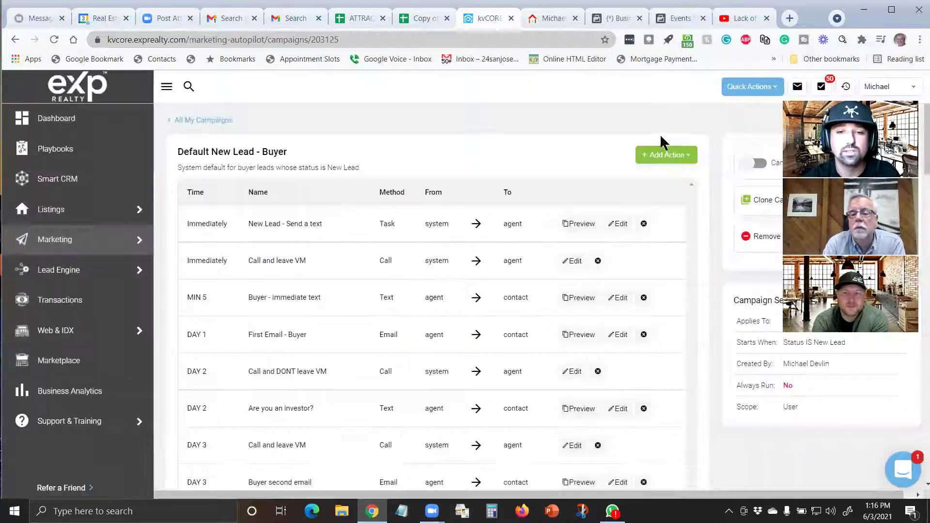
pyautogui.scroll(-6, 365, 390)
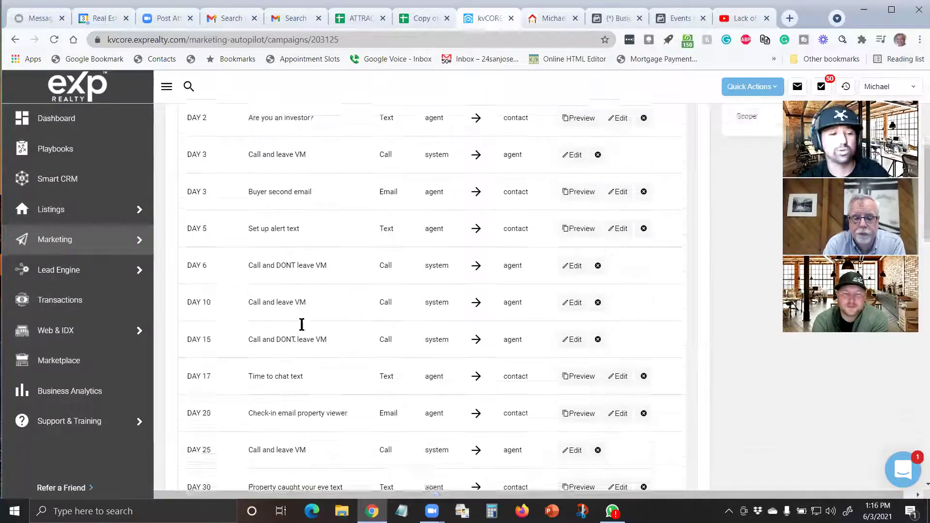
pyautogui.scroll(-12, 301, 324)
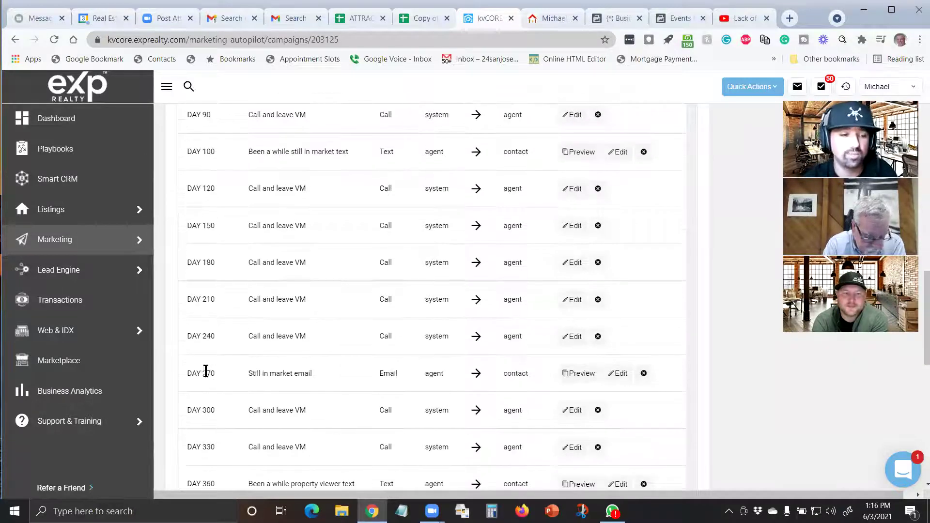
pyautogui.moveTo(187, 339); pyautogui.dragTo(230, 343)
pyautogui.click(225, 357)
pyautogui.scroll(-5, 251, 409)
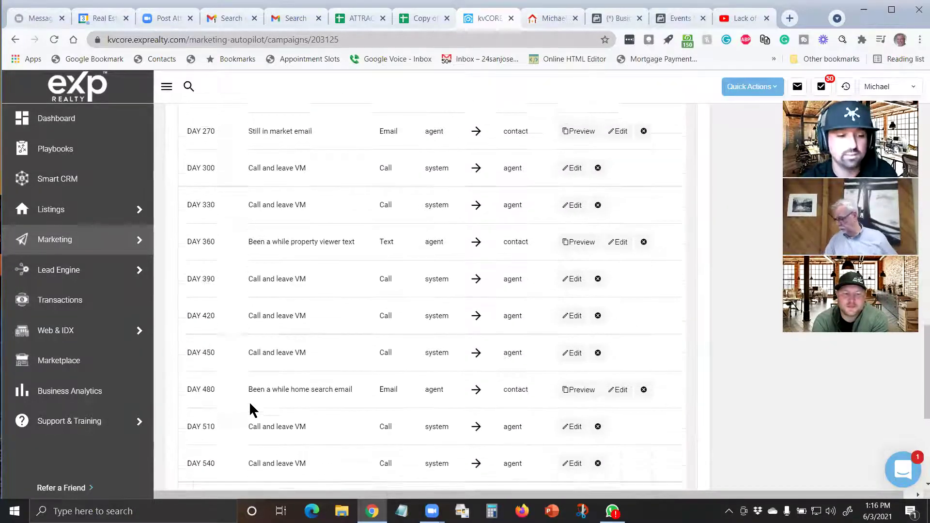
pyautogui.scroll(-6, 251, 409)
pyautogui.moveTo(235, 418); pyautogui.dragTo(197, 412)
pyautogui.click(189, 414)
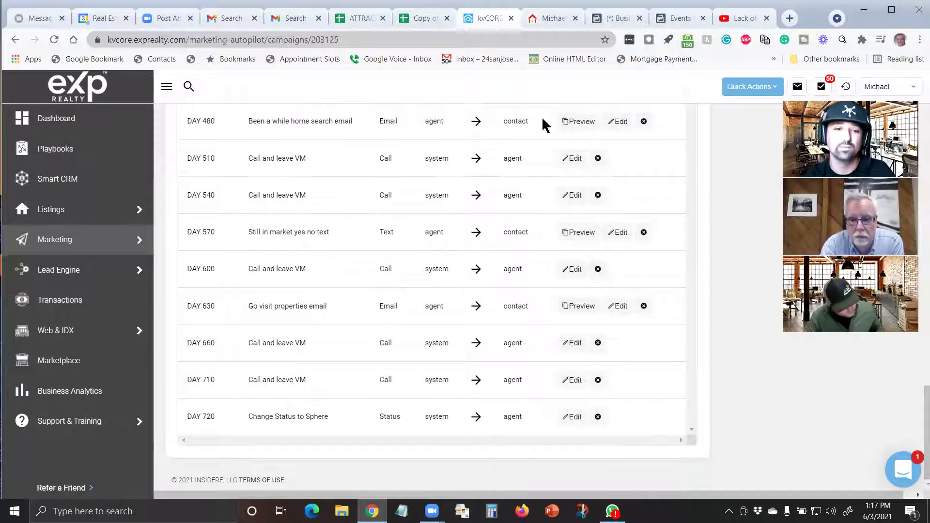
pyautogui.scroll(8, 523, 290)
pyautogui.scroll(10, 594, 277)
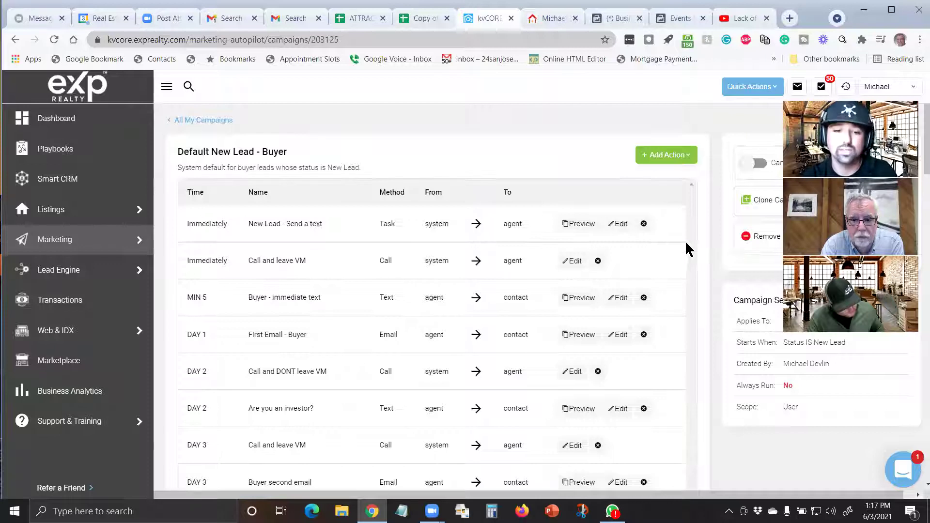
# Go through Marketing > All Marketing to the Search Alerts page
pyautogui.click(200, 121)
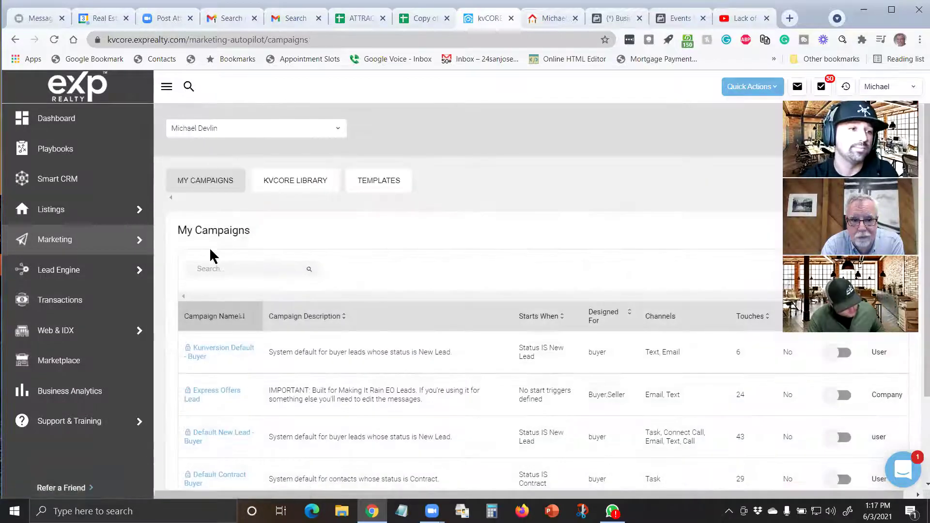
pyautogui.moveTo(73, 249)
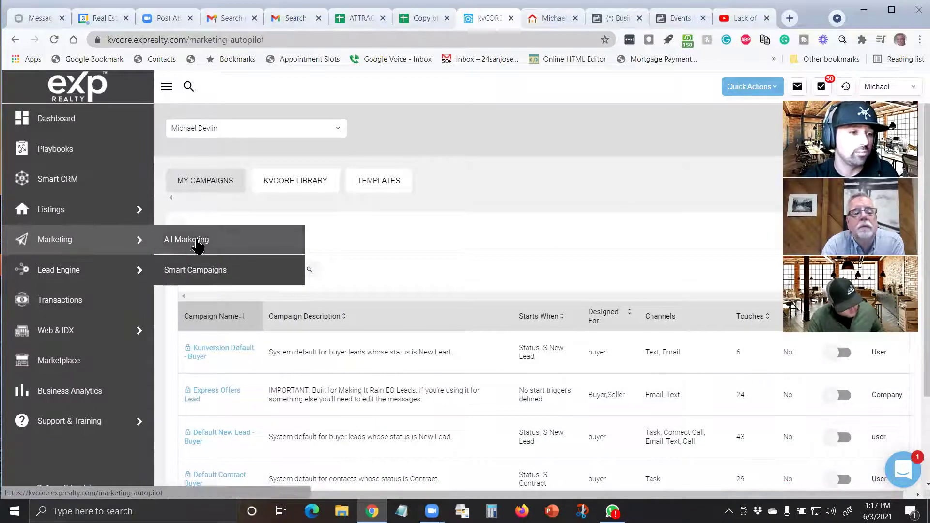
pyautogui.click(196, 239)
pyautogui.scroll(-3, 702, 378)
pyautogui.scroll(-4, 349, 405)
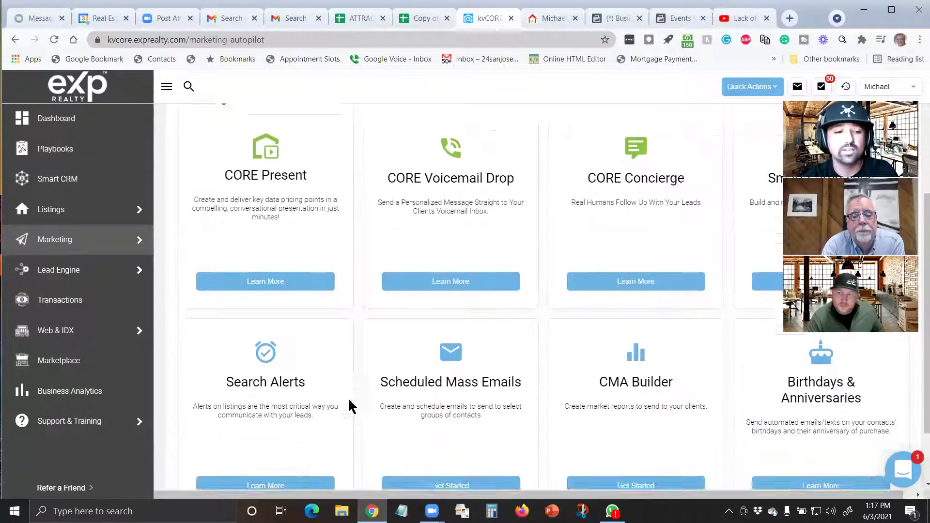
pyautogui.click(266, 407)
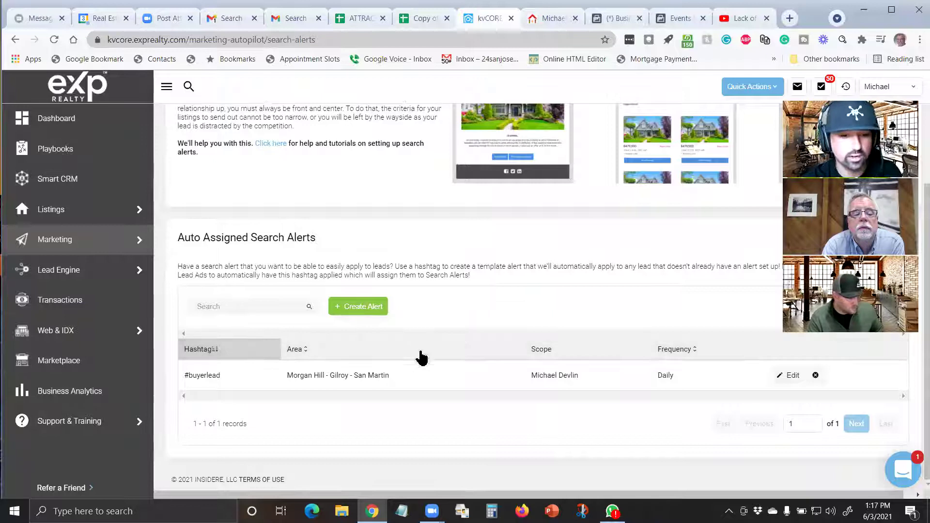
# Start a new search alert and browse the Hashtags list without choosing one
pyautogui.click(361, 307)
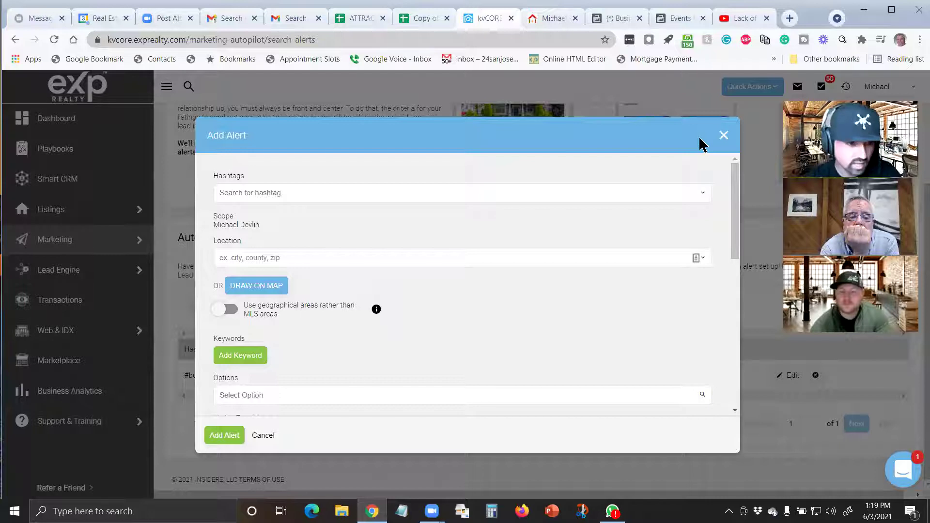
pyautogui.click(305, 188)
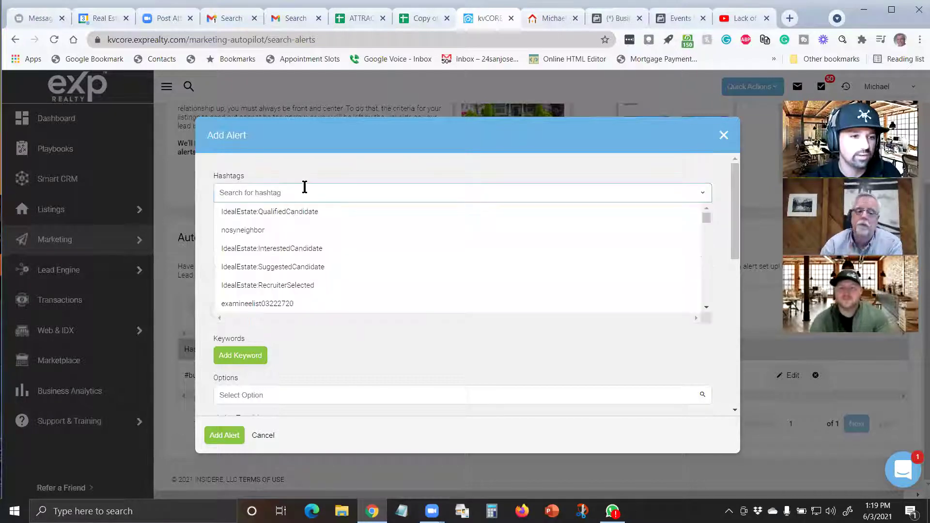
pyautogui.scroll(-5, 339, 242)
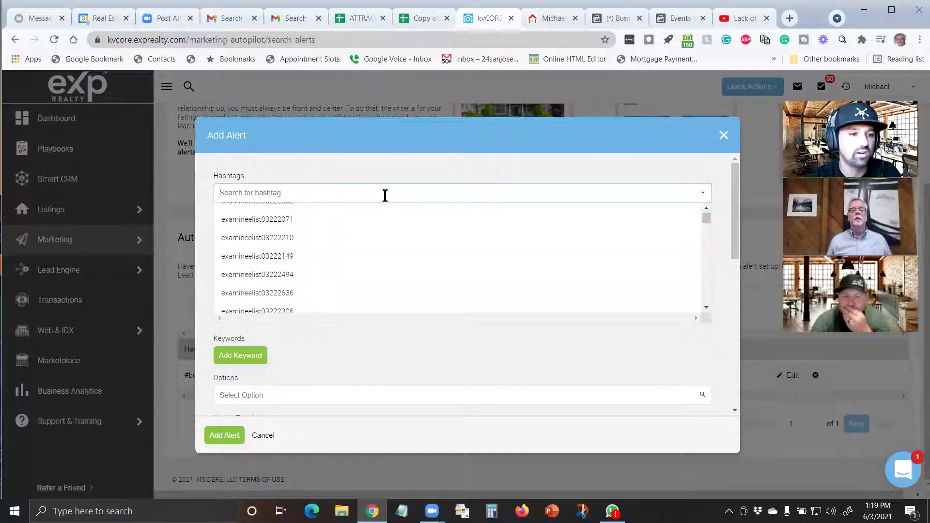
pyautogui.click(364, 175)
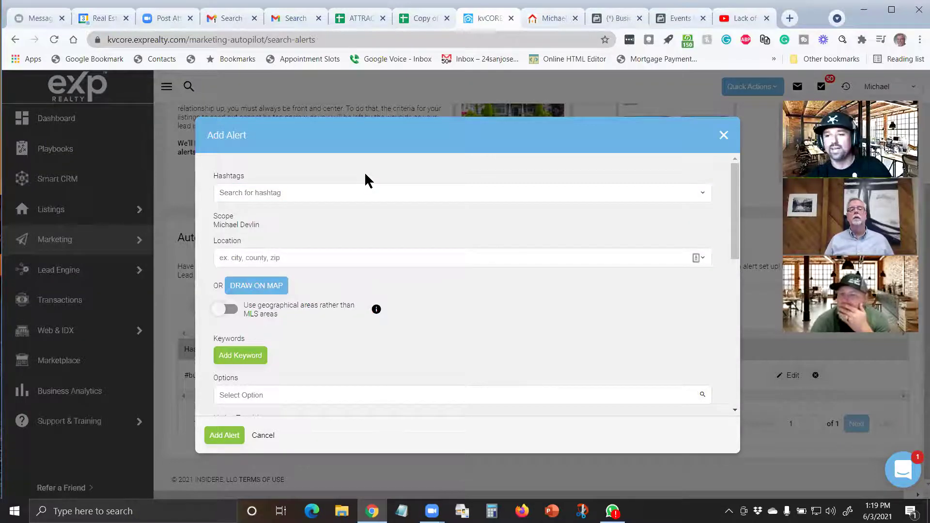
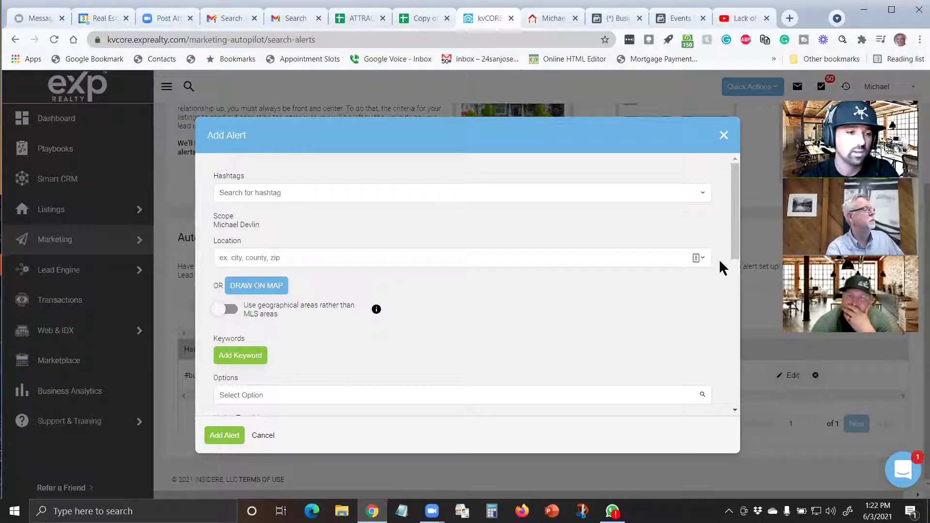
# Check the alert frequency choices and leave the frequency at Daily
pyautogui.scroll(-10, 542, 324)
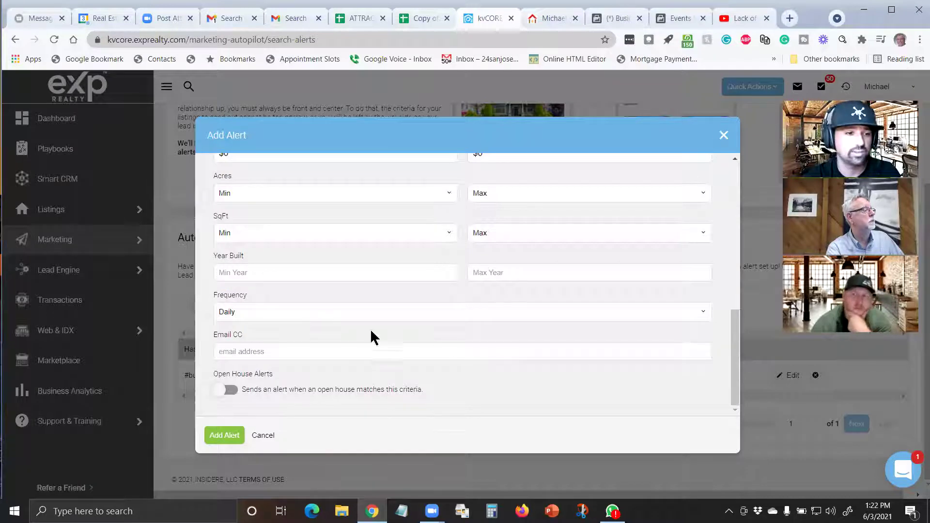
pyautogui.click(269, 315)
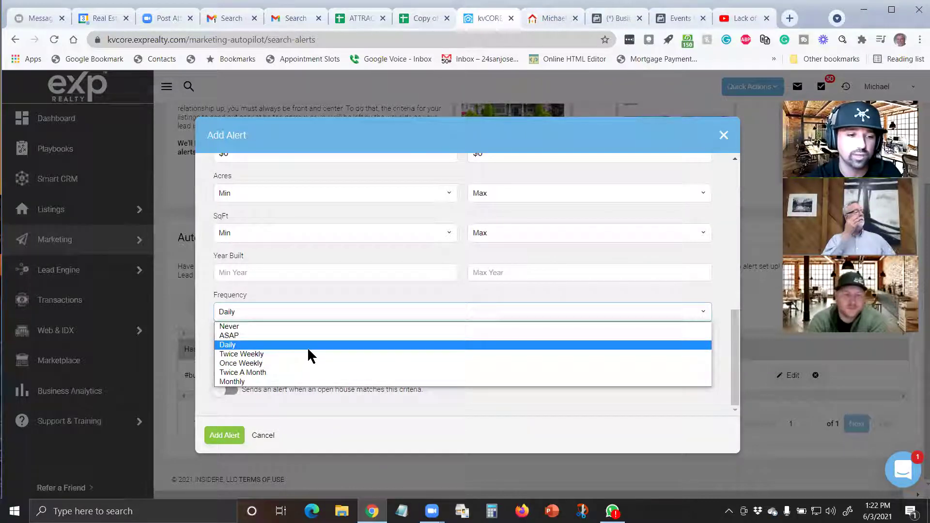
pyautogui.click(453, 314)
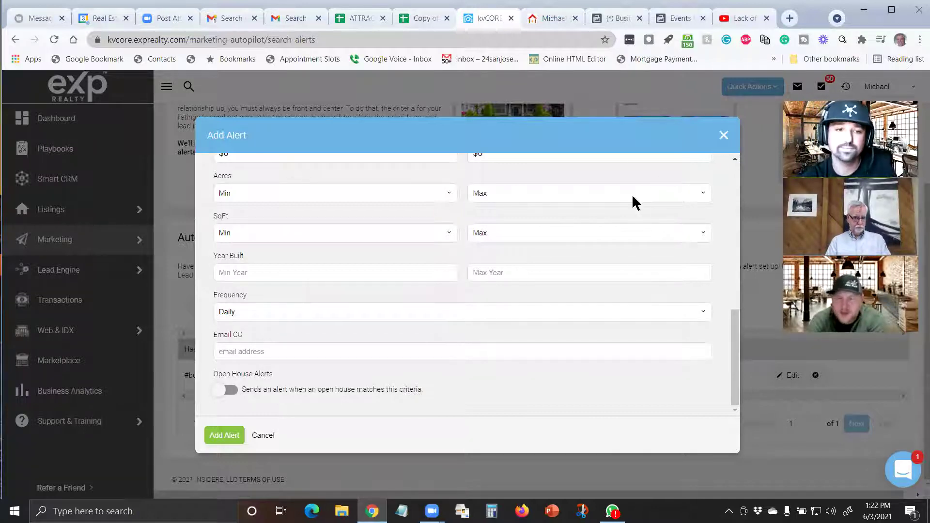
pyautogui.scroll(15, 553, 328)
pyautogui.scroll(-1, 316, 327)
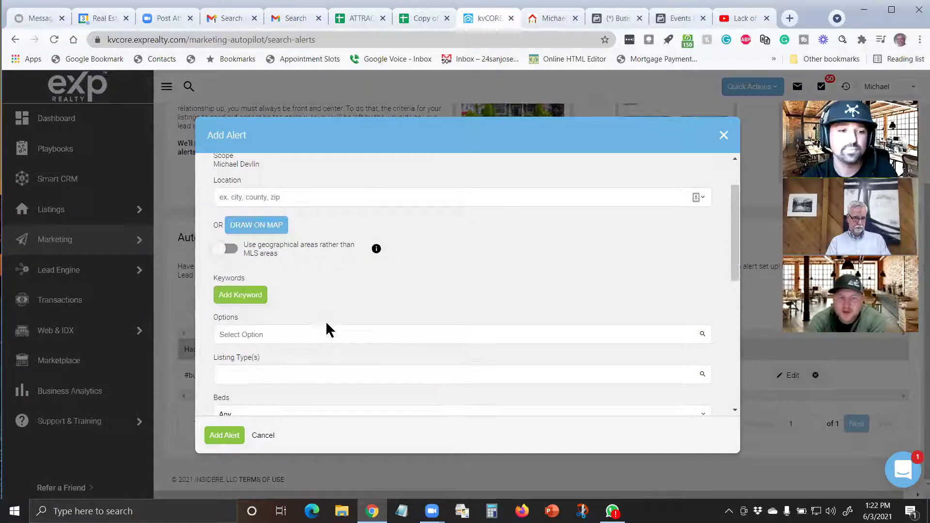
# Browse the listing options such as Just Listed, Walkable, Pool and Foreclosures without choosing one
pyautogui.click(312, 339)
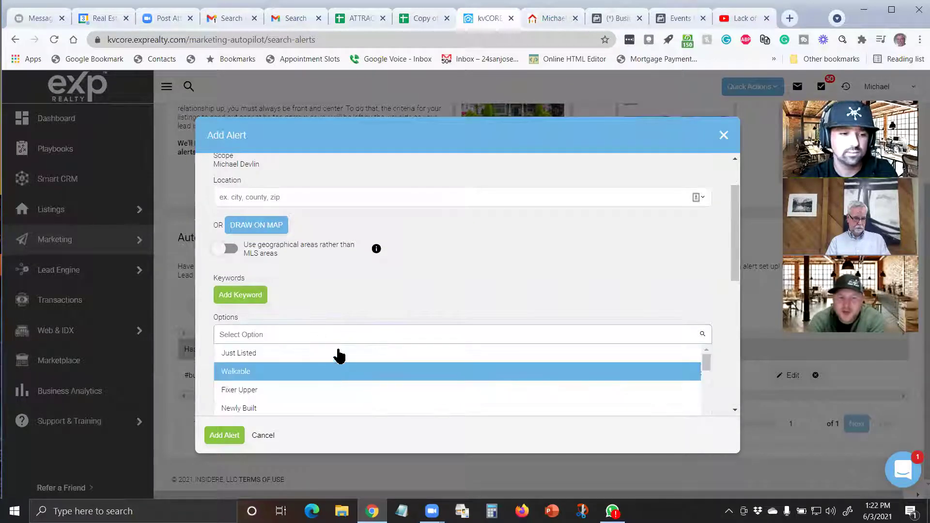
pyautogui.scroll(-1, 361, 352)
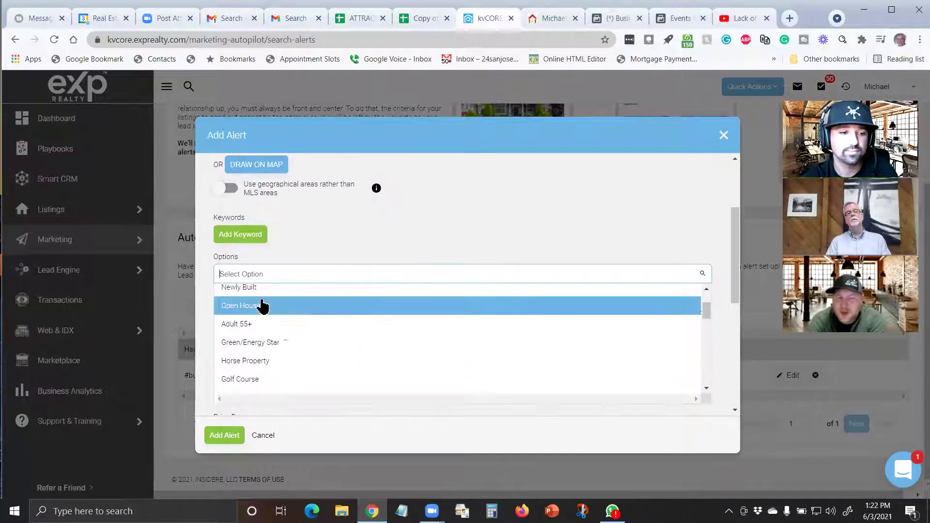
pyautogui.scroll(2, 291, 317)
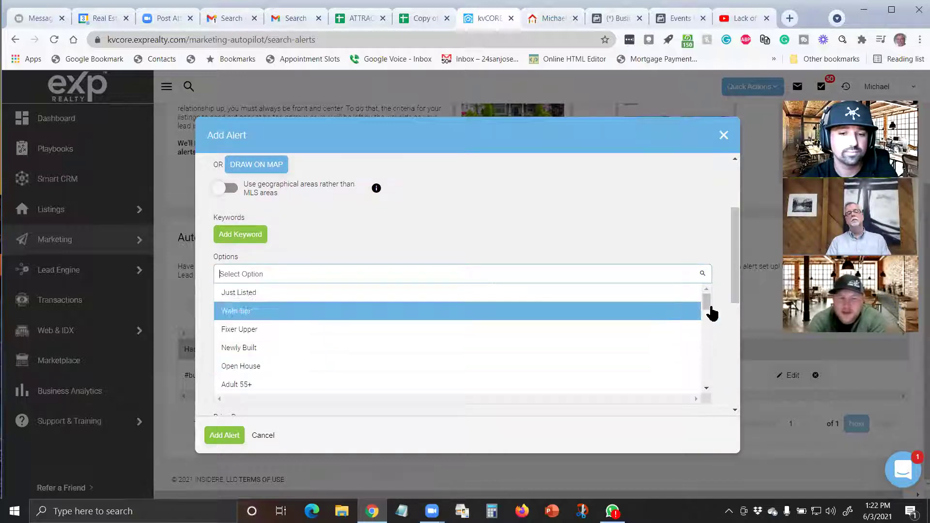
pyautogui.scroll(-1, 712, 309)
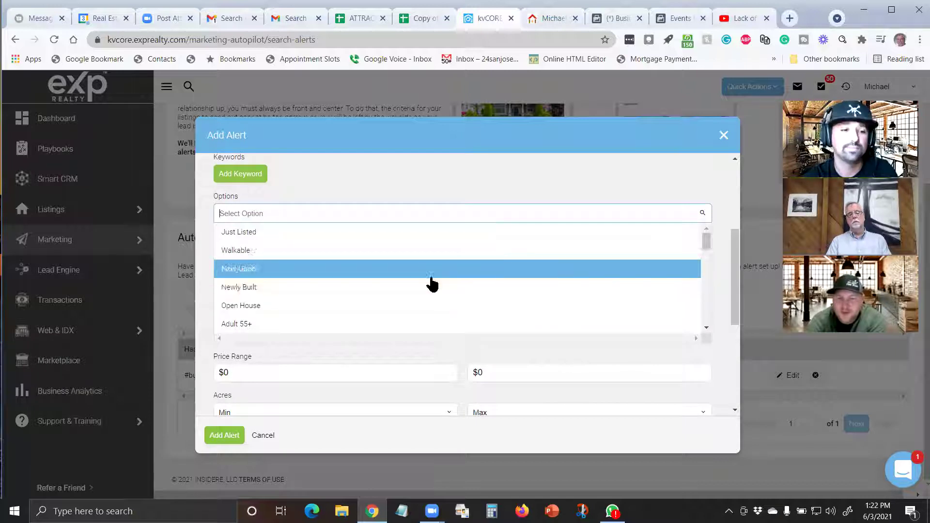
pyautogui.scroll(-1, 438, 291)
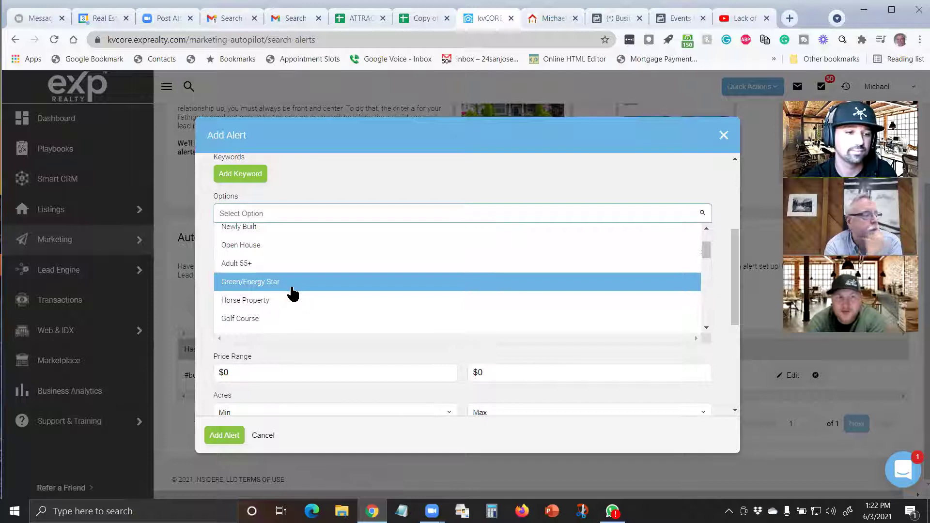
pyautogui.scroll(-1, 292, 294)
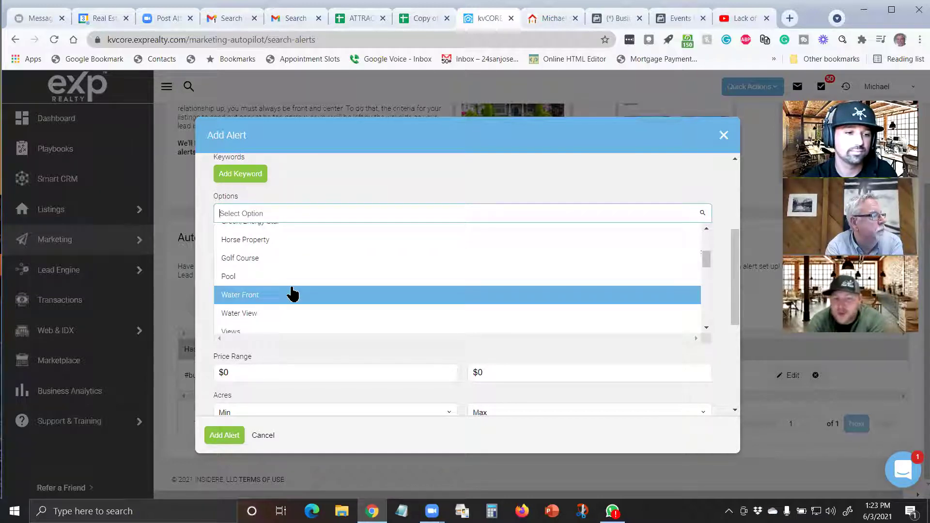
pyautogui.scroll(-1, 293, 293)
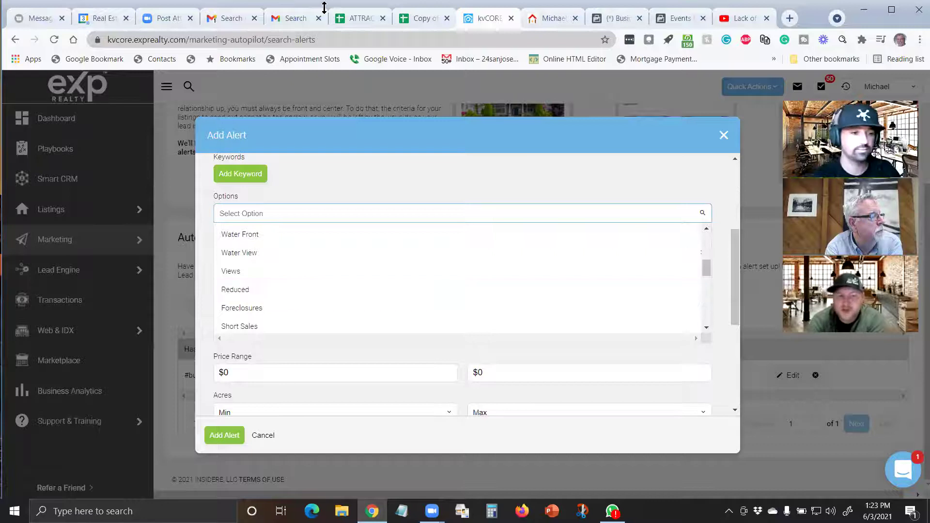
pyautogui.scroll(-1, 310, 291)
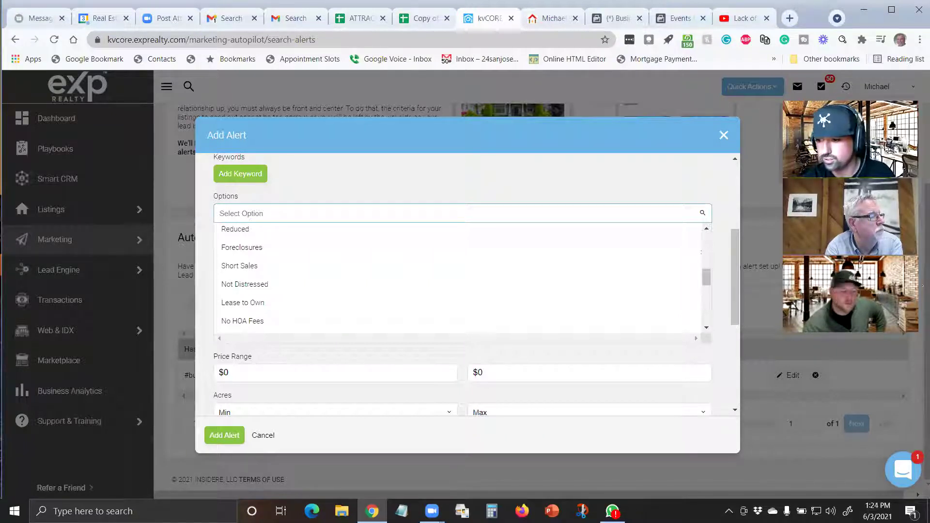
# Discard the unfinished alert, go to the Marketplace and highlight the CORE Team Add-on title
pyautogui.click(724, 135)
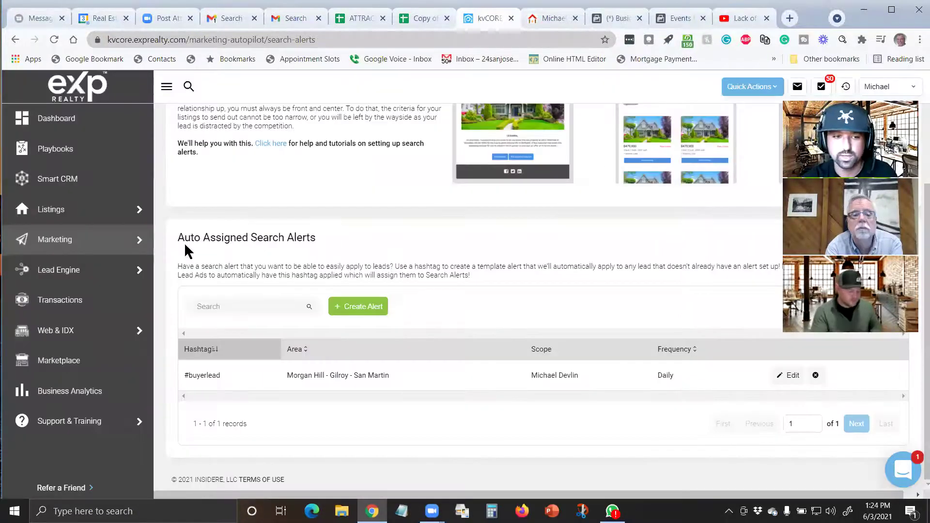
pyautogui.click(56, 371)
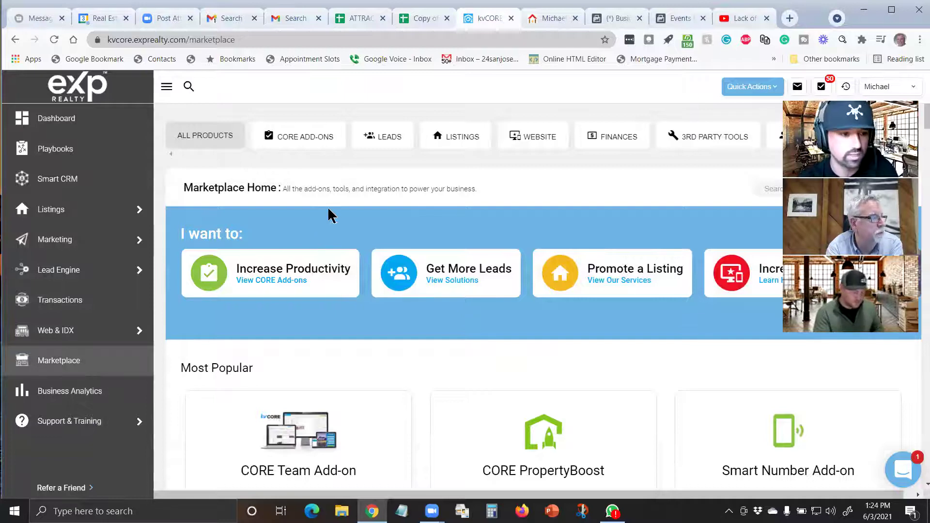
pyautogui.scroll(-10, 564, 305)
pyautogui.scroll(6, 535, 336)
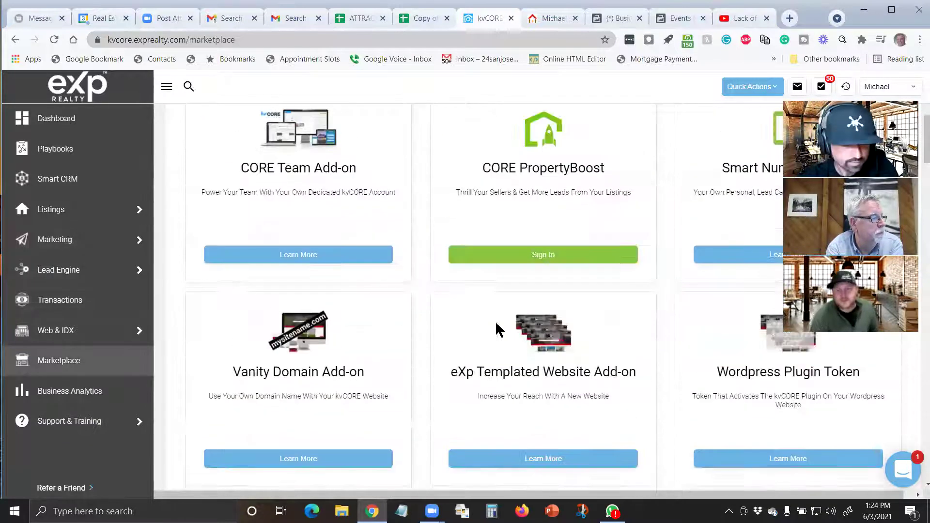
pyautogui.scroll(5, 499, 330)
pyautogui.moveTo(236, 409); pyautogui.dragTo(364, 411)
pyautogui.click(364, 410)
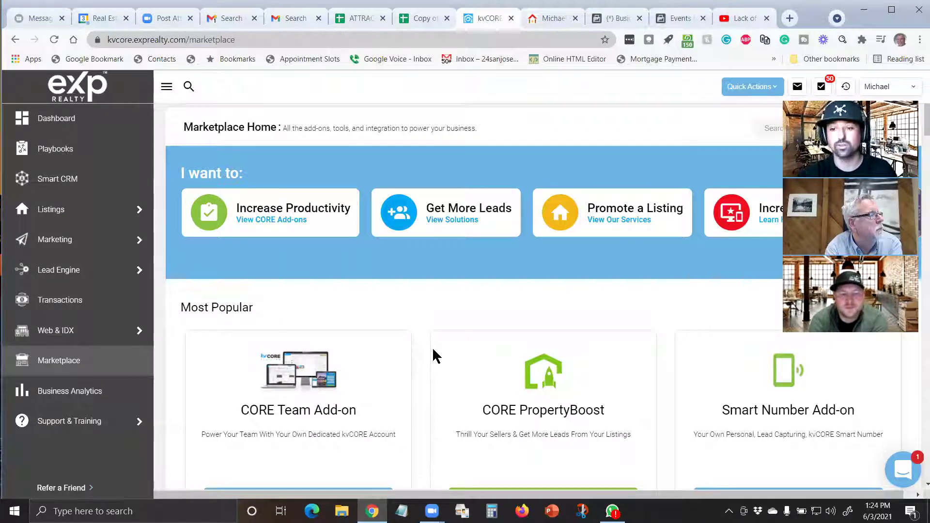
pyautogui.scroll(-1, 609, 286)
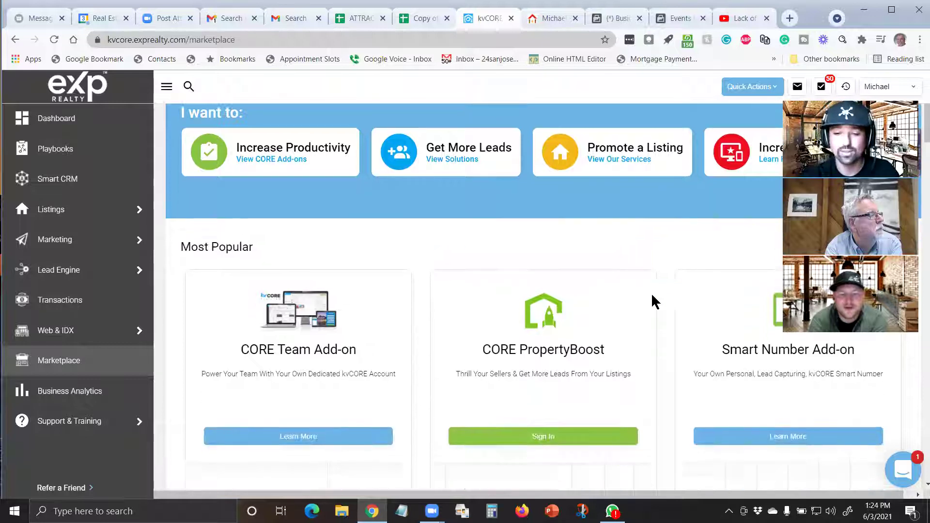
pyautogui.moveTo(719, 351); pyautogui.dragTo(857, 356)
pyautogui.click(857, 356)
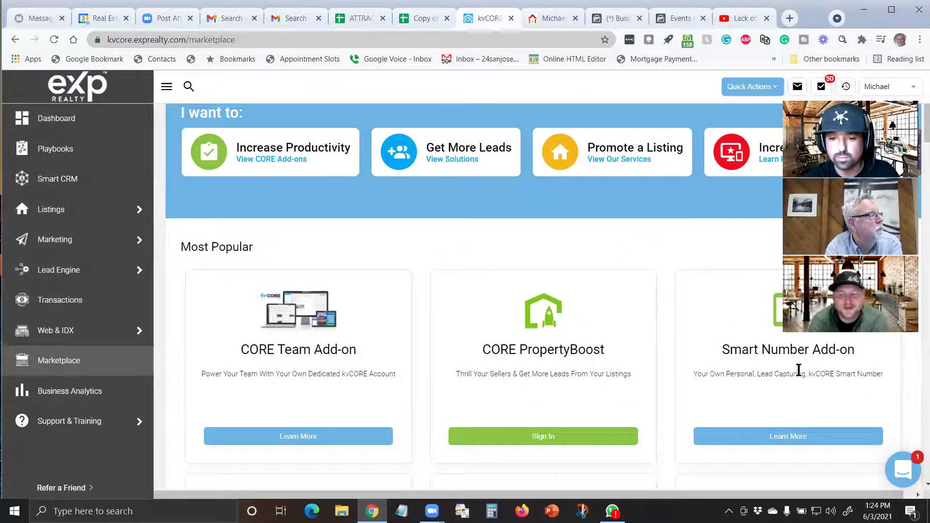
pyautogui.moveTo(856, 351); pyautogui.dragTo(703, 377)
pyautogui.click(857, 359)
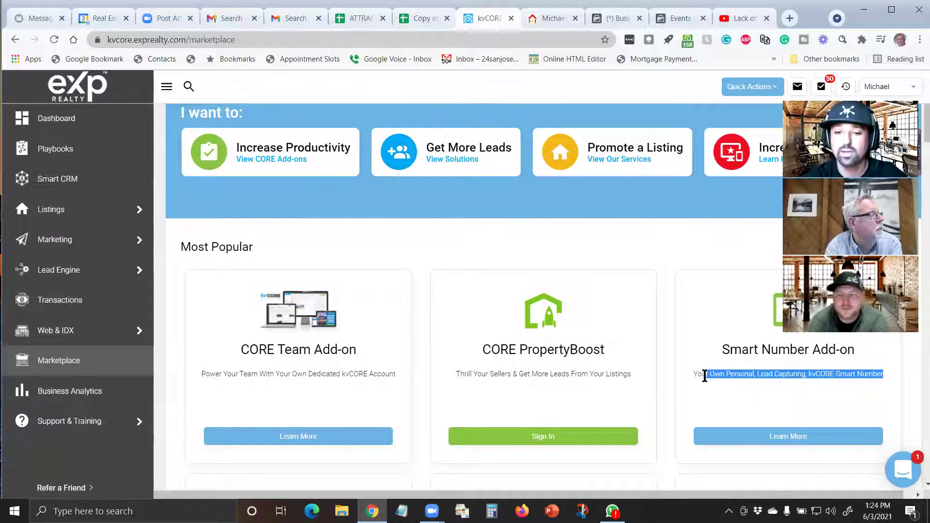
pyautogui.click(705, 377)
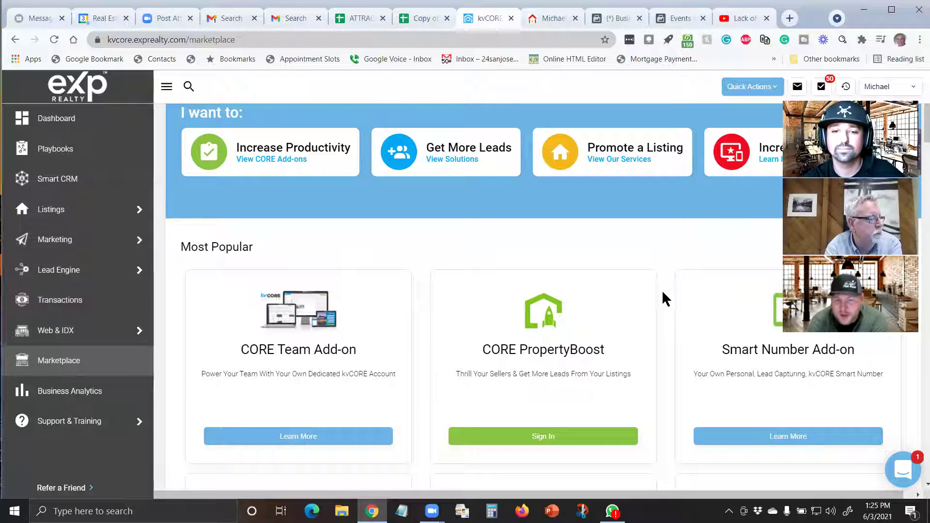
pyautogui.rightClick(661, 345)
pyautogui.click(663, 371)
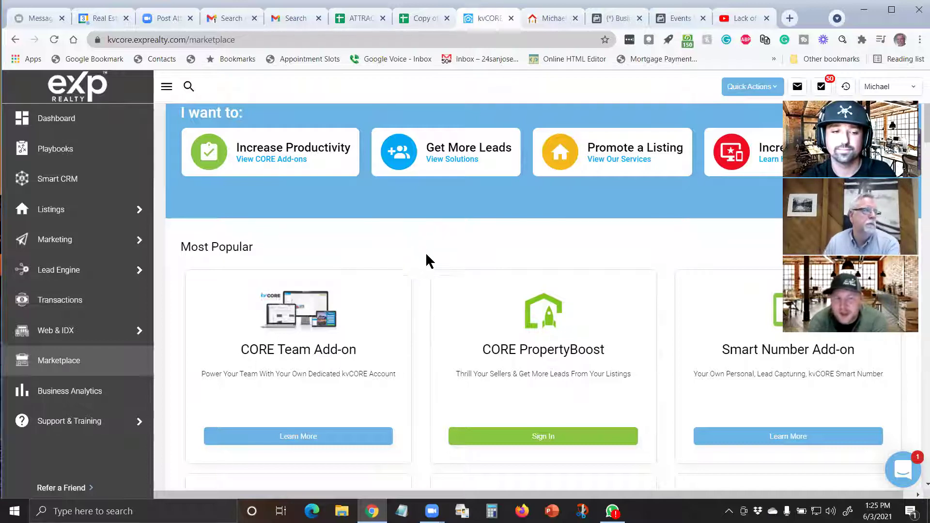
# Scroll down the Marketplace to the eCommission and Semi-Custom Templates row
pyautogui.scroll(-9, 426, 269)
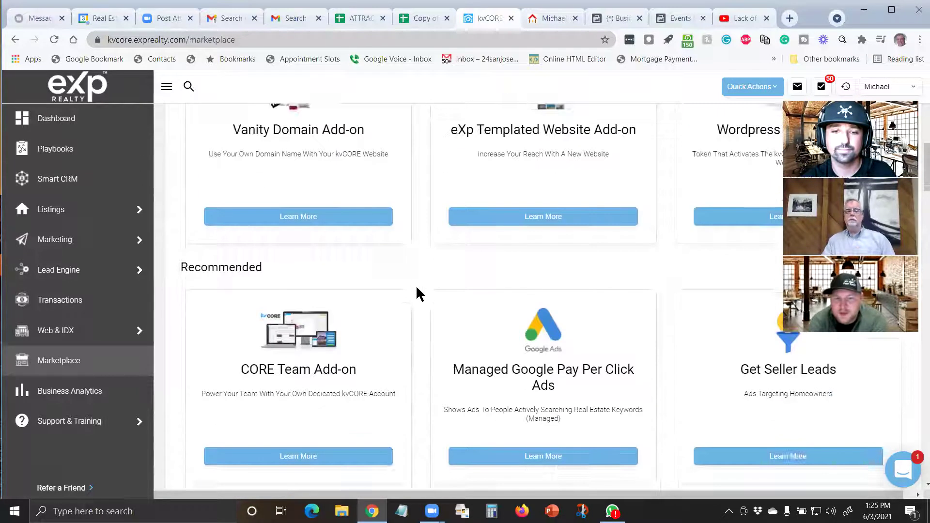
pyautogui.scroll(1, 417, 296)
pyautogui.scroll(-3, 417, 297)
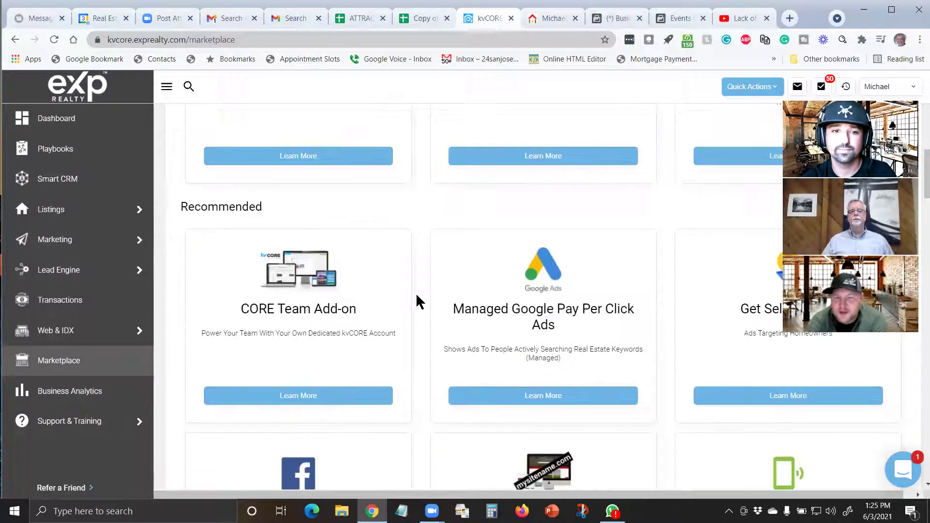
pyautogui.scroll(-10, 420, 299)
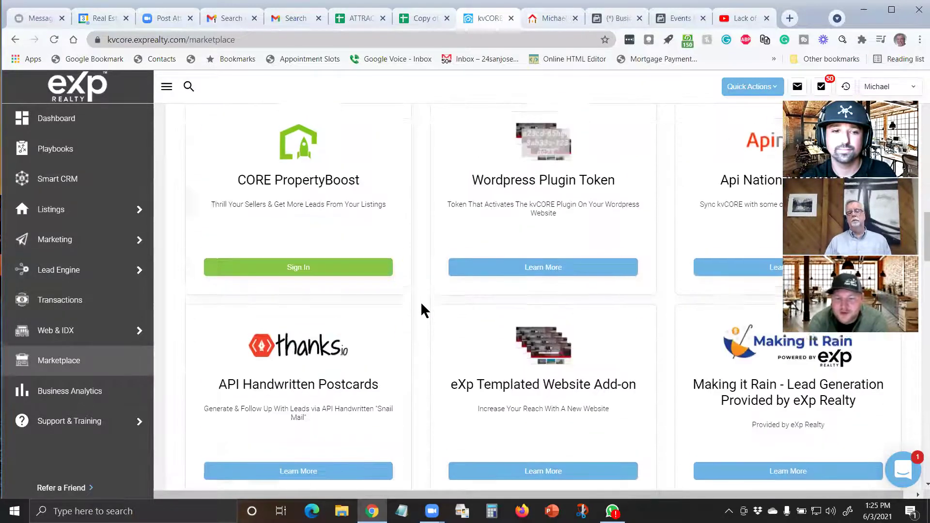
pyautogui.scroll(2, 421, 305)
pyautogui.scroll(-4, 419, 310)
pyautogui.scroll(-3, 417, 312)
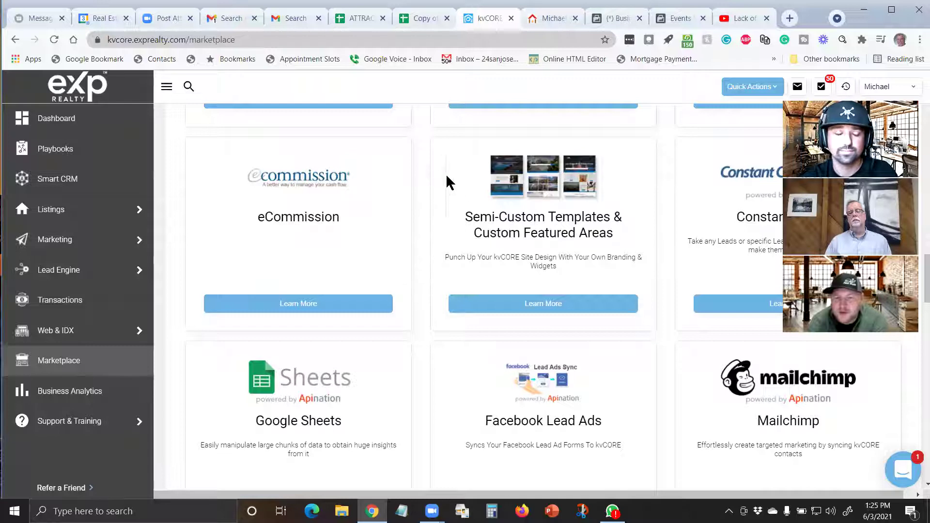
pyautogui.scroll(-1, 477, 233)
pyautogui.scroll(2, 471, 248)
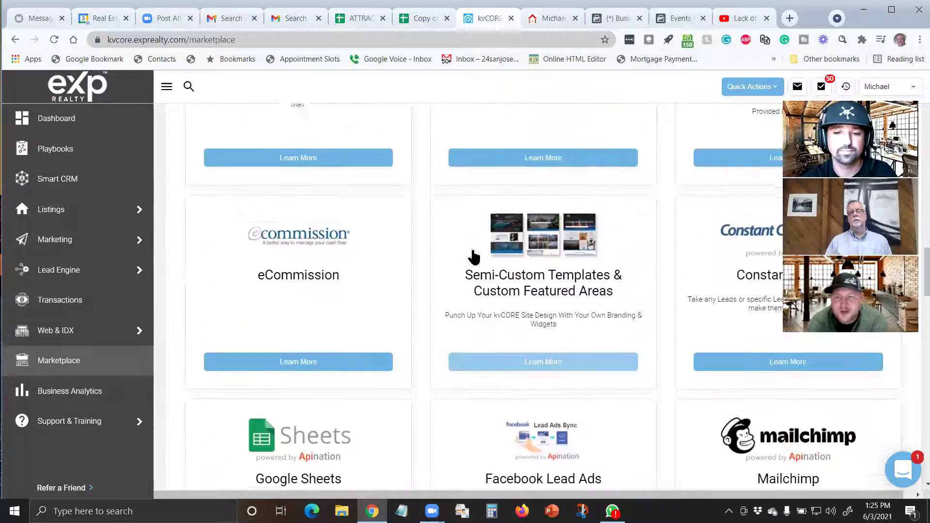
# Highlight the Semi-Custom Templates & Custom Featured Areas card's title and description
pyautogui.moveTo(466, 278); pyautogui.dragTo(624, 313)
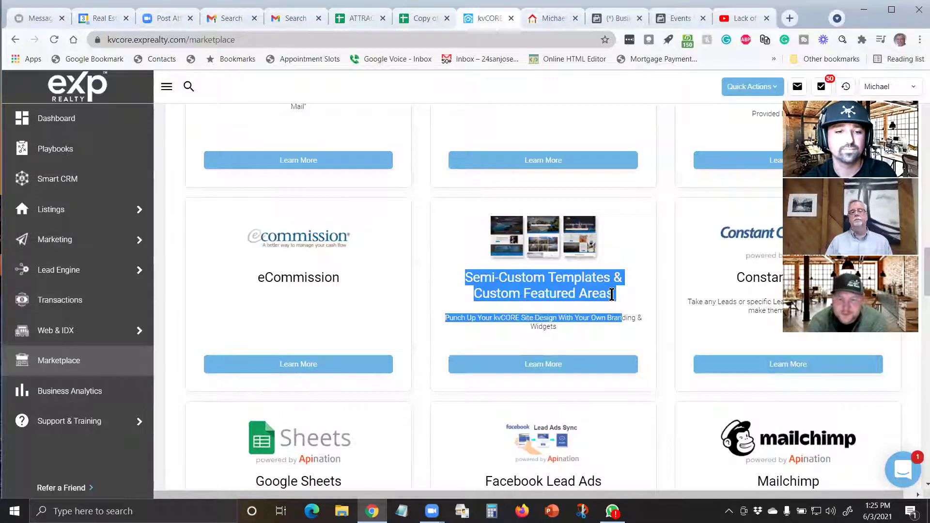
pyautogui.click(616, 296)
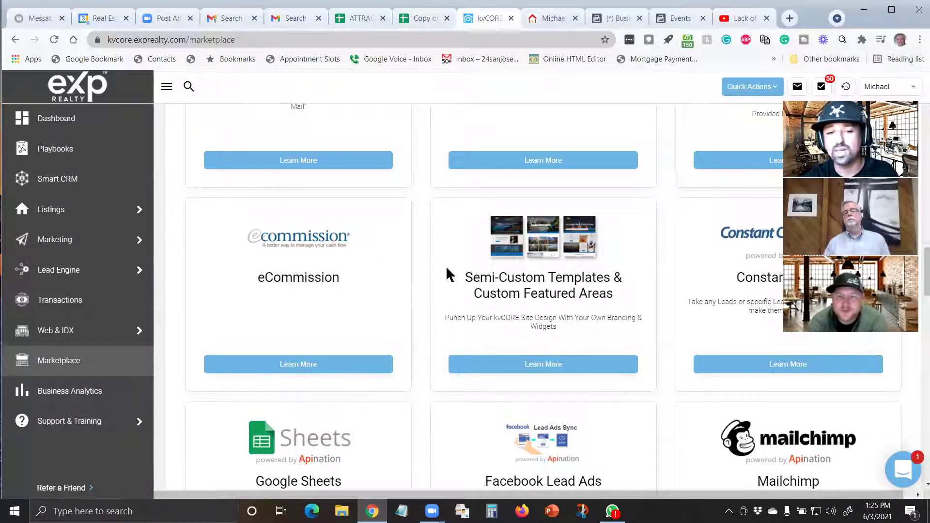
pyautogui.moveTo(464, 279); pyautogui.dragTo(582, 285)
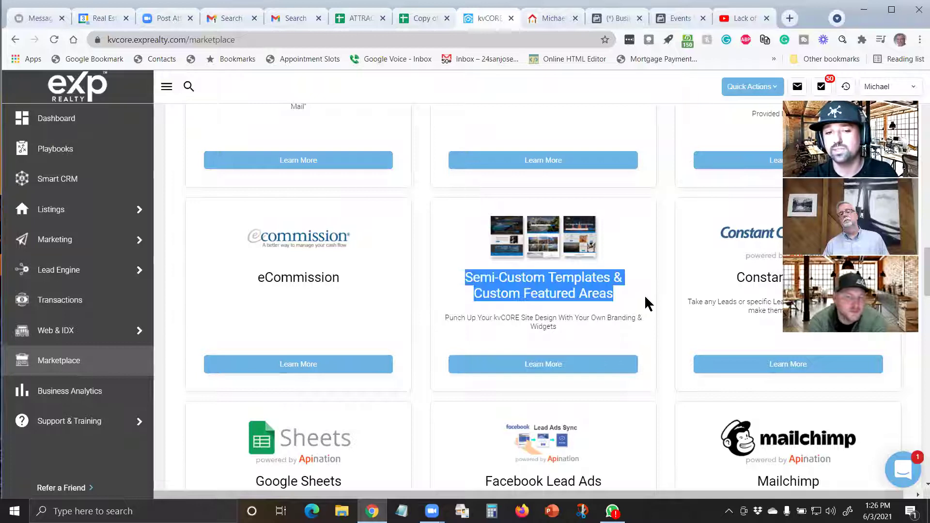
pyautogui.click(652, 313)
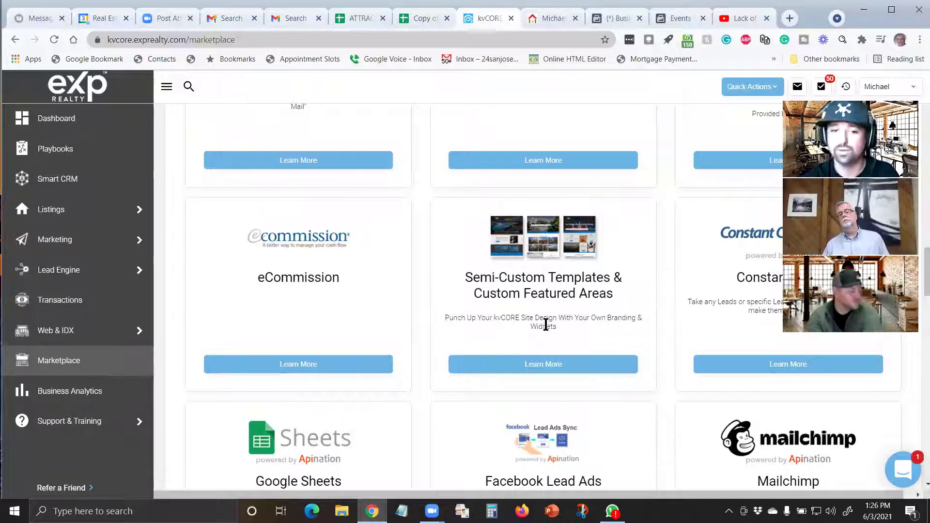
pyautogui.moveTo(555, 328); pyautogui.dragTo(463, 277)
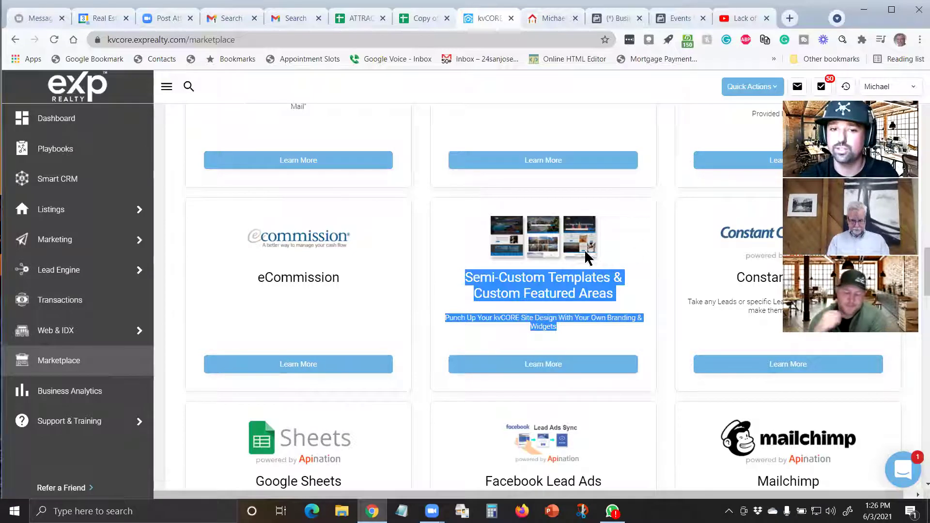
pyautogui.click(560, 363)
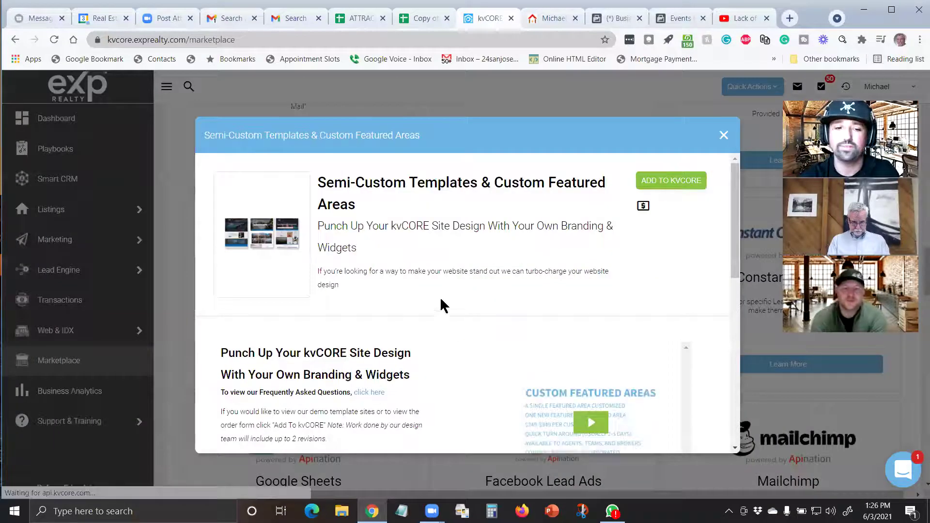
pyautogui.scroll(-5, 481, 314)
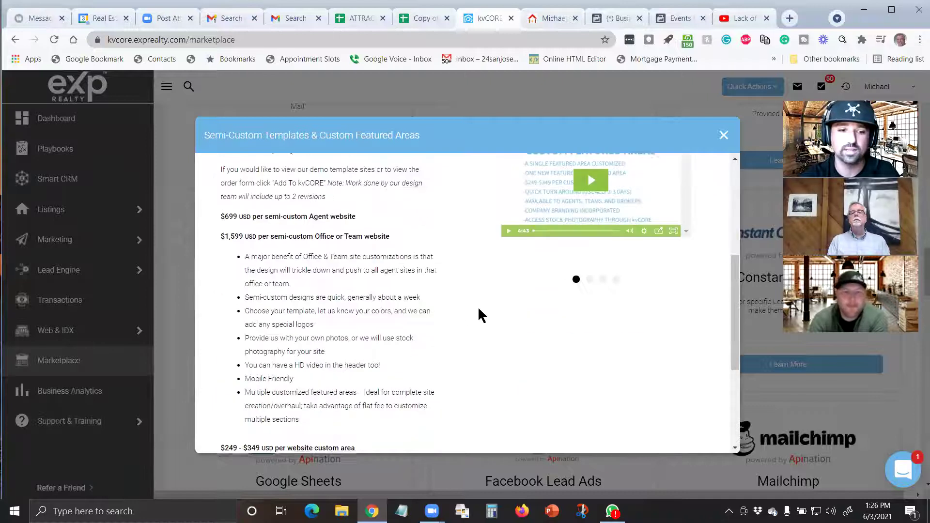
pyautogui.scroll(-4, 479, 309)
pyautogui.scroll(9, 484, 228)
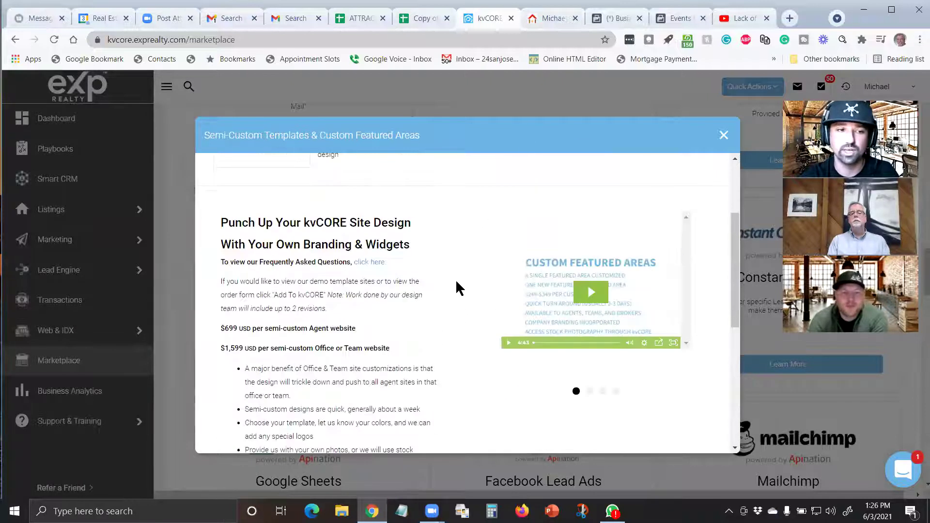
pyautogui.moveTo(309, 193); pyautogui.dragTo(444, 203)
pyautogui.click(448, 208)
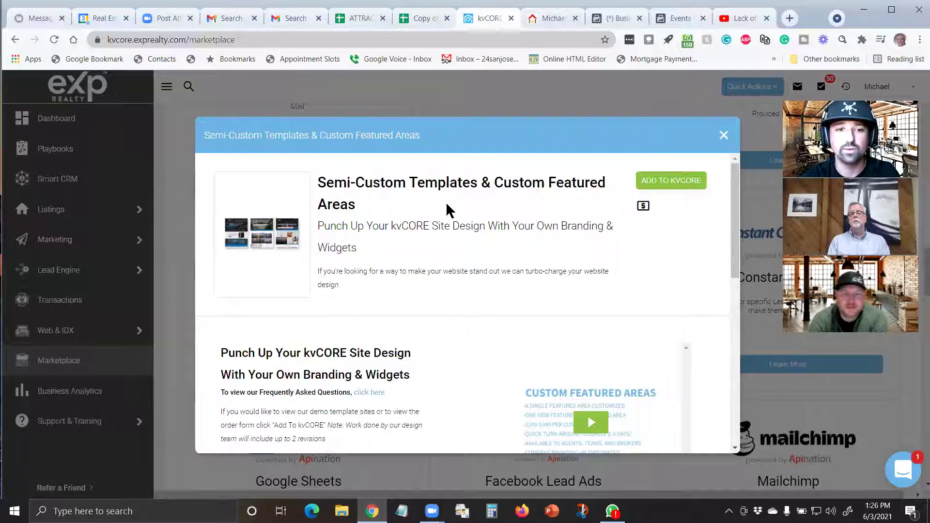
pyautogui.click(724, 135)
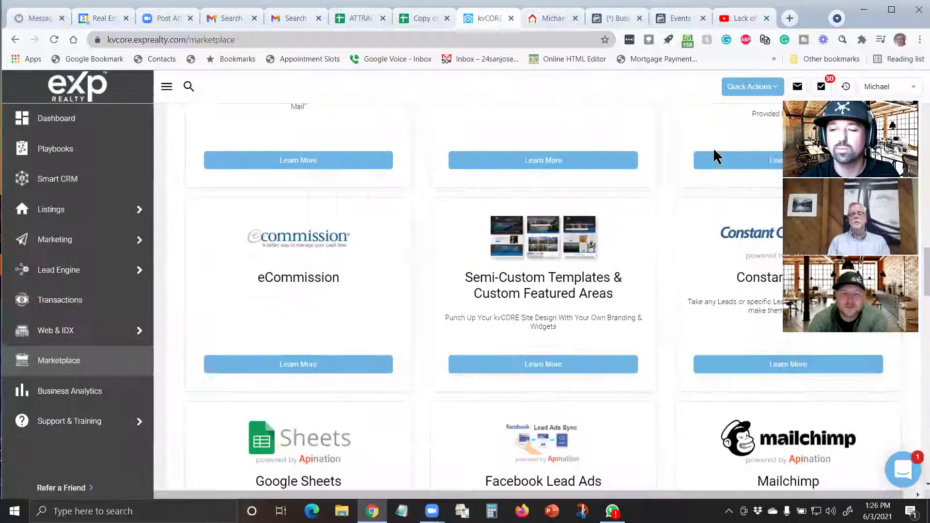
pyautogui.scroll(-15, 692, 274)
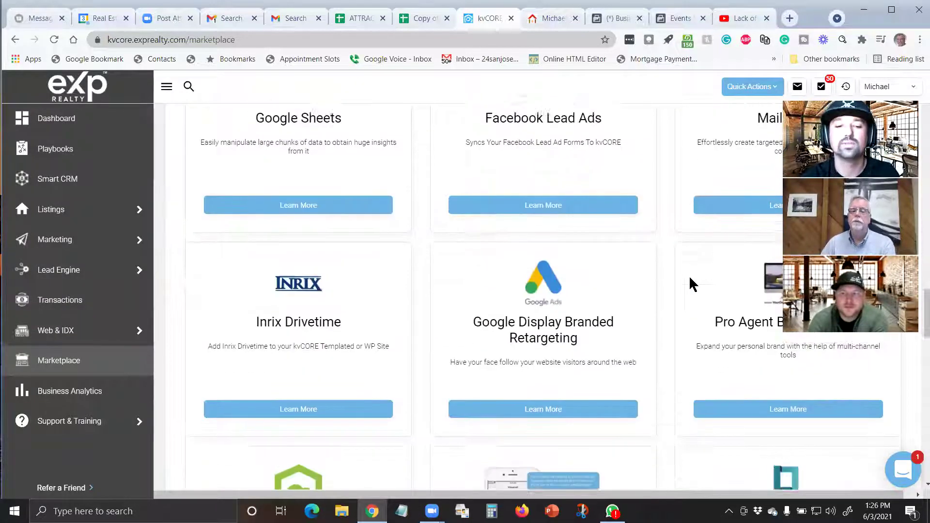
pyautogui.scroll(4, 688, 257)
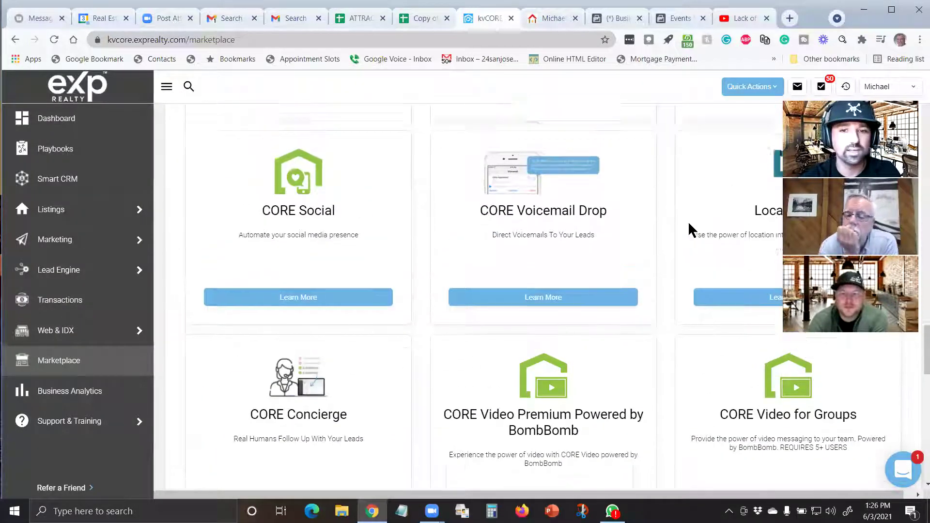
pyautogui.scroll(-1, 667, 277)
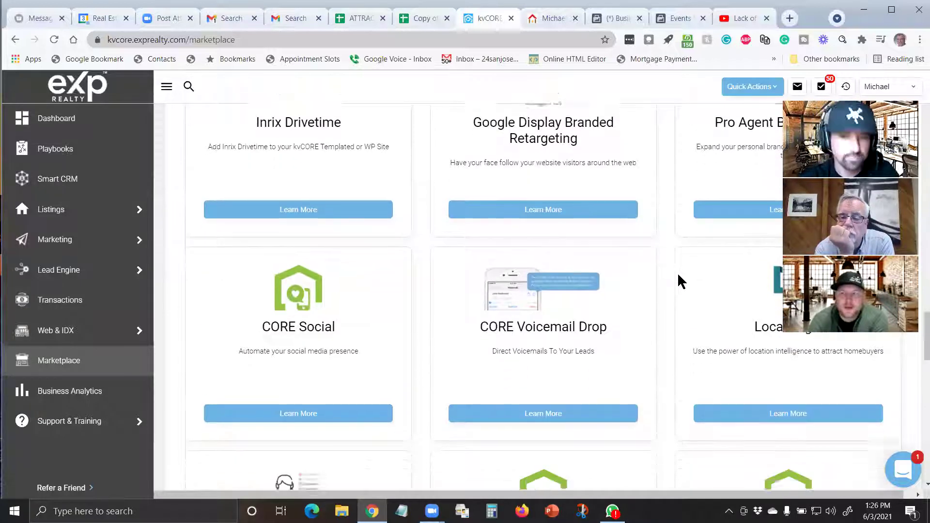
pyautogui.moveTo(479, 288); pyautogui.dragTo(617, 290)
pyautogui.click(616, 291)
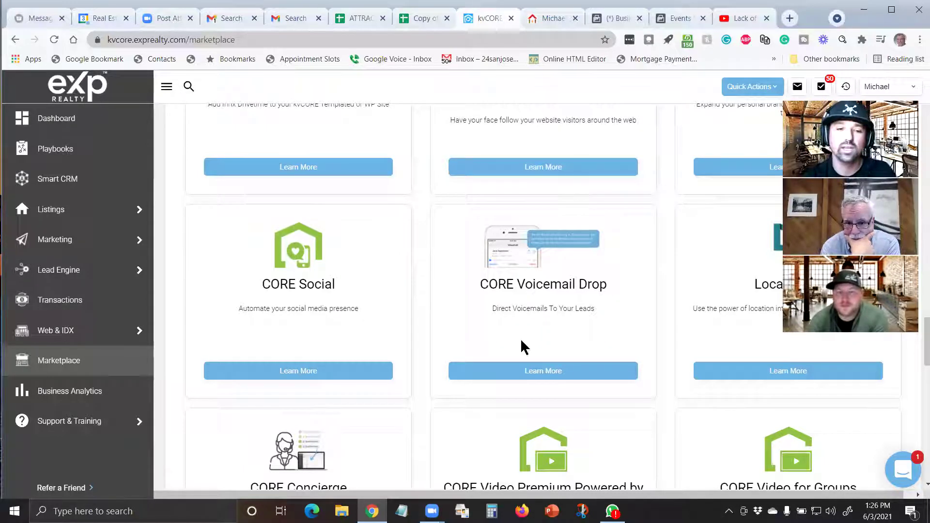
pyautogui.moveTo(480, 285); pyautogui.dragTo(620, 286)
pyautogui.click(621, 287)
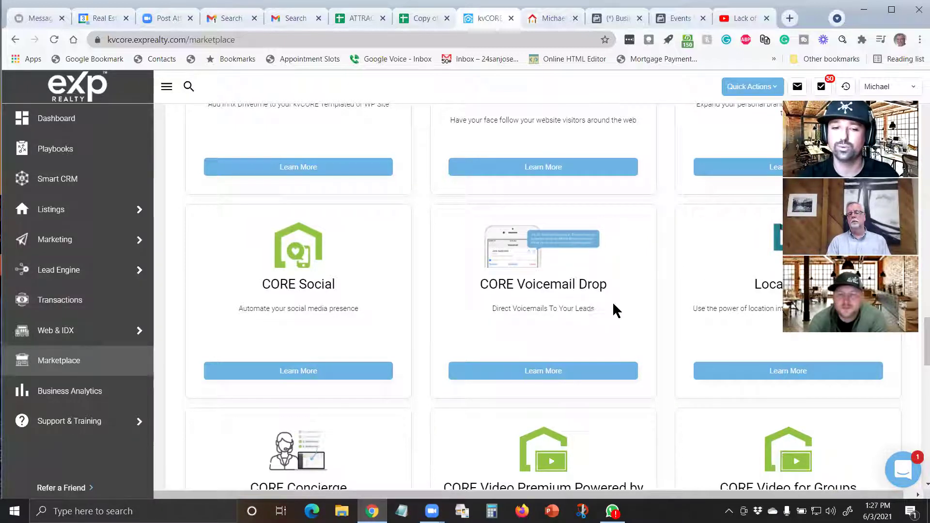
pyautogui.moveTo(598, 310); pyautogui.dragTo(468, 293)
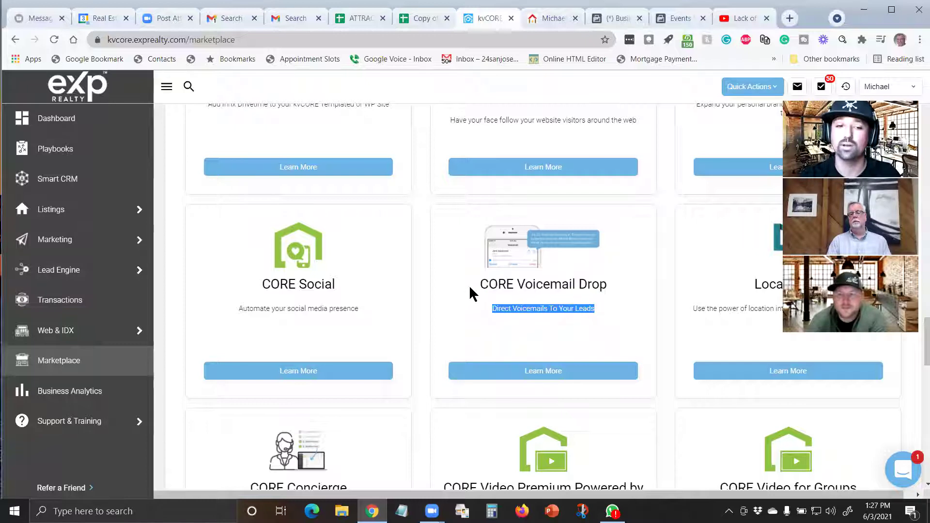
pyautogui.click(479, 284)
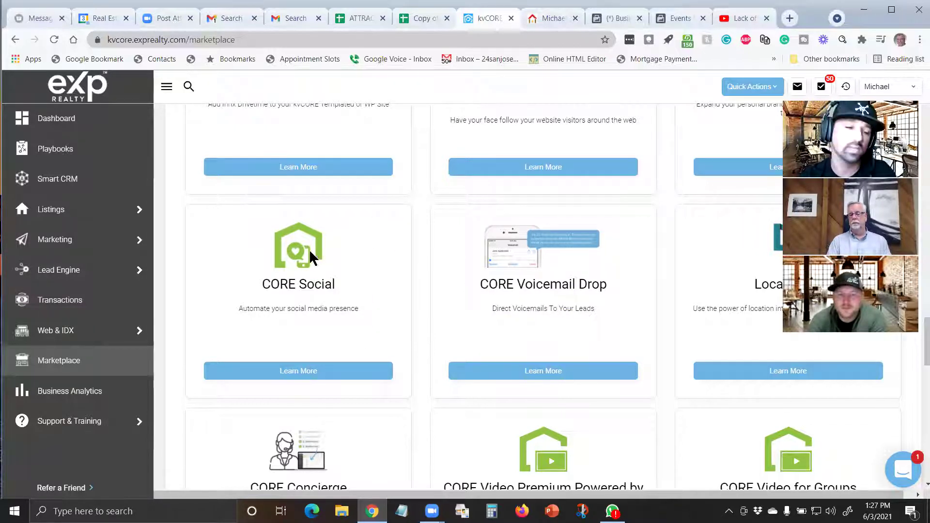
pyautogui.moveTo(253, 290); pyautogui.dragTo(340, 292)
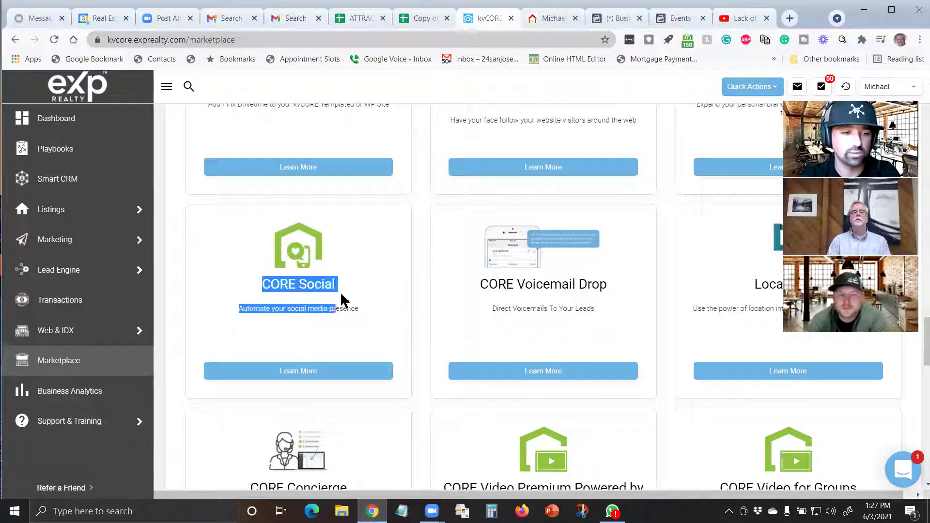
pyautogui.click(354, 305)
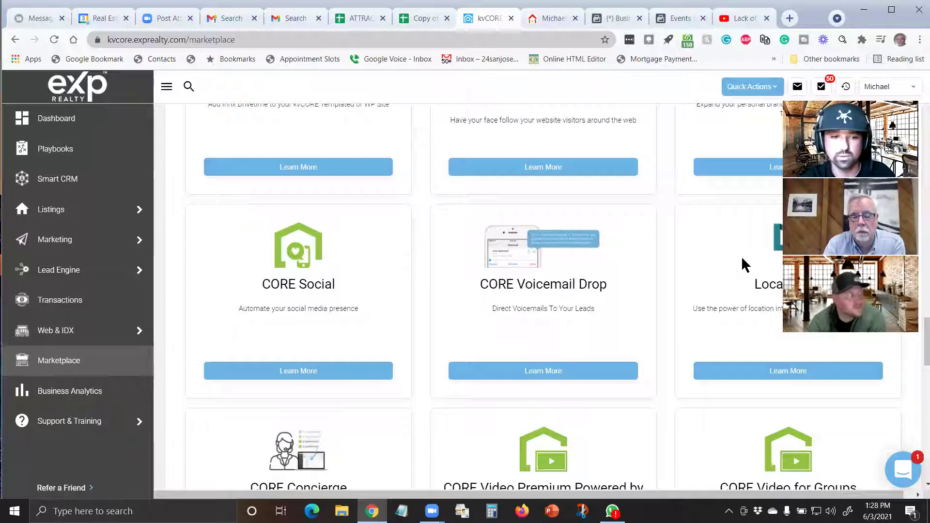
pyautogui.scroll(-2, 424, 377)
pyautogui.scroll(-2, 423, 378)
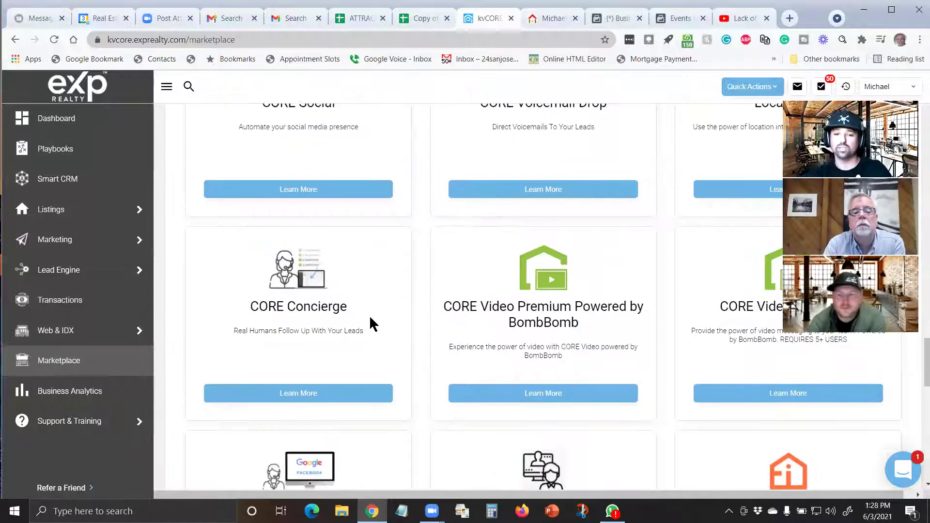
pyautogui.click(903, 472)
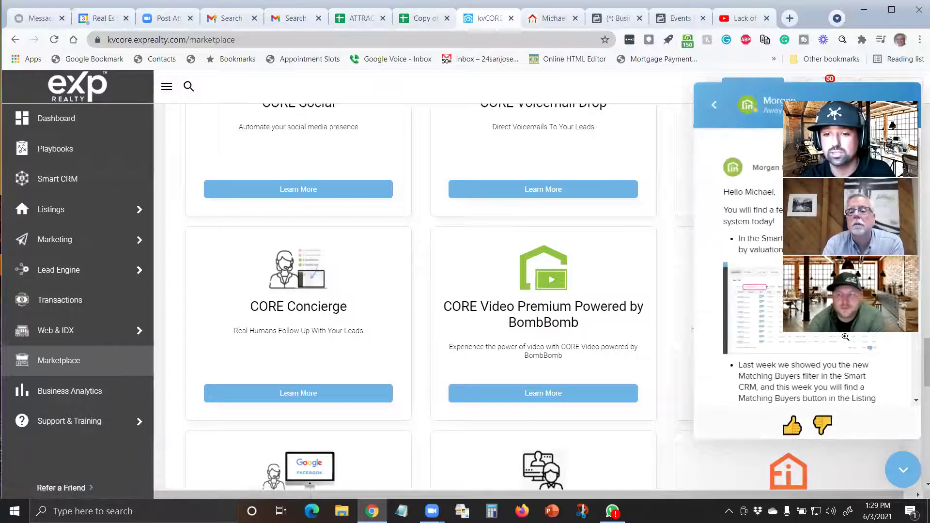
pyautogui.click(900, 476)
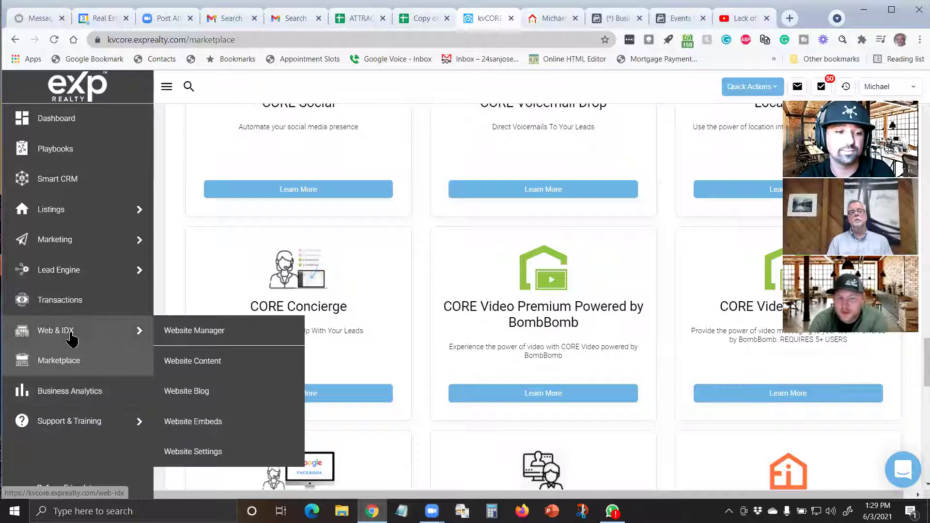
# Open Lead Engine, review its Landing Page, IDX Squeeze Page and Call Capture cards, and highlight the Landing Page description
pyautogui.moveTo(73, 273)
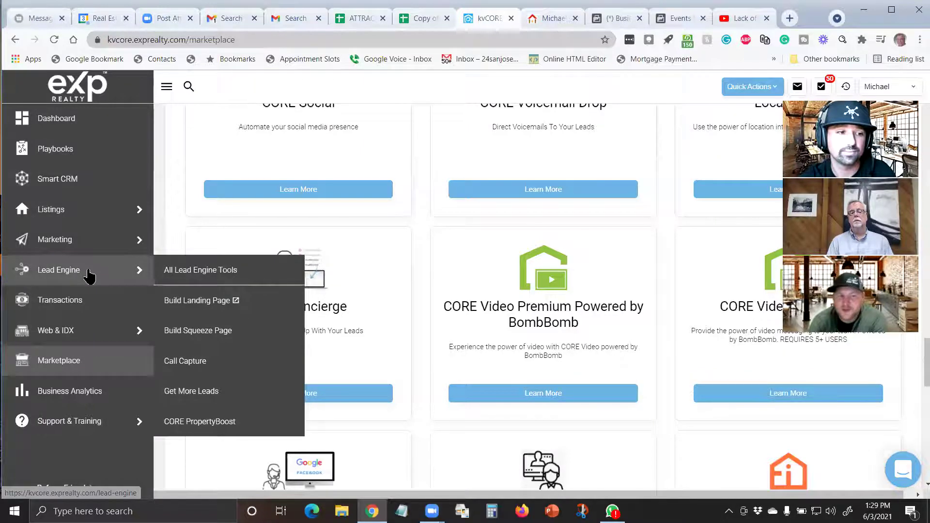
pyautogui.click(90, 276)
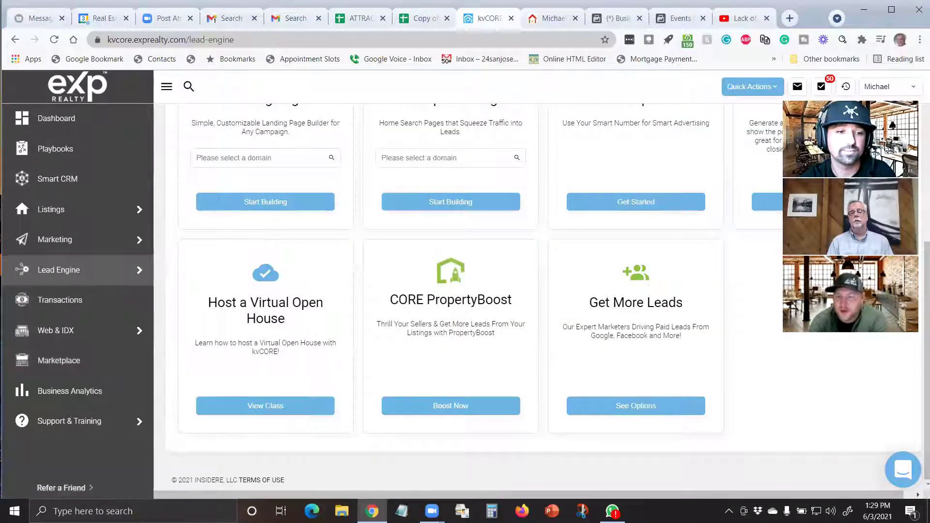
pyautogui.scroll(3, 739, 358)
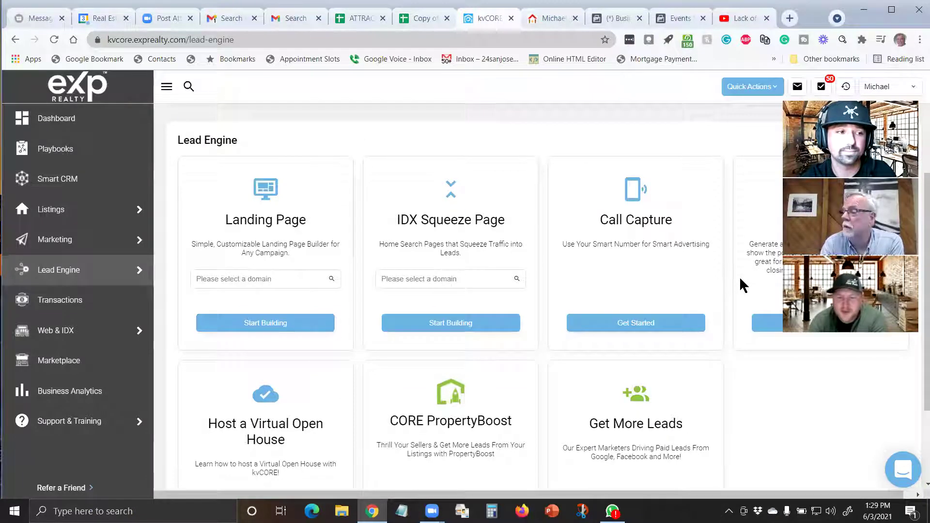
pyautogui.scroll(-1, 728, 284)
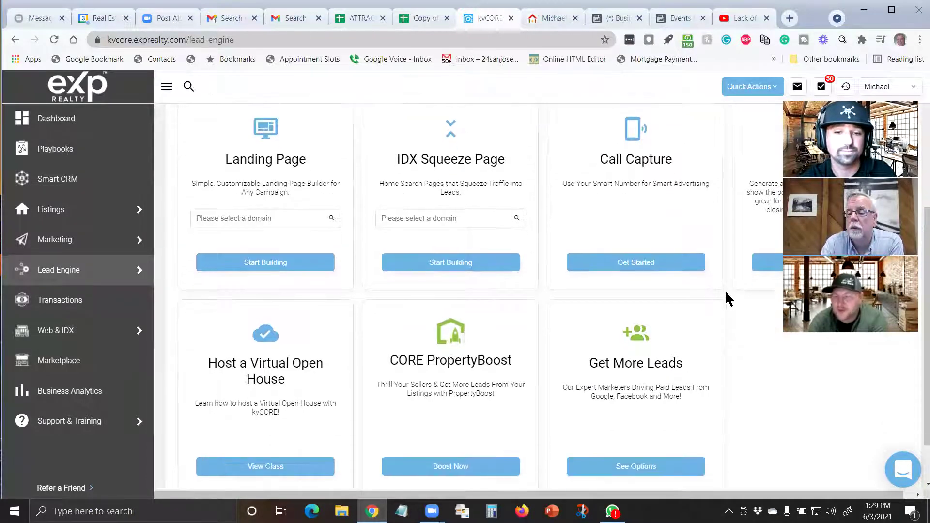
pyautogui.scroll(-1, 729, 301)
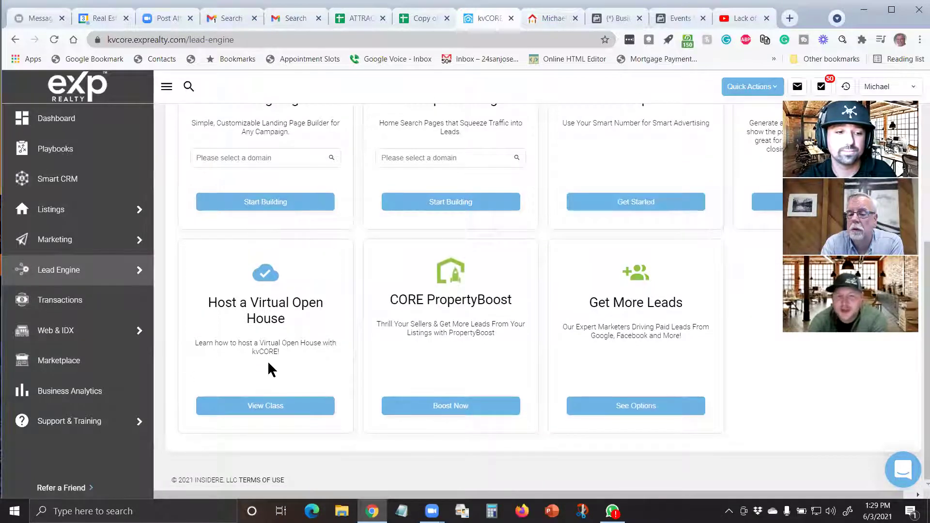
pyautogui.scroll(2, 336, 372)
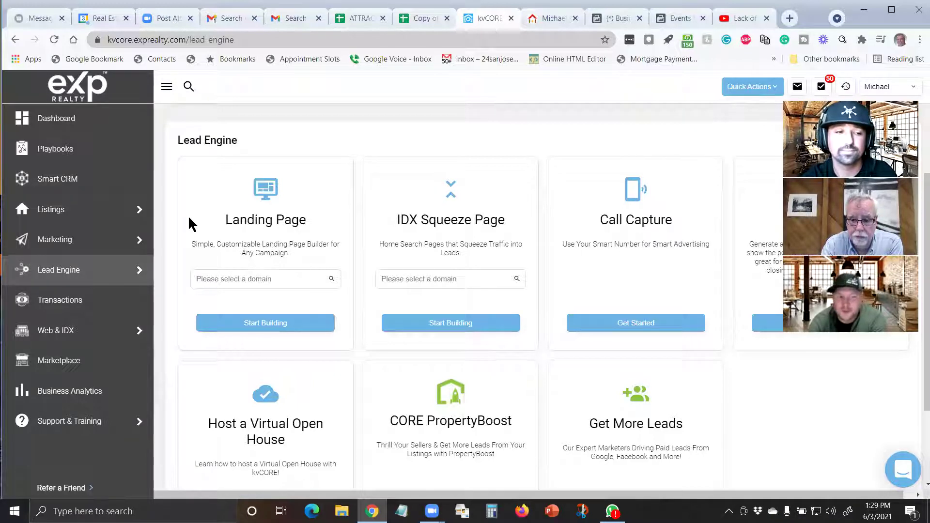
pyautogui.moveTo(137, 211)
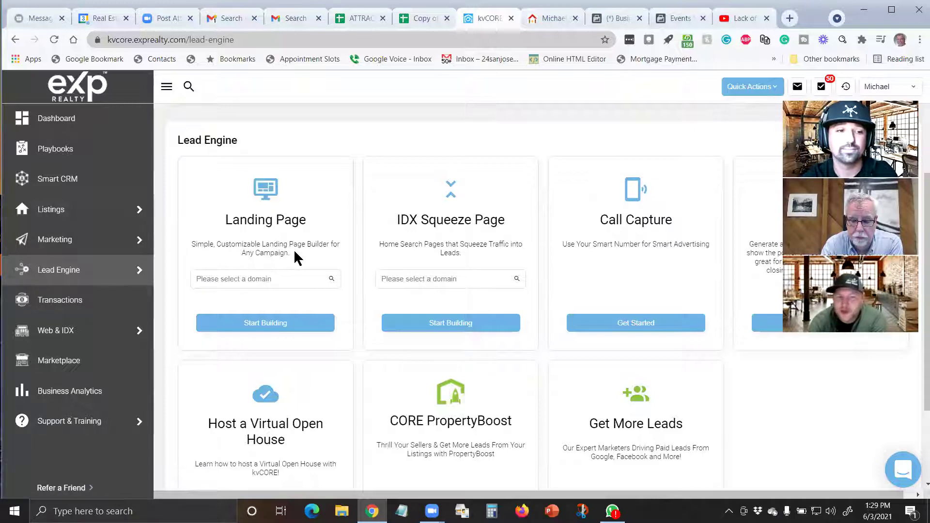
pyautogui.moveTo(294, 251); pyautogui.dragTo(191, 238)
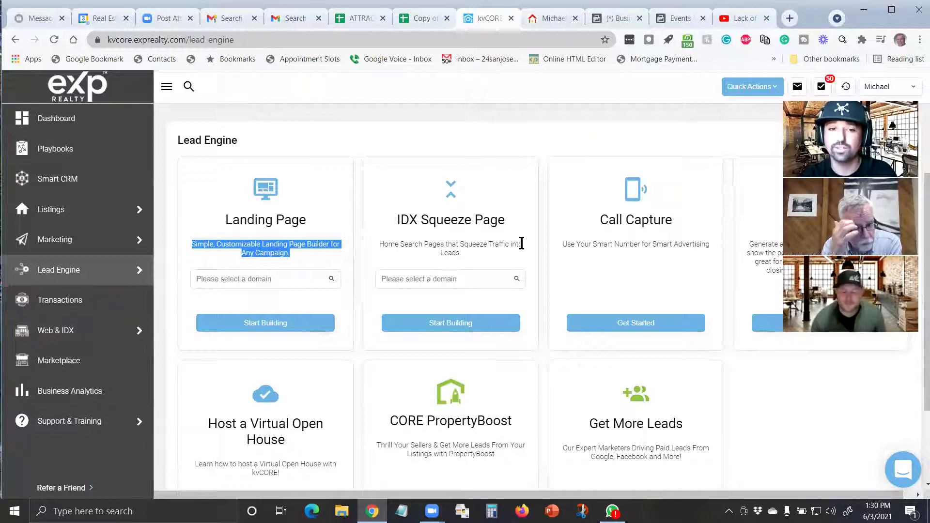
pyautogui.click(542, 243)
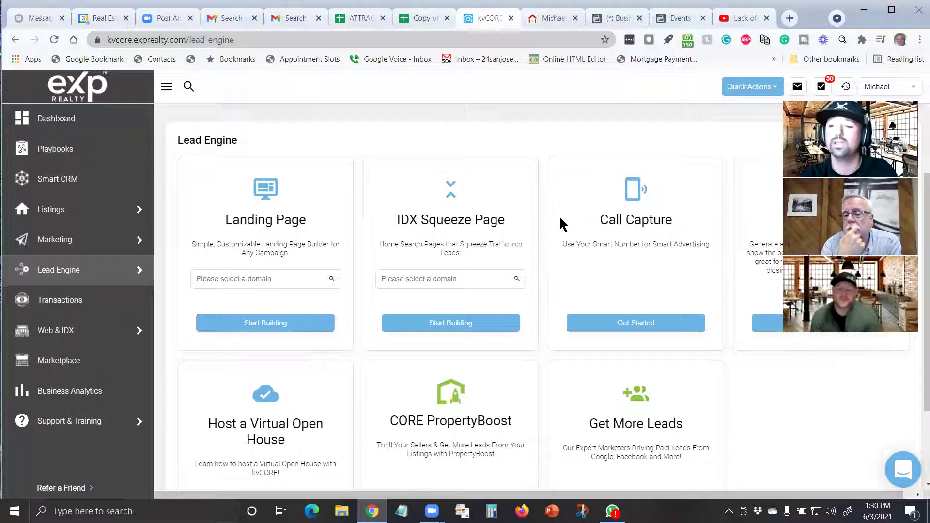
pyautogui.scroll(-3, 530, 304)
pyautogui.moveTo(78, 332)
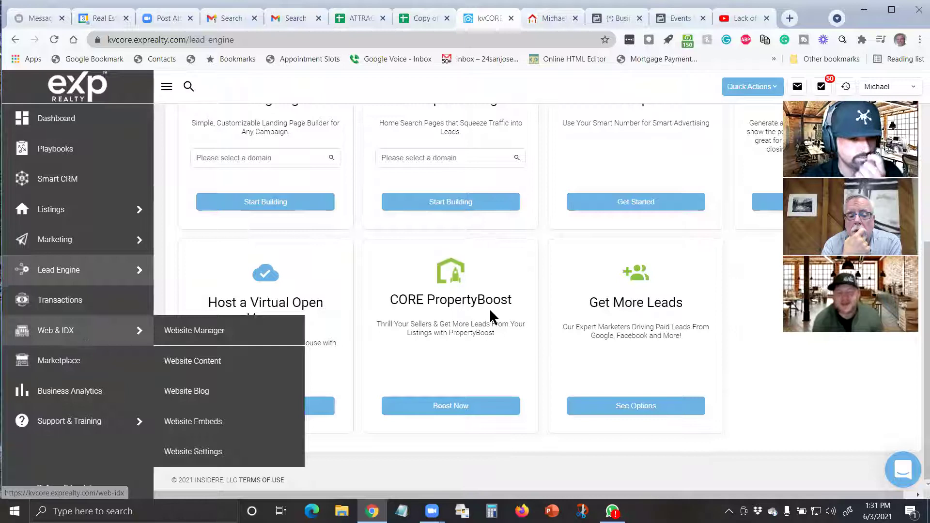
pyautogui.scroll(2, 795, 353)
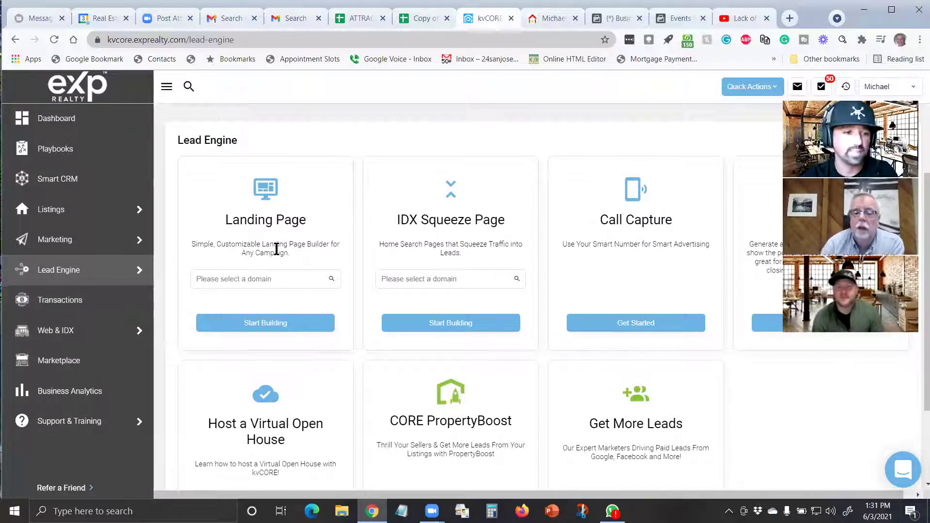
pyautogui.moveTo(192, 241); pyautogui.dragTo(305, 261)
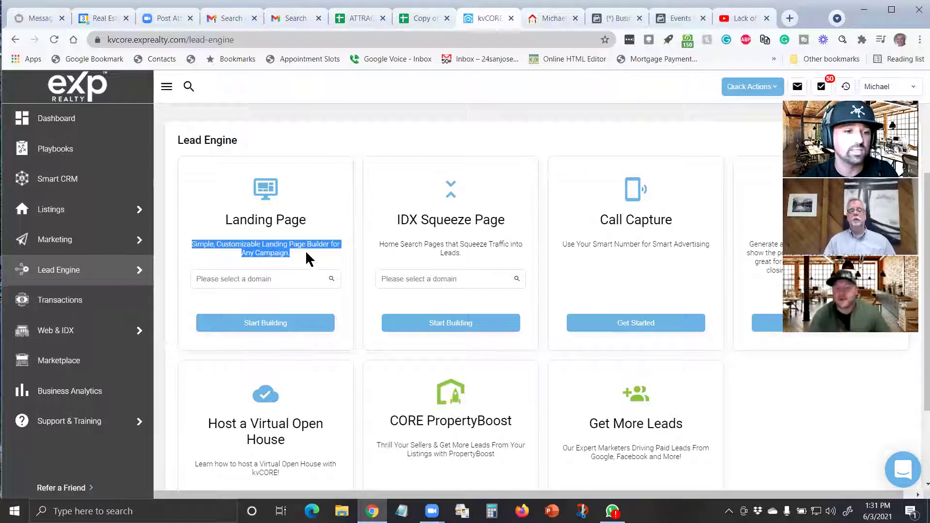
pyautogui.click(364, 198)
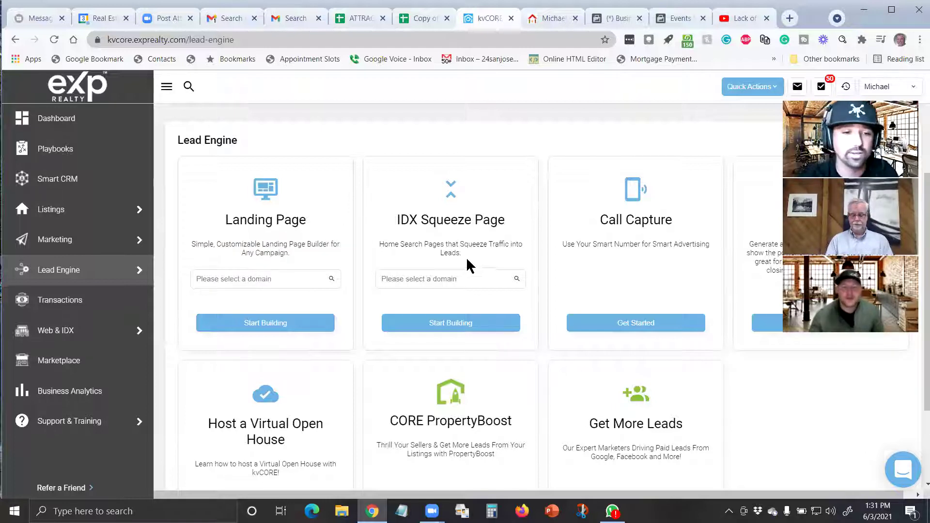
pyautogui.moveTo(472, 252); pyautogui.dragTo(379, 242)
pyautogui.click(380, 243)
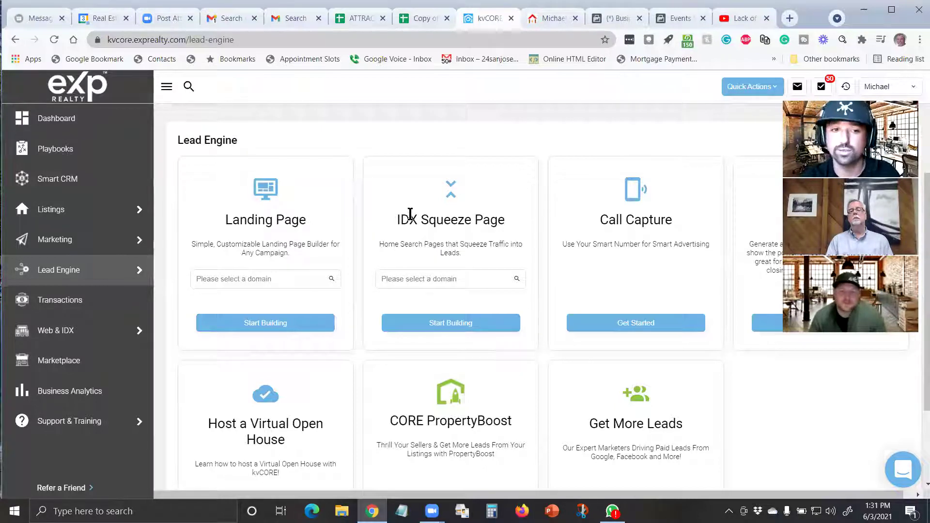
pyautogui.moveTo(400, 221); pyautogui.dragTo(504, 221)
pyautogui.click(514, 220)
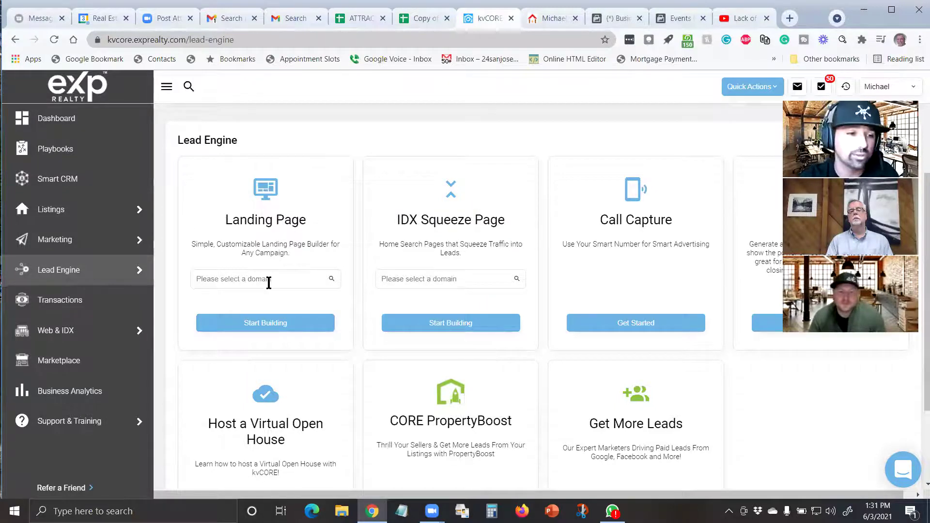
pyautogui.moveTo(224, 215); pyautogui.dragTo(340, 234)
pyautogui.click(305, 249)
pyautogui.moveTo(299, 268); pyautogui.dragTo(216, 218)
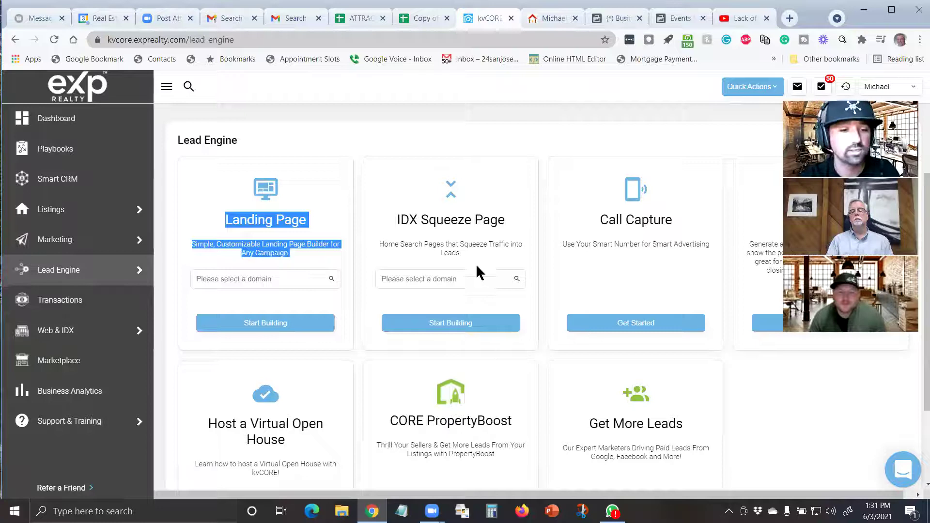
pyautogui.click(497, 246)
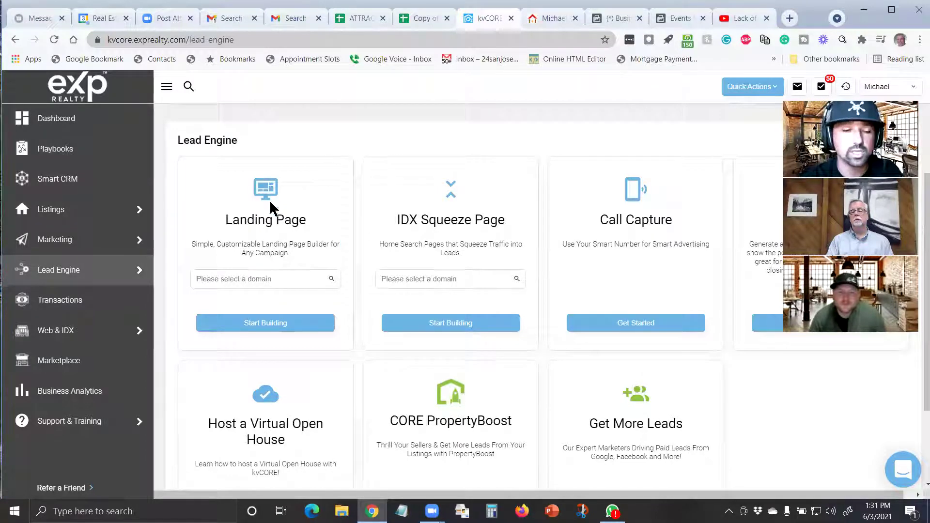
# Open the Dashboard's calls summary: 40 past due, 10 due today, 0 upcoming
pyautogui.click(75, 125)
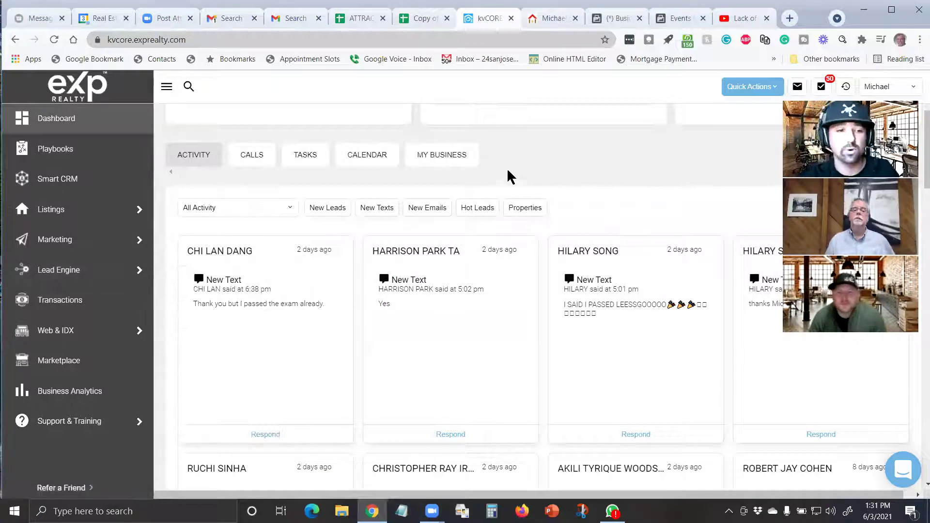
pyautogui.scroll(3, 164, 264)
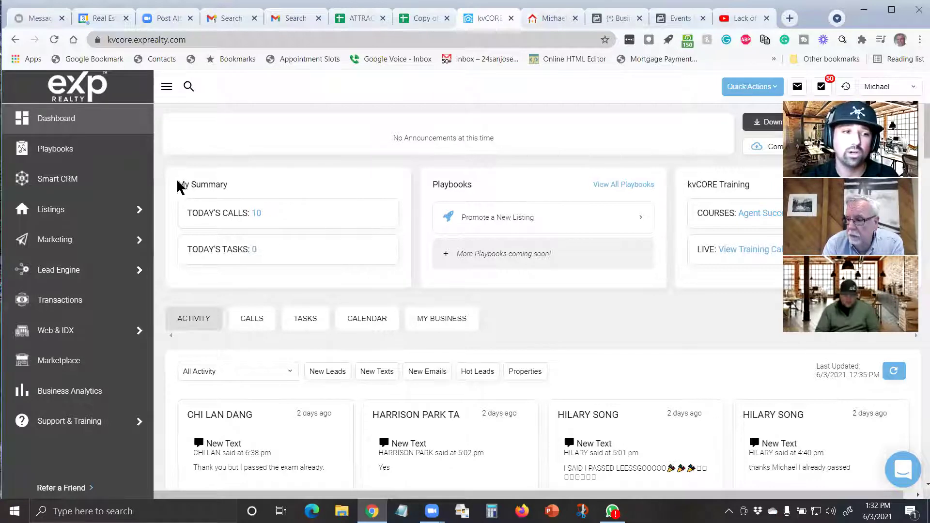
pyautogui.moveTo(187, 214); pyautogui.dragTo(269, 215)
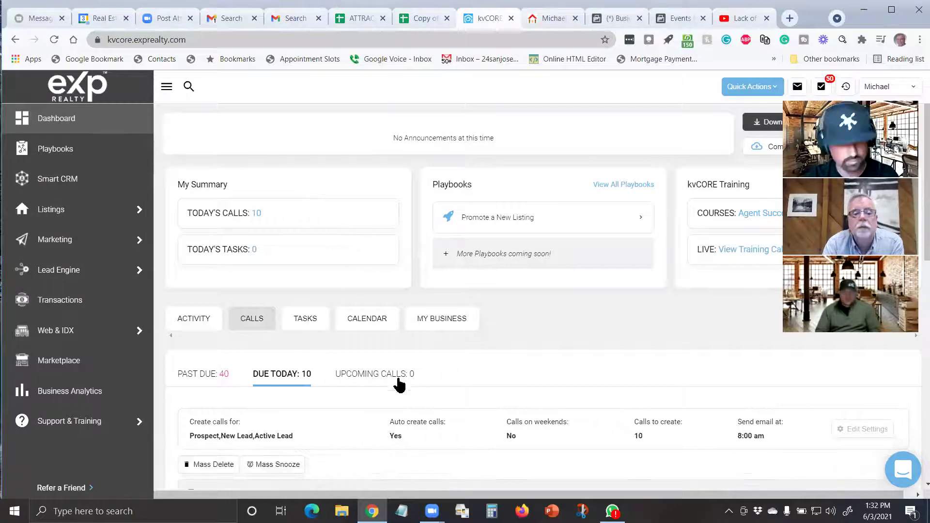
# Scroll through the 10 calls due today, each at 8:15 AM and never called
pyautogui.scroll(-4, 349, 413)
pyautogui.scroll(-4, 357, 328)
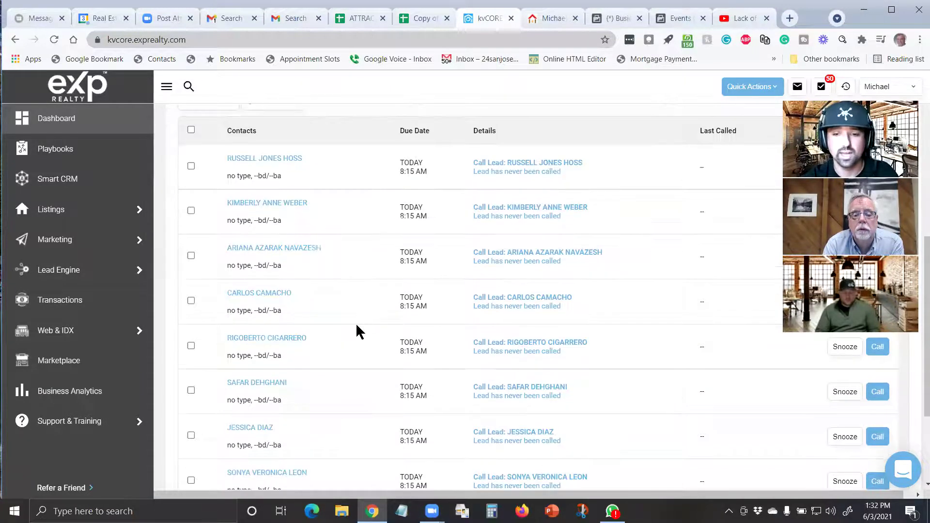
pyautogui.scroll(5, 363, 303)
pyautogui.scroll(-4, 328, 315)
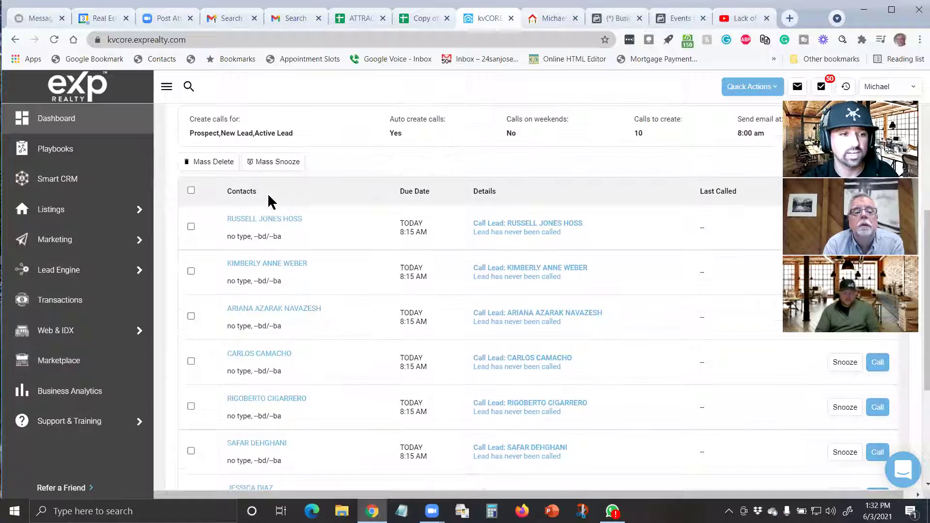
pyautogui.scroll(-3, 204, 241)
pyautogui.scroll(-2, 255, 334)
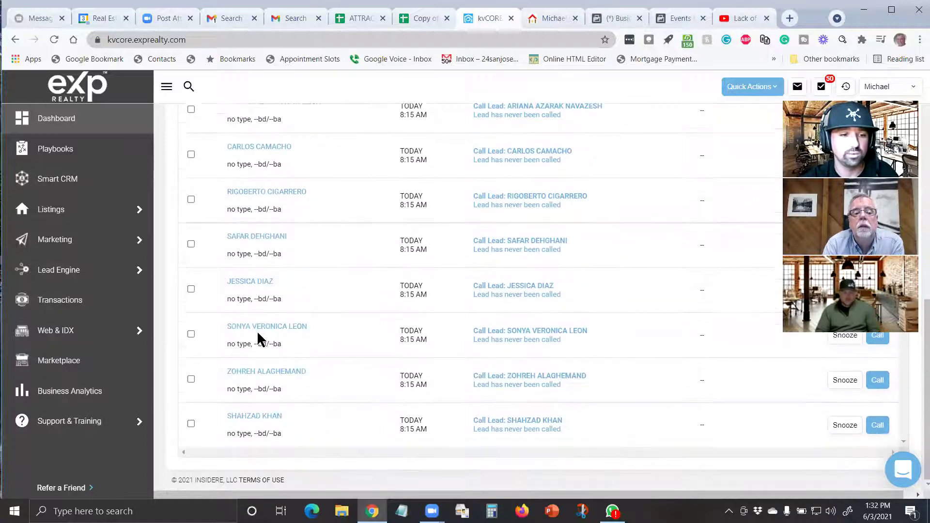
pyautogui.scroll(8, 417, 311)
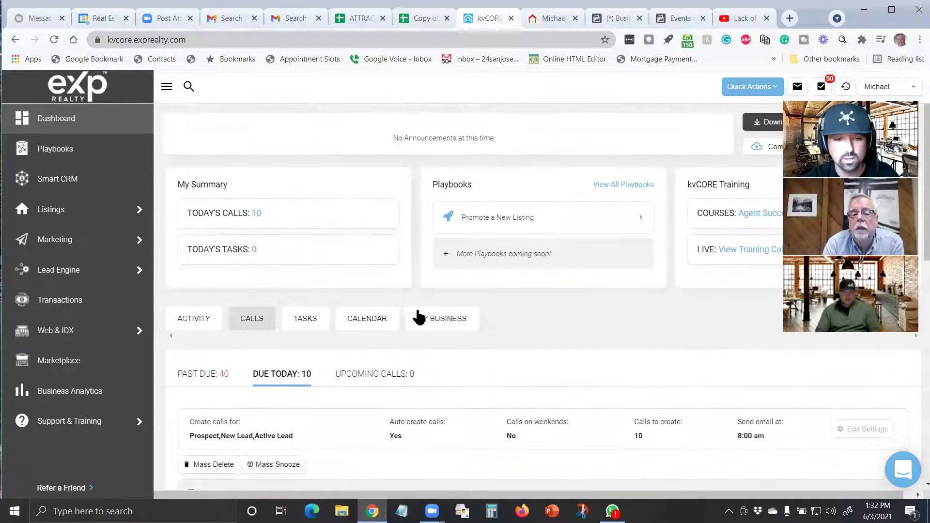
pyautogui.scroll(-3, 419, 317)
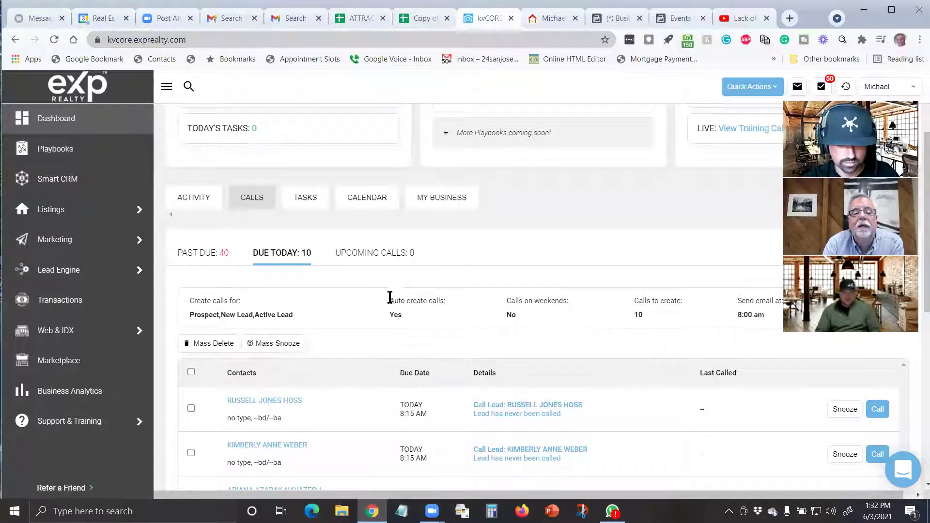
# Switch to the Activity feed and check its filter list, leaving All Activity selected
pyautogui.click(208, 201)
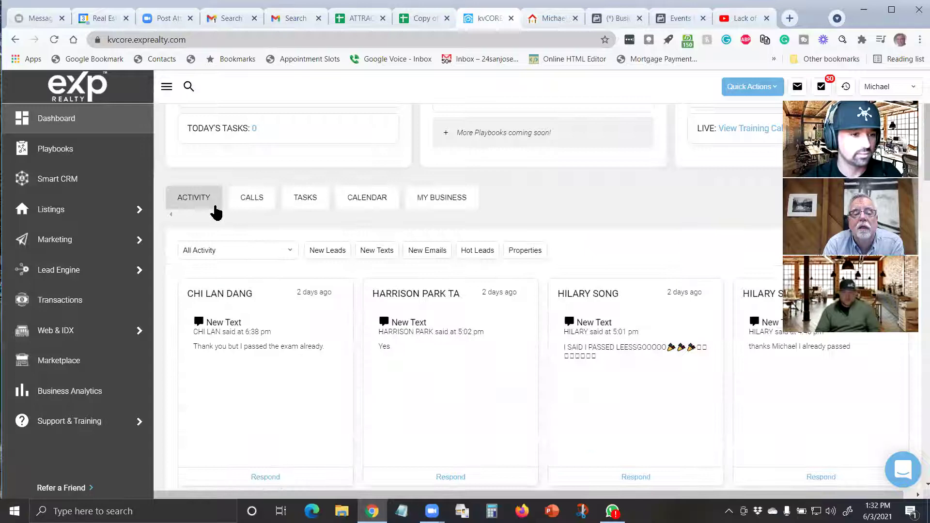
pyautogui.click(260, 256)
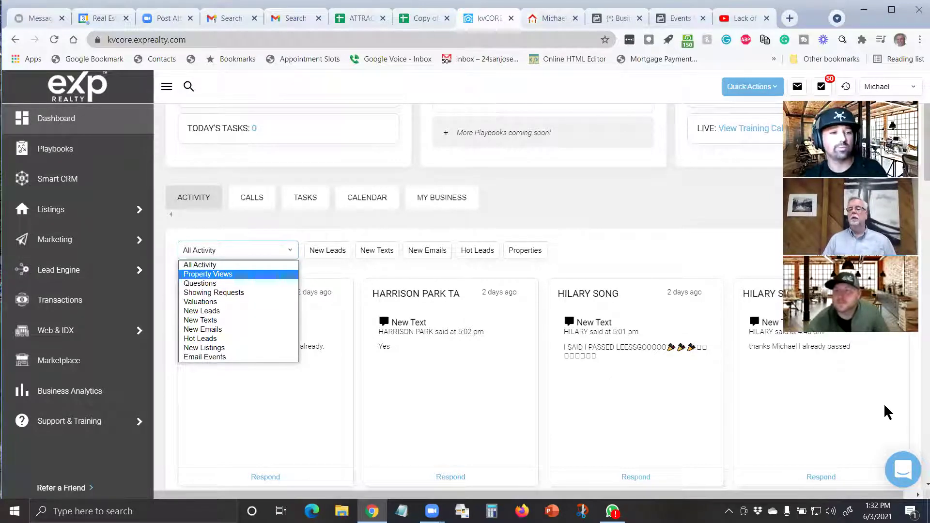
pyautogui.scroll(-2, 886, 411)
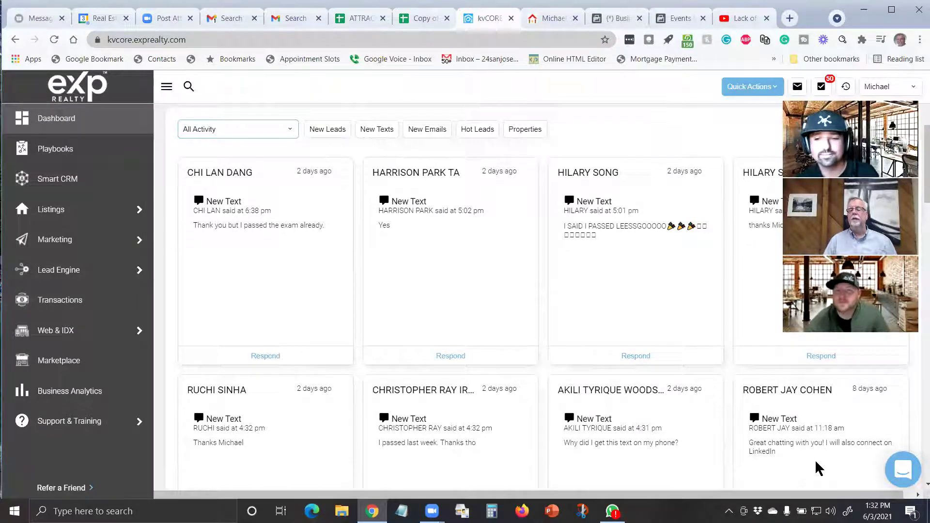
pyautogui.moveTo(160, 294)
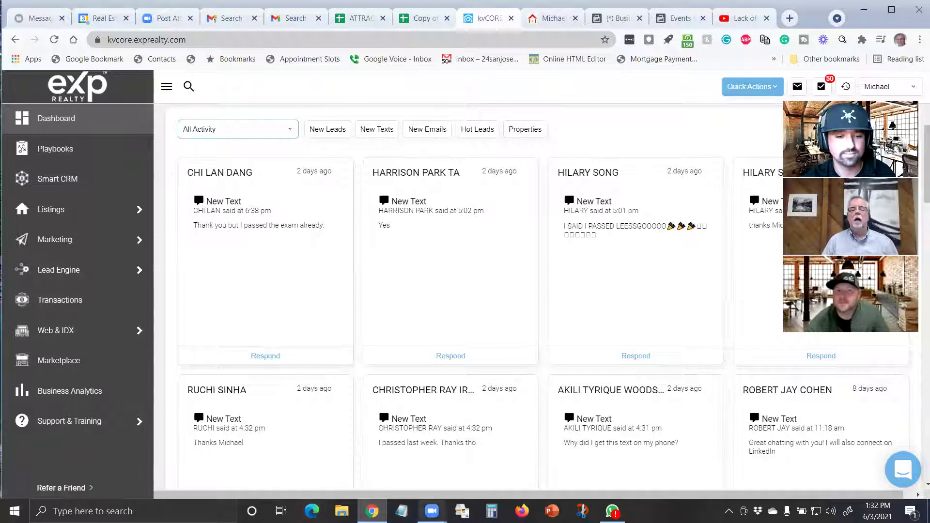
pyautogui.moveTo(431, 511)
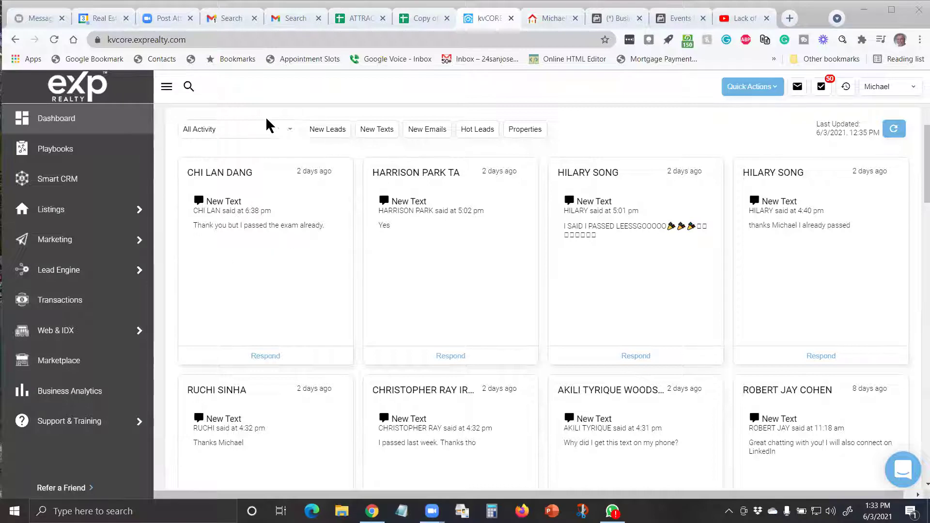
pyautogui.click(284, 128)
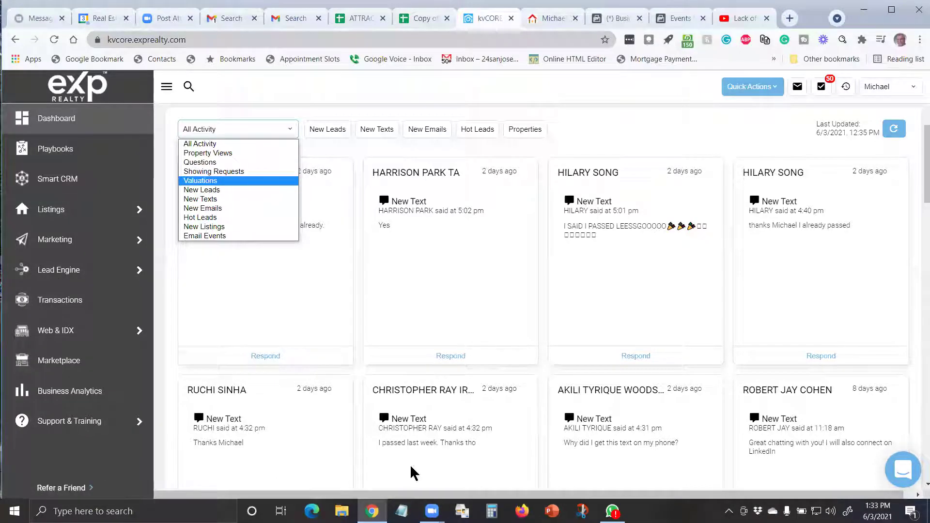
pyautogui.click(861, 350)
pyautogui.scroll(-5, 217, 176)
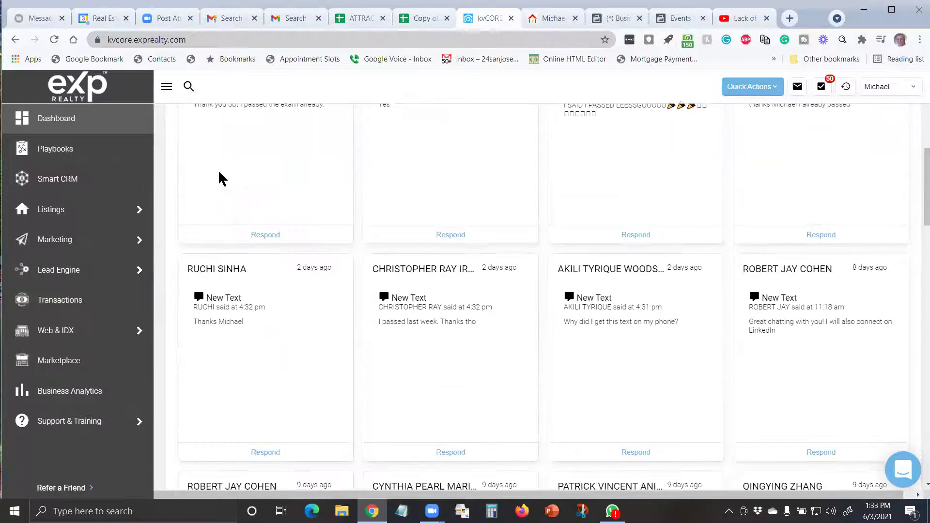
pyautogui.scroll(3, 219, 172)
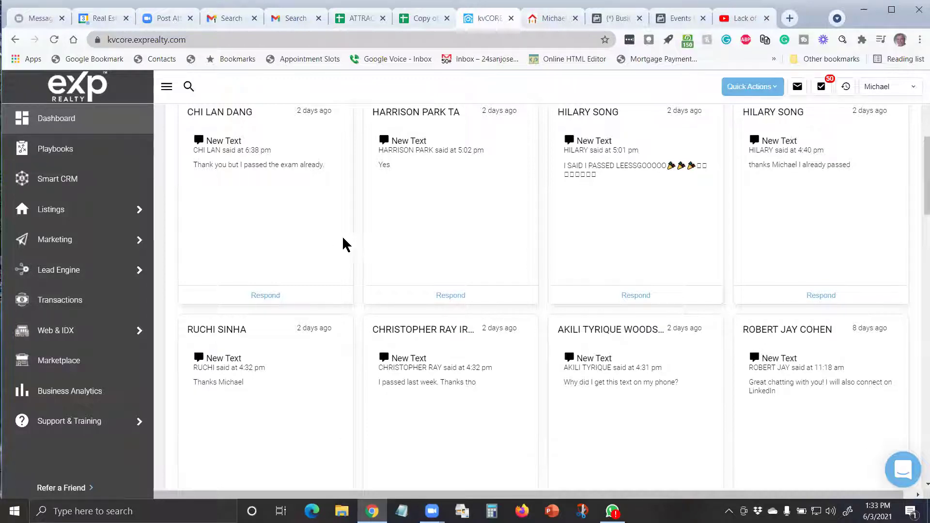
pyautogui.scroll(6, 349, 246)
pyautogui.scroll(-1, 473, 286)
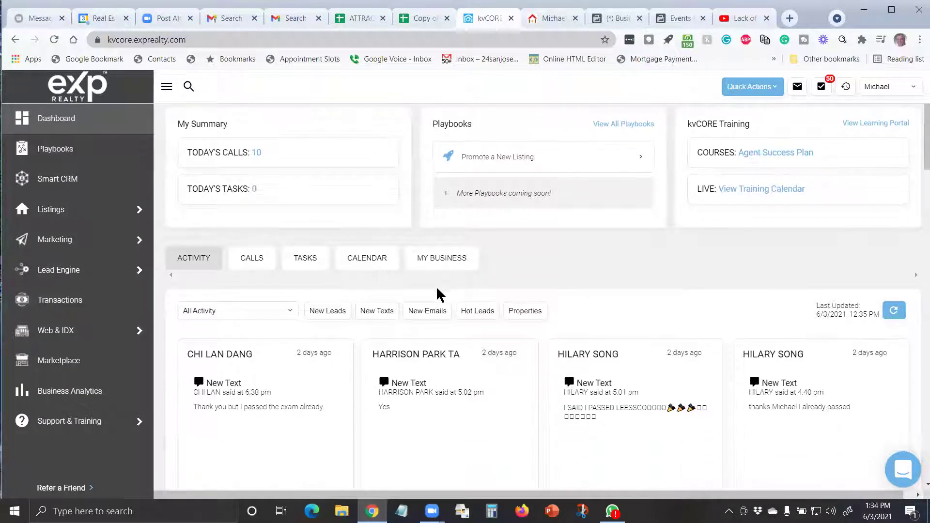
pyautogui.scroll(-1, 380, 278)
# Set the activity filter to New Texts and scroll through the text cards
pyautogui.click(287, 250)
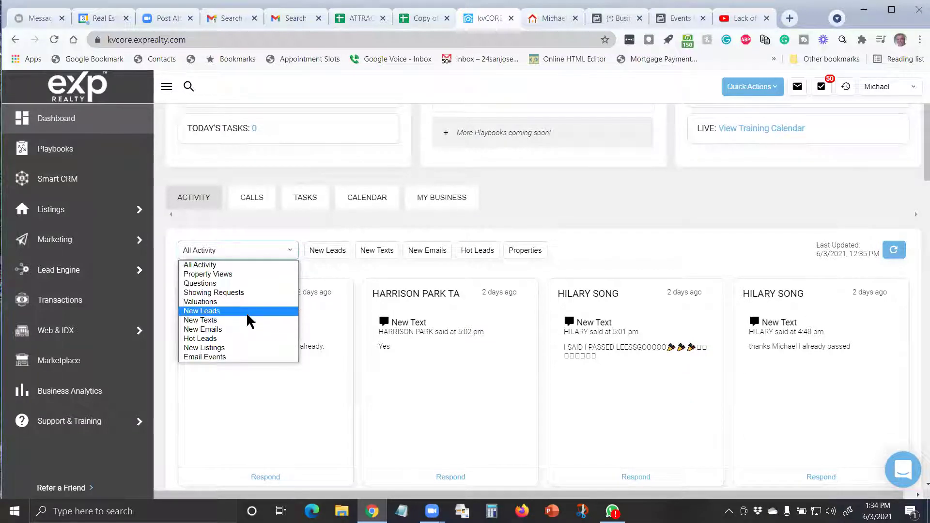
pyautogui.click(223, 322)
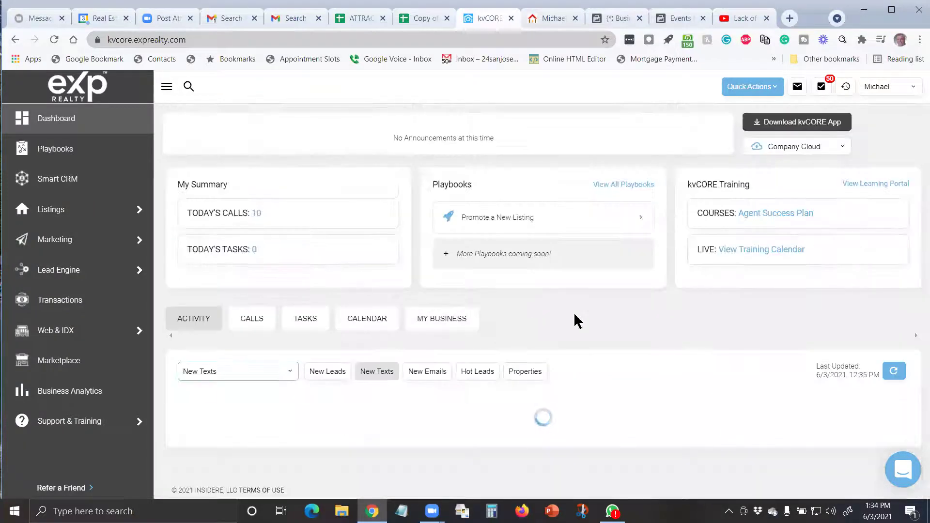
pyautogui.scroll(-5, 618, 334)
pyautogui.scroll(-3, 629, 334)
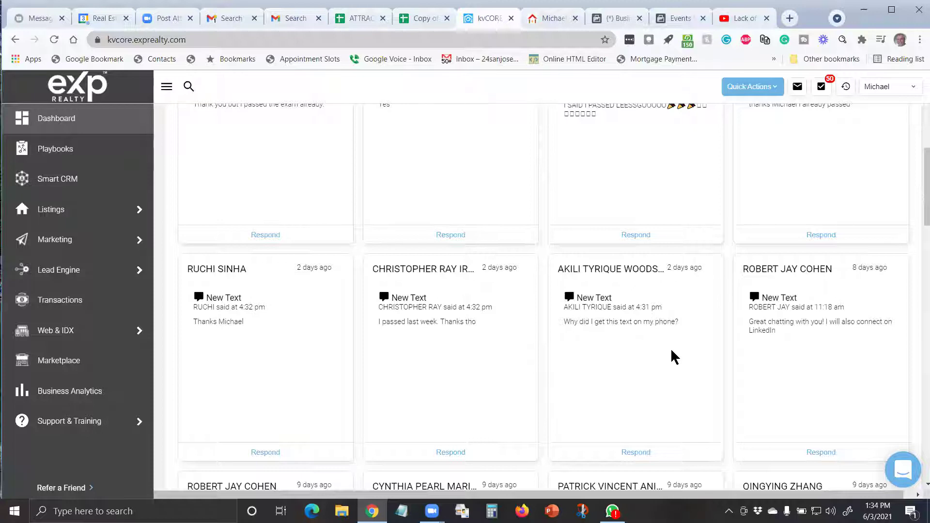
pyautogui.scroll(4, 566, 315)
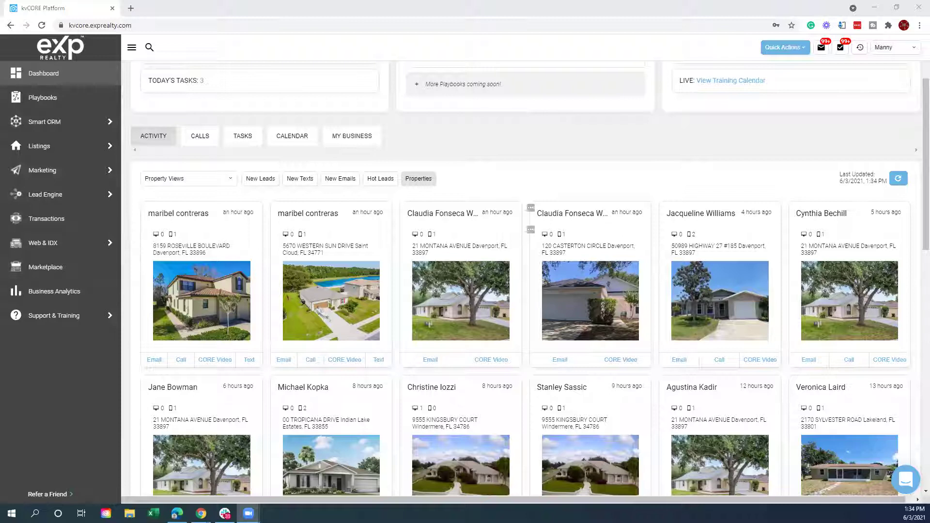
# Scroll down the Property Views feed and load older property-view cards
pyautogui.hotkey('alt', 'Tab')
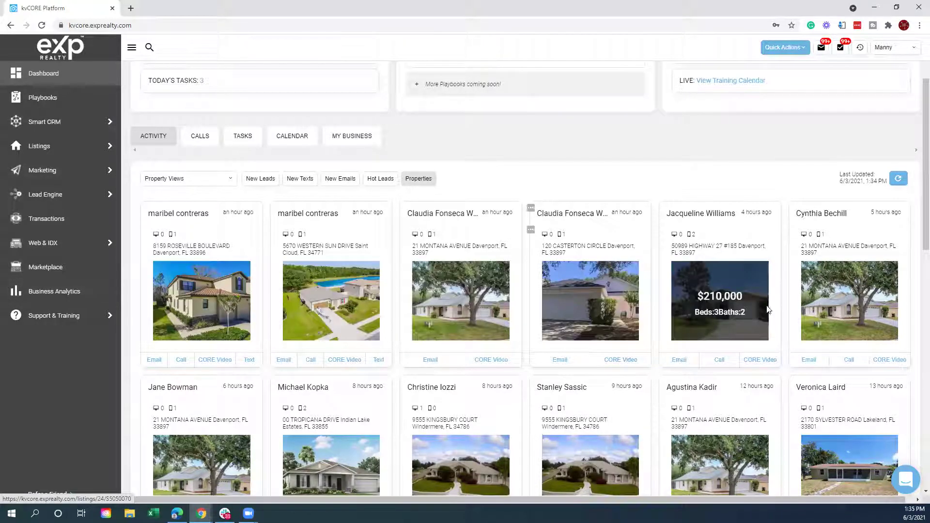
pyautogui.scroll(-3, 867, 310)
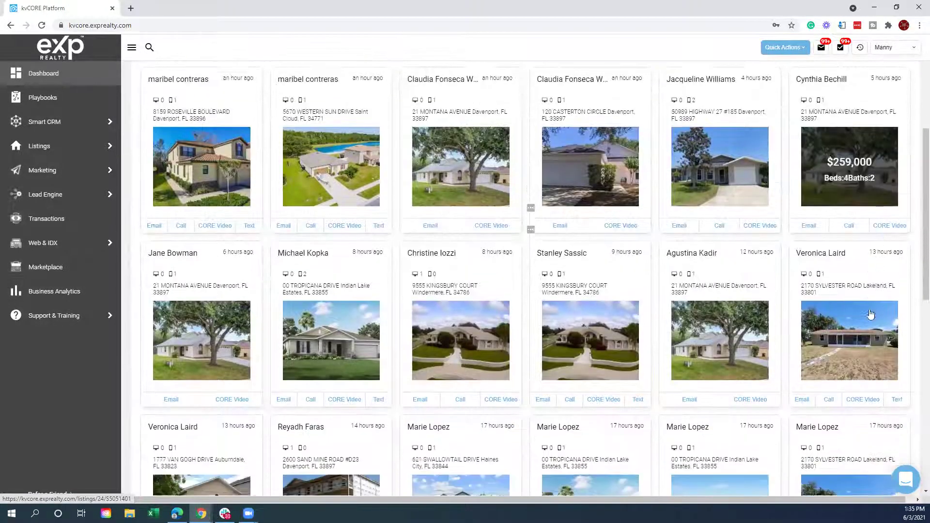
pyautogui.scroll(-2, 202, 326)
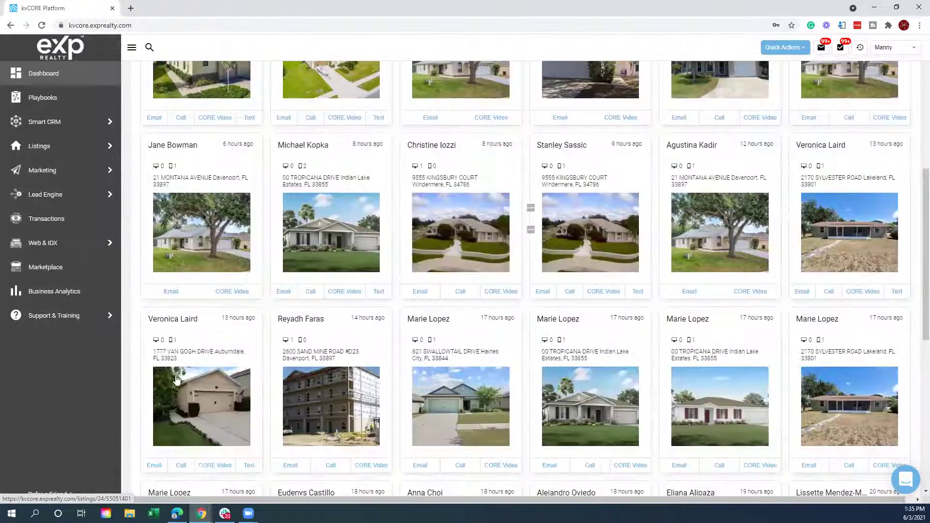
pyautogui.scroll(-2, 886, 289)
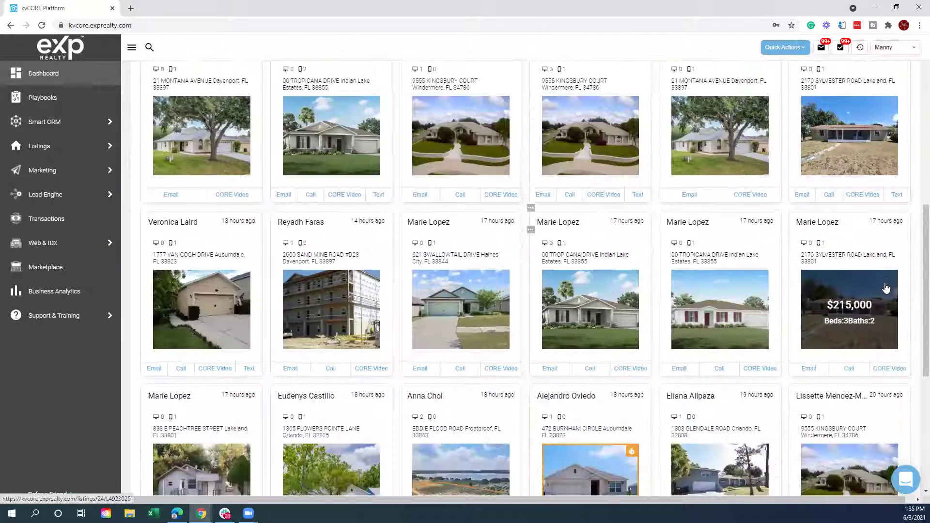
pyautogui.scroll(-2, 886, 310)
pyautogui.scroll(-1, 193, 378)
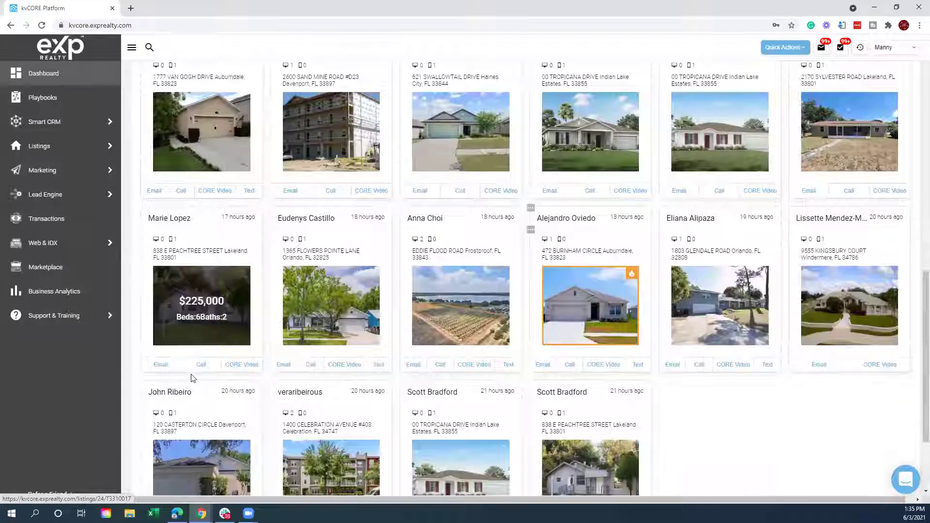
pyautogui.scroll(-1, 193, 378)
pyautogui.scroll(-1, 691, 409)
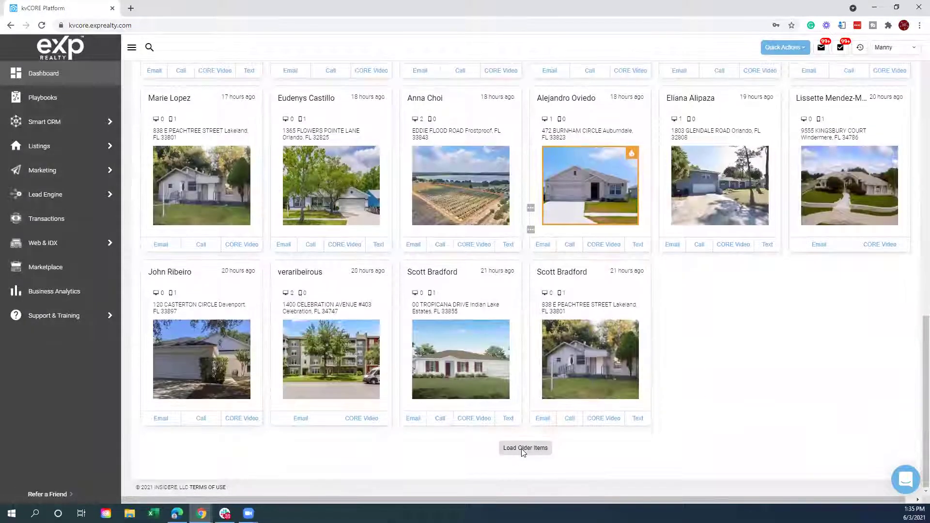
pyautogui.click(524, 448)
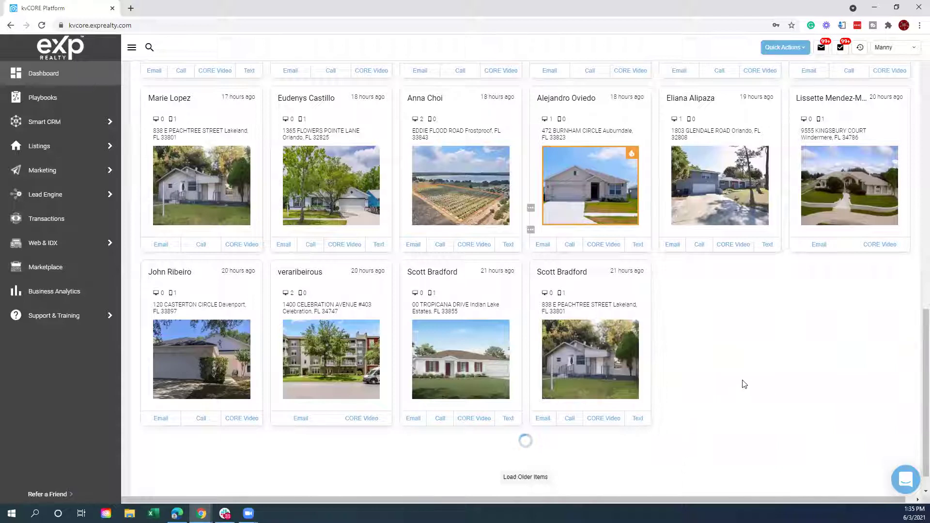
# Scroll back up to the Activity filter bar and the newest property-view cards
pyautogui.scroll(-1, 696, 388)
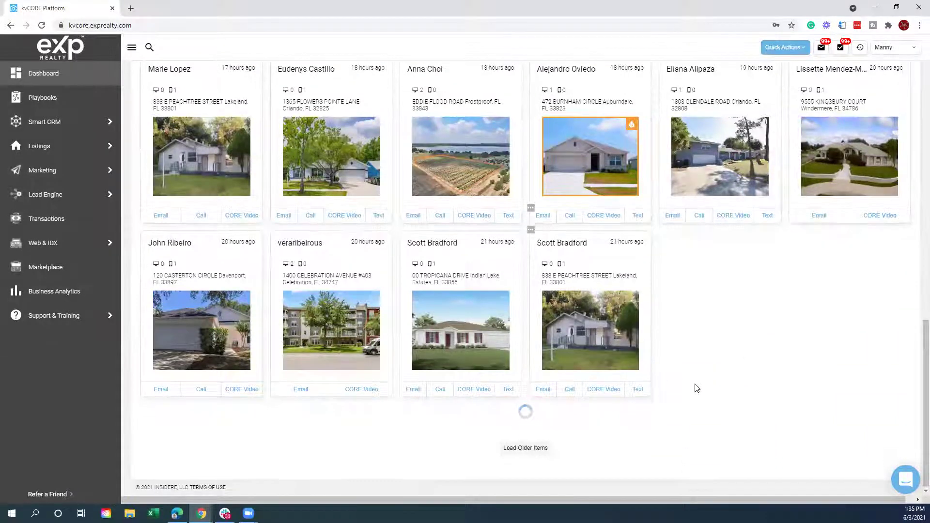
pyautogui.scroll(3, 308, 417)
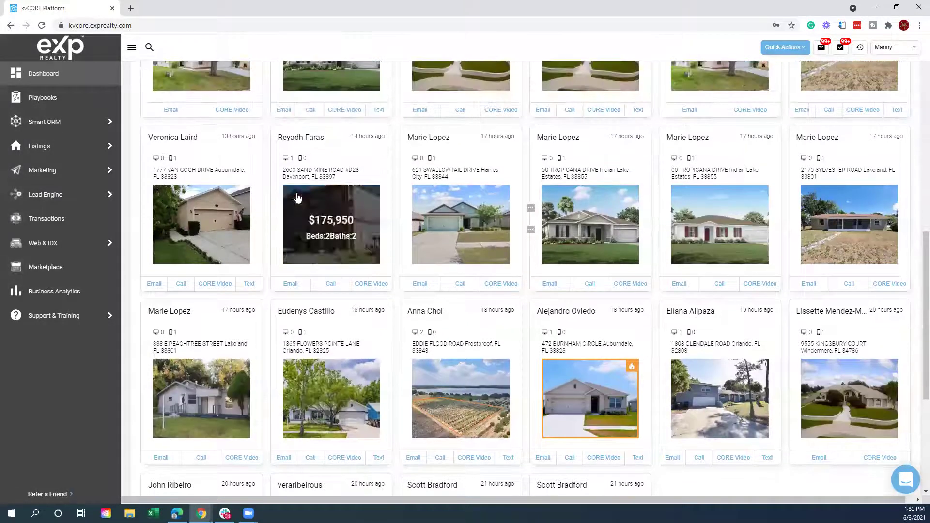
pyautogui.scroll(2, 218, 232)
pyautogui.scroll(3, 826, 234)
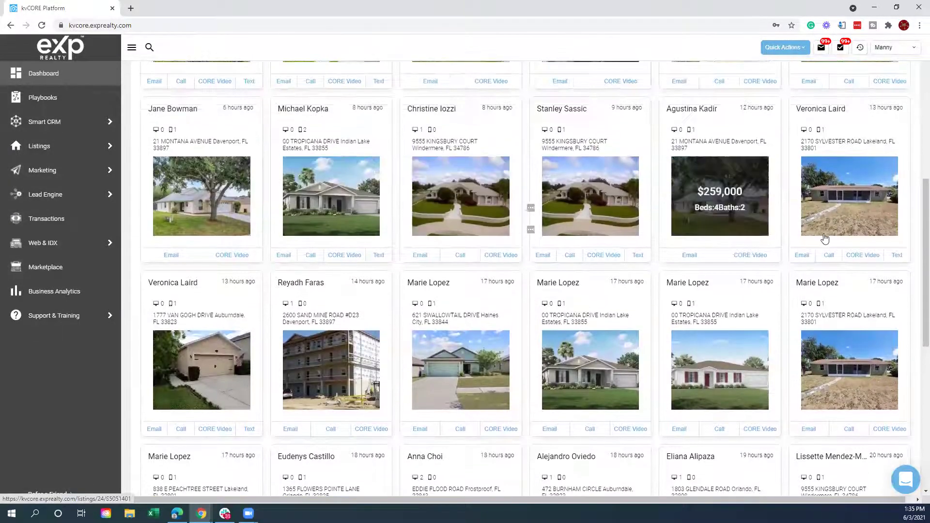
pyautogui.scroll(3, 869, 191)
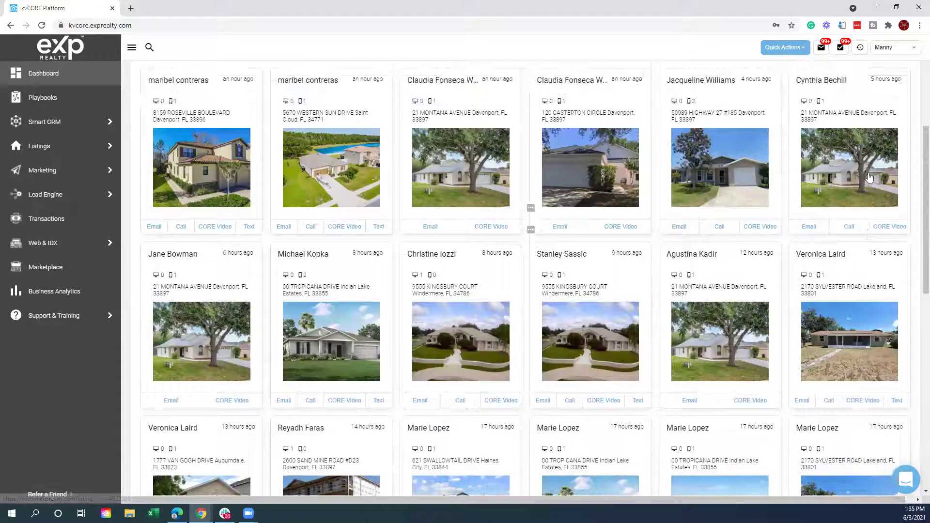
pyautogui.scroll(2, 353, 234)
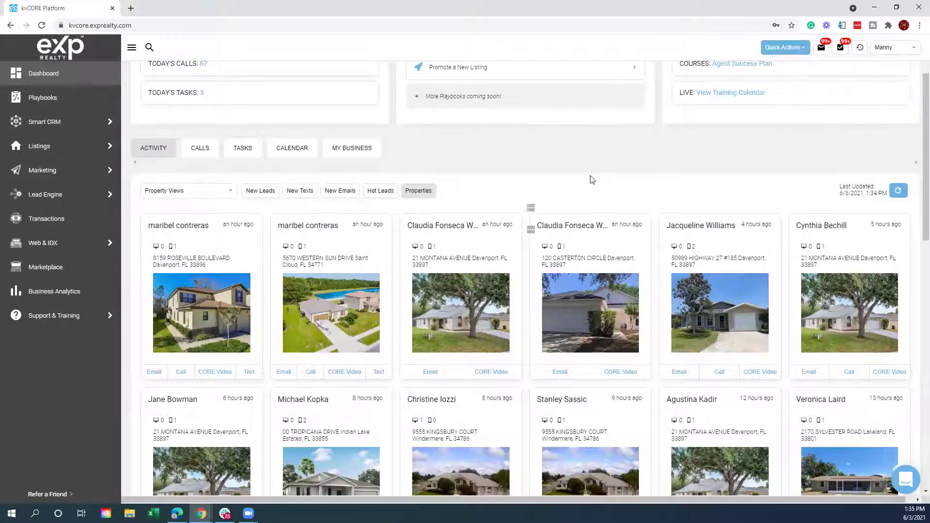
# Scroll down to the day-old property views, then back up to the Dashboard's top
pyautogui.scroll(-20, 679, 370)
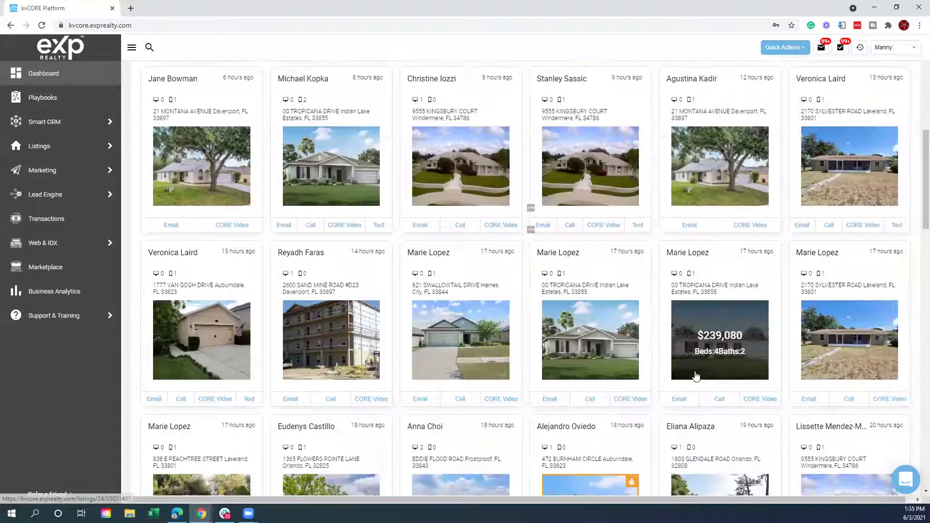
pyautogui.scroll(-7, 633, 359)
pyautogui.scroll(3, 591, 421)
pyautogui.scroll(-1, 718, 430)
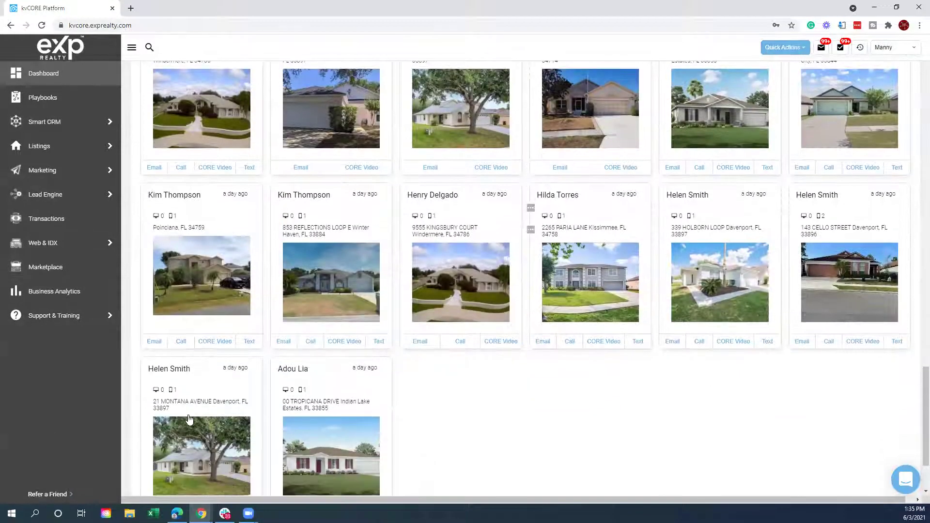
pyautogui.scroll(4, 189, 419)
pyautogui.scroll(6, 346, 284)
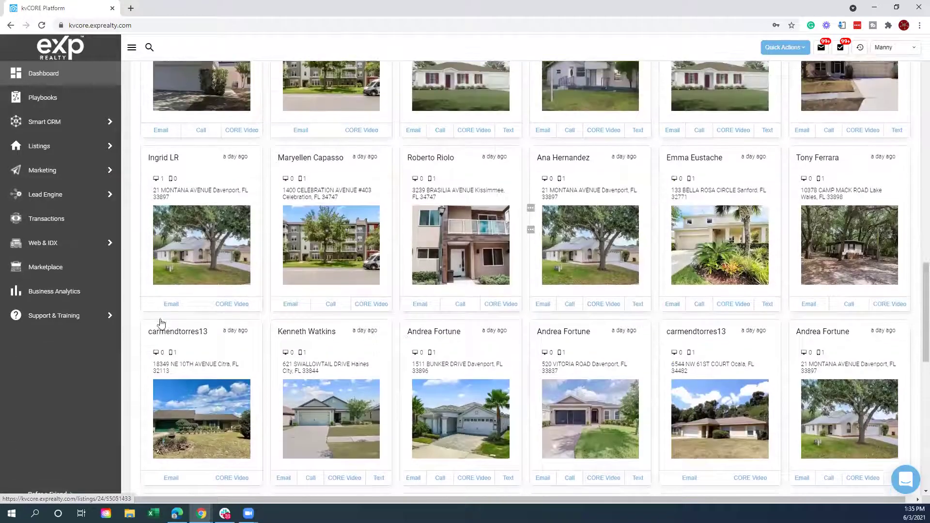
pyautogui.scroll(12, 161, 323)
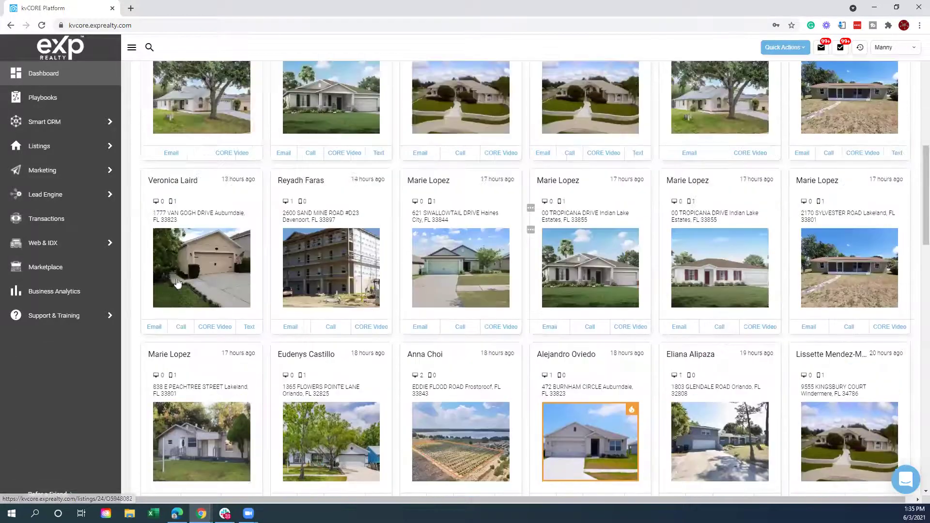
pyautogui.scroll(10, 178, 283)
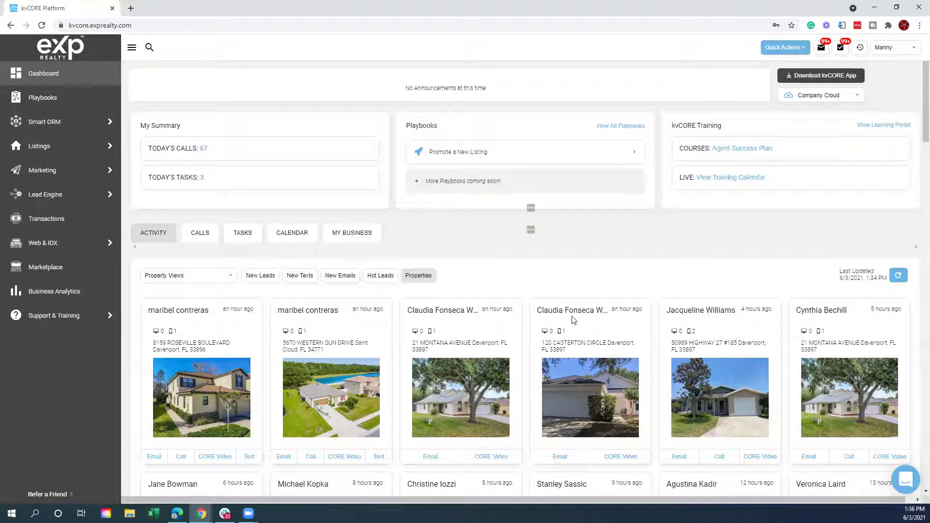
pyautogui.scroll(-2, 602, 322)
pyautogui.scroll(-6, 603, 324)
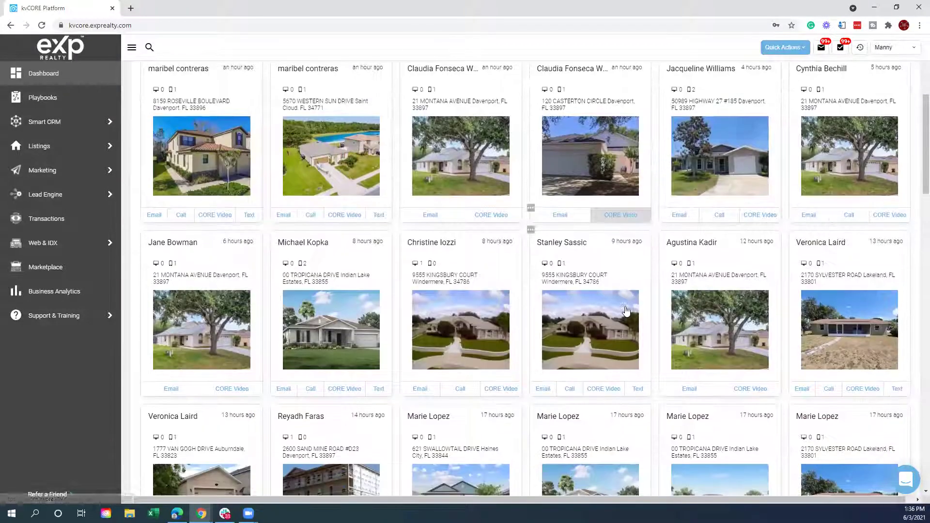
pyautogui.scroll(-4, 709, 305)
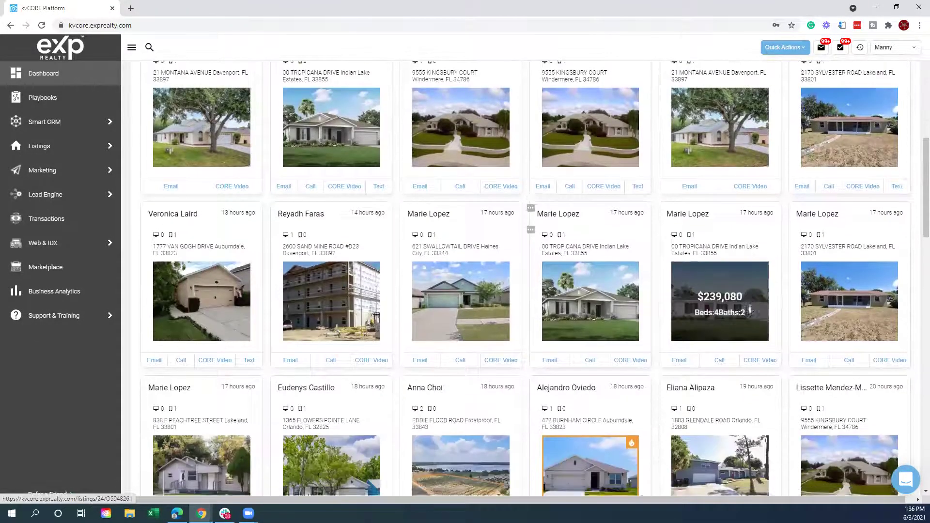
pyautogui.scroll(-4, 766, 332)
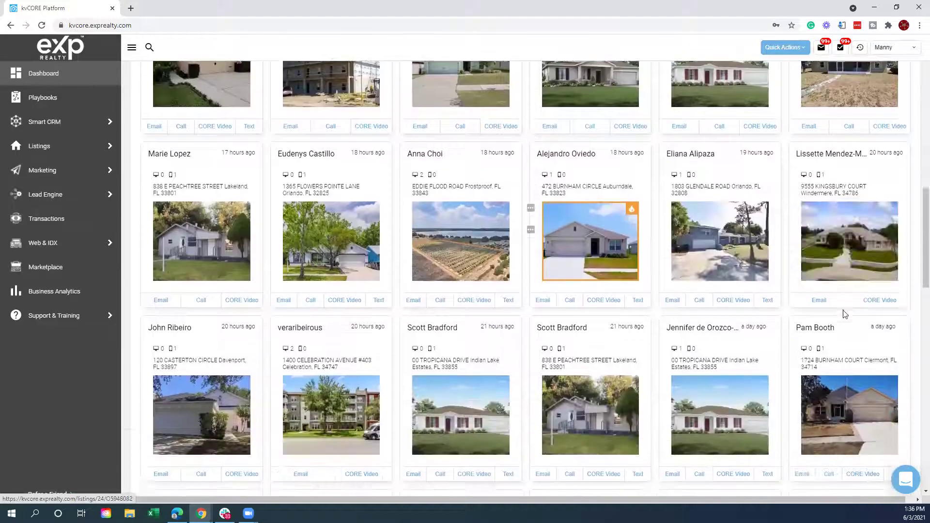
pyautogui.scroll(-4, 843, 315)
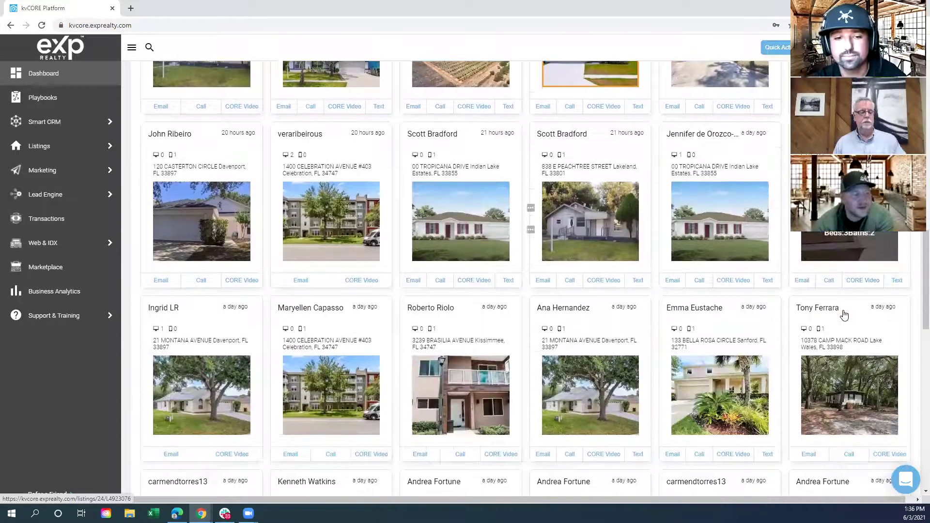
pyautogui.scroll(-4, 823, 341)
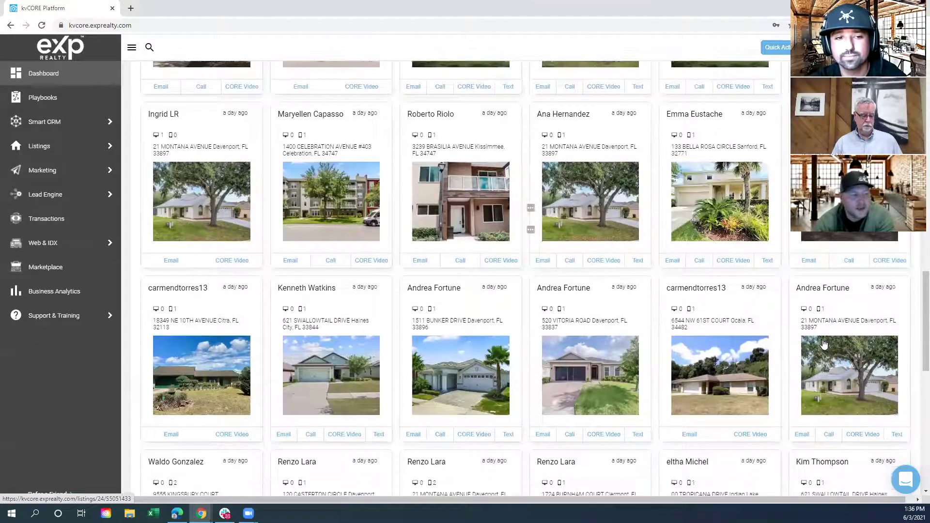
pyautogui.scroll(-5, 528, 321)
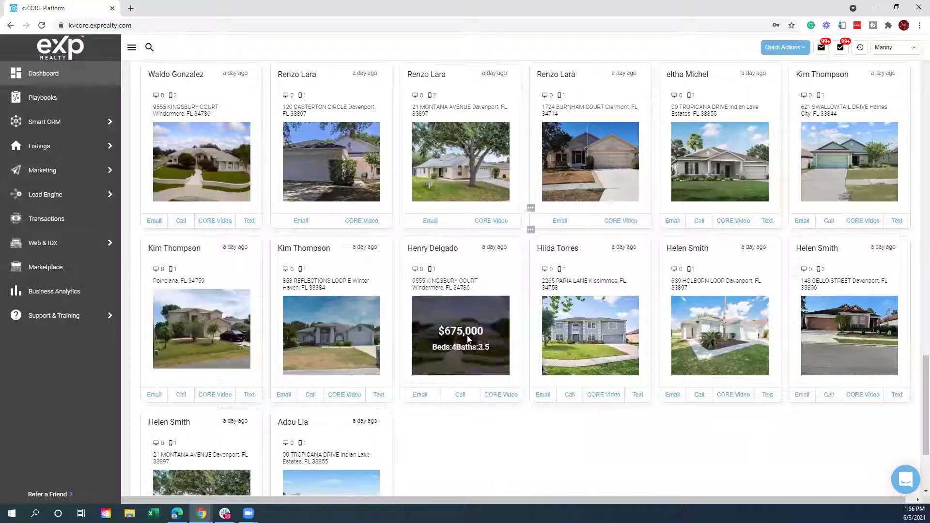
pyautogui.scroll(3, 833, 331)
pyautogui.scroll(6, 336, 333)
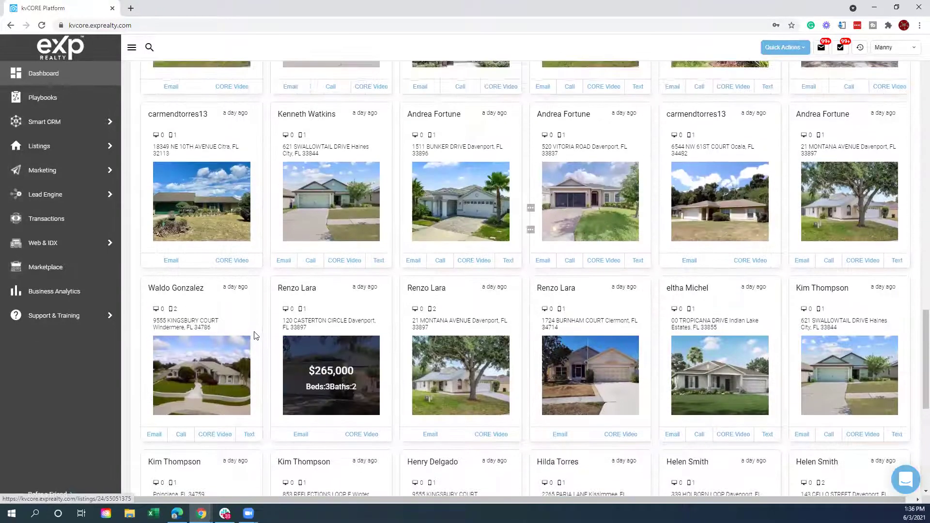
pyautogui.scroll(12, 272, 405)
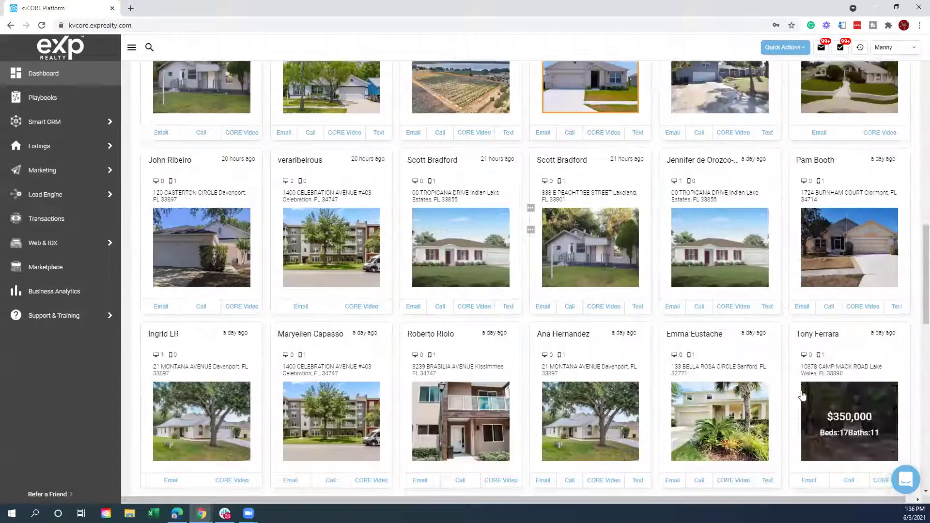
pyautogui.scroll(8, 611, 220)
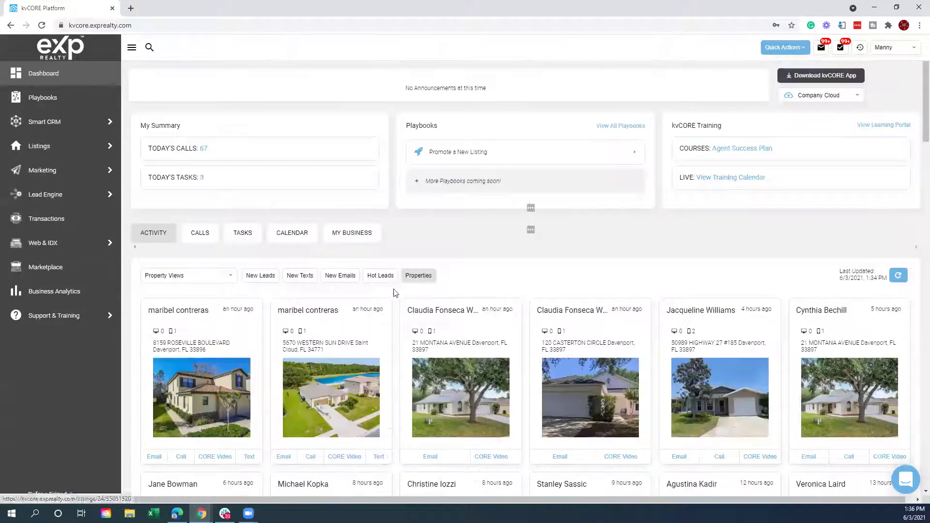
pyautogui.scroll(-1, 657, 278)
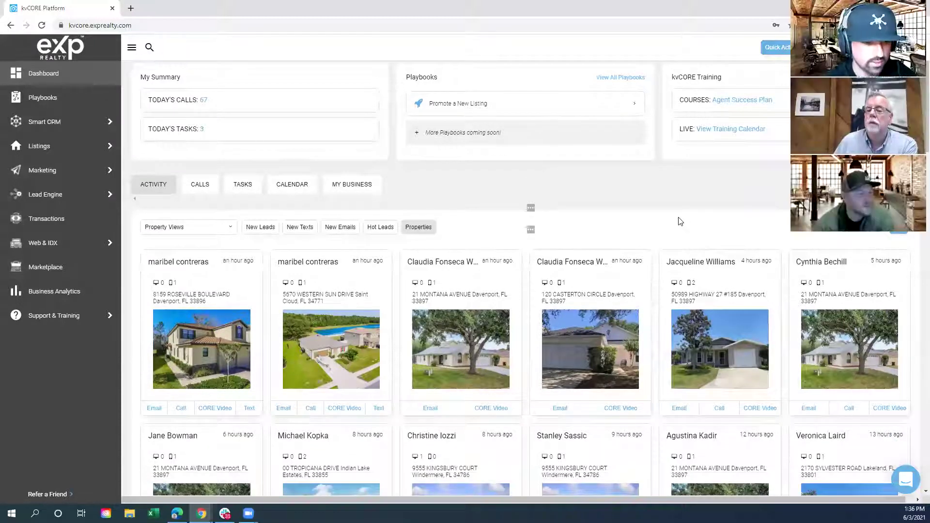
pyautogui.scroll(-1, 546, 228)
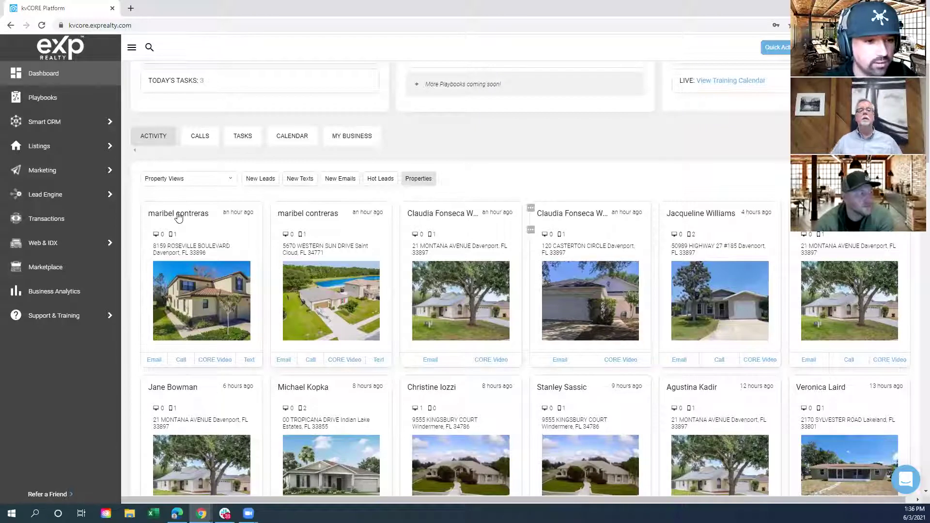
pyautogui.moveTo(211, 286)
pyautogui.moveTo(310, 287)
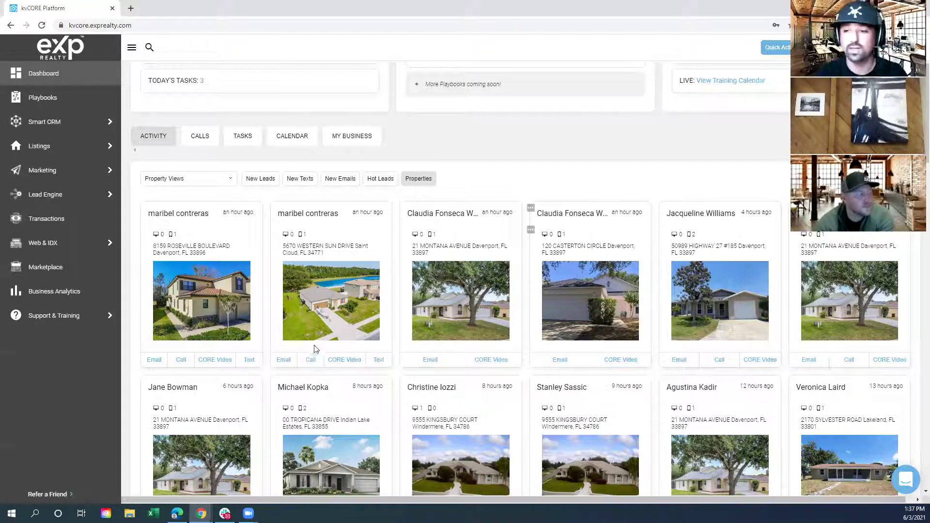
pyautogui.moveTo(316, 344)
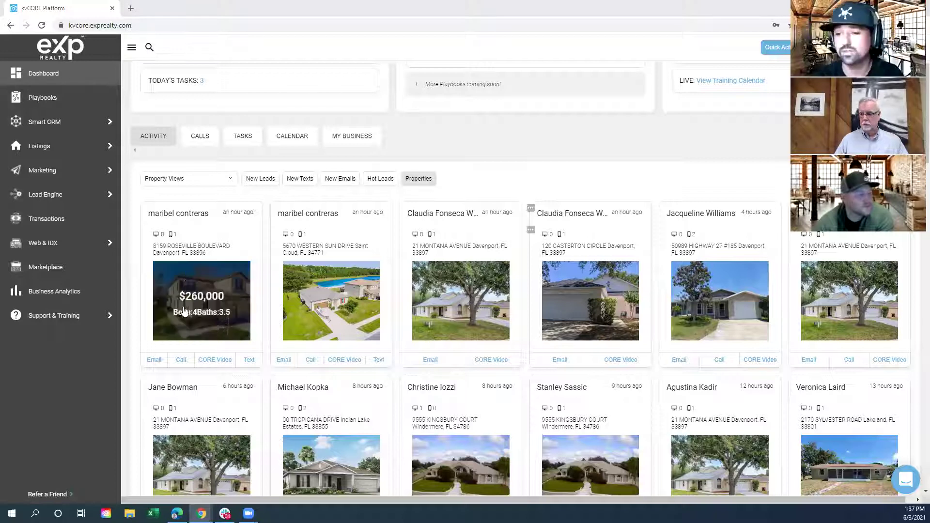
pyautogui.moveTo(154, 246); pyautogui.dragTo(226, 255)
pyautogui.click(225, 255)
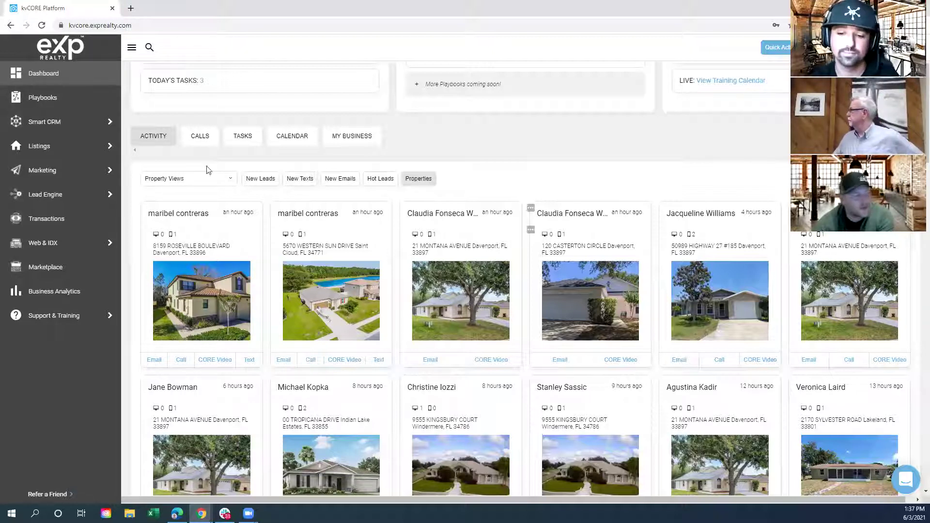
pyautogui.moveTo(165, 248)
pyautogui.mouseDown()
pyautogui.moveTo(156, 255)
pyautogui.moveTo(221, 254)
pyautogui.moveTo(151, 247)
pyautogui.mouseUp()
pyautogui.doubleClick(198, 253)
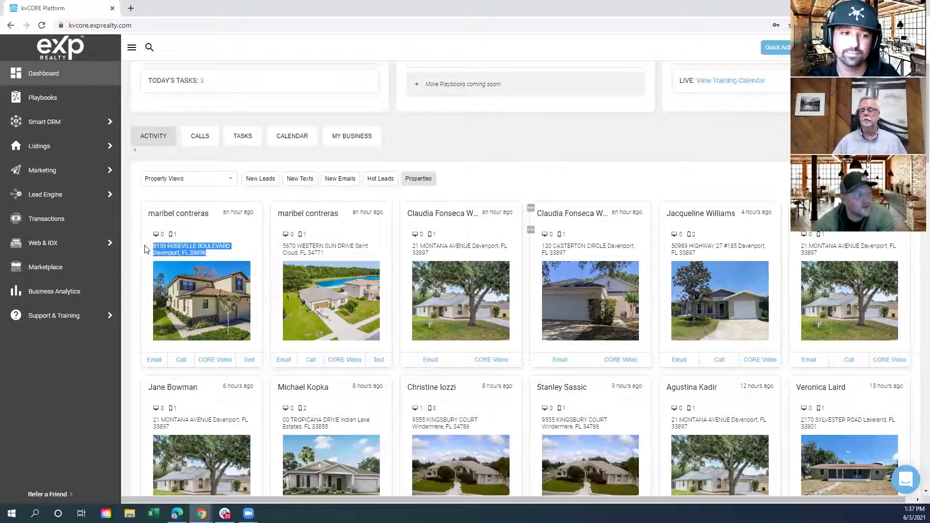
pyautogui.click(238, 255)
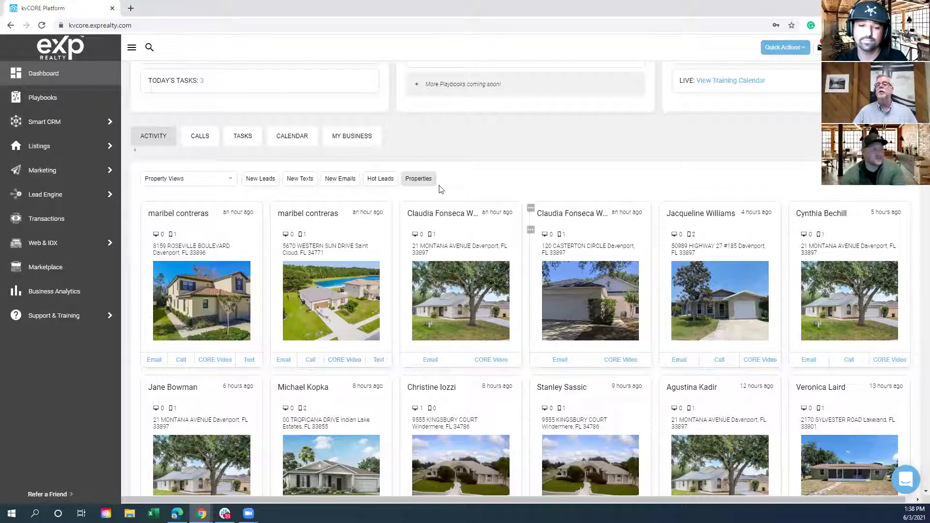
pyautogui.scroll(2, 437, 187)
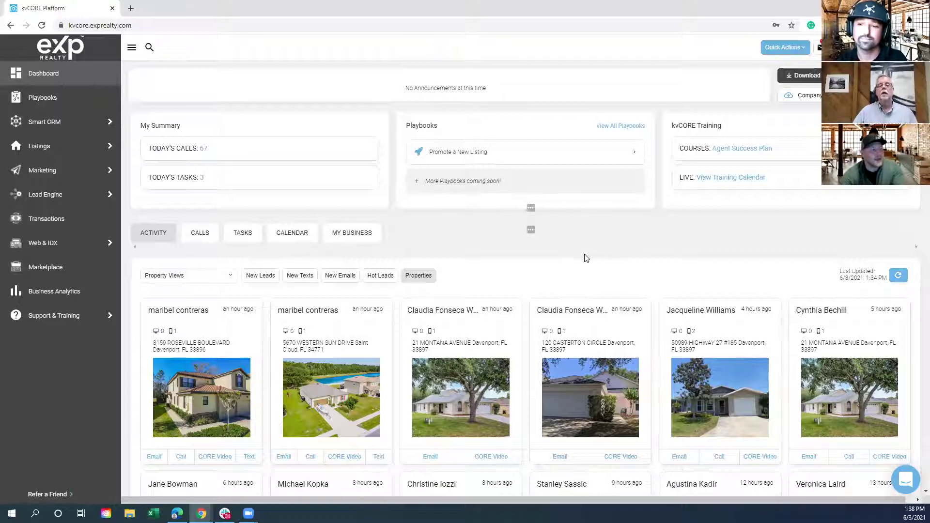
pyautogui.scroll(-1, 584, 259)
pyautogui.moveTo(125, 248); pyautogui.dragTo(912, 446)
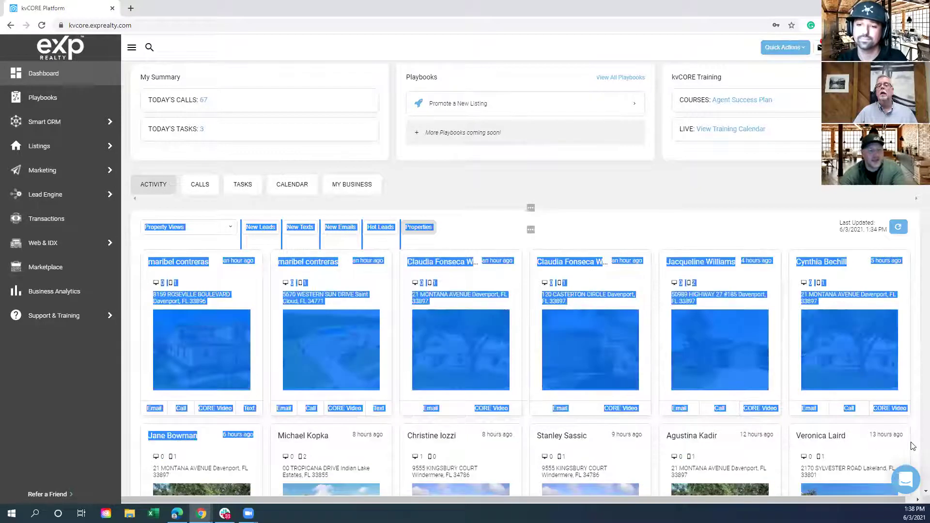
pyautogui.click(736, 214)
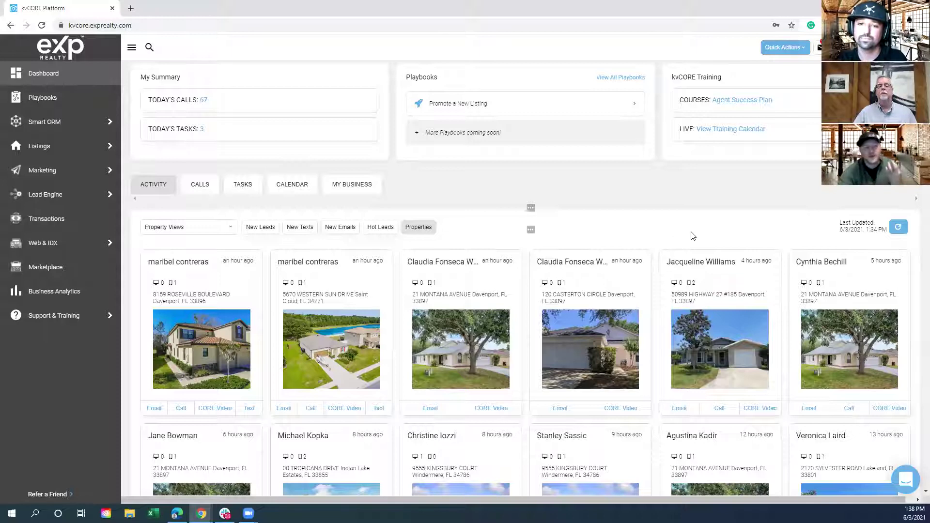
pyautogui.scroll(-1, 690, 237)
pyautogui.scroll(1, 688, 242)
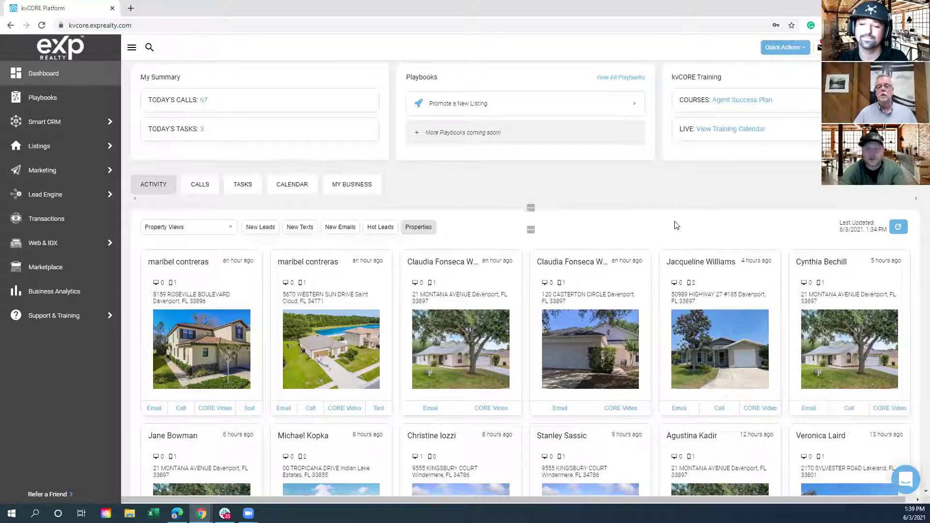
pyautogui.scroll(-1, 818, 430)
pyautogui.scroll(-2, 813, 425)
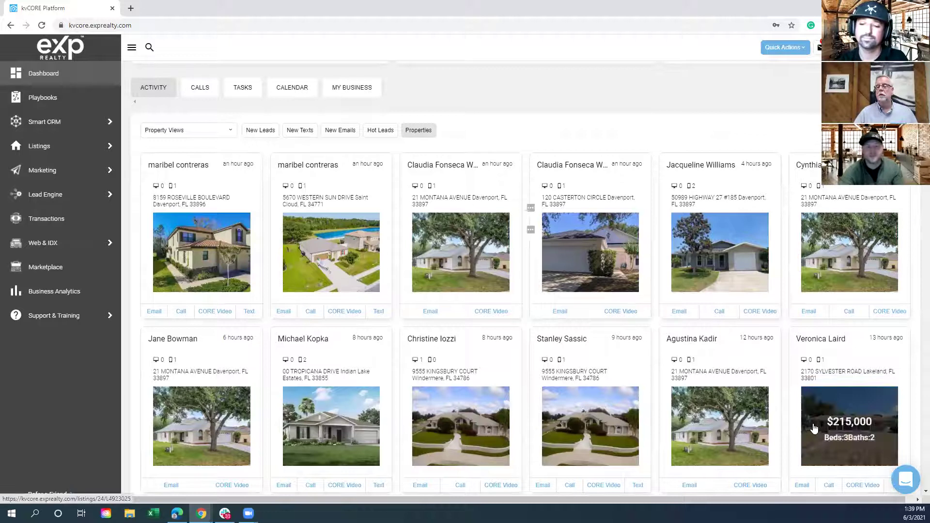